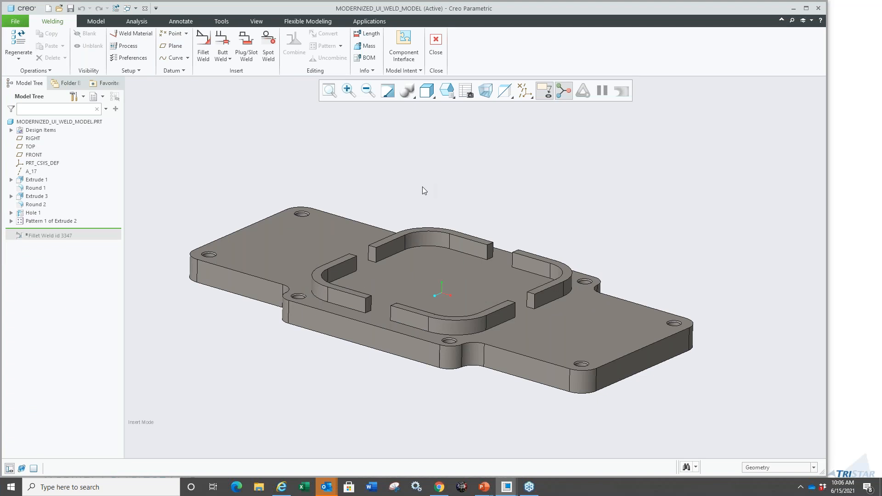
- Exit the welding environment and start the Hole tool to examine its placement settings, then cancel it
{"action": "scroll", "coordinate": [420, 216], "scroll_direction": "down", "scroll_amount": 3}
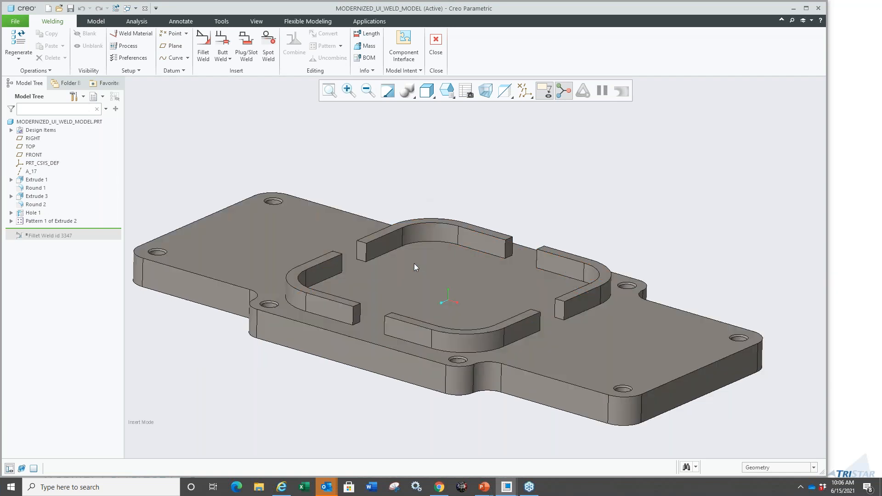
{"action": "left_click", "coordinate": [436, 53]}
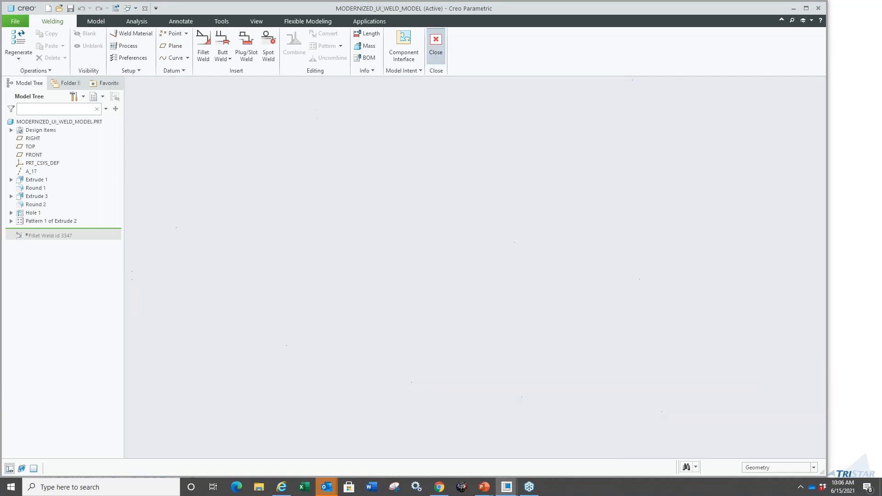
{"action": "scroll", "coordinate": [318, 199], "scroll_direction": "down", "scroll_amount": 2}
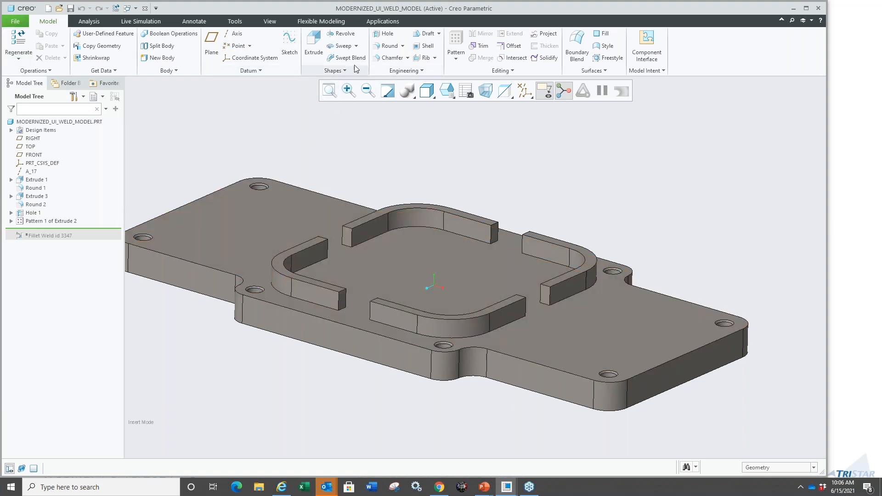
{"action": "left_click", "coordinate": [385, 35]}
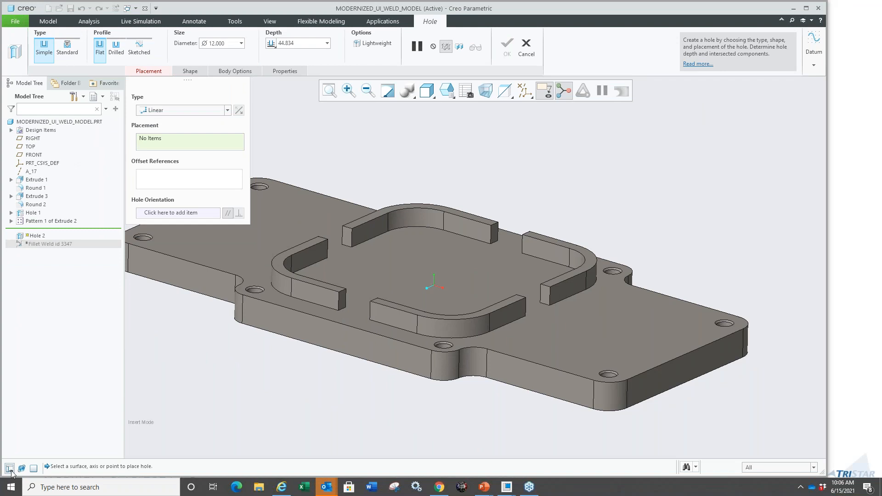
{"action": "left_click", "coordinate": [9, 468]}
{"action": "left_click", "coordinate": [9, 467]}
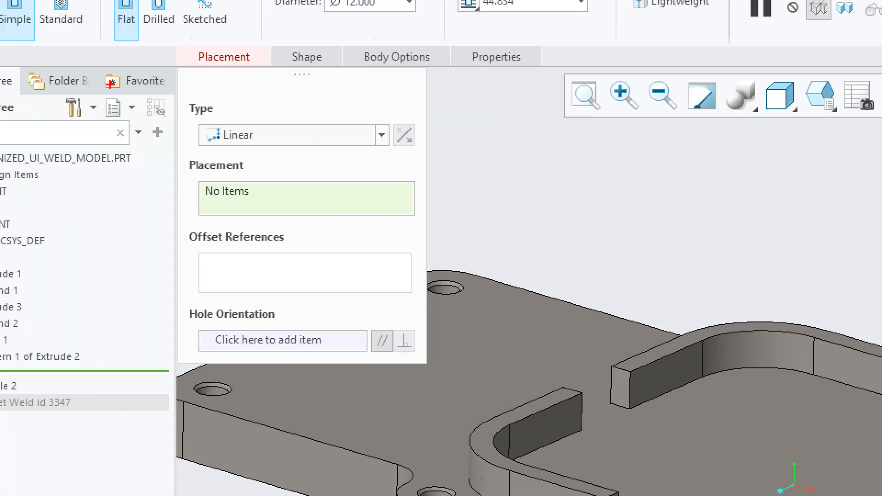
{"action": "left_click_drag", "start_coordinate": [176, 48], "coordinate": [539, 67], "text": "ctrl"}
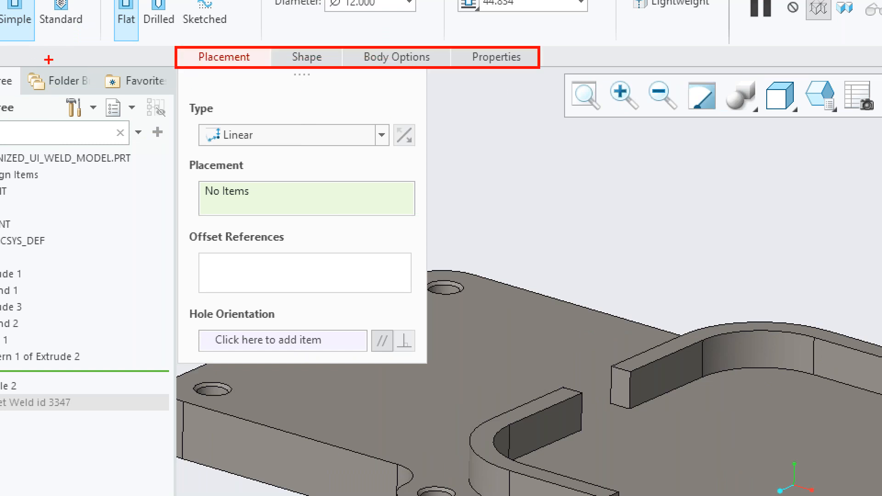
{"action": "left_click_drag", "start_coordinate": [33, 49], "coordinate": [177, 290], "text": "ctrl"}
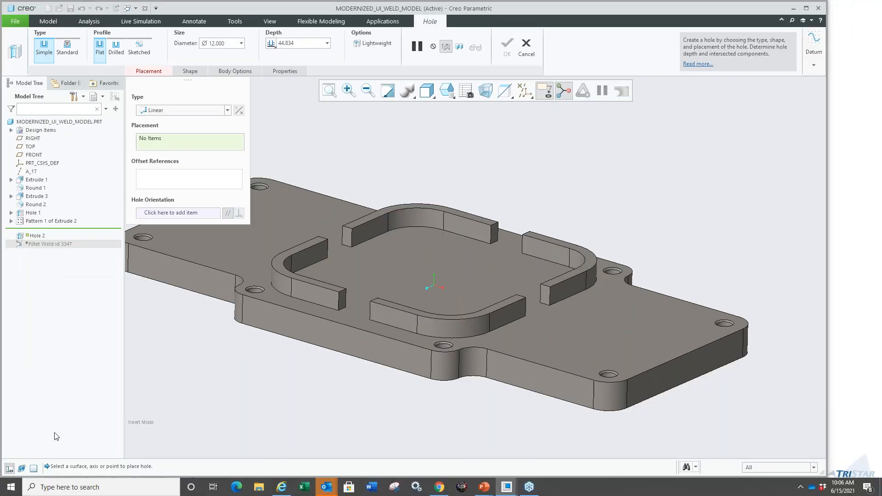
{"action": "left_click", "coordinate": [10, 469]}
{"action": "left_click", "coordinate": [526, 46]}
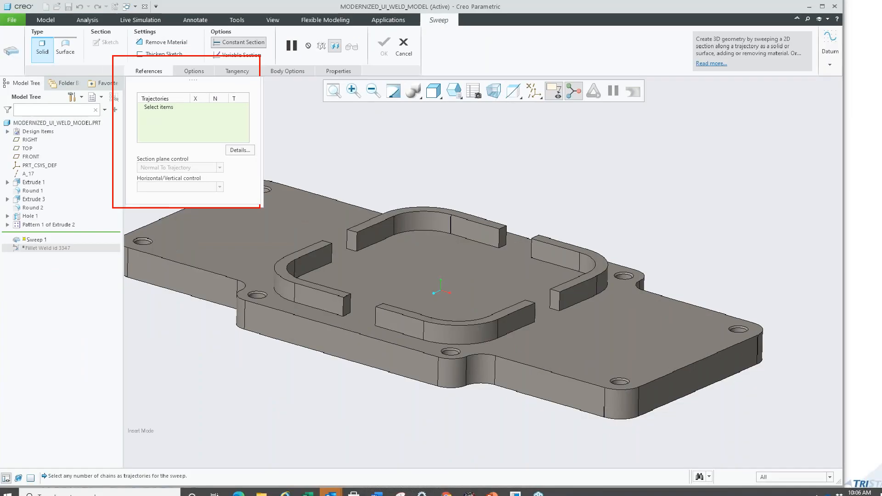
- Examine the reference and placement settings of the Sweep and Extrude tools, cancelling each without creating geometry
{"action": "left_click", "coordinate": [403, 46]}
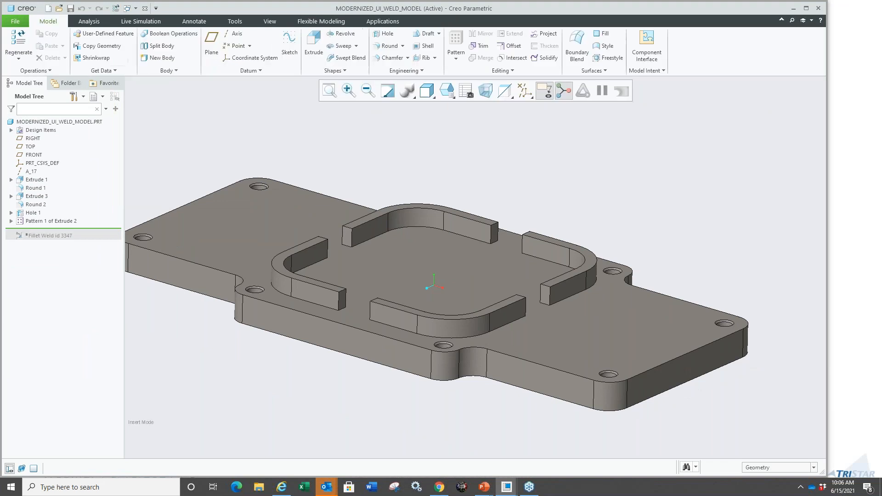
{"action": "left_click", "coordinate": [314, 44]}
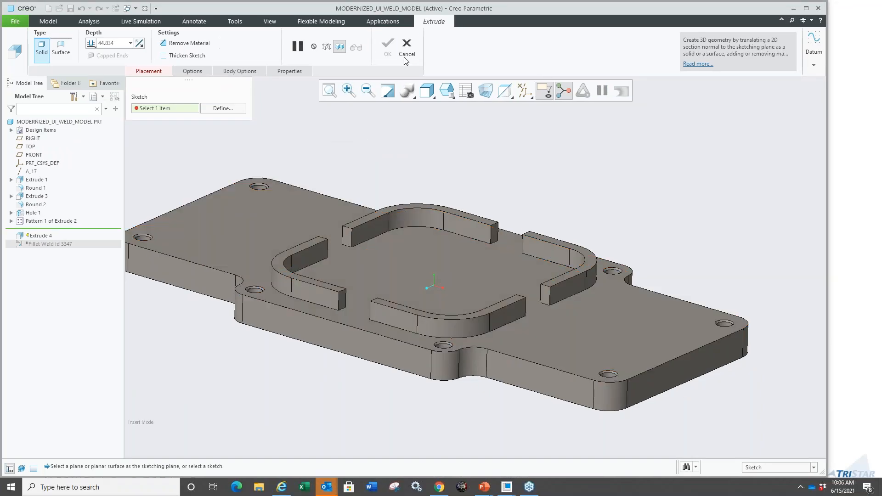
{"action": "left_click", "coordinate": [406, 58]}
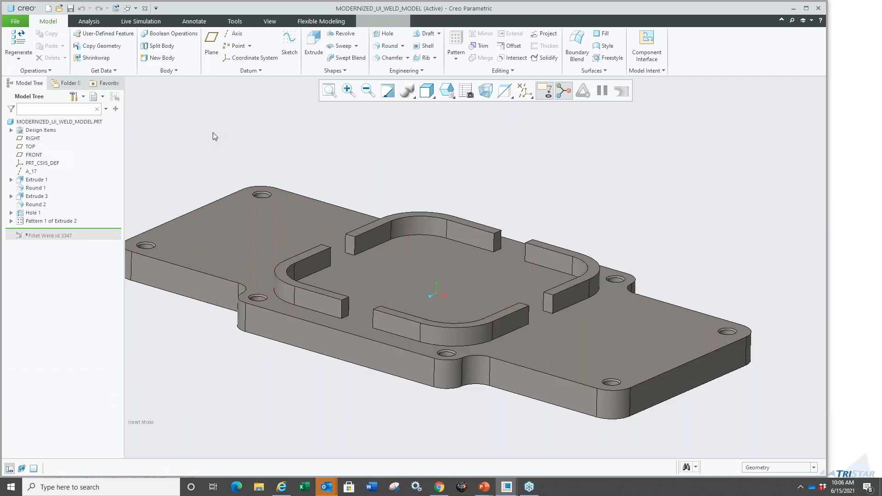
- In the Welding application, define a single-sided fillet weld of size 2.3 between the rear rail's inner face and the plate's upper surface
{"action": "left_click", "coordinate": [15, 54]}
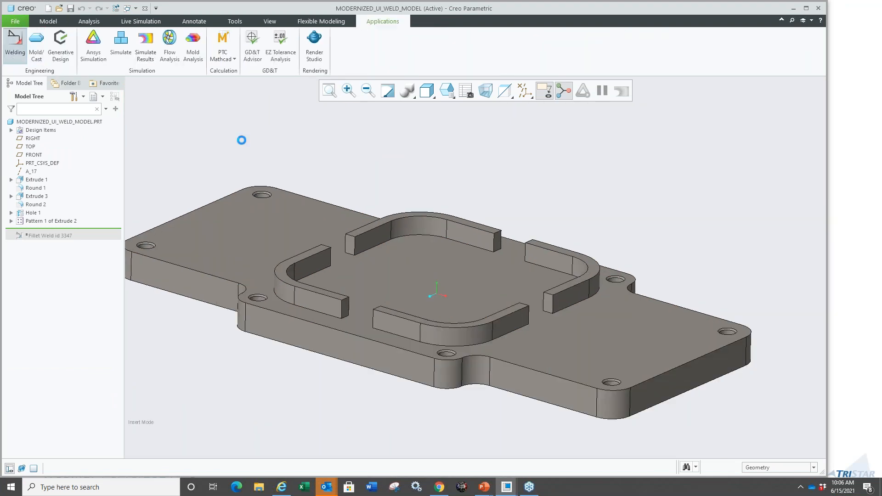
{"action": "scroll", "coordinate": [415, 239], "scroll_direction": "up", "scroll_amount": 3}
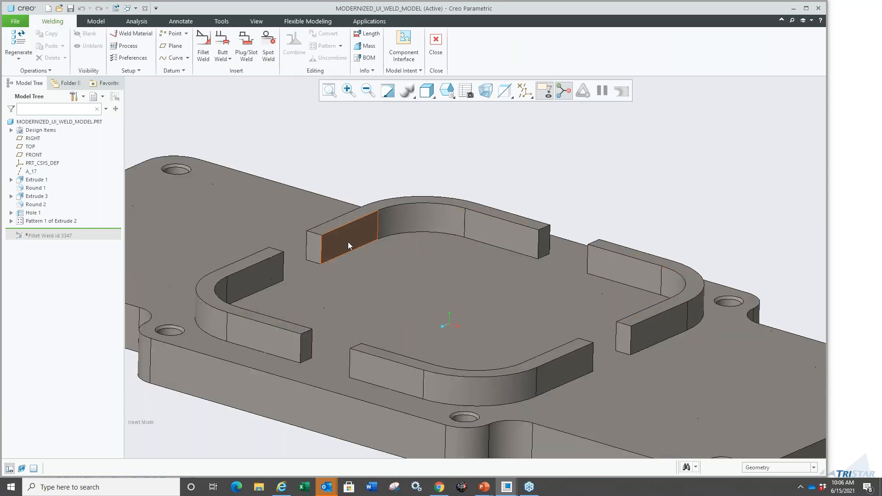
{"action": "left_click", "coordinate": [343, 237]}
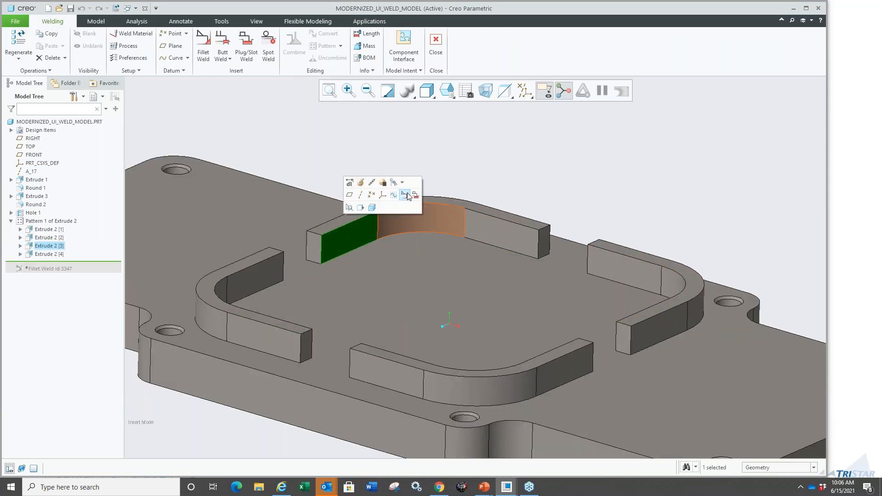
{"action": "left_click", "coordinate": [406, 196]}
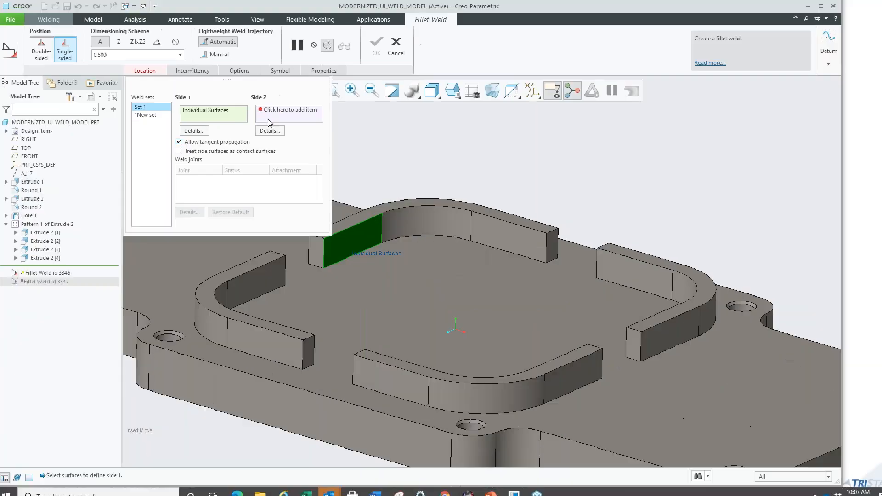
{"action": "left_click", "coordinate": [363, 129]}
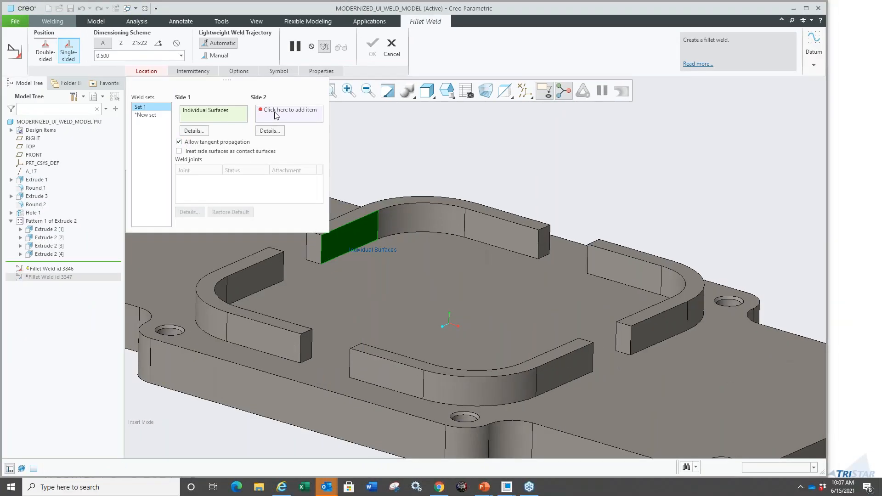
{"action": "left_click", "coordinate": [362, 274]}
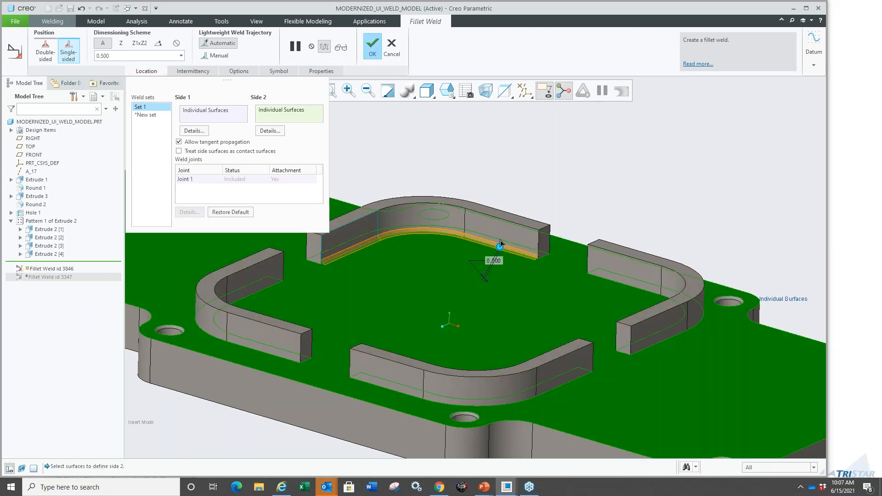
{"action": "left_click_drag", "start_coordinate": [499, 247], "coordinate": [496, 242]}
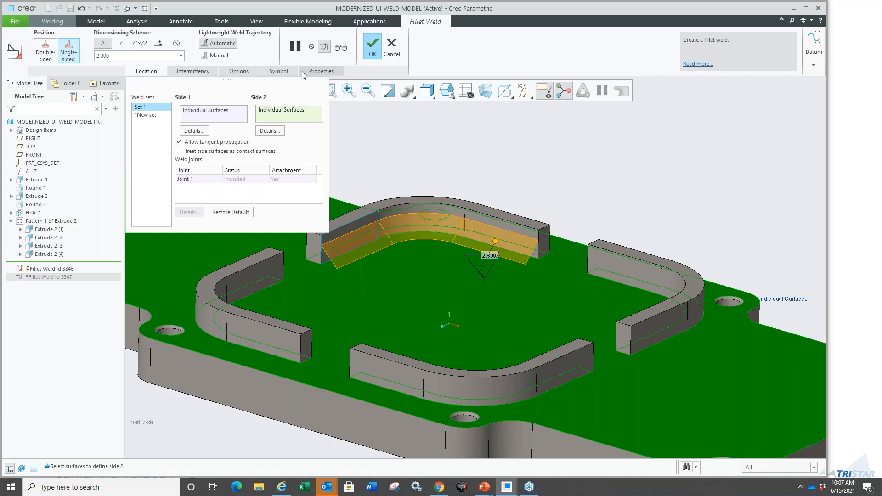
- Detach the weld's Location, Options and Intermittency settings and arrange them as floating panels around the model
{"action": "mouse_move", "coordinate": [219, 84]}
{"action": "left_mouse_down"}
{"action": "mouse_move", "coordinate": [237, 156]}
{"action": "mouse_move", "coordinate": [216, 117]}
{"action": "mouse_move", "coordinate": [215, 82]}
{"action": "left_mouse_up"}
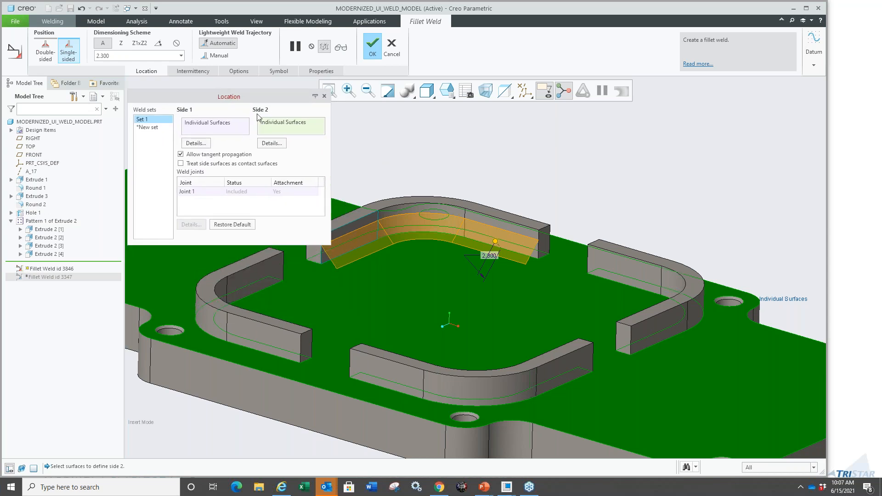
{"action": "left_click", "coordinate": [238, 71]}
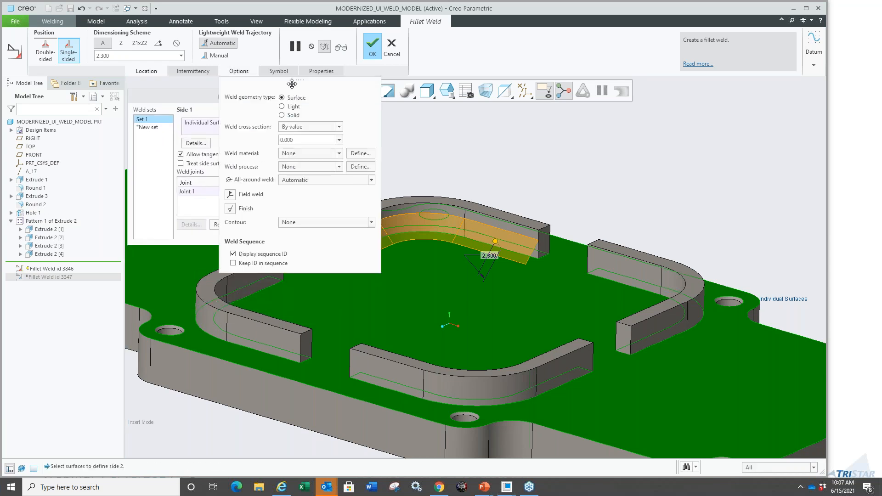
{"action": "left_click_drag", "start_coordinate": [292, 84], "coordinate": [768, 102]}
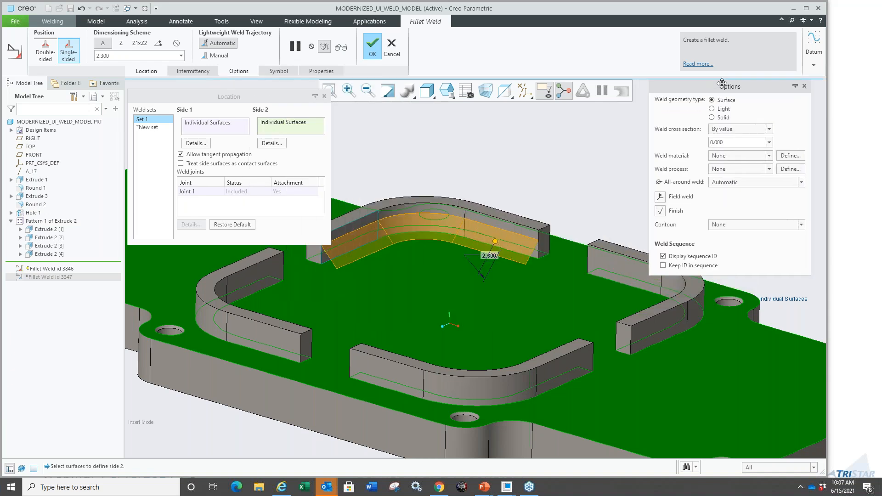
{"action": "left_click", "coordinate": [189, 72]}
{"action": "left_click_drag", "start_coordinate": [224, 83], "coordinate": [180, 303]}
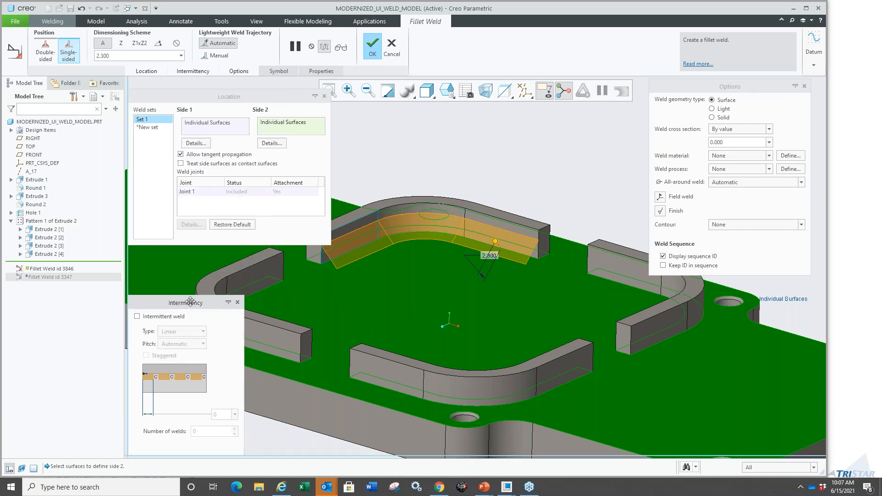
- Set the weld geometry type to Solid for the rear rail's fillet weld
{"action": "scroll", "coordinate": [455, 217], "scroll_direction": "up", "scroll_amount": 2}
{"action": "scroll", "coordinate": [381, 180], "scroll_direction": "down", "scroll_amount": 2}
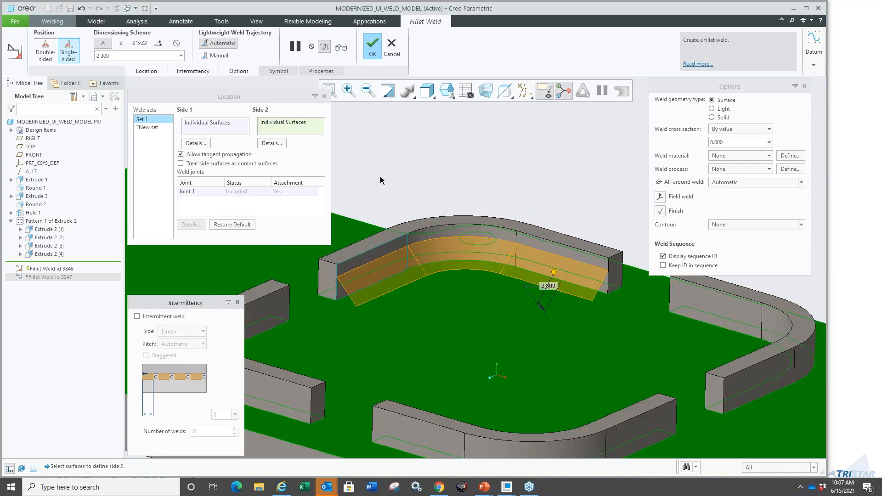
{"action": "scroll", "coordinate": [574, 262], "scroll_direction": "up", "scroll_amount": 2}
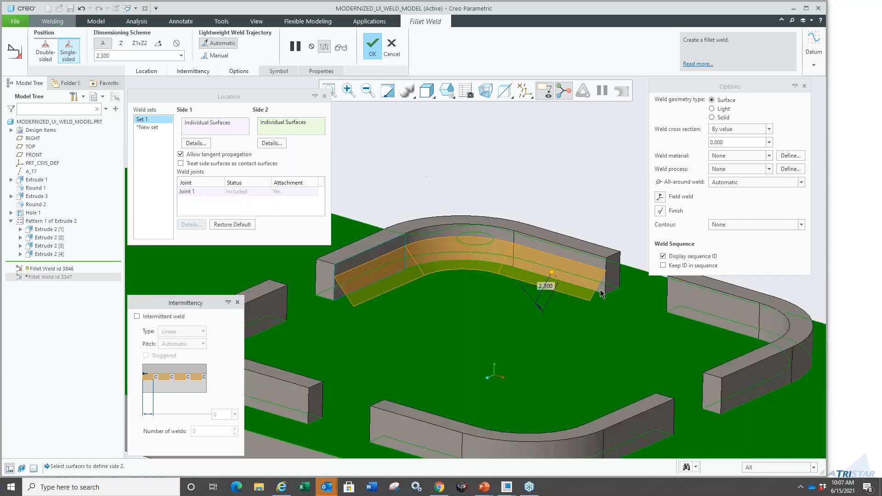
{"action": "left_click", "coordinate": [712, 118]}
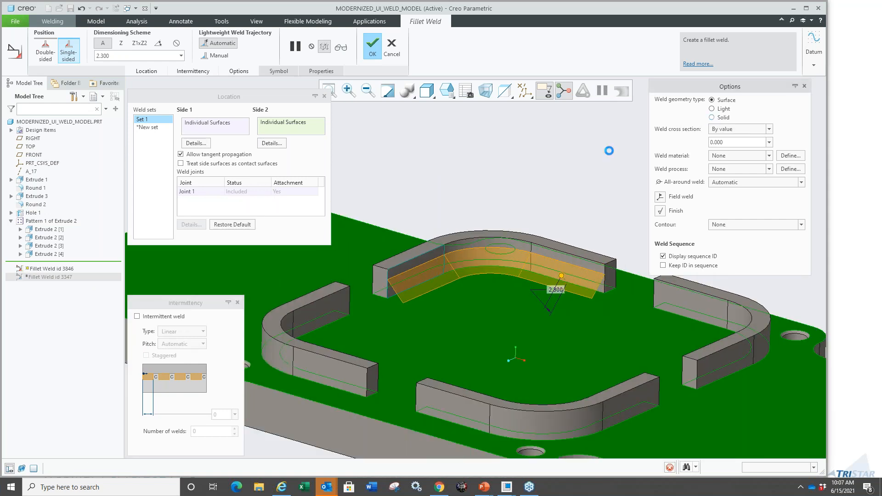
- Make the fillet weld intermittent and set the length of each weld segment to 5
{"action": "left_click", "coordinate": [137, 316]}
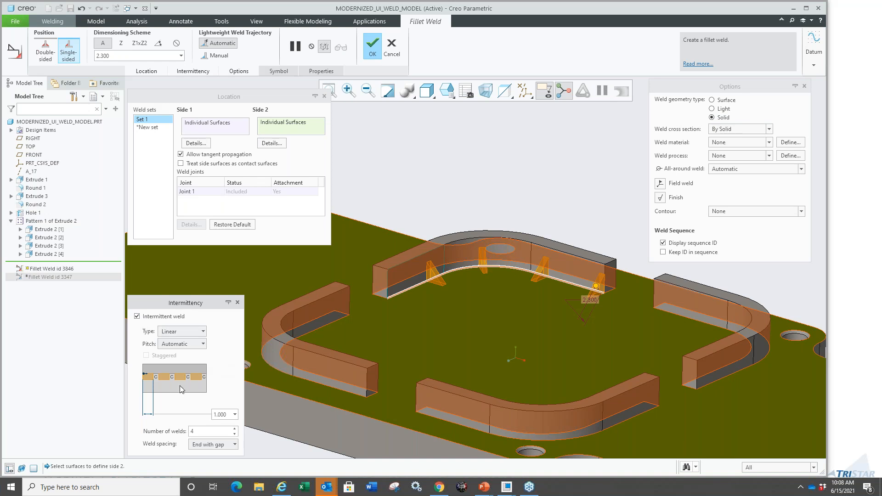
{"action": "double_click", "coordinate": [223, 415]}
{"action": "type", "text": "5"}
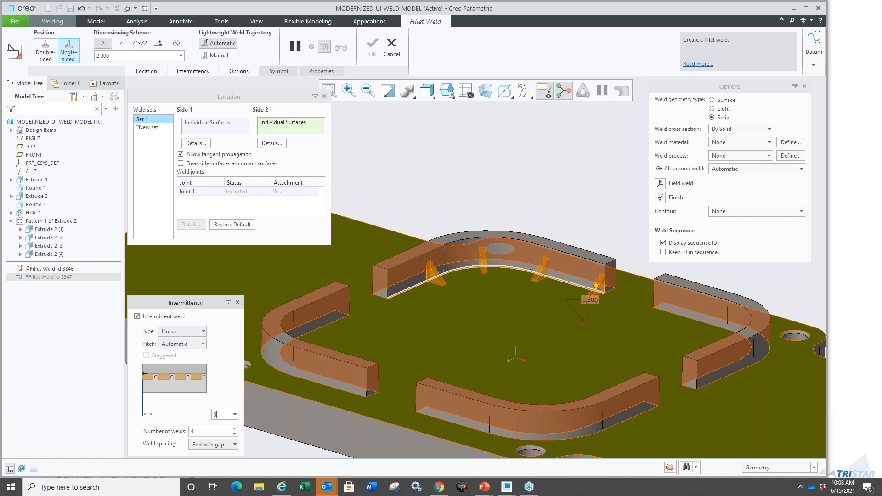
{"action": "key", "text": "Return"}
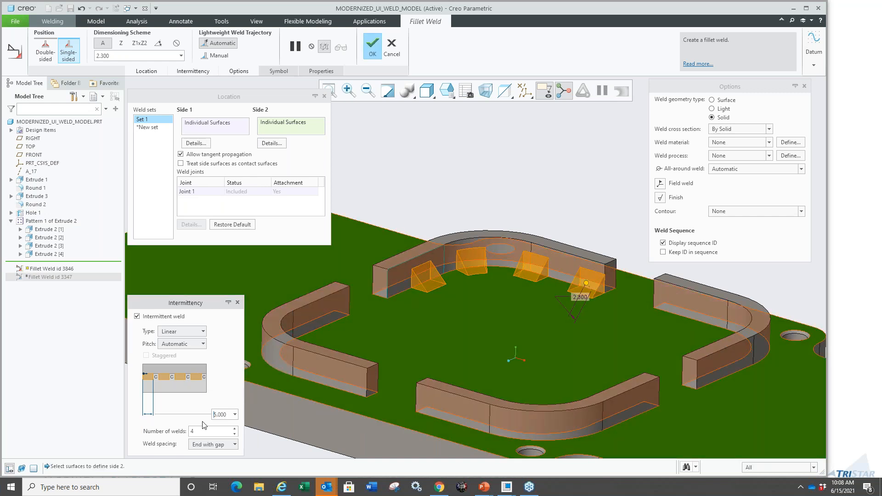
- Set the weld spacing to End with weld and the number of welds to 5, and complete the fillet weld
{"action": "left_click", "coordinate": [234, 444]}
{"action": "left_click", "coordinate": [224, 455]}
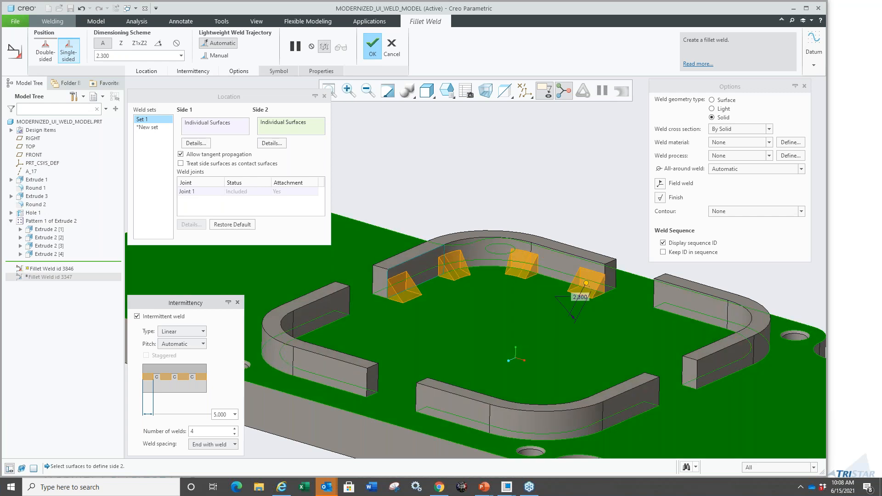
{"action": "left_click", "coordinate": [235, 429]}
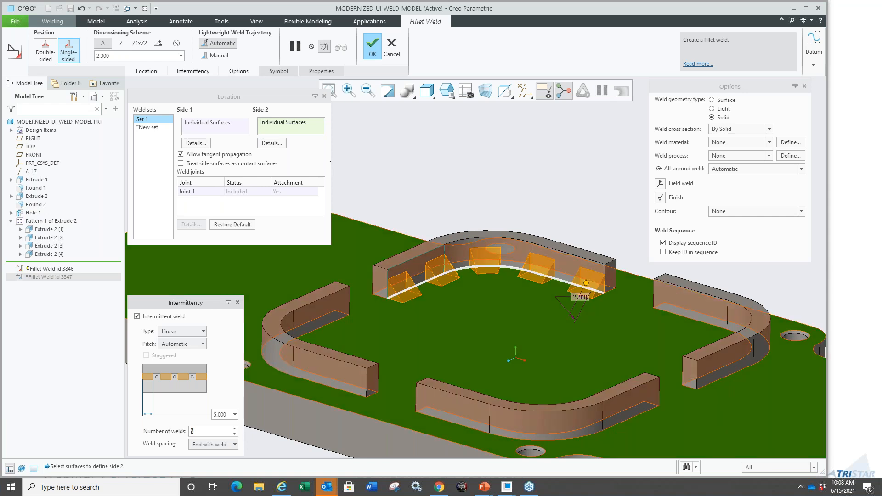
{"action": "left_click", "coordinate": [372, 49]}
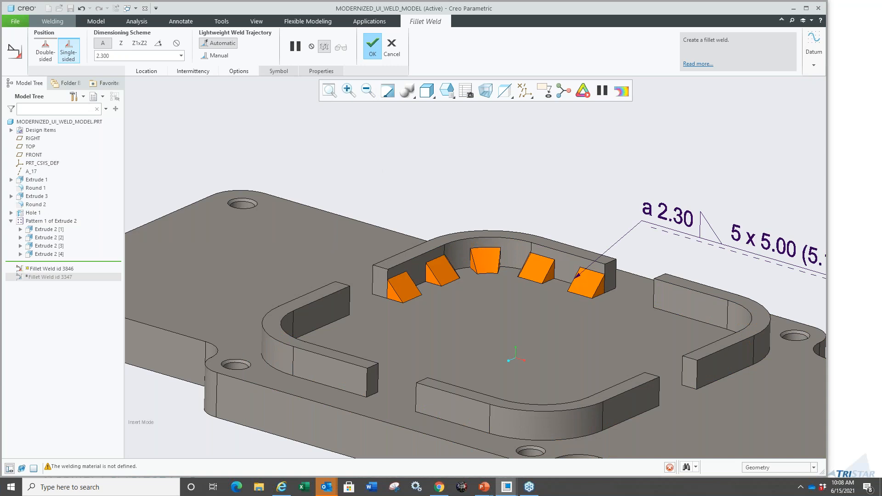
- Reopen the definition of the intermittent fillet weld on the rear rail for editing
{"action": "scroll", "coordinate": [670, 220], "scroll_direction": "down", "scroll_amount": 3}
{"action": "scroll", "coordinate": [420, 198], "scroll_direction": "up", "scroll_amount": 5}
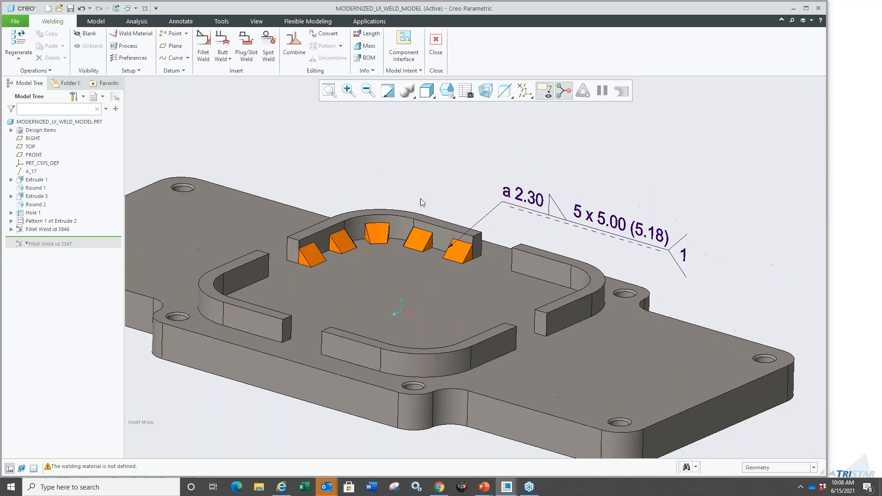
{"action": "scroll", "coordinate": [399, 181], "scroll_direction": "down", "scroll_amount": 1}
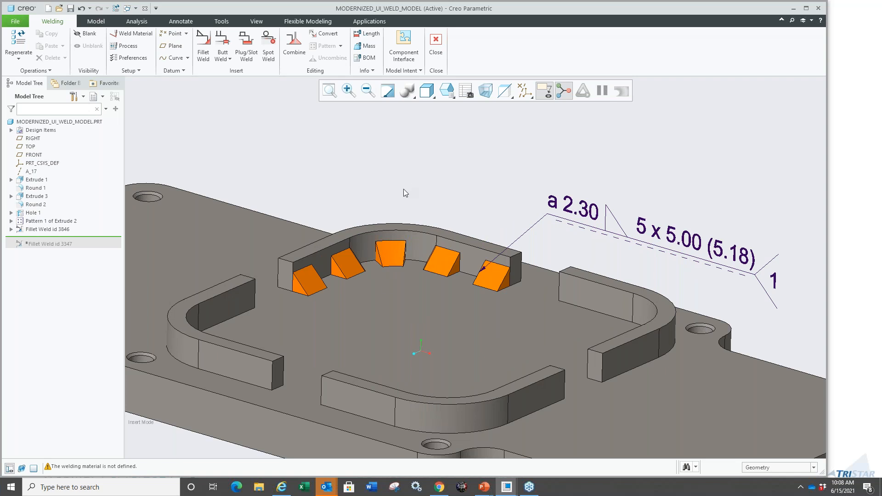
{"action": "left_click", "coordinate": [399, 248]}
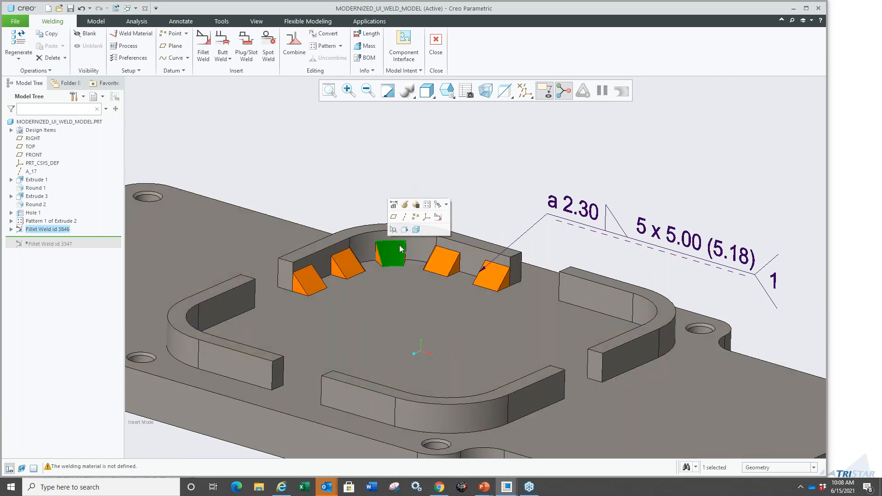
{"action": "left_click", "coordinate": [404, 205]}
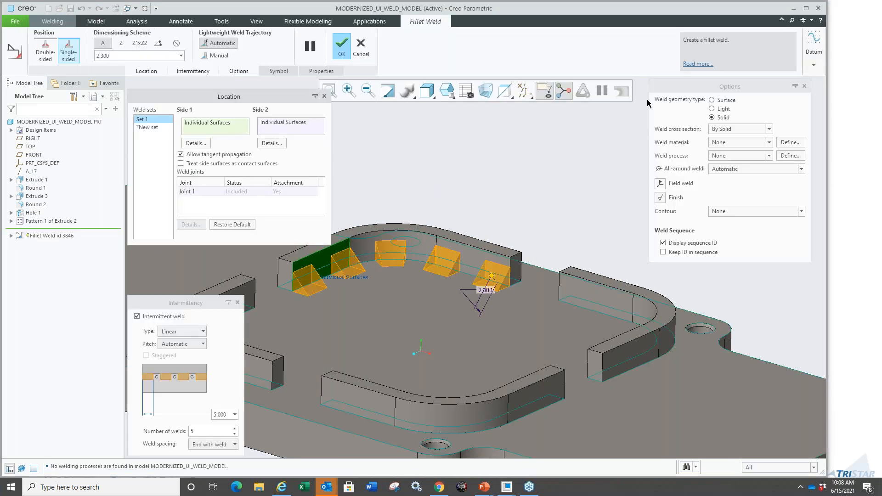
- Dock the floating Intermittency, Location and Options panels back into the fillet weld dashboard
{"action": "left_click", "coordinate": [228, 303]}
{"action": "left_click", "coordinate": [315, 97]}
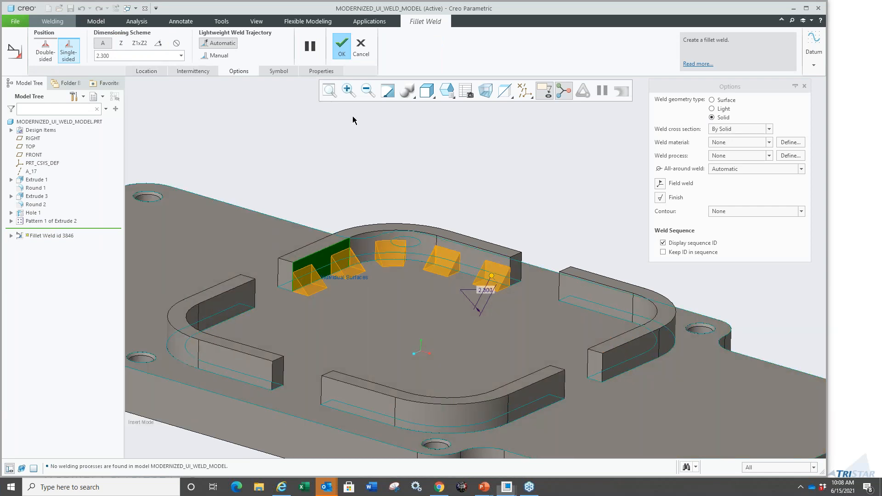
{"action": "left_click", "coordinate": [795, 86]}
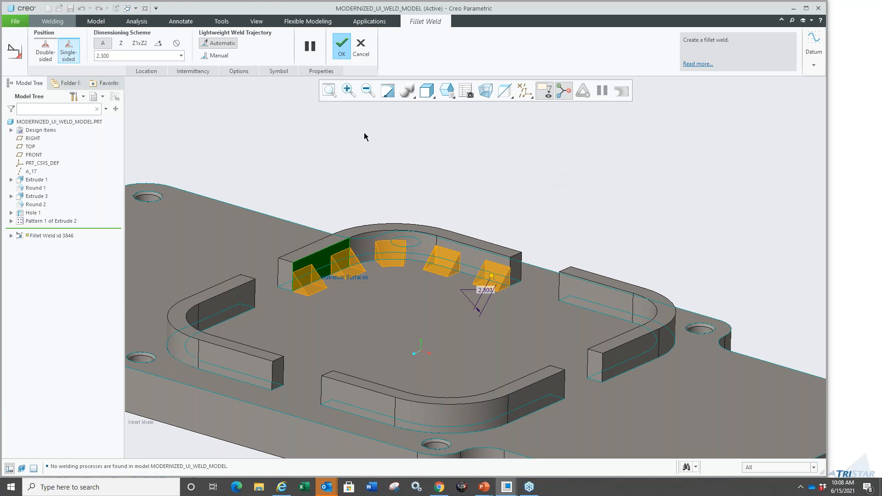
- Complete the rear rail's fillet weld definition and close the Welding environment
{"action": "left_click", "coordinate": [343, 49]}
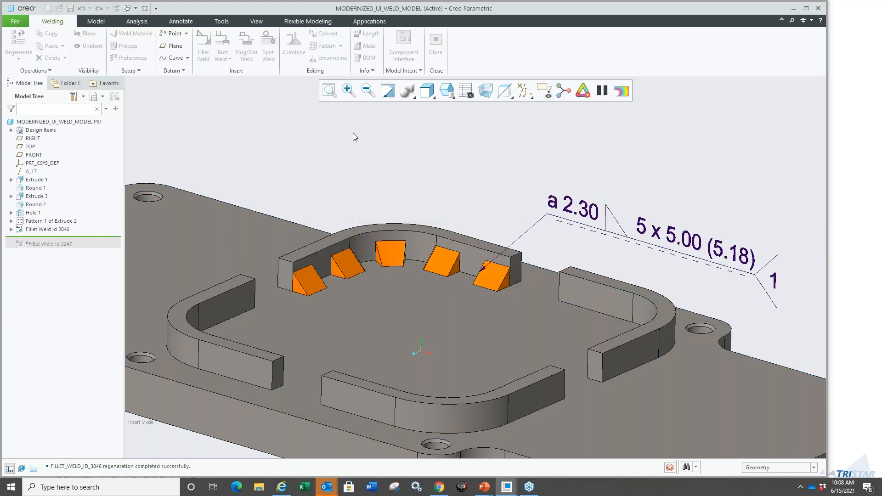
{"action": "scroll", "coordinate": [373, 163], "scroll_direction": "down", "scroll_amount": 2}
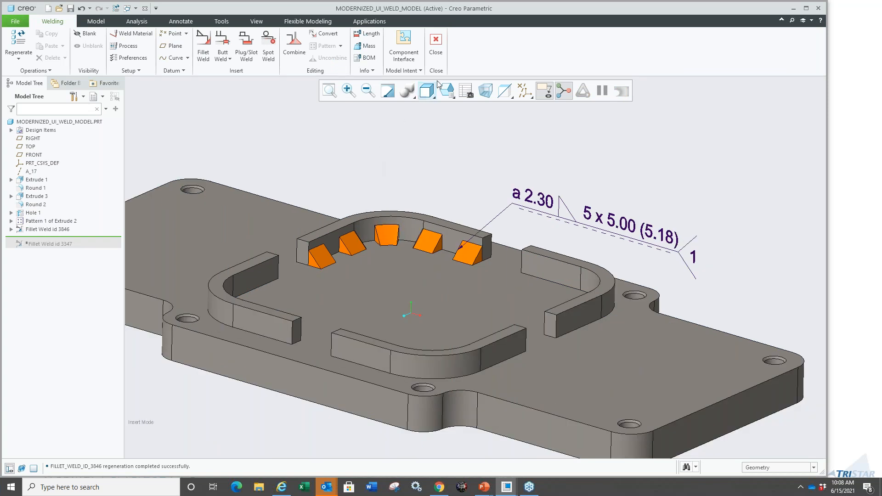
{"action": "left_click", "coordinate": [436, 44]}
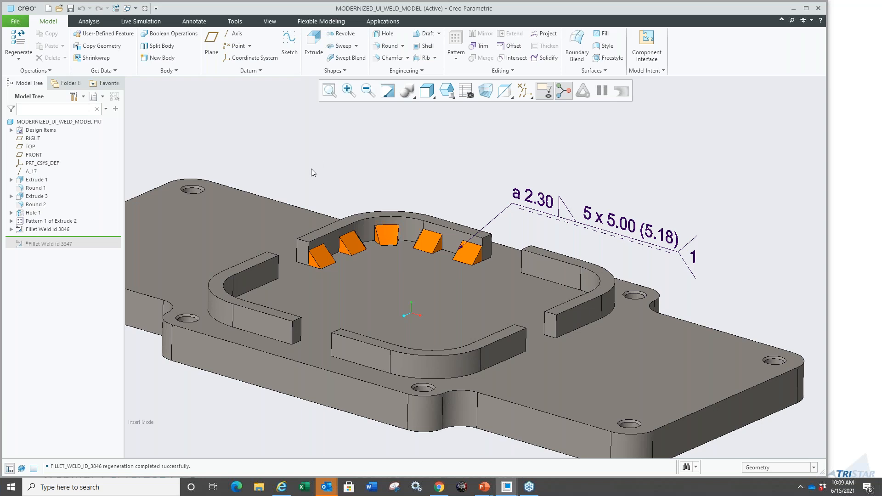
- Examine the Automatically open important panels option in the window settings, leaving the options unchanged
{"action": "left_click", "coordinate": [15, 21]}
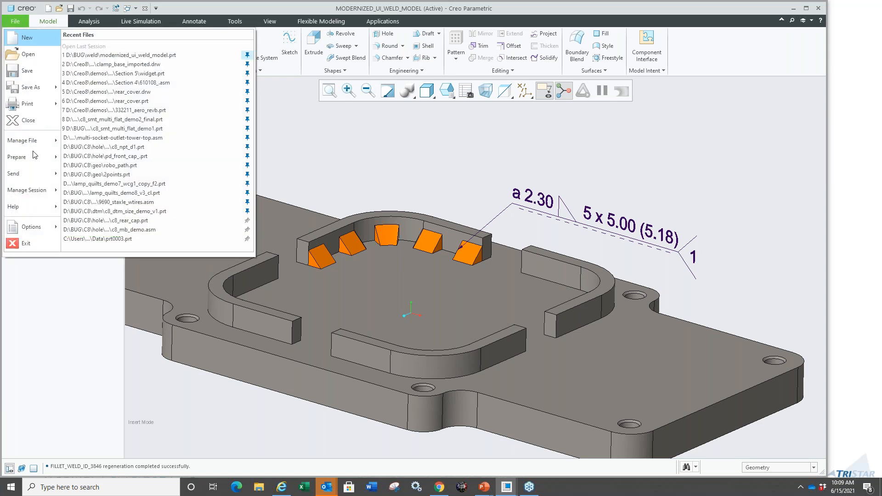
{"action": "left_click", "coordinate": [36, 227]}
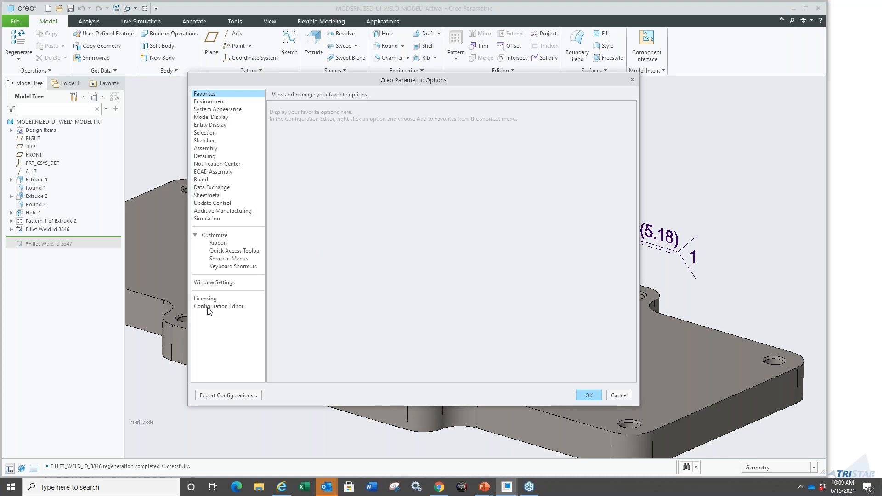
{"action": "left_click", "coordinate": [215, 283]}
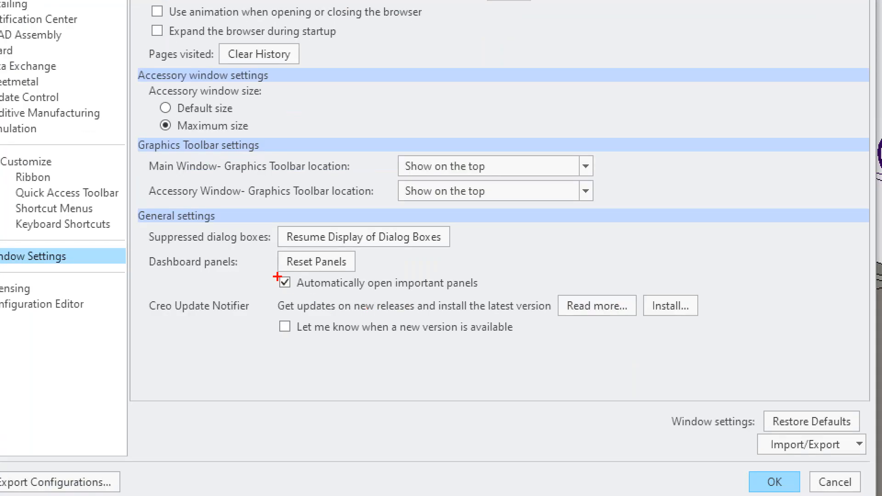
{"action": "left_click_drag", "start_coordinate": [260, 274], "coordinate": [486, 298], "text": "ctrl"}
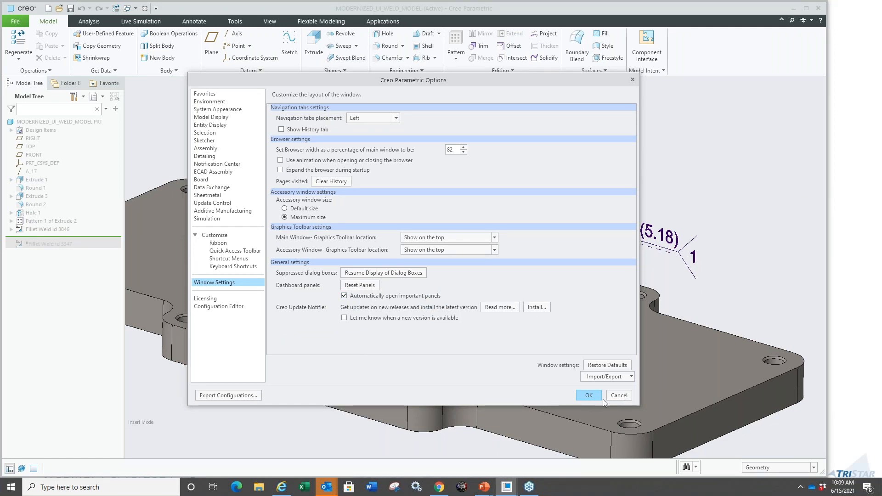
{"action": "left_click", "coordinate": [619, 396]}
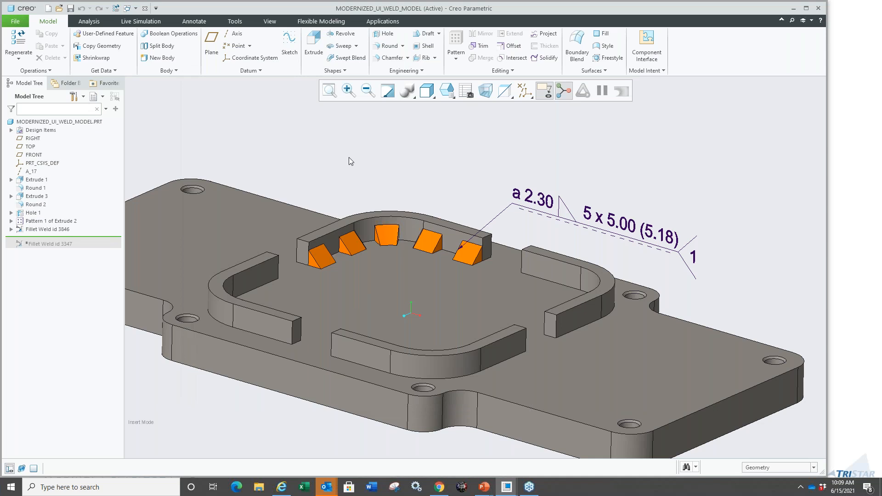
- Switch to the PowerPoint slide show and advance to the Modernized Datum Display slide
{"action": "key", "text": "super+Tab"}
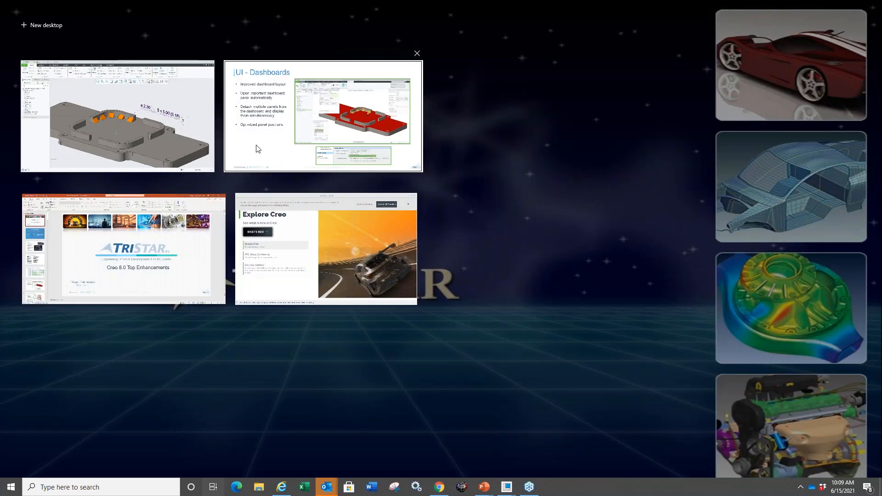
{"action": "left_click", "coordinate": [258, 148]}
{"action": "key", "text": "Right"}
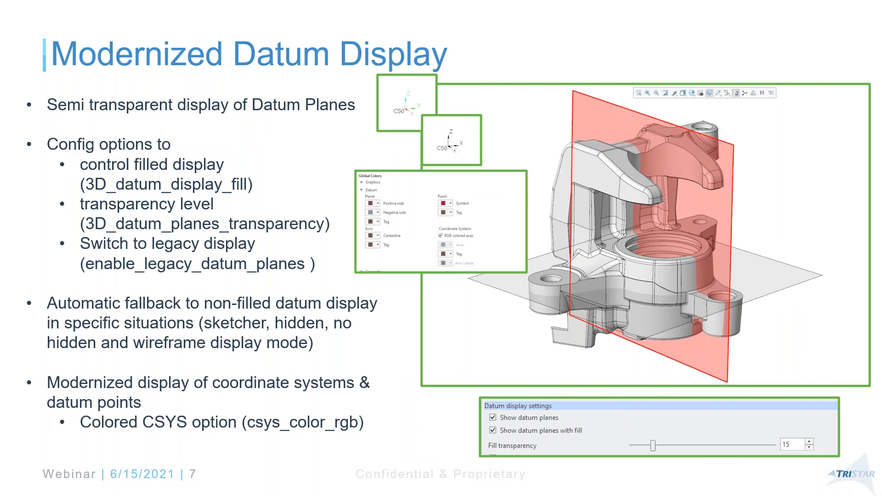
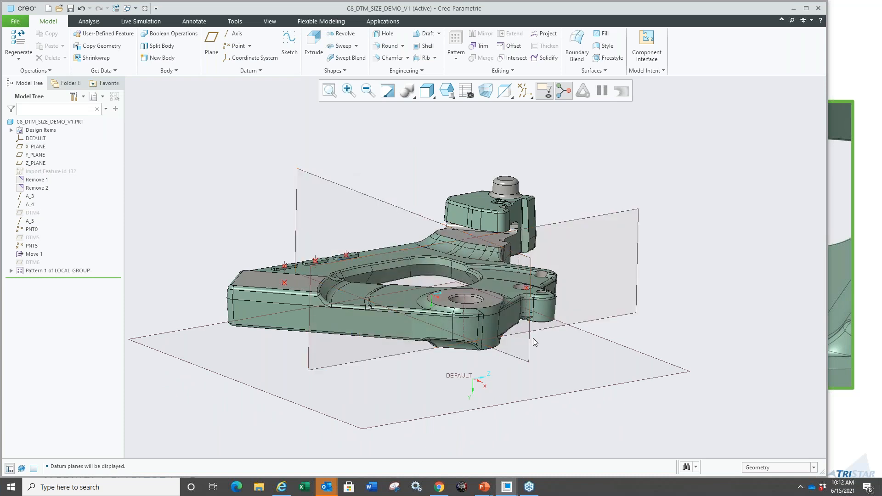
- Set the fill transparency of the shaded datum planes to 50 for the current session only, without saving a configuration file
{"action": "left_click", "coordinate": [371, 198]}
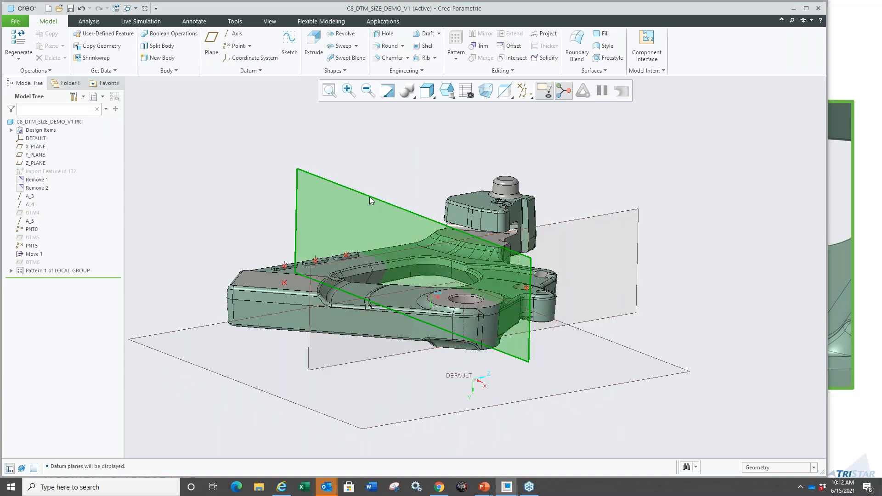
{"action": "left_click", "coordinate": [218, 152]}
{"action": "left_click", "coordinate": [15, 21]}
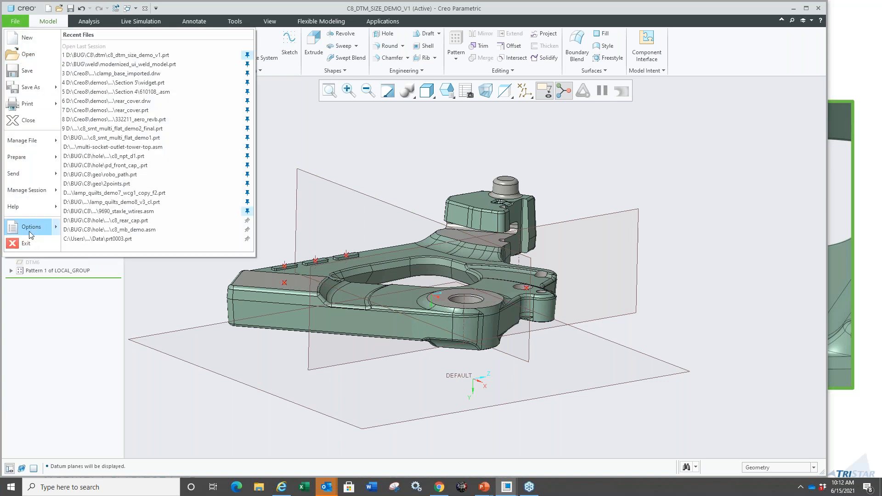
{"action": "left_click", "coordinate": [28, 226]}
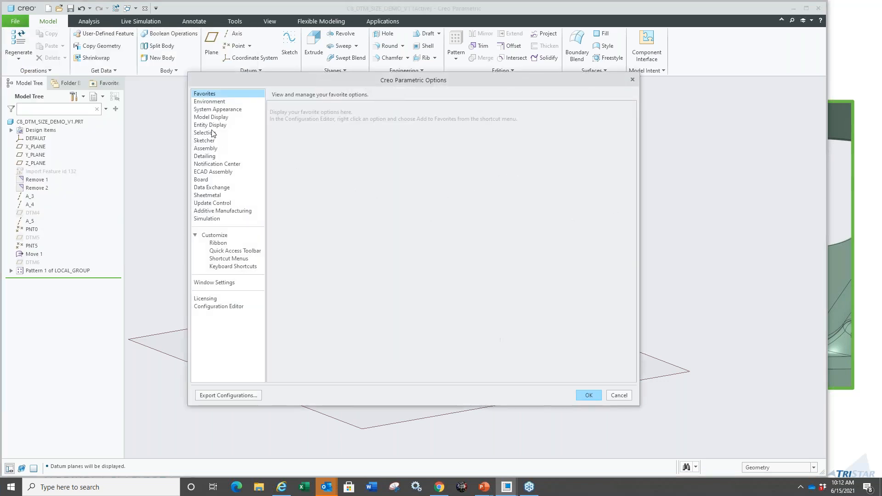
{"action": "left_click", "coordinate": [210, 125]}
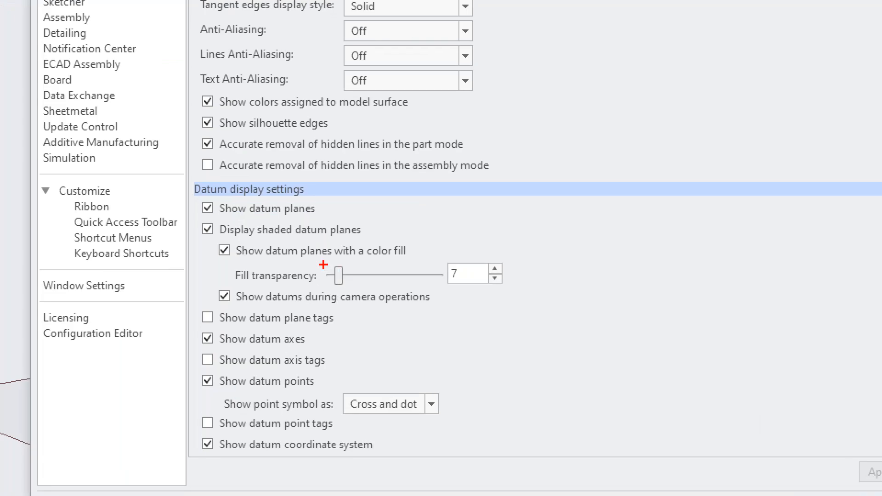
{"action": "left_click_drag", "start_coordinate": [197, 238], "coordinate": [383, 235]}
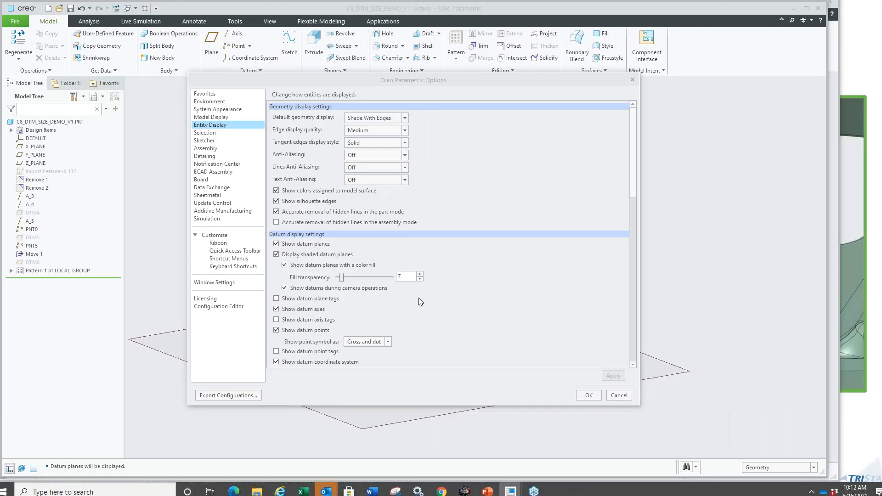
{"action": "double_click", "coordinate": [472, 276]}
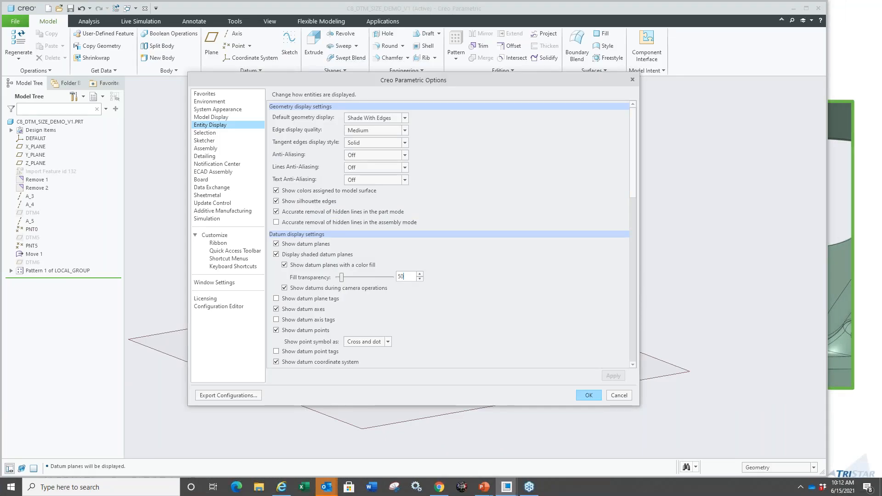
{"action": "key", "text": "Return"}
{"action": "left_click", "coordinate": [588, 395]}
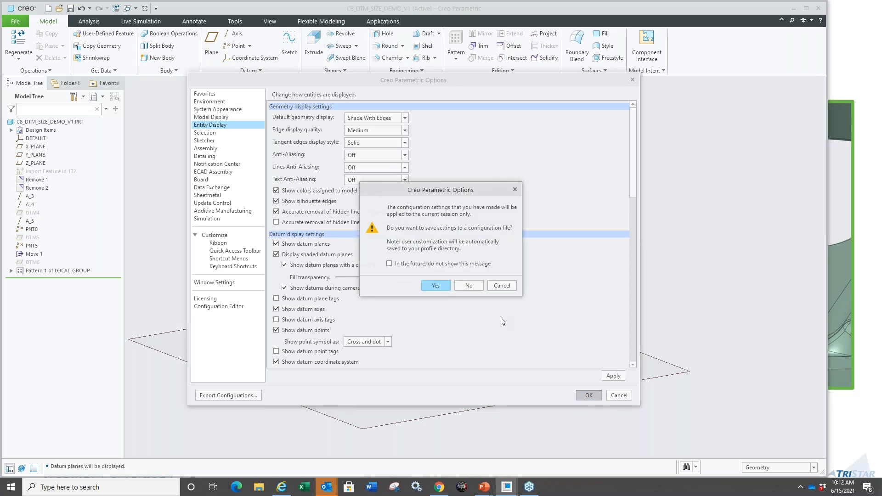
{"action": "left_click", "coordinate": [468, 286]}
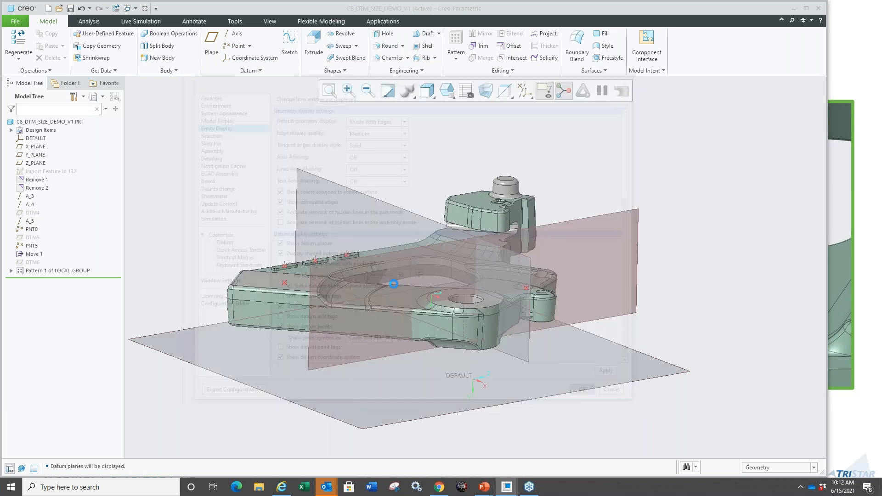
- Start a sketch on the Z_PLANE datum plane
{"action": "mouse_move", "coordinate": [314, 247]}
{"action": "middle_mouse_down"}
{"action": "mouse_move", "coordinate": [327, 294]}
{"action": "mouse_move", "coordinate": [321, 176]}
{"action": "middle_mouse_up"}
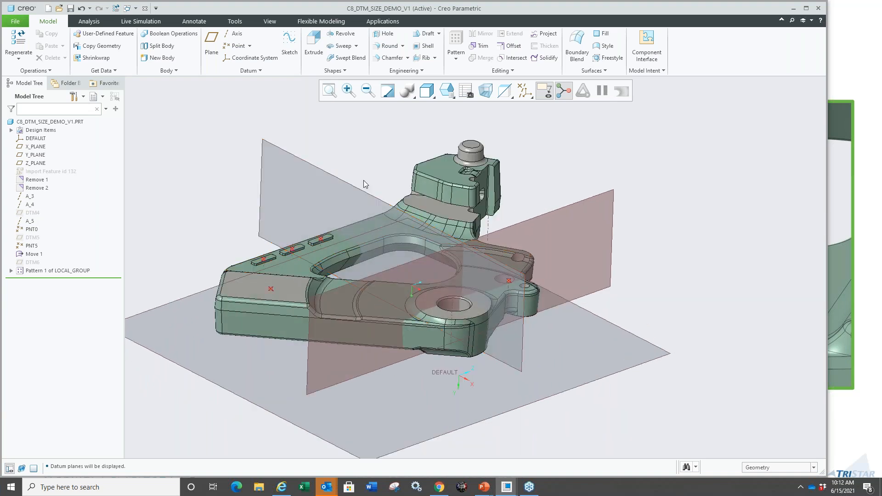
{"action": "scroll", "coordinate": [345, 156], "scroll_direction": "up", "scroll_amount": 2}
{"action": "scroll", "coordinate": [345, 156], "scroll_direction": "down", "scroll_amount": 1}
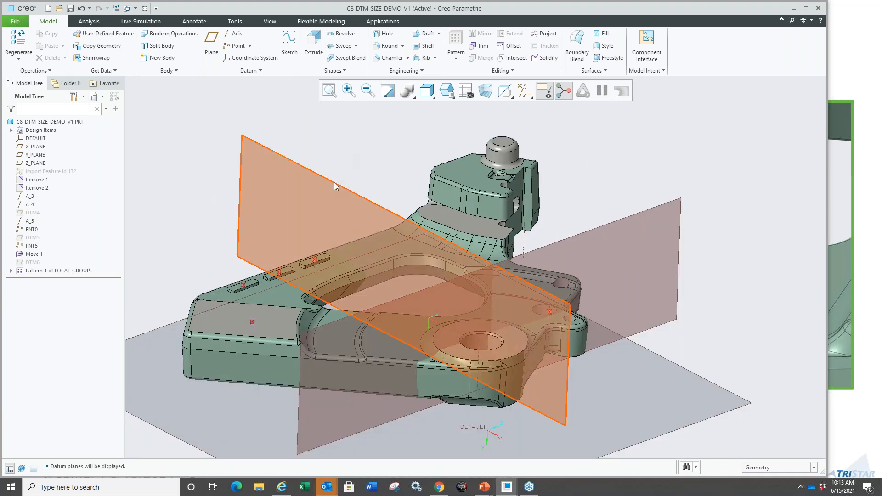
{"action": "left_click", "coordinate": [334, 183]}
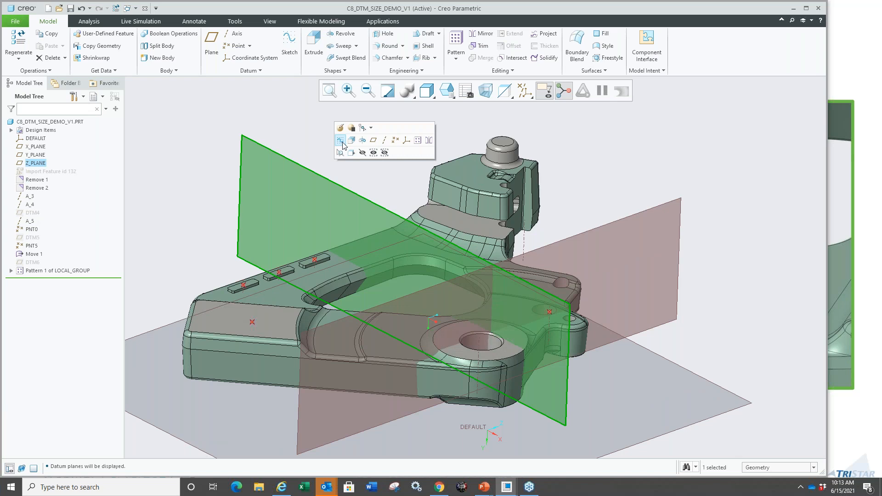
{"action": "left_click", "coordinate": [340, 140]}
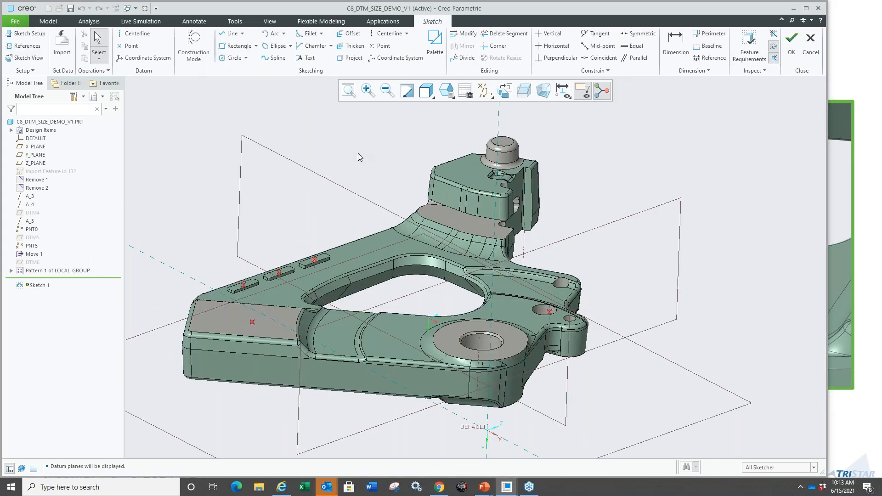
- Clip the model at the sketching plane, examine the cut faces around the bore and arm, and restore the full model
{"action": "left_click", "coordinate": [524, 91]}
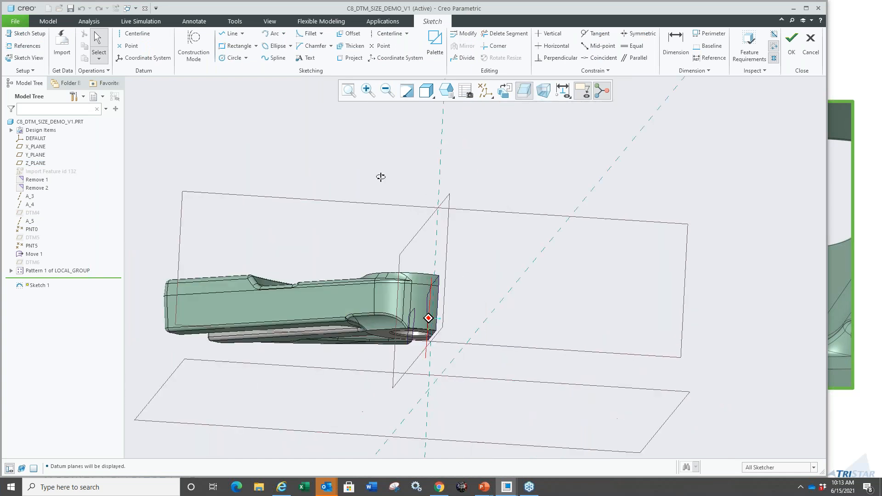
{"action": "middle_click_drag", "start_coordinate": [381, 176], "coordinate": [359, 197]}
{"action": "scroll", "coordinate": [330, 327], "scroll_direction": "down", "scroll_amount": 5}
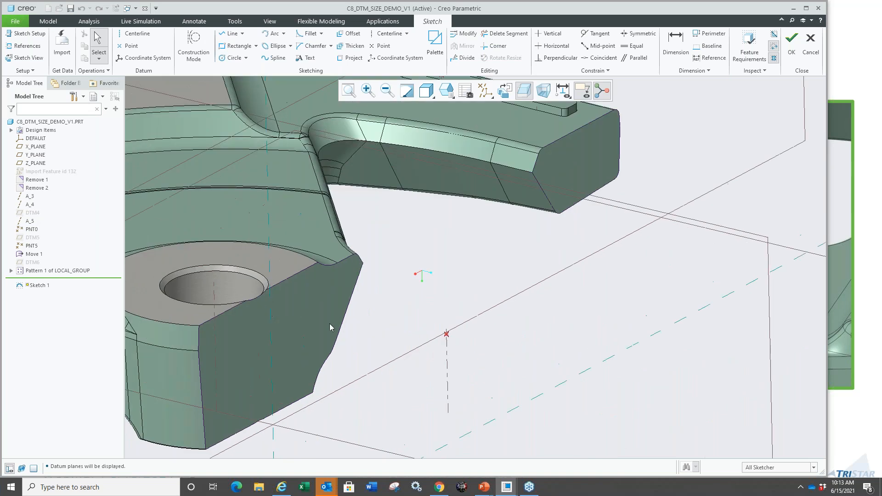
{"action": "scroll", "coordinate": [329, 327], "scroll_direction": "up", "scroll_amount": 2}
{"action": "scroll", "coordinate": [396, 314], "scroll_direction": "up", "scroll_amount": 4}
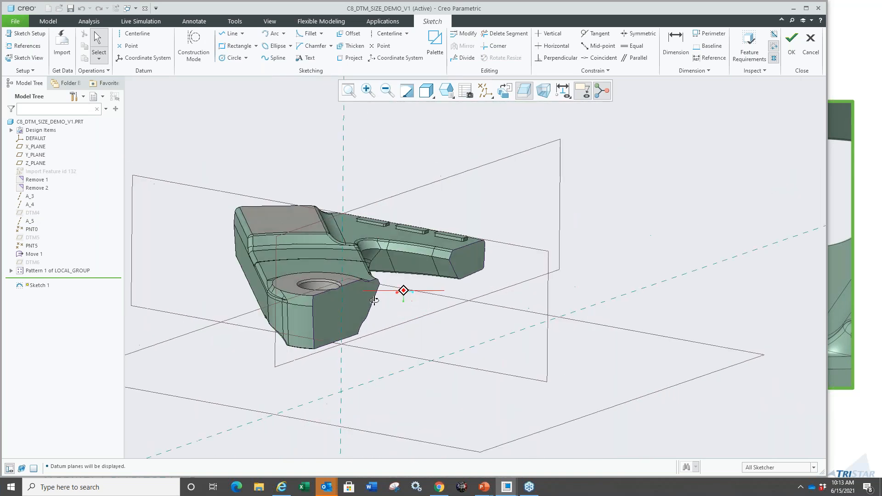
{"action": "left_click", "coordinate": [526, 93]}
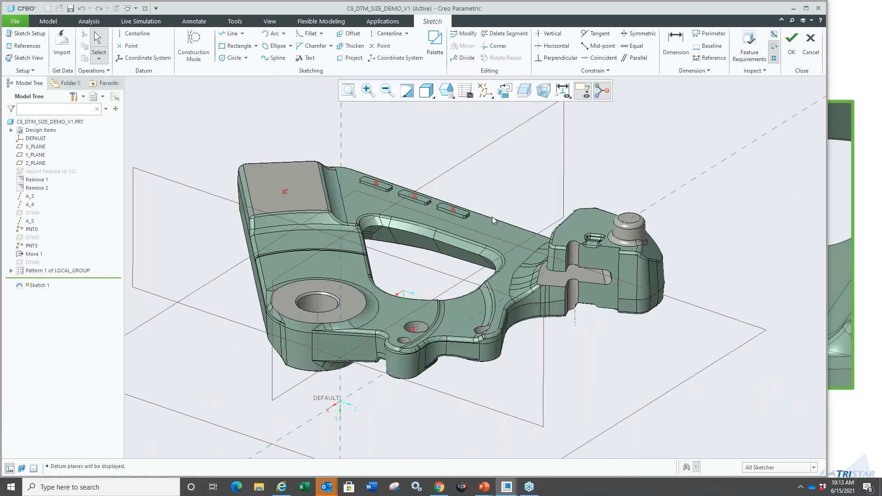
- Discard the sketch on Z_PLANE and clear the plane selection
{"action": "right_click", "coordinate": [579, 181]}
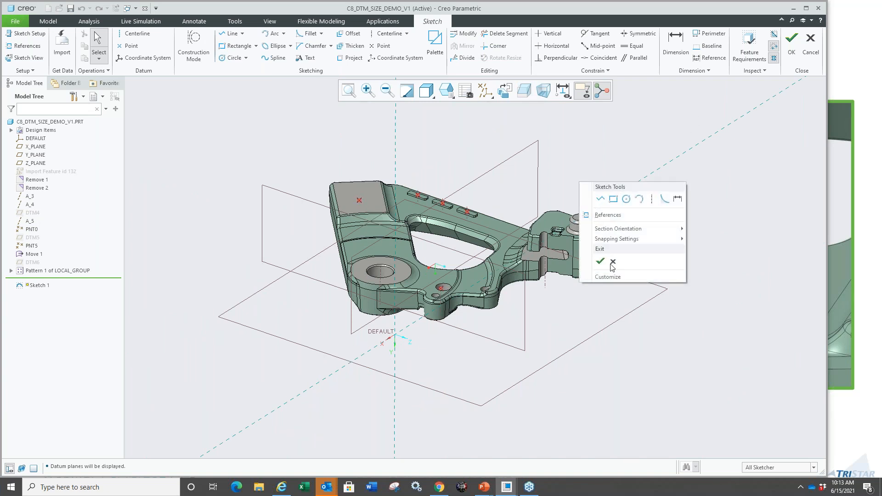
{"action": "left_click", "coordinate": [612, 262]}
{"action": "left_click", "coordinate": [466, 258]}
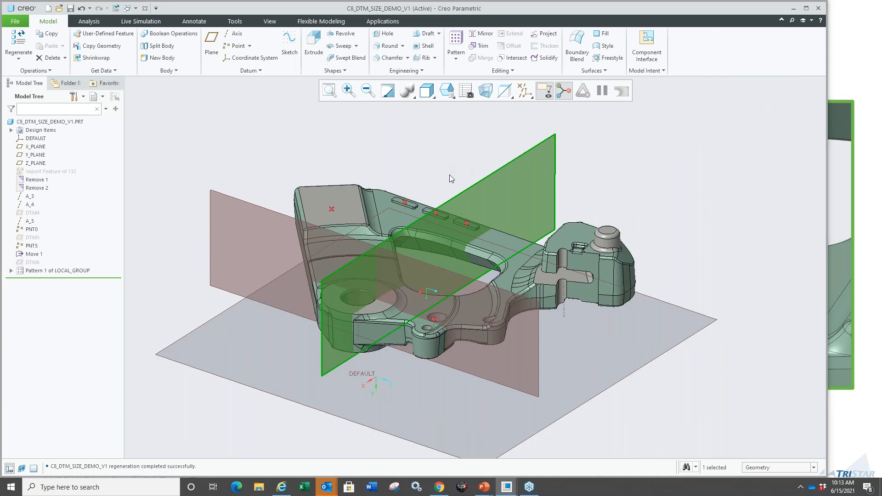
{"action": "left_click", "coordinate": [449, 175]}
- Check the datum planes in the No Hidden display style and return the model to Shading With Edges
{"action": "left_click", "coordinate": [426, 90]}
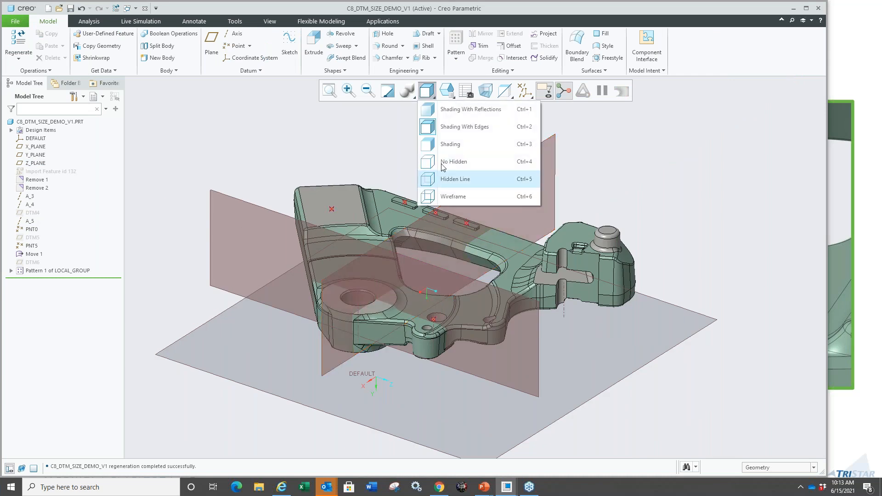
{"action": "left_click", "coordinate": [431, 157]}
{"action": "left_click", "coordinate": [426, 90]}
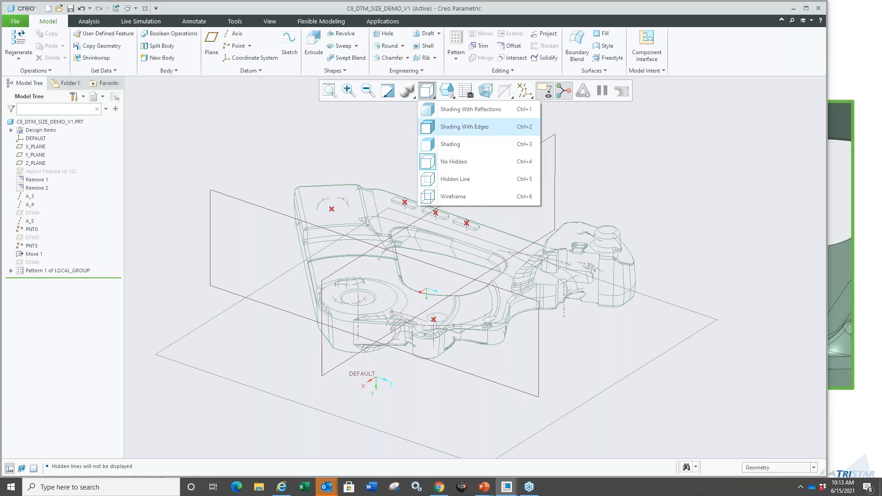
{"action": "left_click", "coordinate": [455, 127]}
- Hide the X_PLANE, Y_PLANE and Z_PLANE datum planes together
{"action": "middle_click_drag", "start_coordinate": [422, 206], "coordinate": [482, 179]}
{"action": "left_click", "coordinate": [29, 147]}
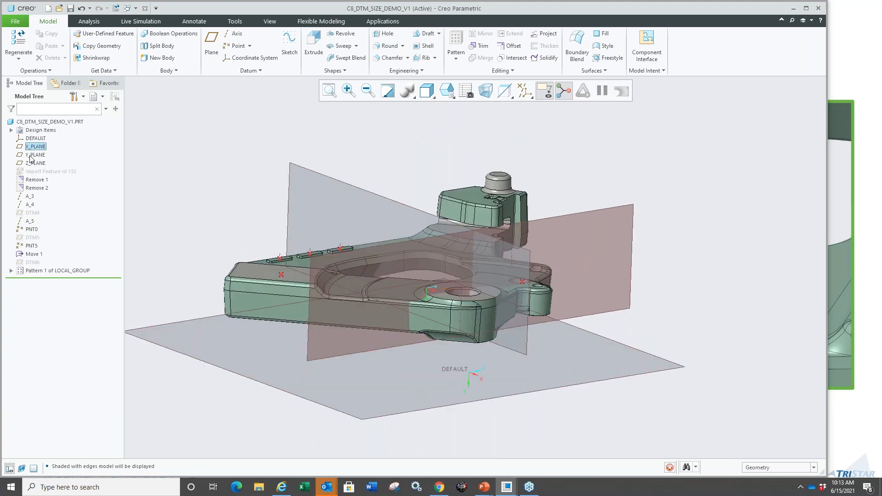
{"action": "left_click", "coordinate": [30, 156], "text": "ctrl"}
{"action": "left_click", "coordinate": [33, 164], "text": "ctrl"}
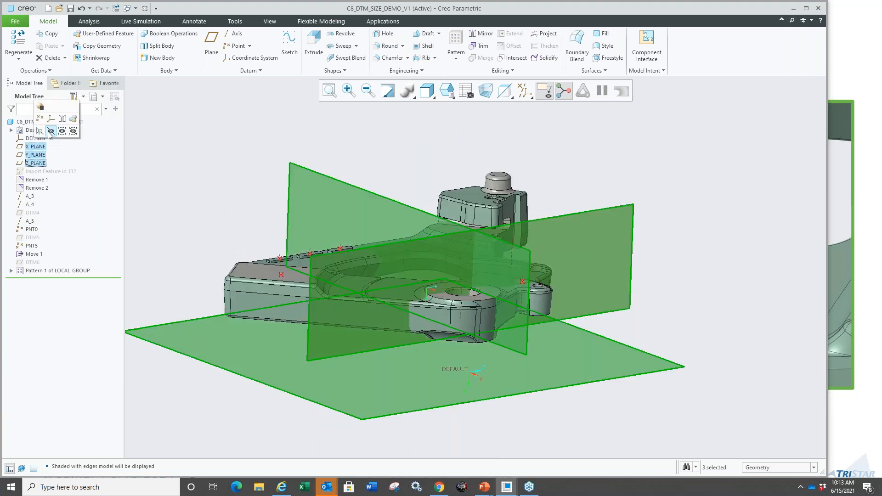
{"action": "left_click", "coordinate": [52, 131]}
- Examine the datum points on the flat end face, the three raised pads and the small hole
{"action": "middle_click_drag", "start_coordinate": [299, 222], "coordinate": [264, 228]}
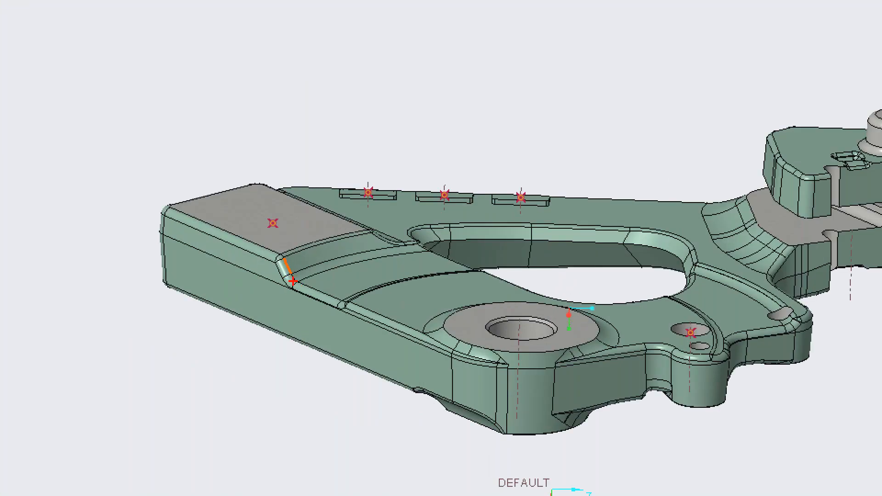
{"action": "left_click", "coordinate": [273, 223]}
{"action": "left_click", "coordinate": [367, 192], "text": "ctrl"}
{"action": "left_click", "coordinate": [444, 195], "text": "ctrl"}
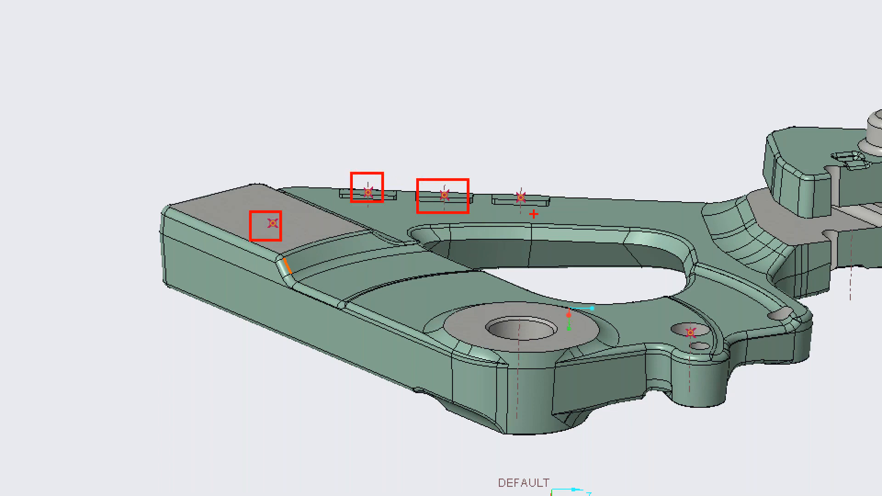
{"action": "left_click", "coordinate": [520, 197], "text": "ctrl"}
{"action": "left_click", "coordinate": [690, 332], "text": "ctrl"}
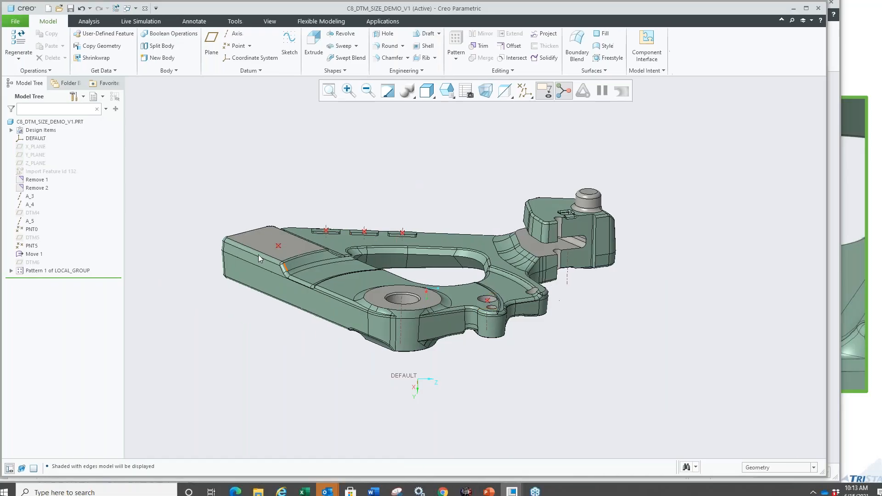
{"action": "middle_click_drag", "start_coordinate": [284, 232], "coordinate": [395, 176]}
{"action": "middle_click_drag", "start_coordinate": [316, 225], "coordinate": [284, 254]}
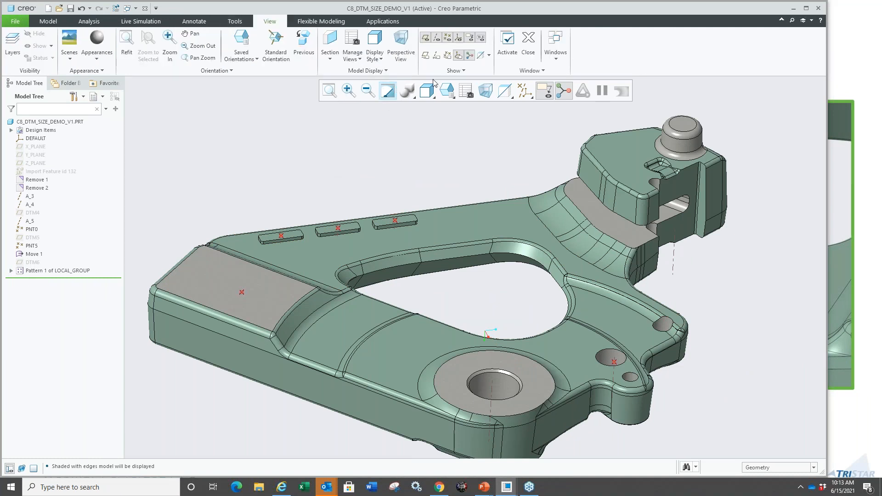
- Display the datum point tags and hide them again
{"action": "left_click", "coordinate": [448, 57]}
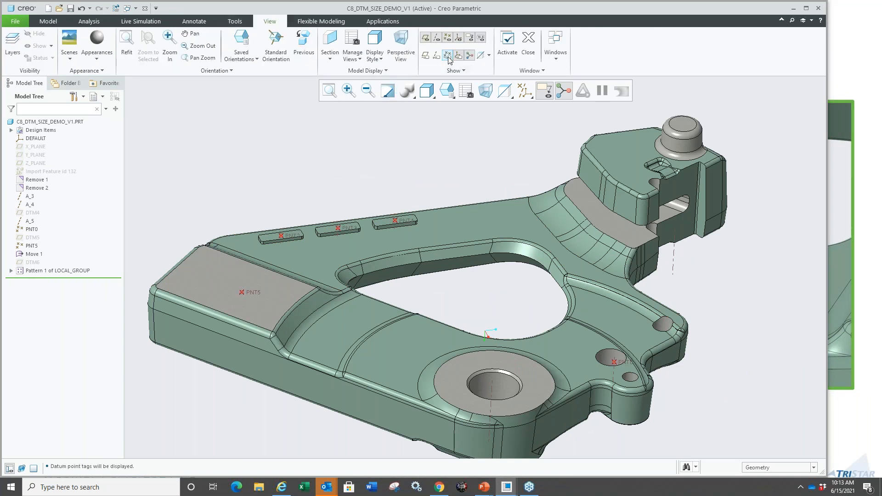
{"action": "left_click", "coordinate": [448, 57]}
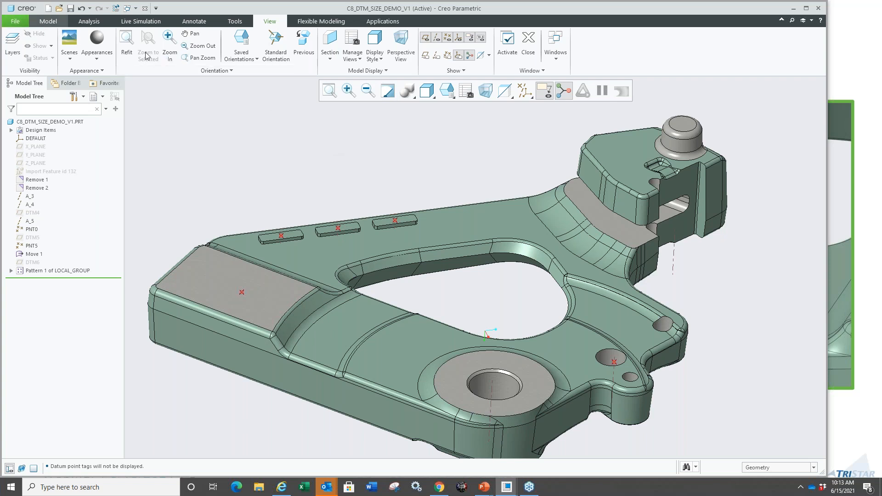
{"action": "left_click", "coordinate": [48, 21]}
- Start a datum plane referenced to the part's long flat side face with an Offset constraint
{"action": "scroll", "coordinate": [353, 213], "scroll_direction": "up", "scroll_amount": 3}
{"action": "scroll", "coordinate": [313, 212], "scroll_direction": "down", "scroll_amount": 3}
{"action": "middle_click_drag", "start_coordinate": [368, 291], "coordinate": [321, 300]}
{"action": "left_click", "coordinate": [311, 298]}
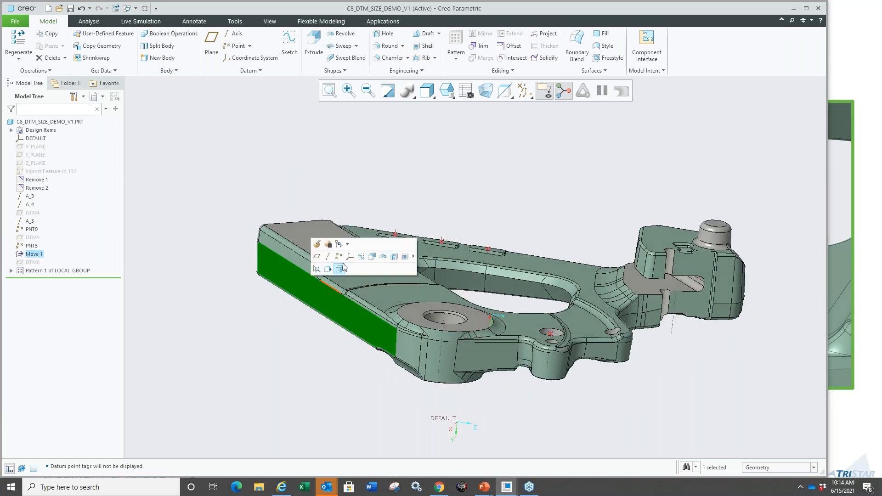
{"action": "left_click", "coordinate": [316, 257]}
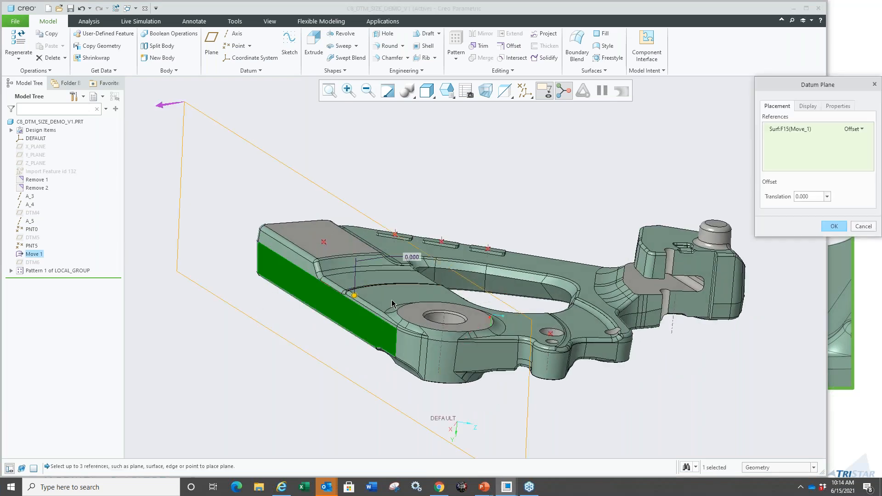
{"action": "scroll", "coordinate": [392, 304], "scroll_direction": "up", "scroll_amount": 3}
{"action": "middle_click_drag", "start_coordinate": [327, 327], "coordinate": [349, 317]}
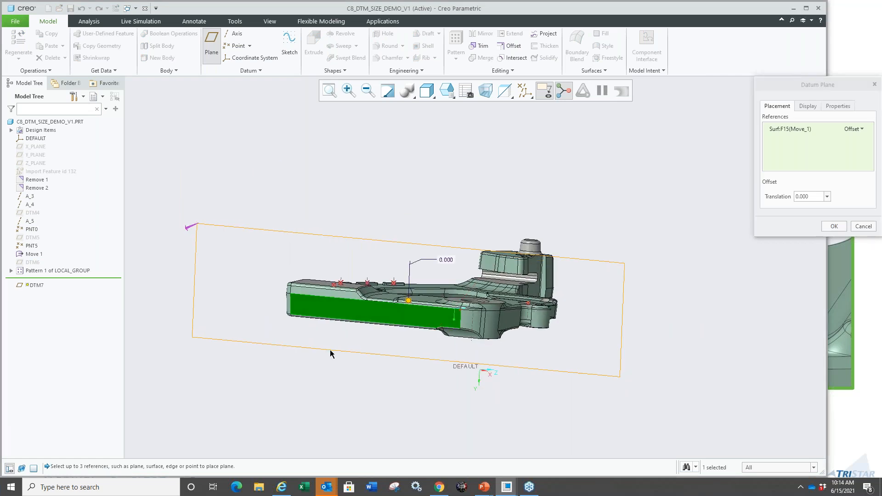
{"action": "middle_click_drag", "start_coordinate": [330, 354], "coordinate": [431, 360]}
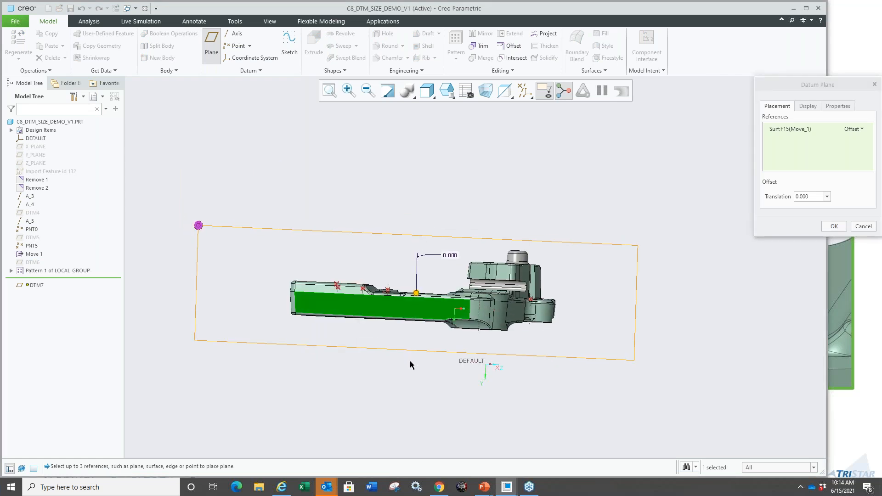
- Examine the previewed plane's outline against the visible model and the hidden import feature in the model tree
{"action": "key", "text": "ctrl+1"}
{"action": "left_click", "coordinate": [405, 336]}
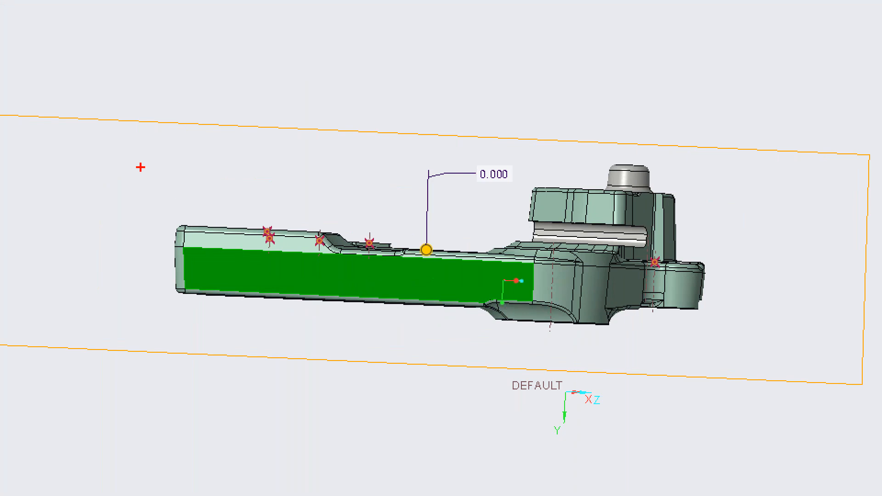
{"action": "mouse_move", "coordinate": [82, 122]}
{"action": "left_mouse_down", "text": "ctrl"}
{"action": "mouse_move", "coordinate": [588, 239]}
{"action": "mouse_move", "coordinate": [737, 366]}
{"action": "left_mouse_up", "text": "ctrl"}
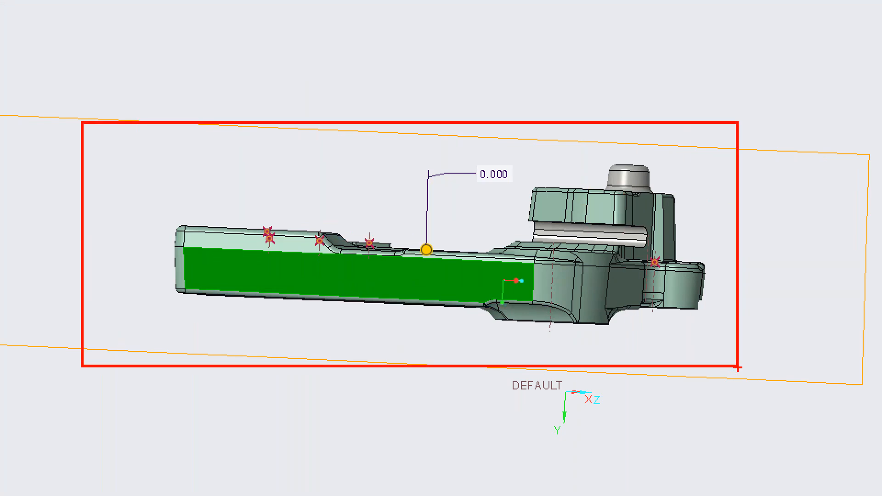
{"action": "key", "text": "Escape"}
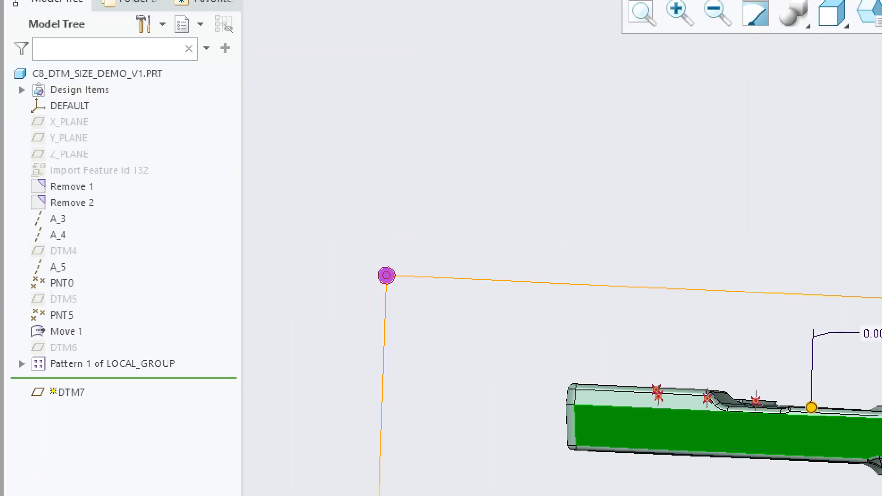
{"action": "left_click_drag", "start_coordinate": [13, 163], "coordinate": [85, 179], "text": "ctrl"}
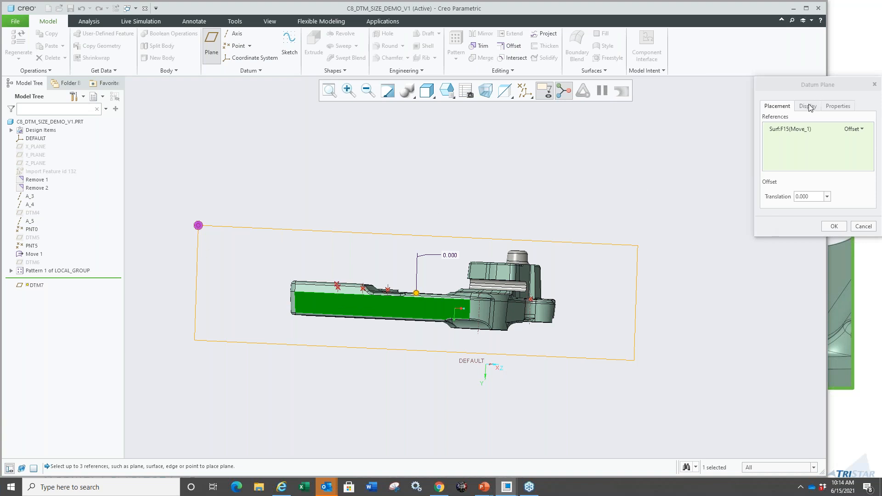
- Fit the new datum plane's outline to the long side face as its display reference
{"action": "key", "text": "ctrl+d"}
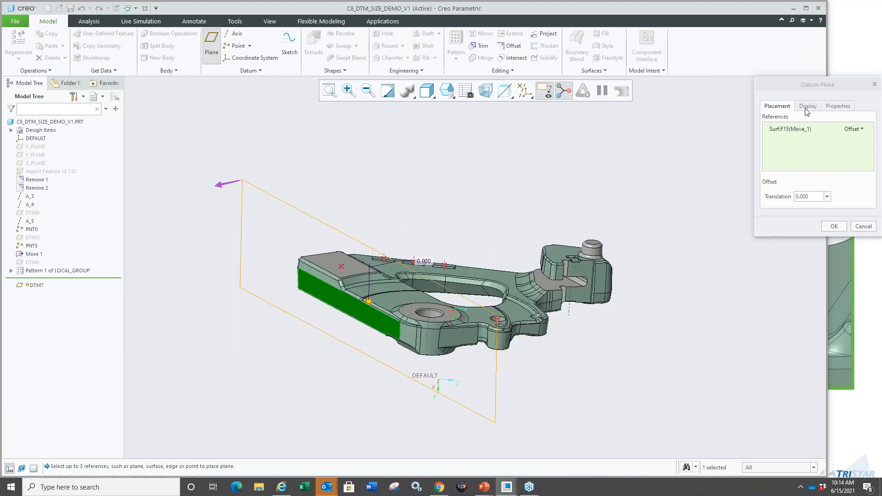
{"action": "left_click", "coordinate": [807, 107]}
{"action": "left_click", "coordinate": [786, 151]}
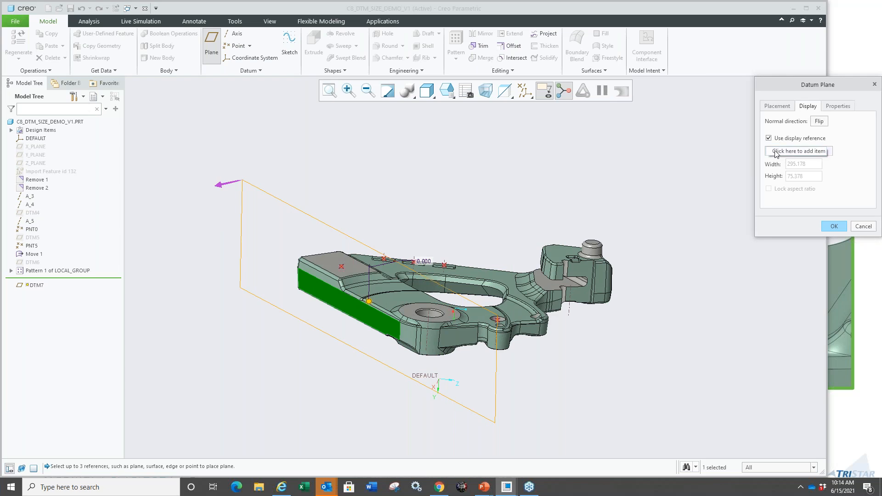
{"action": "left_click", "coordinate": [365, 309]}
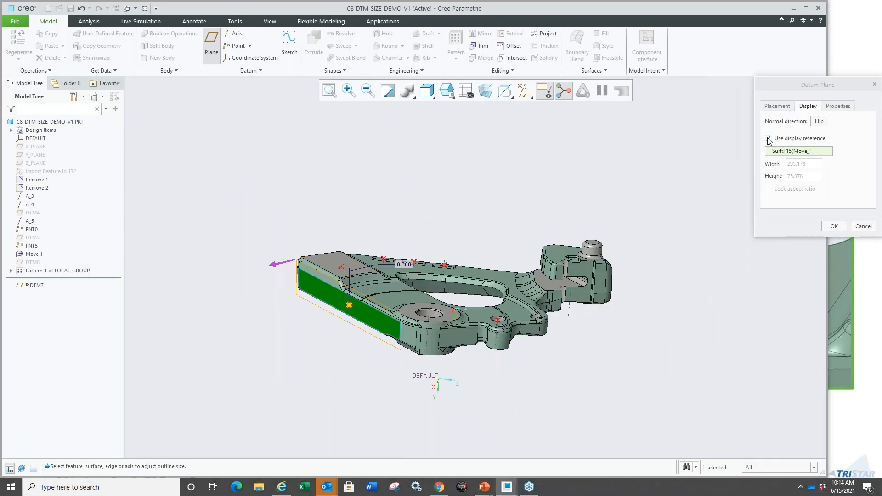
- Turn off the display reference, resize the plane's outline to 104.700 wide by 22.700 high, and cancel the datum plane
{"action": "left_click", "coordinate": [769, 138]}
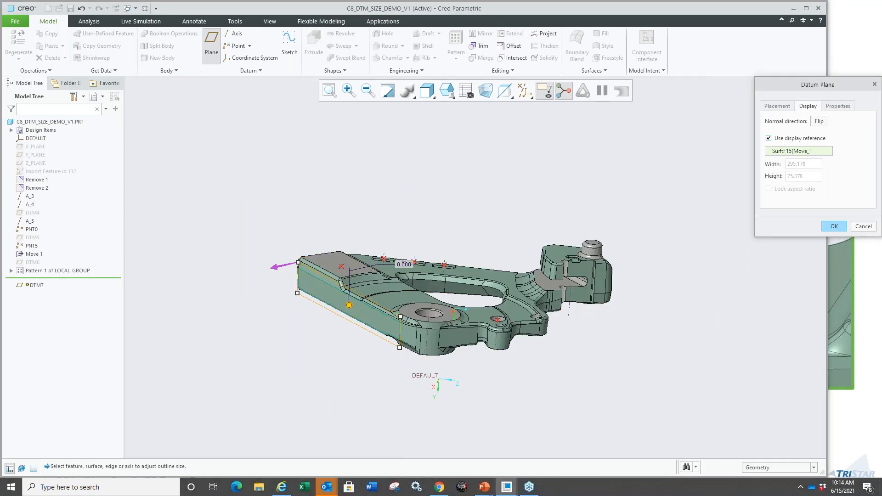
{"action": "left_click", "coordinate": [768, 138]}
{"action": "left_click_drag", "start_coordinate": [400, 317], "coordinate": [388, 309]}
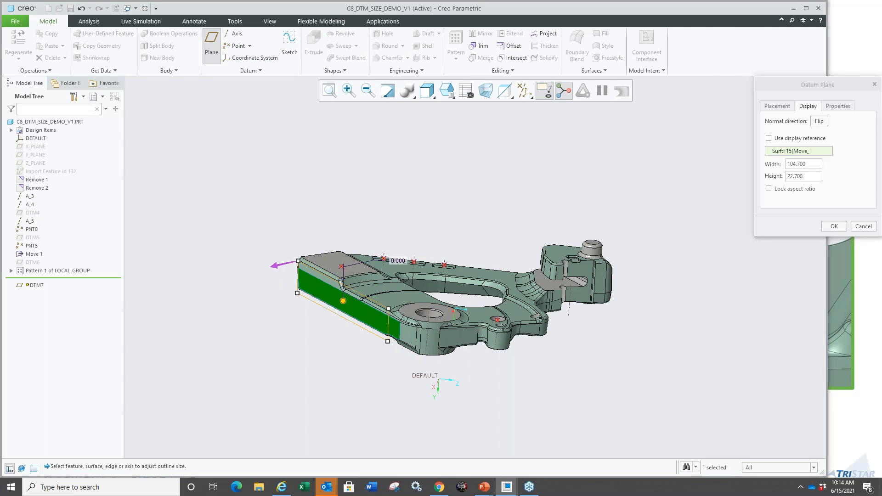
{"action": "left_click", "coordinate": [861, 229]}
{"action": "left_click", "coordinate": [441, 258]}
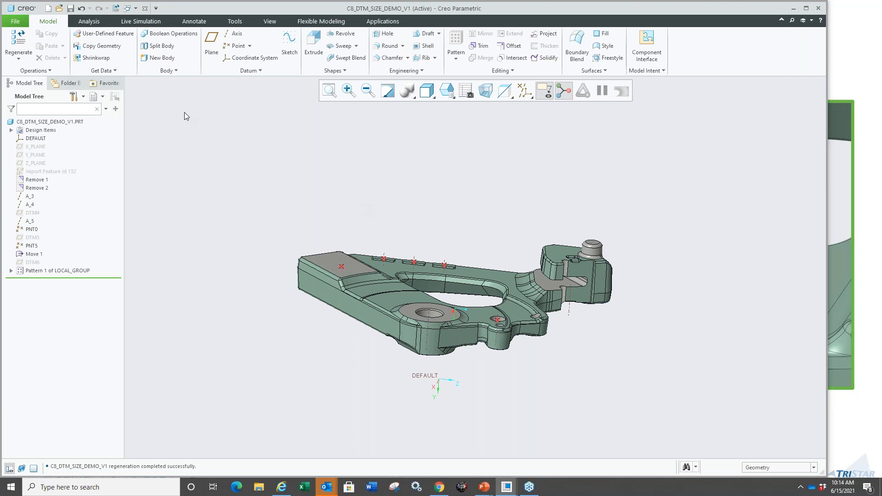
- Open the Configuration Editor and begin adding a configuration option
{"action": "left_click", "coordinate": [15, 22]}
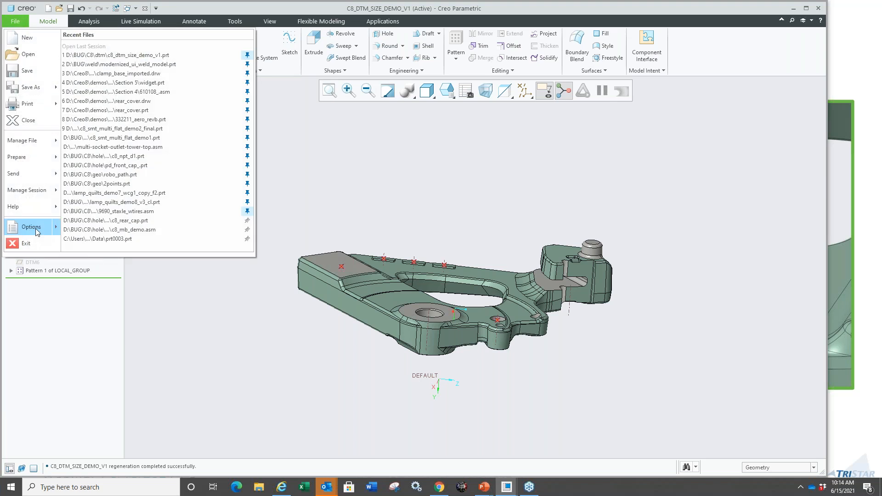
{"action": "left_click", "coordinate": [33, 227]}
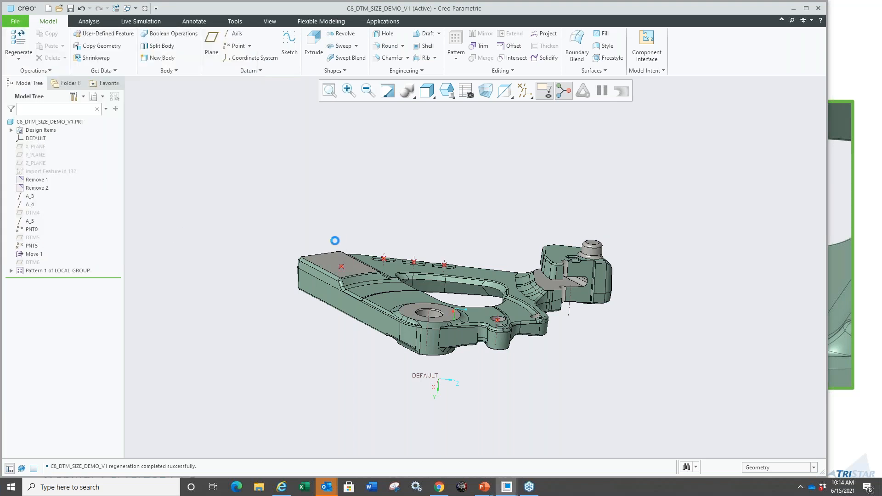
{"action": "left_click", "coordinate": [222, 307]}
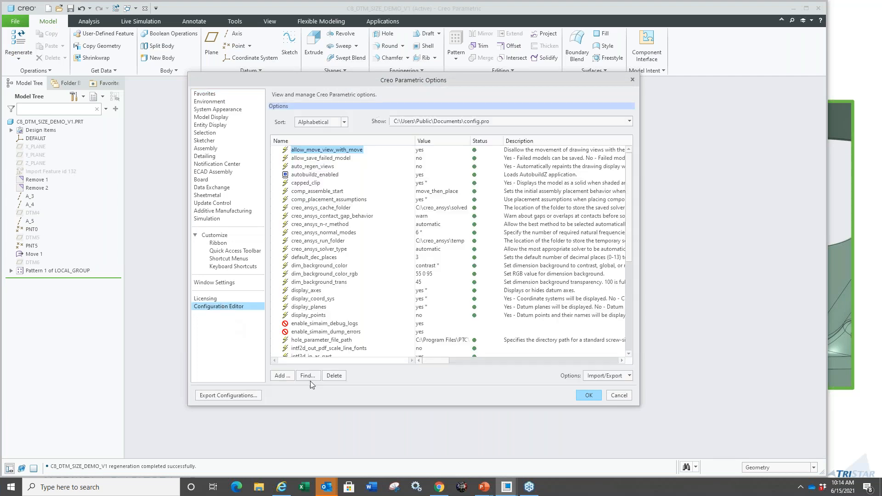
{"action": "left_click", "coordinate": [281, 376]}
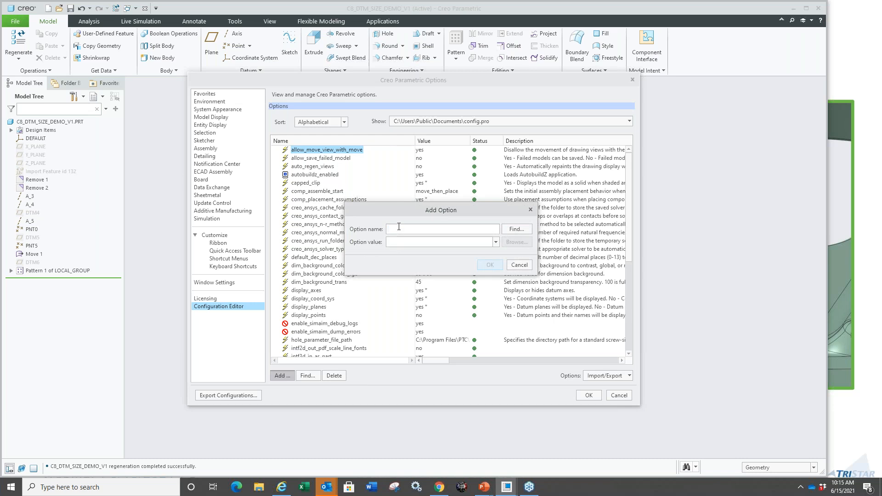
- Search all configuration option categories for the keyword "datum_display"
{"action": "type", "text": "display_datum"}
{"action": "left_click", "coordinate": [516, 229]}
{"action": "left_click_drag", "start_coordinate": [408, 169], "coordinate": [359, 168]}
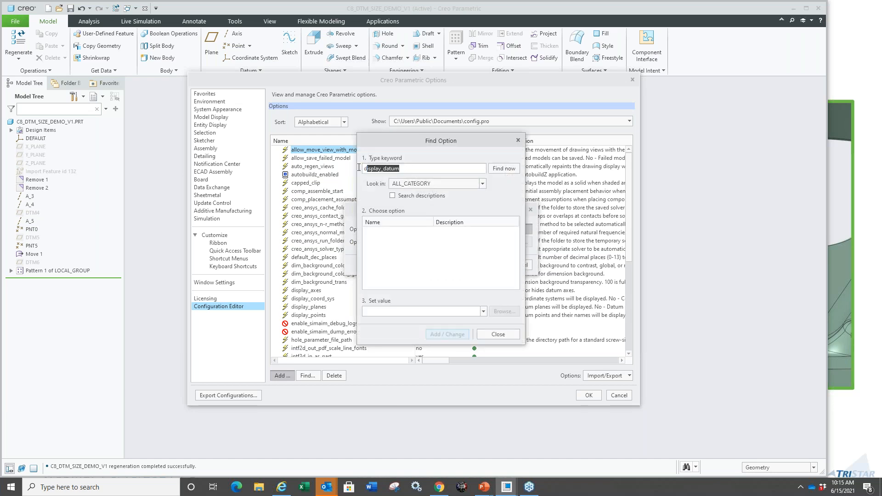
{"action": "type", "text": "datum_"}
{"action": "key", "text": "Return"}
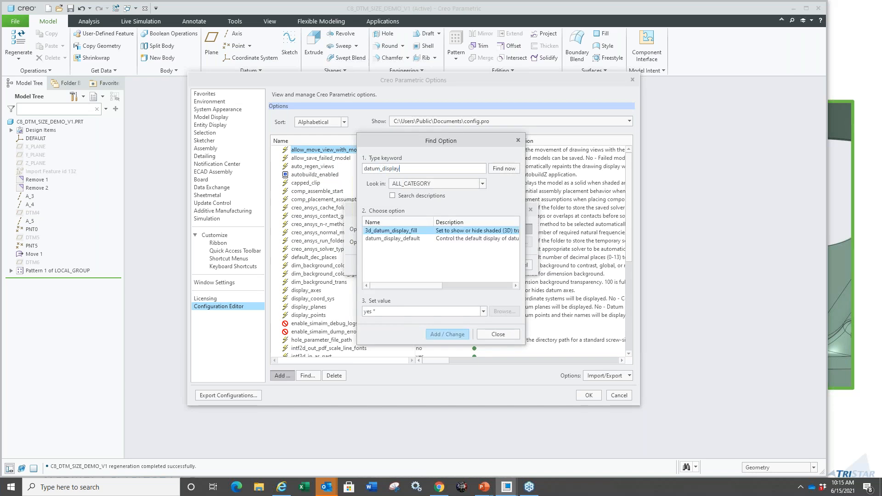
- Choose the datum_display_default option and examine its available values
{"action": "left_click", "coordinate": [384, 239]}
{"action": "left_click", "coordinate": [484, 311]}
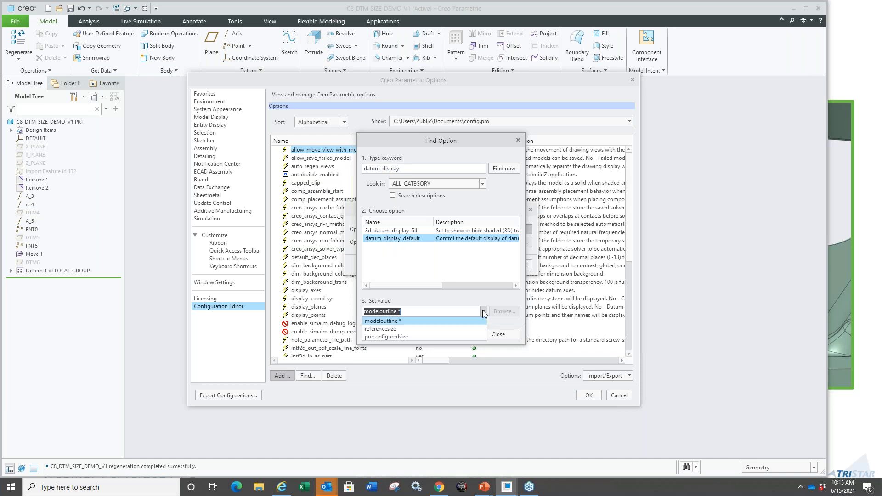
{"action": "key", "text": "ctrl+1"}
{"action": "left_click", "coordinate": [346, 333]}
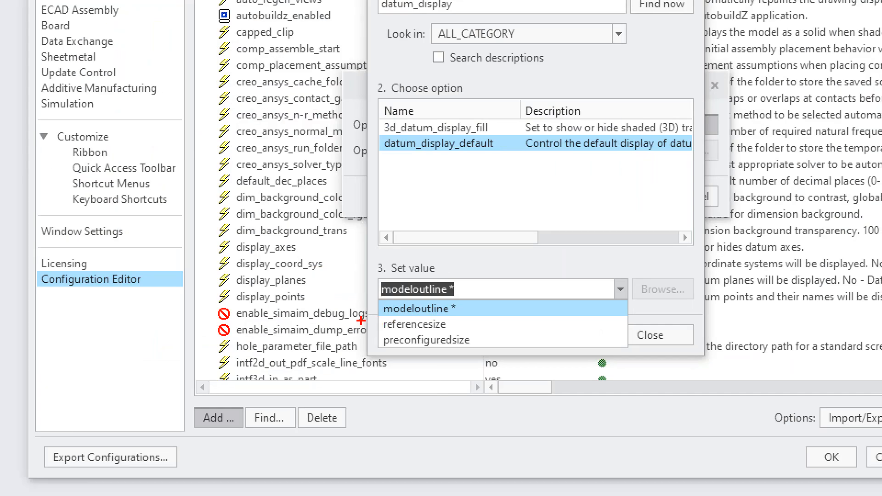
{"action": "left_click_drag", "start_coordinate": [362, 319], "coordinate": [408, 302]}
{"action": "left_click_drag", "start_coordinate": [373, 335], "coordinate": [394, 323]}
{"action": "left_click_drag", "start_coordinate": [367, 352], "coordinate": [402, 341]}
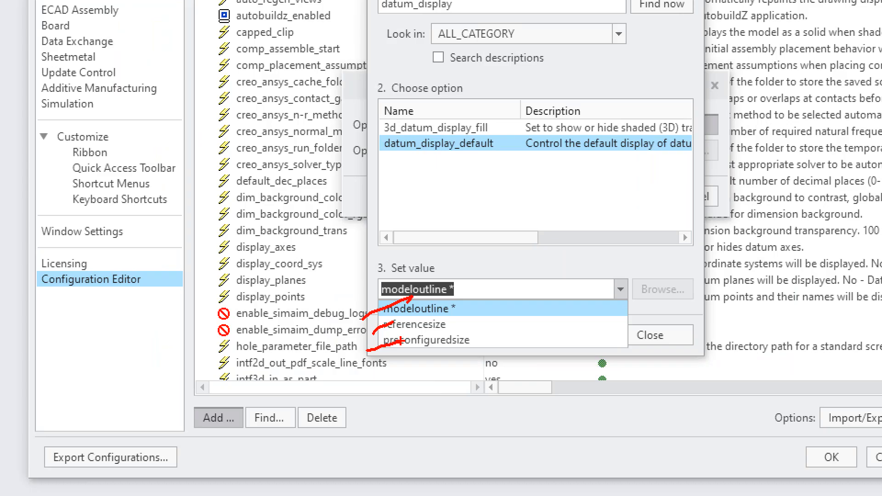
{"action": "key", "text": "Escape"}
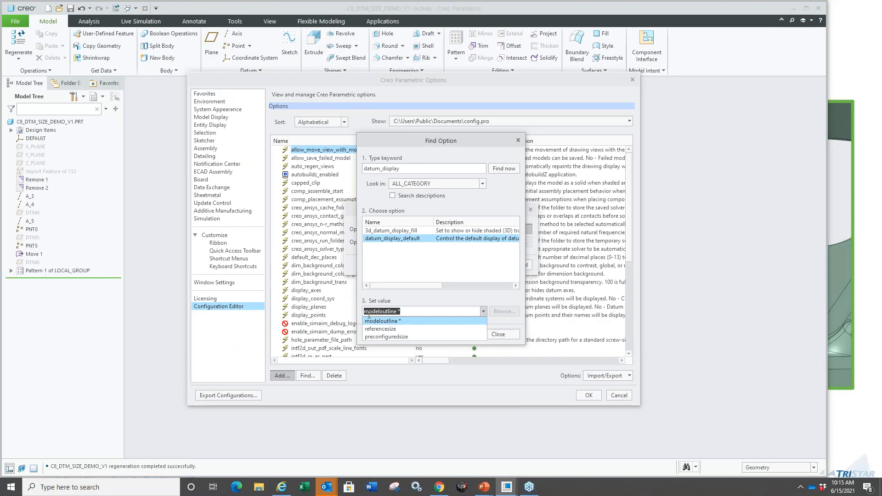
- Set datum_display_default to preconfiguredsize, add it to the configuration, and close the option search
{"action": "left_click", "coordinate": [374, 337]}
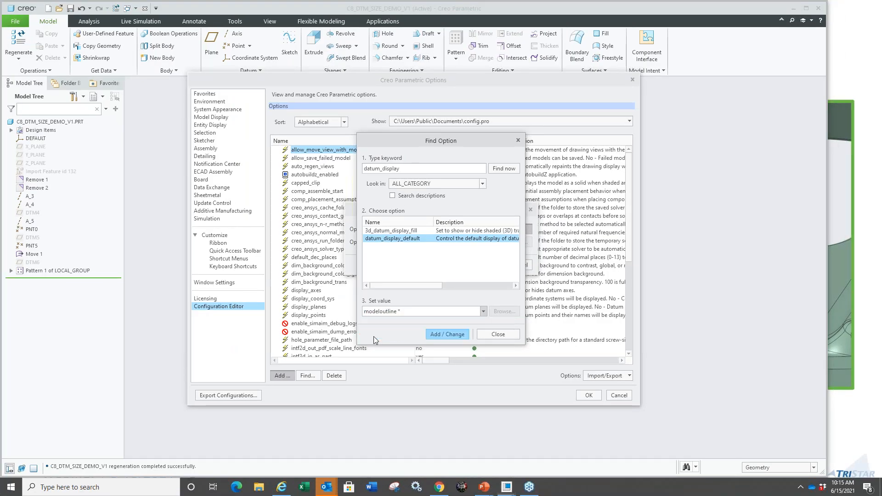
{"action": "left_click", "coordinate": [442, 335]}
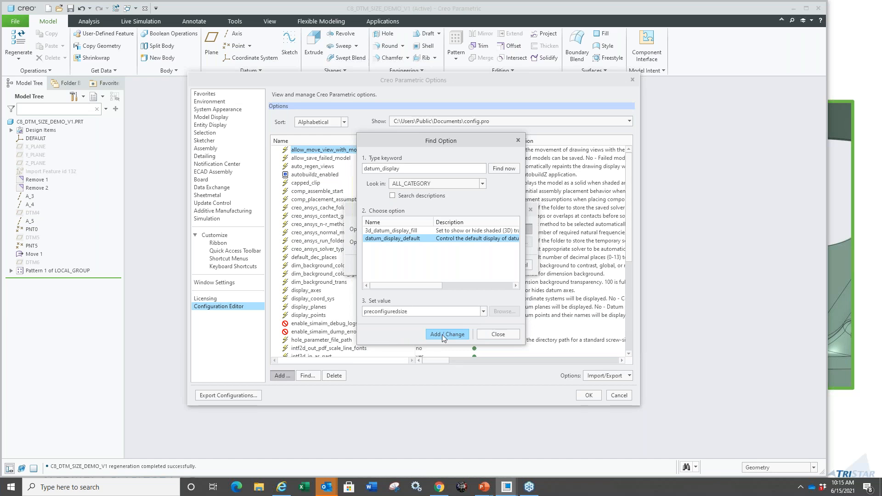
{"action": "left_click", "coordinate": [497, 334]}
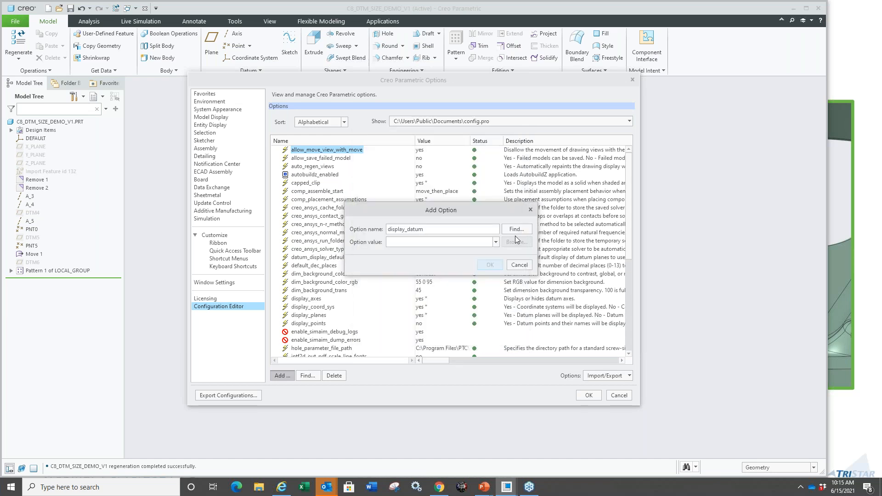
- Search all configuration option categories for the keyword "outline" and widen the Name column to read the full option names
{"action": "left_click_drag", "start_coordinate": [424, 229], "coordinate": [341, 222]}
{"action": "type", "text": "outline"}
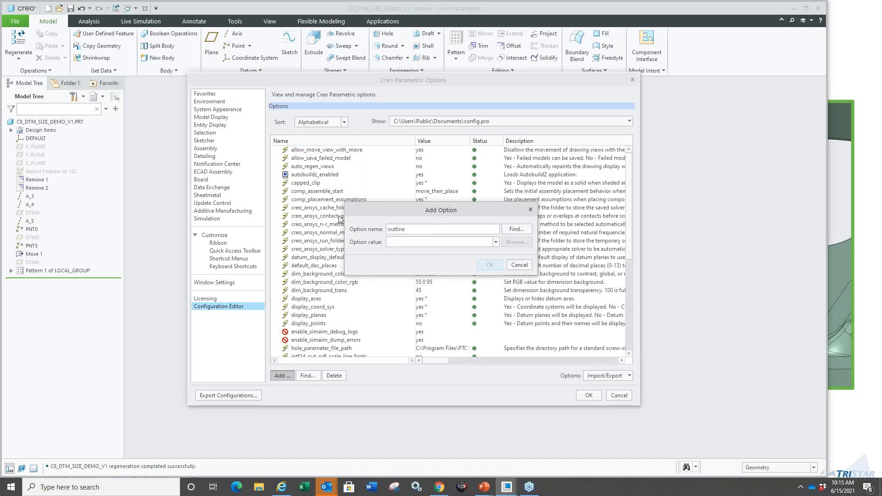
{"action": "left_click", "coordinate": [522, 233]}
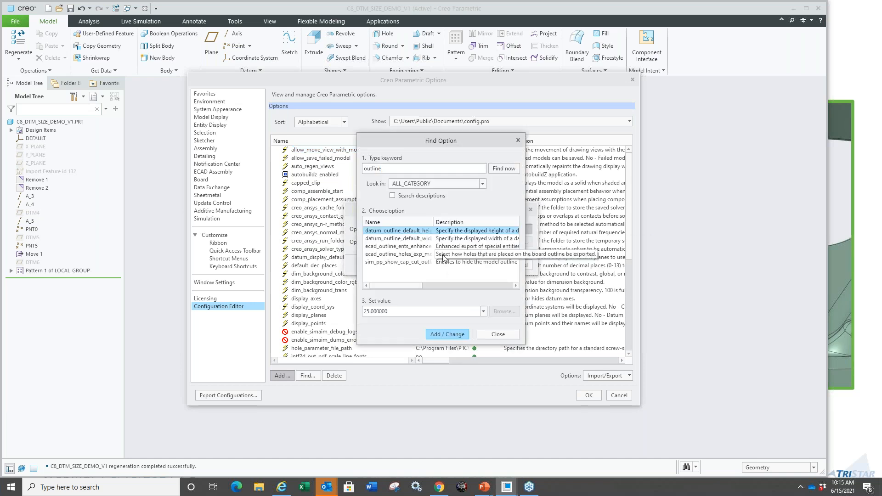
{"action": "left_click_drag", "start_coordinate": [438, 218], "coordinate": [464, 218]}
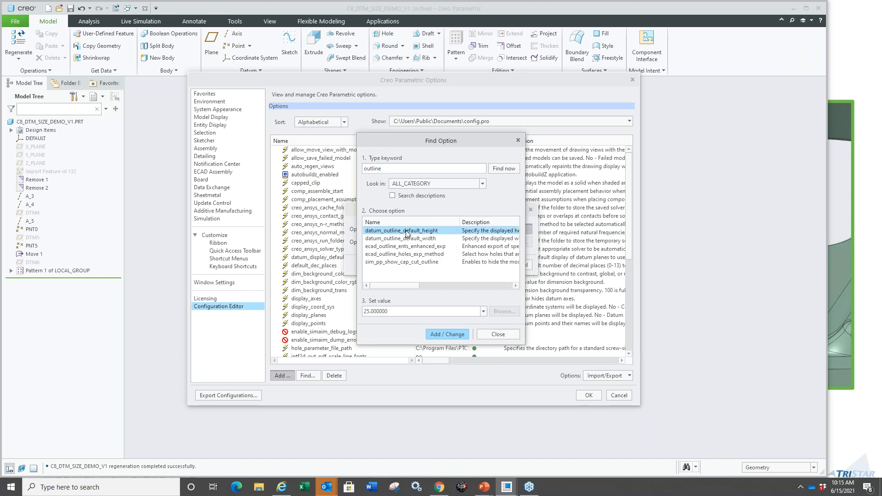
- Add datum_outline_default_height and datum_outline_default_width to the configuration with a value of 15 each, and close the option search
{"action": "double_click", "coordinate": [398, 311]}
{"action": "type", "text": "75"}
{"action": "key", "text": "Return"}
{"action": "left_click", "coordinate": [396, 238]}
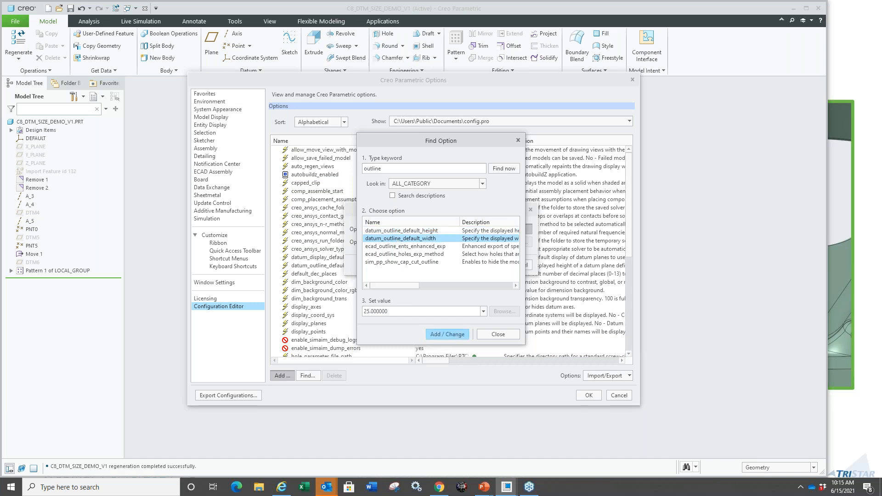
{"action": "double_click", "coordinate": [392, 311]}
{"action": "type", "text": "15"}
{"action": "left_click", "coordinate": [446, 334]}
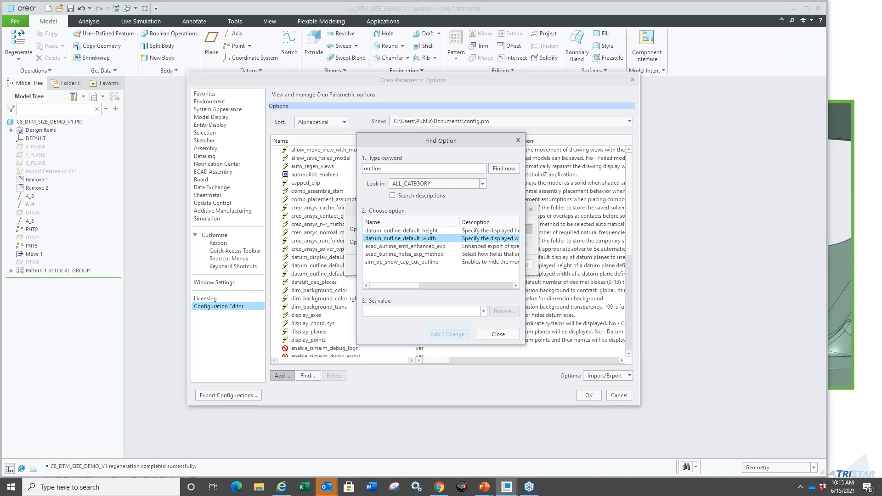
{"action": "left_click", "coordinate": [497, 334]}
{"action": "left_click", "coordinate": [519, 266]}
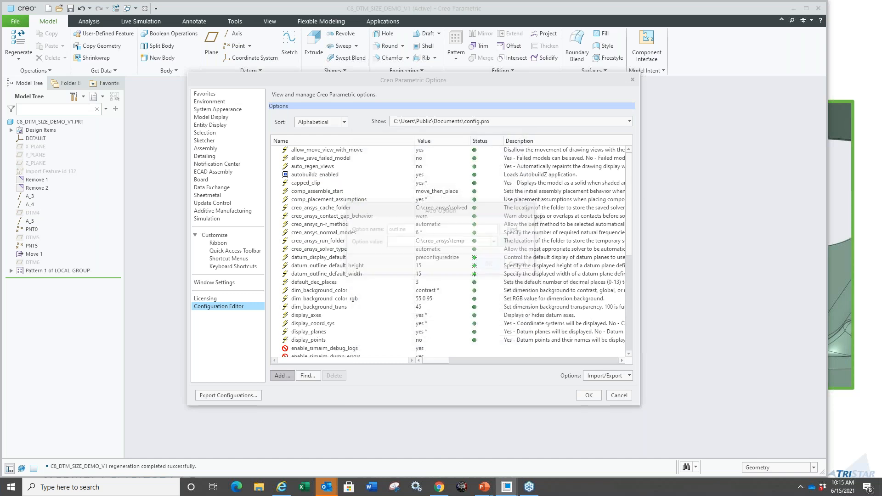
- Review the three datum display options and their values, and apply them to the current session without saving them to a configuration file
{"action": "key", "text": "ctrl+1"}
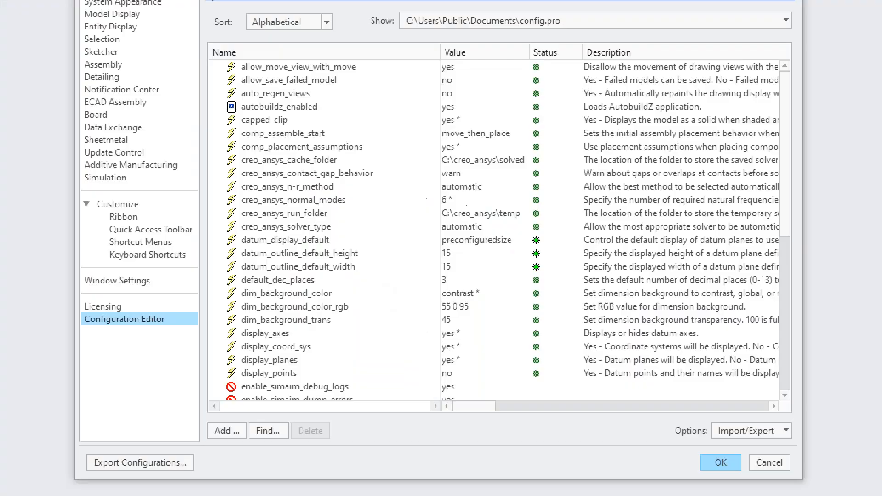
{"action": "left_click", "coordinate": [372, 285]}
{"action": "left_click_drag", "start_coordinate": [447, 221], "coordinate": [572, 235], "text": "ctrl"}
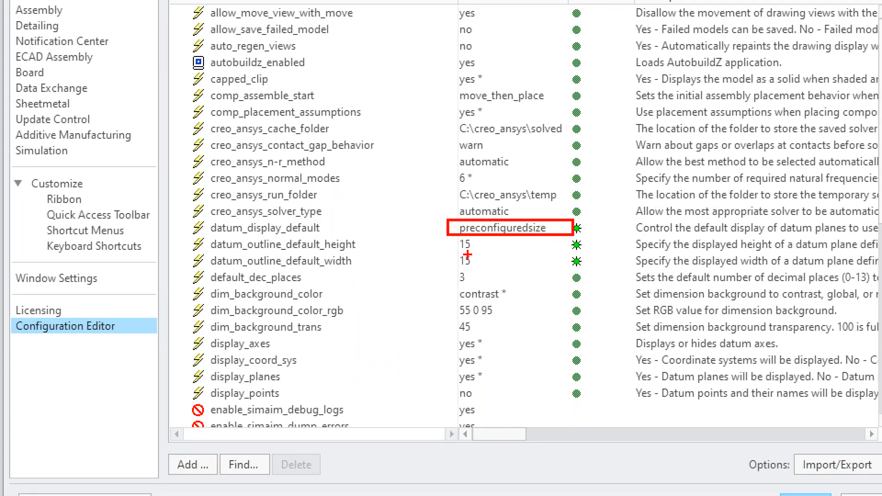
{"action": "left_click_drag", "start_coordinate": [454, 238], "coordinate": [495, 278], "text": "ctrl"}
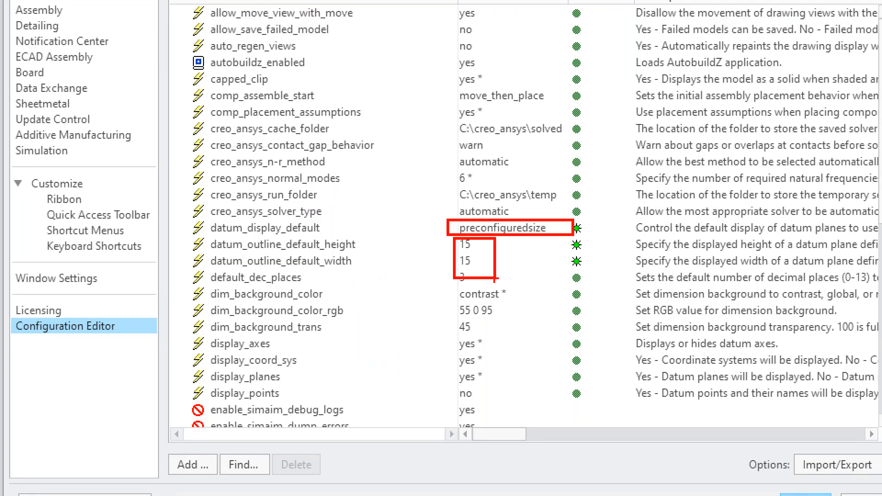
{"action": "key", "text": "Escape"}
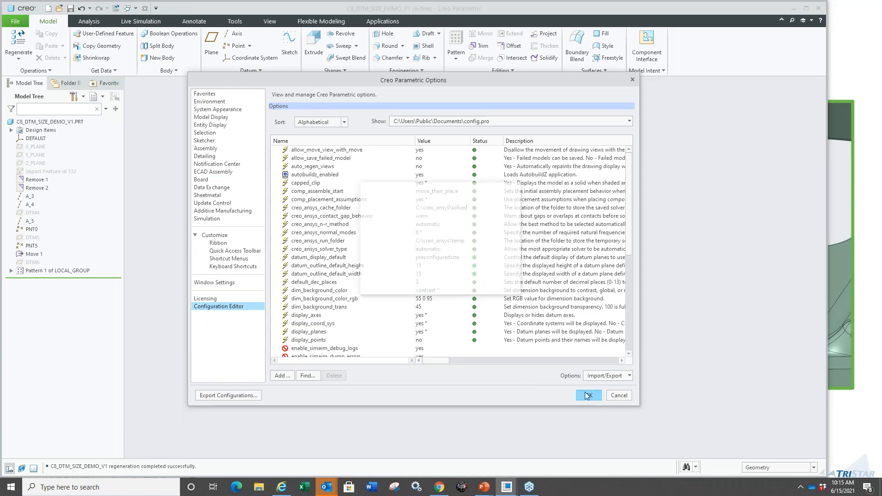
{"action": "left_click", "coordinate": [470, 286]}
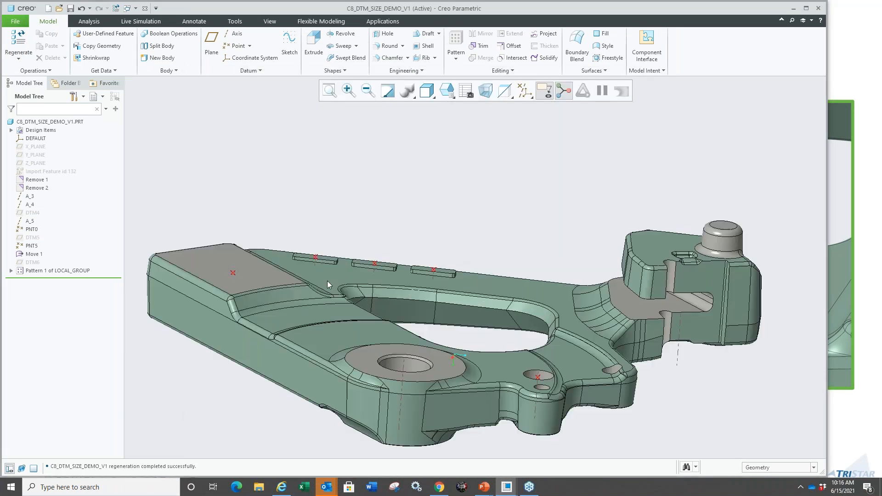
- Create a datum plane through point PNT2 and parallel to the top face of its pad, checking its display size settings before accepting
{"action": "middle_click_drag", "start_coordinate": [327, 280], "coordinate": [434, 407]}
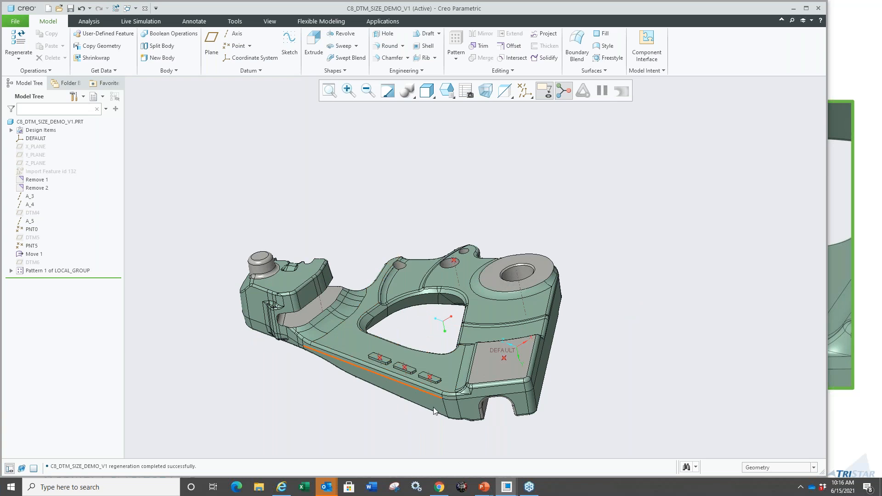
{"action": "scroll", "coordinate": [434, 407], "scroll_direction": "down", "scroll_amount": 5}
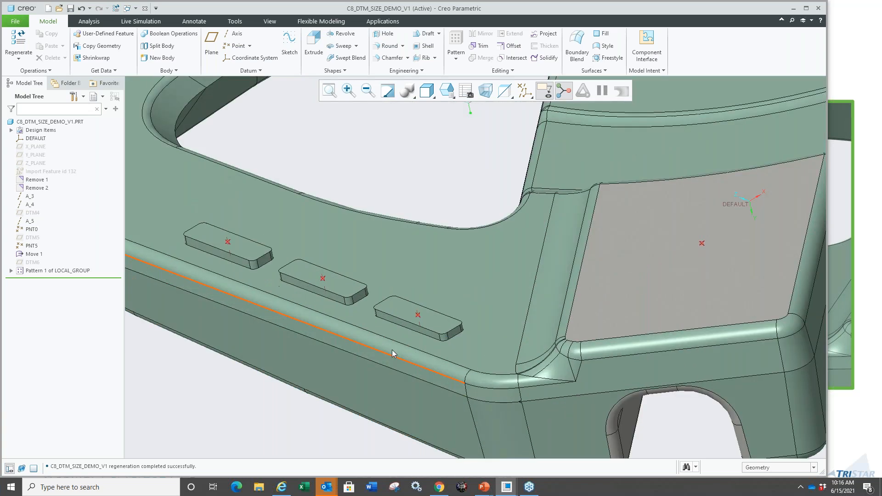
{"action": "left_click", "coordinate": [418, 316]}
{"action": "left_click", "coordinate": [424, 274]}
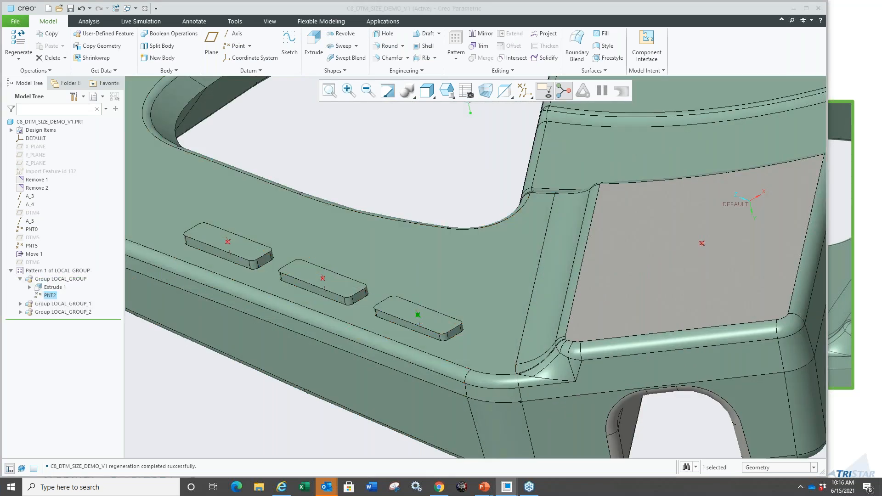
{"action": "left_click", "coordinate": [402, 297]}
{"action": "scroll", "coordinate": [409, 303], "scroll_direction": "up", "scroll_amount": 4}
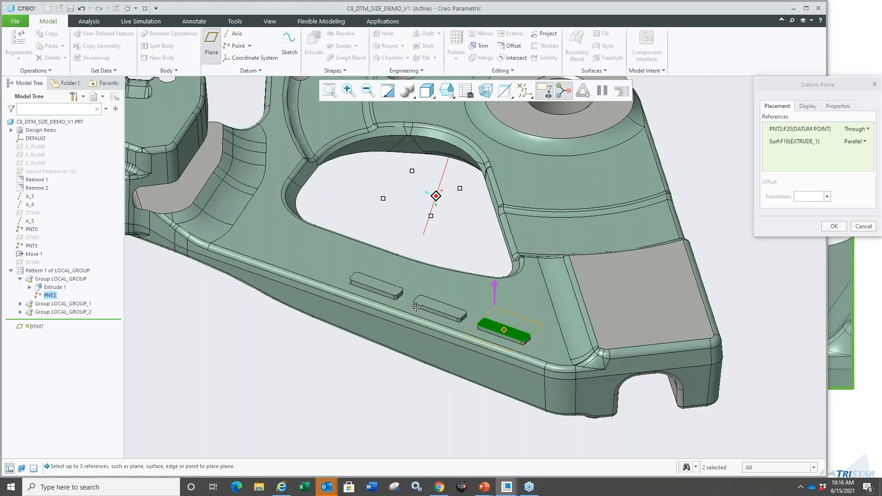
{"action": "scroll", "coordinate": [417, 310], "scroll_direction": "down", "scroll_amount": 3}
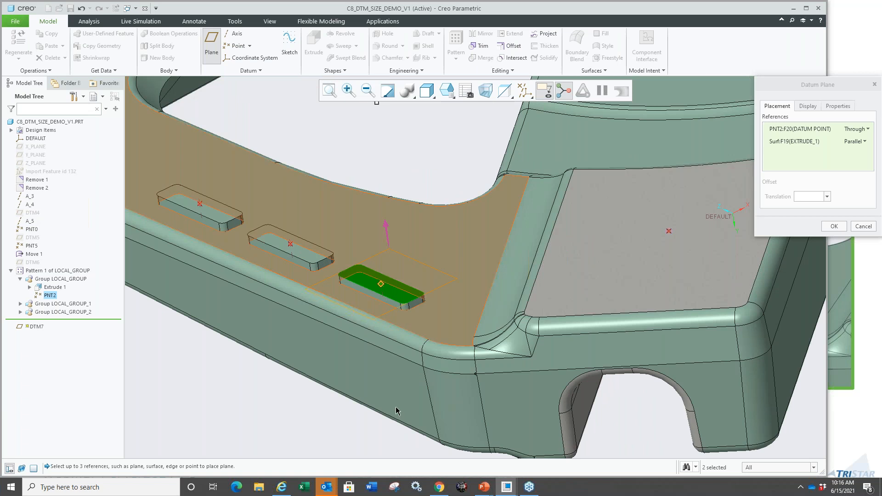
{"action": "left_click", "coordinate": [807, 106]}
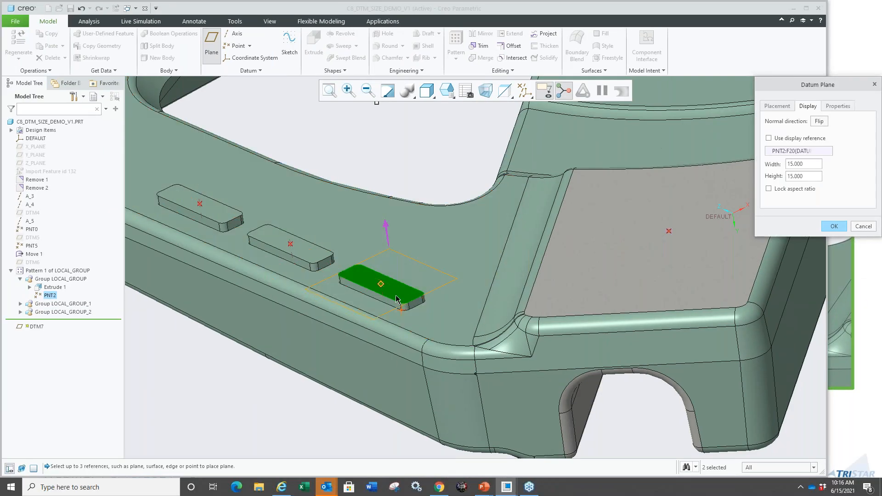
{"action": "scroll", "coordinate": [102, 370], "scroll_direction": "down", "scroll_amount": 3}
{"action": "scroll", "coordinate": [102, 370], "scroll_direction": "up", "scroll_amount": 3}
{"action": "left_click", "coordinate": [834, 226]}
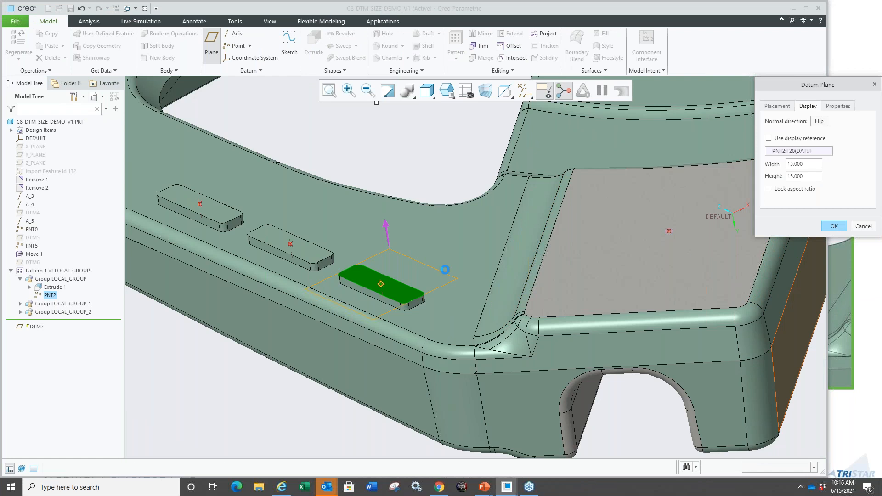
- Create a reference pattern of the new datum plane across the three small pads
{"action": "scroll", "coordinate": [399, 204], "scroll_direction": "up", "scroll_amount": 3}
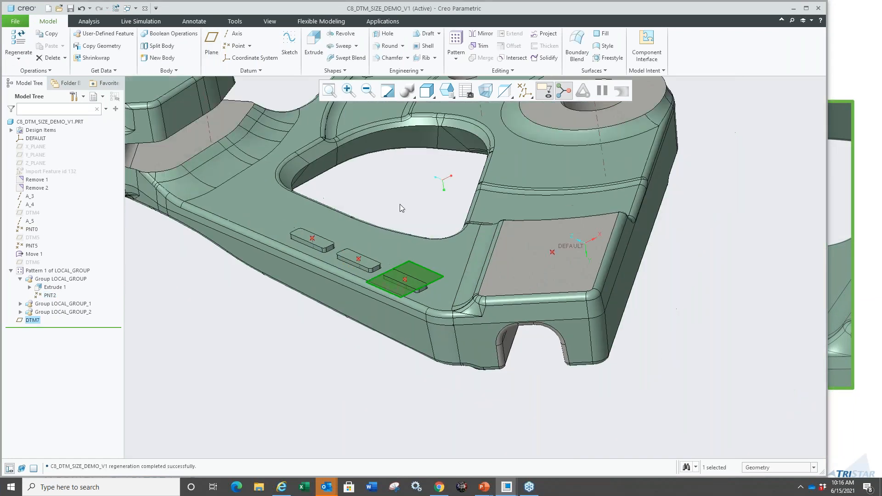
{"action": "right_click", "coordinate": [400, 204]}
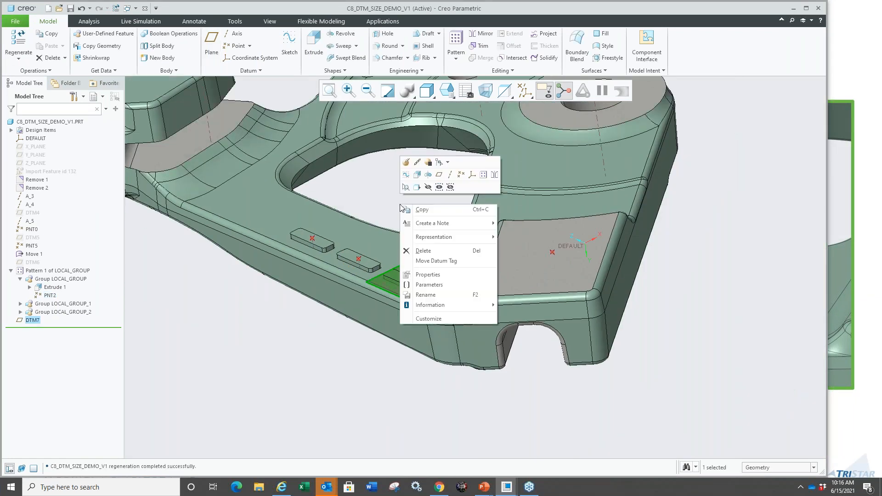
{"action": "left_click", "coordinate": [483, 174]}
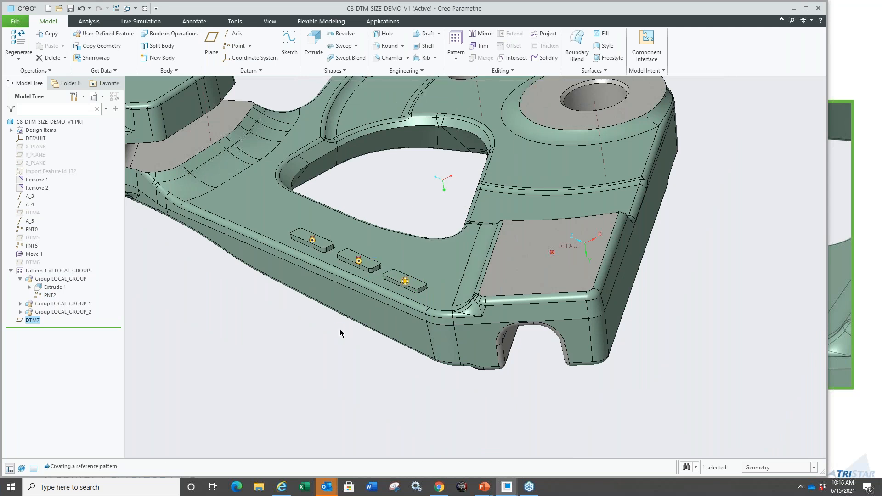
{"action": "middle_click", "coordinate": [326, 345]}
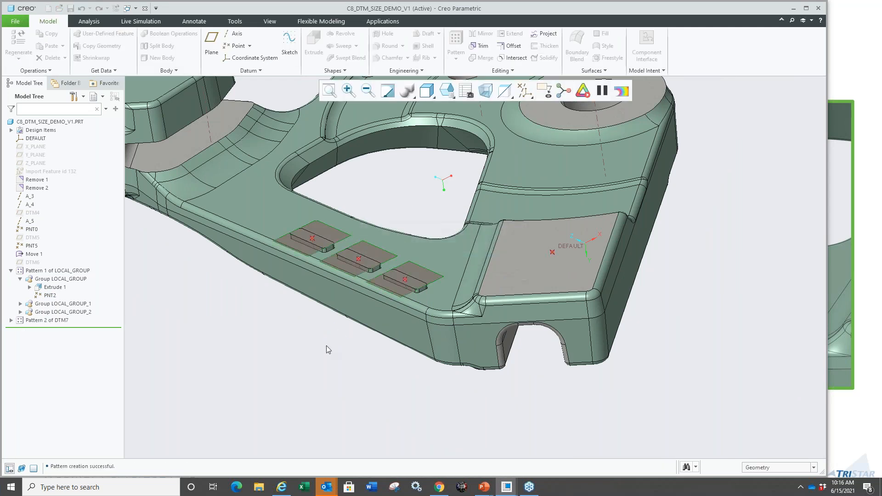
- Edit the definition of the original patterned datum plane through PNT2 and set its display width to 20
{"action": "scroll", "coordinate": [323, 321], "scroll_direction": "down", "scroll_amount": 2}
{"action": "scroll", "coordinate": [323, 321], "scroll_direction": "down", "scroll_amount": 2}
{"action": "scroll", "coordinate": [307, 351], "scroll_direction": "up", "scroll_amount": 2}
{"action": "middle_click_drag", "start_coordinate": [308, 351], "coordinate": [301, 351]}
{"action": "scroll", "coordinate": [417, 252], "scroll_direction": "down", "scroll_amount": 2}
{"action": "scroll", "coordinate": [417, 252], "scroll_direction": "down", "scroll_amount": 1}
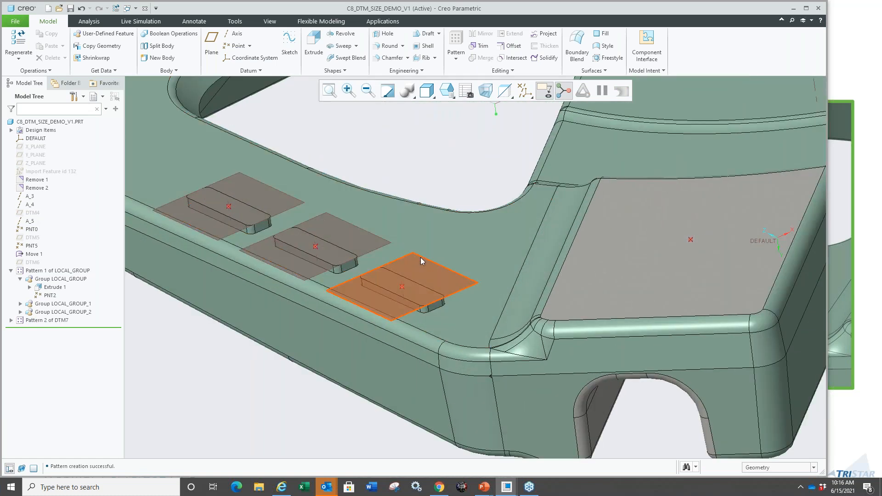
{"action": "left_click", "coordinate": [421, 260]}
{"action": "left_click", "coordinate": [438, 203]}
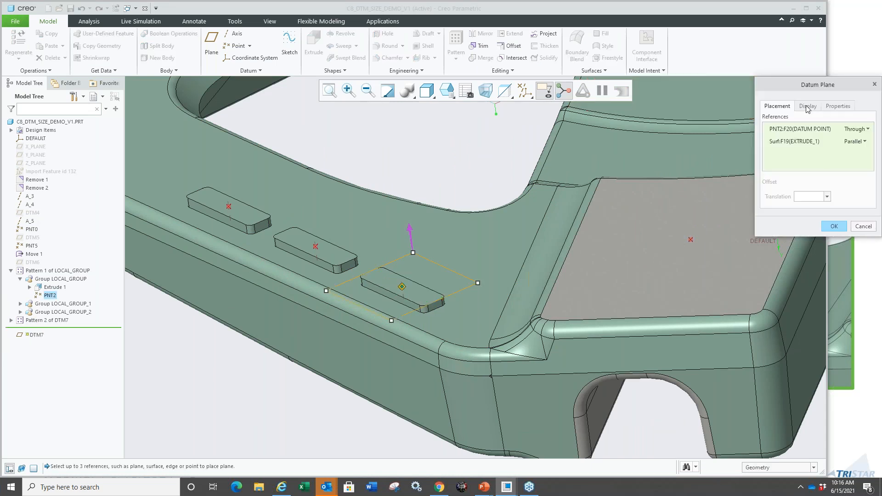
{"action": "left_click", "coordinate": [808, 106]}
{"action": "double_click", "coordinate": [808, 165]}
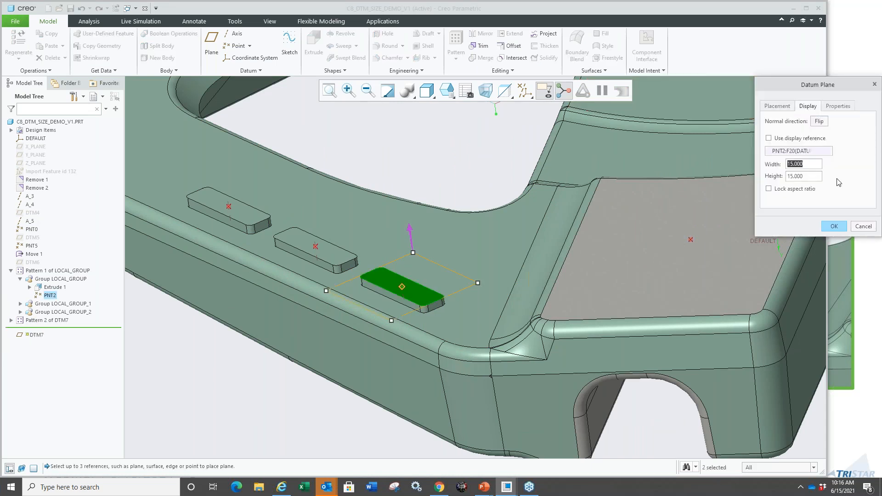
{"action": "type", "text": "20"}
{"action": "key", "text": "Return"}
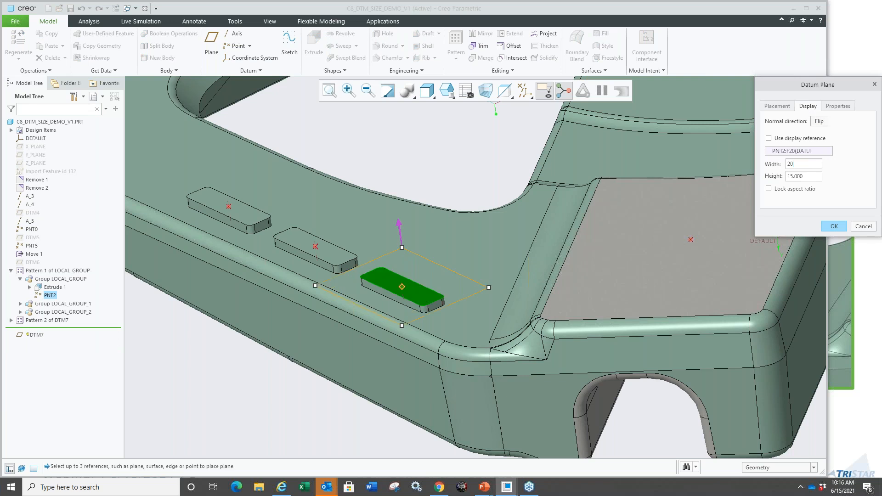
- Set the datum plane's display height to 20, accept the redefinition, and clear the selection
{"action": "double_click", "coordinate": [808, 178]}
{"action": "type", "text": "20"}
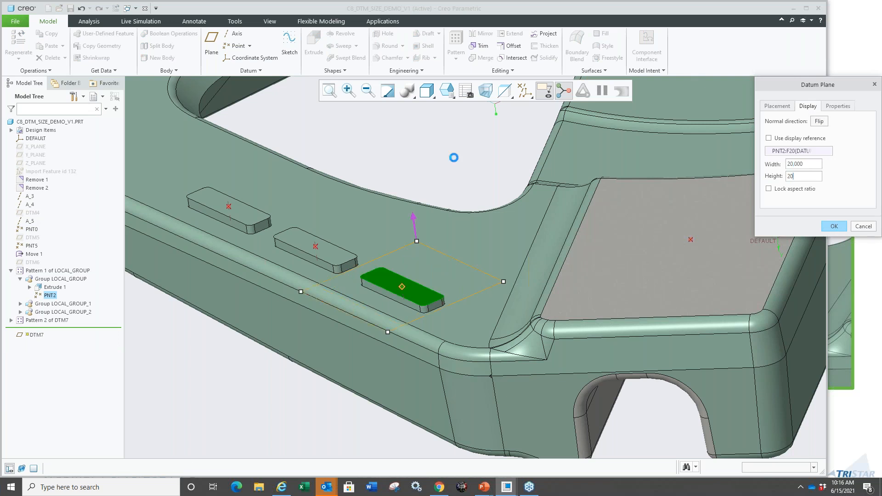
{"action": "left_click", "coordinate": [834, 226]}
{"action": "scroll", "coordinate": [464, 192], "scroll_direction": "up", "scroll_amount": 2}
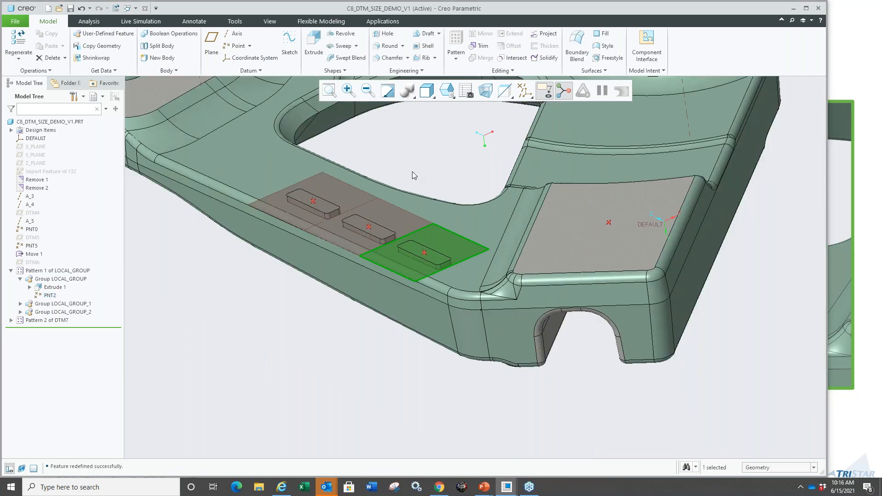
{"action": "scroll", "coordinate": [412, 172], "scroll_direction": "down", "scroll_amount": 2}
{"action": "scroll", "coordinate": [353, 207], "scroll_direction": "up", "scroll_amount": 3}
{"action": "left_click", "coordinate": [432, 156]}
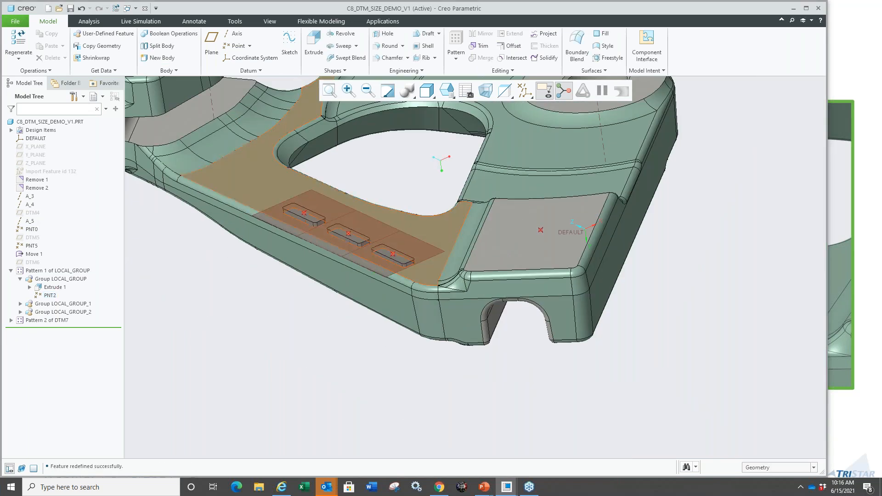
- Open the Configuration Editor and show the options of the current session
{"action": "left_click", "coordinate": [18, 22]}
{"action": "left_click", "coordinate": [30, 227]}
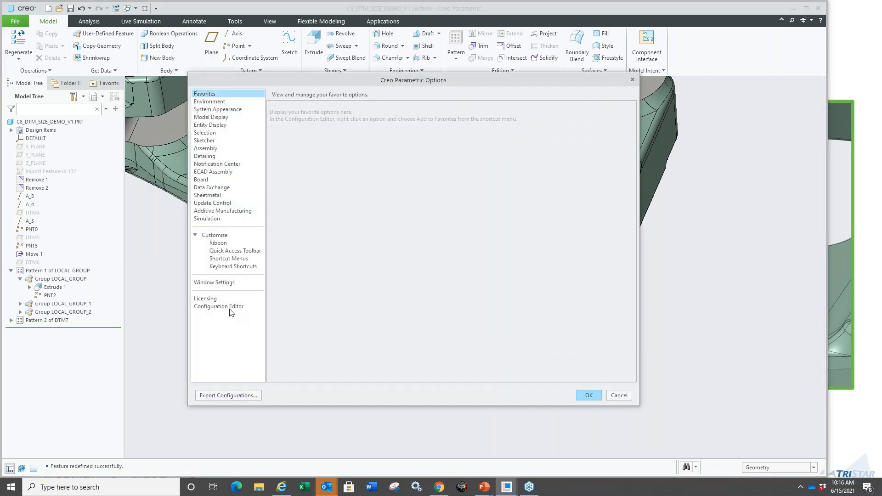
{"action": "left_click", "coordinate": [229, 307]}
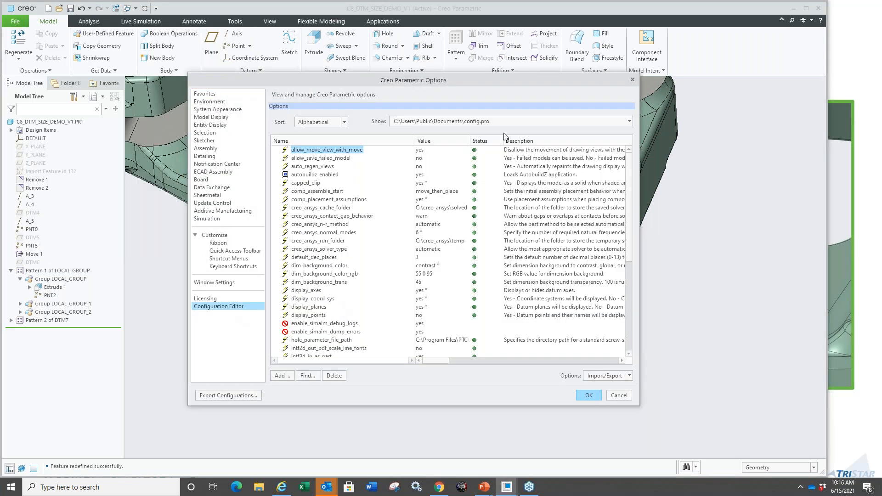
{"action": "left_click", "coordinate": [517, 123]}
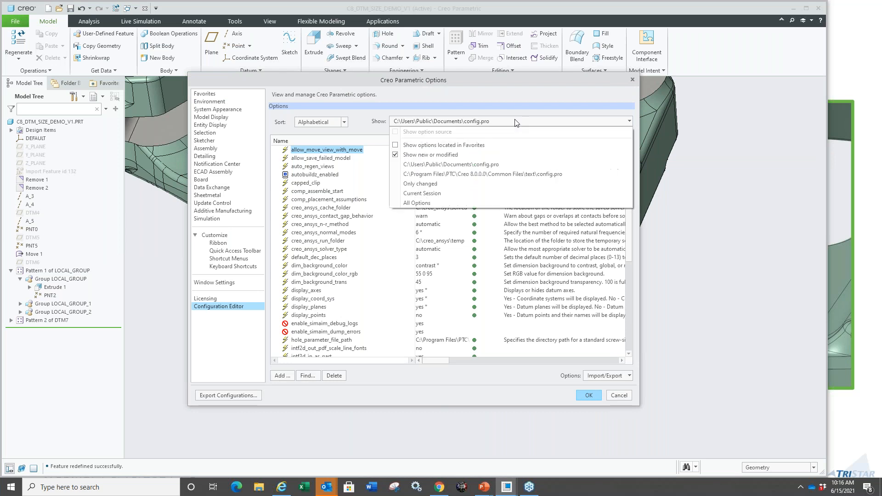
{"action": "left_click", "coordinate": [421, 199]}
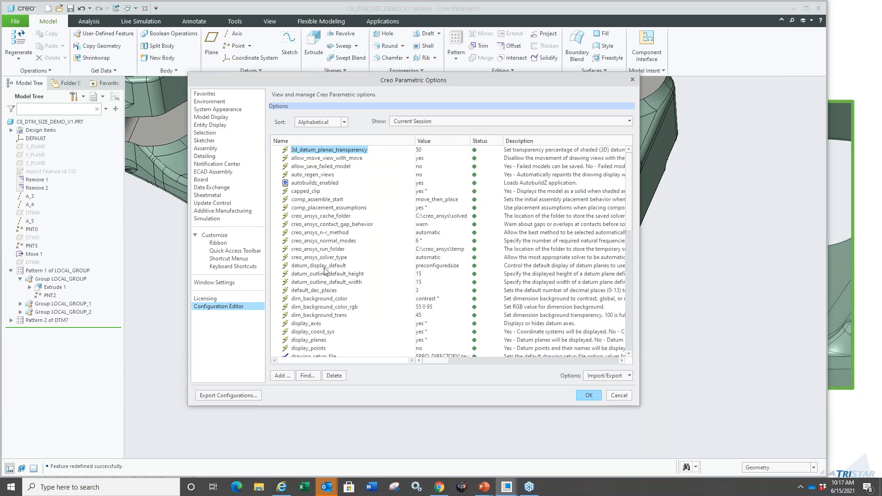
- Open the value choices of datum_display_default and examine the referencesize alternative
{"action": "left_click", "coordinate": [439, 266]}
{"action": "left_click", "coordinate": [467, 266]}
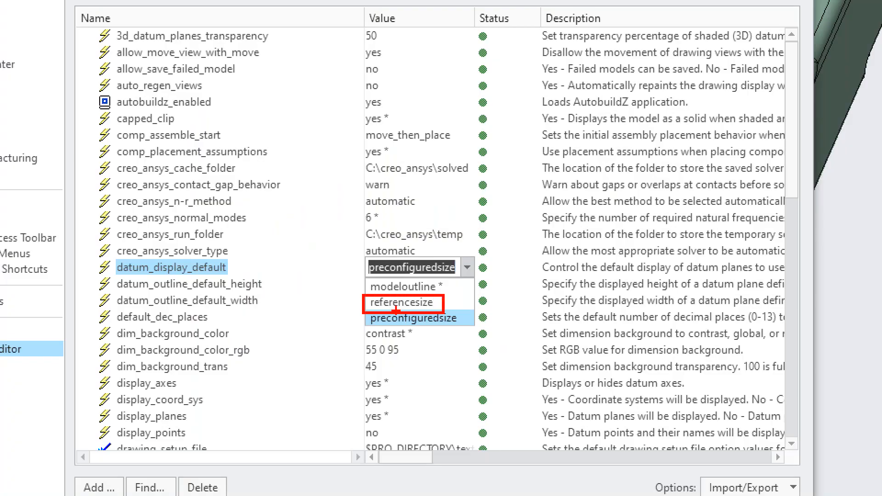
{"action": "left_click_drag", "start_coordinate": [323, 322], "coordinate": [383, 299]}
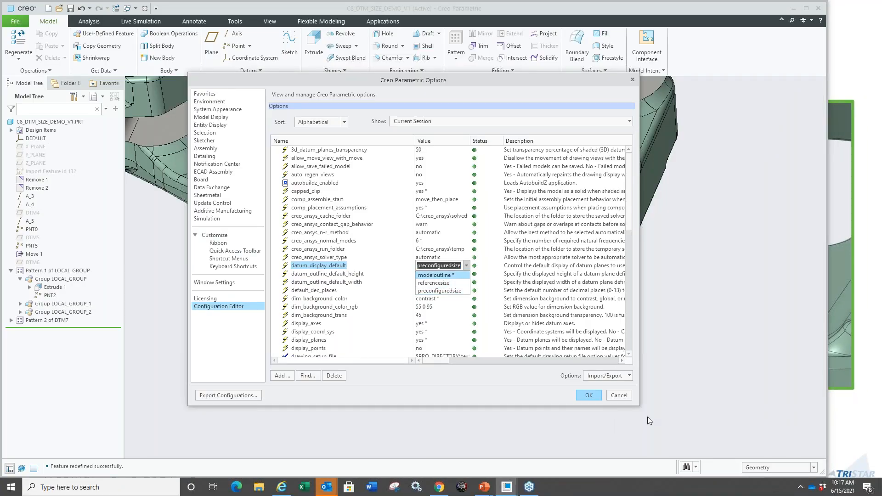
- Close the options without applying changes and show the datum display filters for the part
{"action": "left_click", "coordinate": [620, 399]}
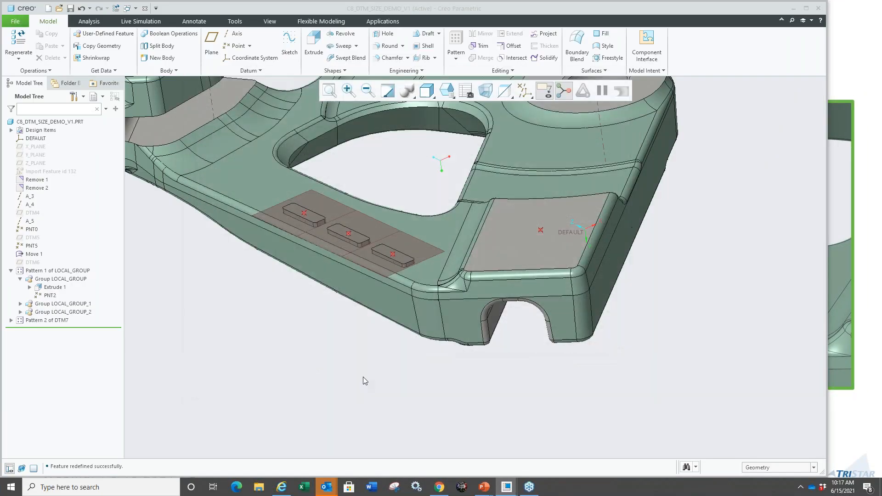
{"action": "scroll", "coordinate": [423, 333], "scroll_direction": "up", "scroll_amount": 4}
{"action": "mouse_move", "coordinate": [344, 333]}
{"action": "middle_mouse_down"}
{"action": "mouse_move", "coordinate": [357, 323]}
{"action": "mouse_move", "coordinate": [353, 332]}
{"action": "middle_mouse_up"}
{"action": "left_click", "coordinate": [533, 91]}
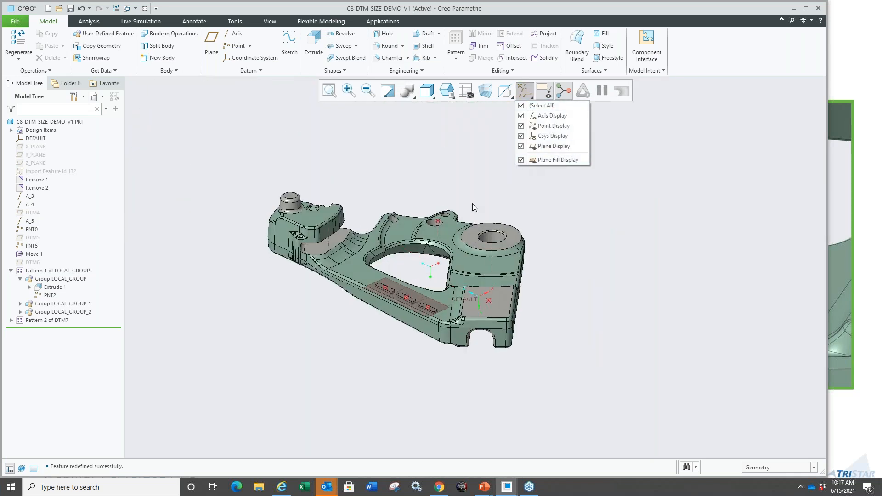
- Examine the patterned datum planes, the datum points and the DEFAULT coordinate system on the part from several angles and distances
{"action": "middle_click_drag", "start_coordinate": [496, 202], "coordinate": [606, 284]}
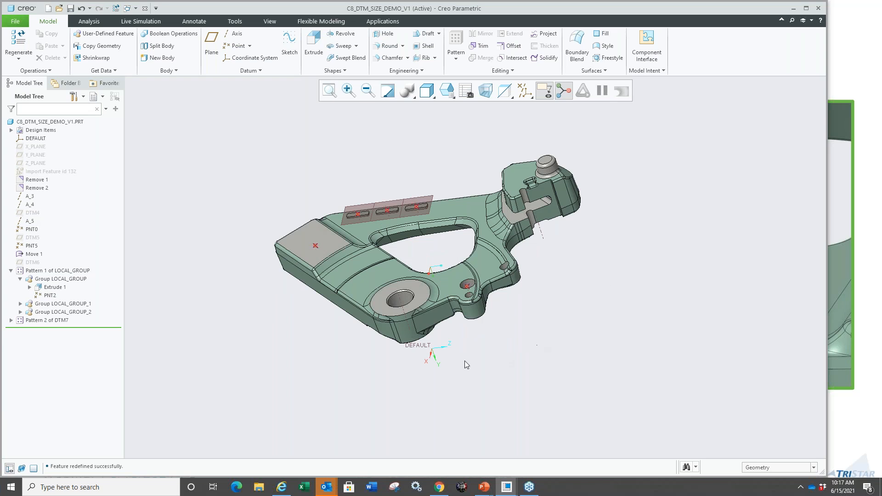
{"action": "middle_click_drag", "start_coordinate": [464, 360], "coordinate": [478, 349]}
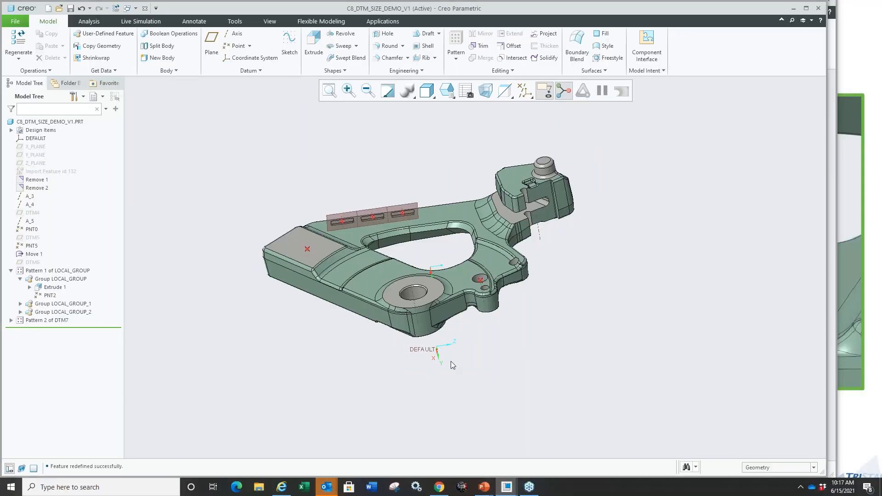
{"action": "scroll", "coordinate": [456, 342], "scroll_direction": "down", "scroll_amount": 3}
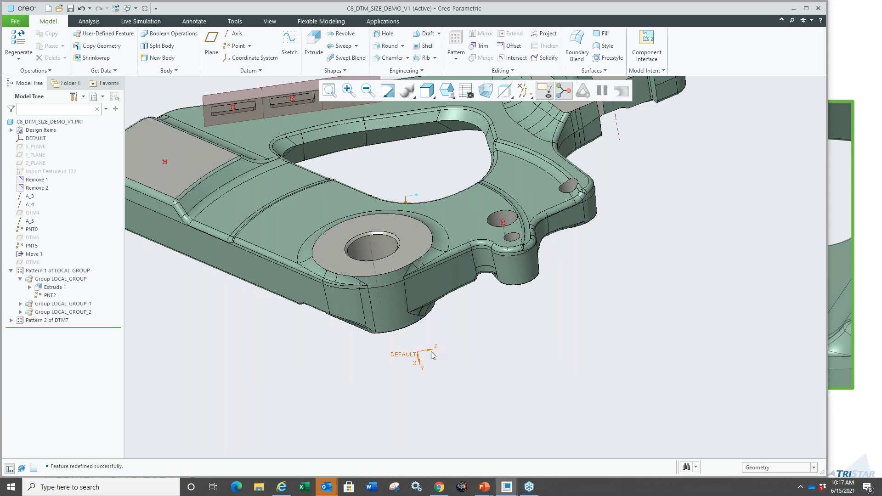
{"action": "scroll", "coordinate": [376, 369], "scroll_direction": "up", "scroll_amount": 3}
{"action": "scroll", "coordinate": [358, 296], "scroll_direction": "down", "scroll_amount": 3}
{"action": "scroll", "coordinate": [438, 296], "scroll_direction": "up", "scroll_amount": 2}
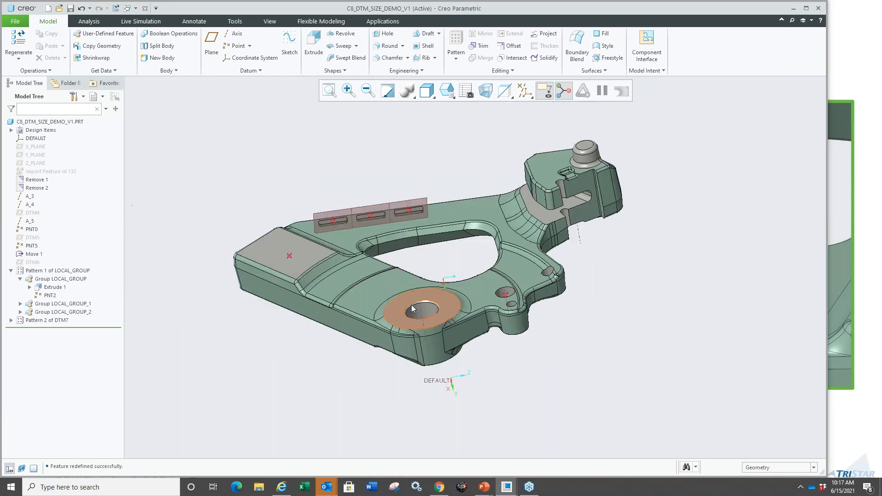
{"action": "mouse_move", "coordinate": [411, 309]}
{"action": "middle_mouse_down"}
{"action": "mouse_move", "coordinate": [440, 284]}
{"action": "mouse_move", "coordinate": [432, 295]}
{"action": "middle_mouse_up"}
{"action": "mouse_move", "coordinate": [525, 316]}
{"action": "middle_mouse_down"}
{"action": "mouse_move", "coordinate": [518, 318]}
{"action": "mouse_move", "coordinate": [532, 308]}
{"action": "middle_mouse_up"}
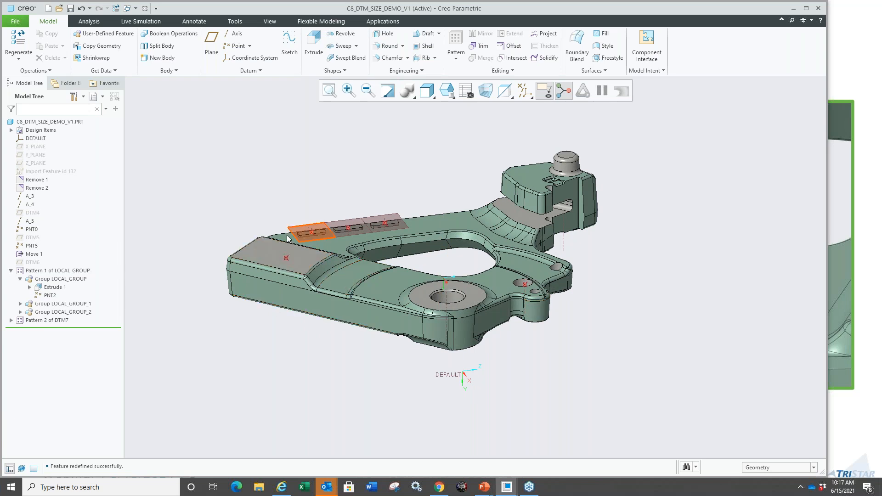
- Review the global Datum colors in the System Appearance options and leave the settings without applying changes
{"action": "left_click", "coordinate": [15, 21]}
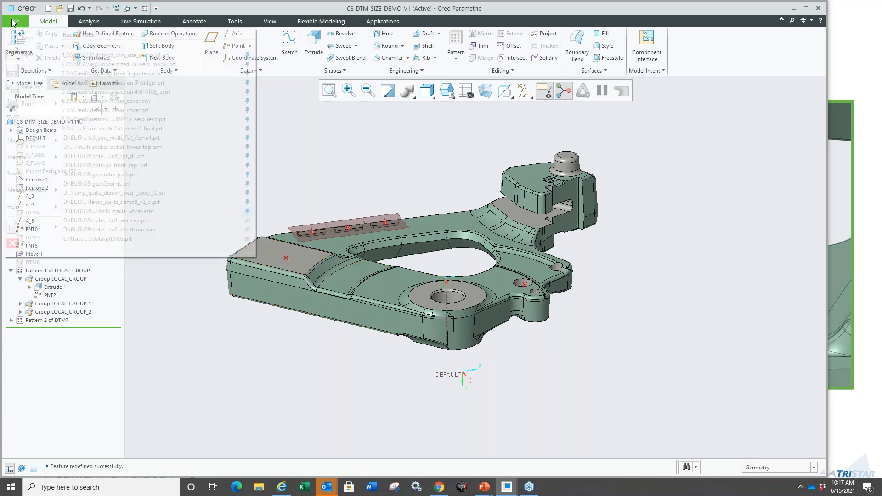
{"action": "left_click", "coordinate": [230, 150]}
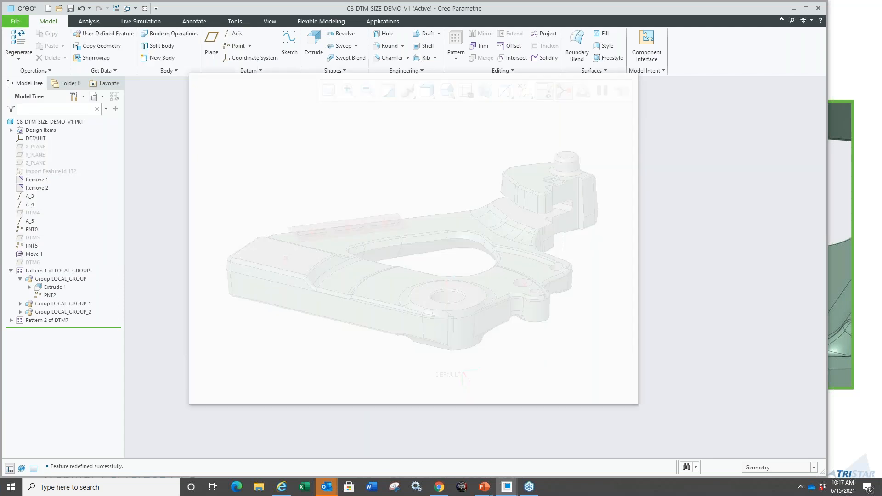
{"action": "left_click", "coordinate": [212, 110]}
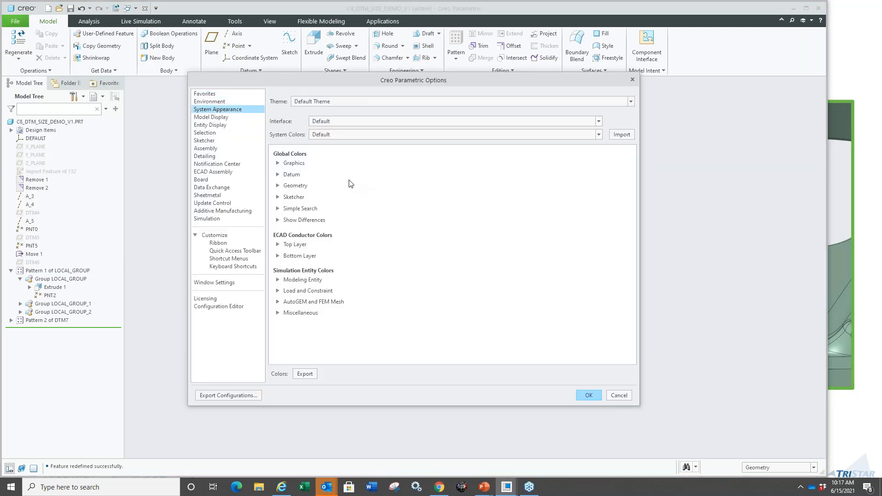
{"action": "left_click", "coordinate": [278, 175]}
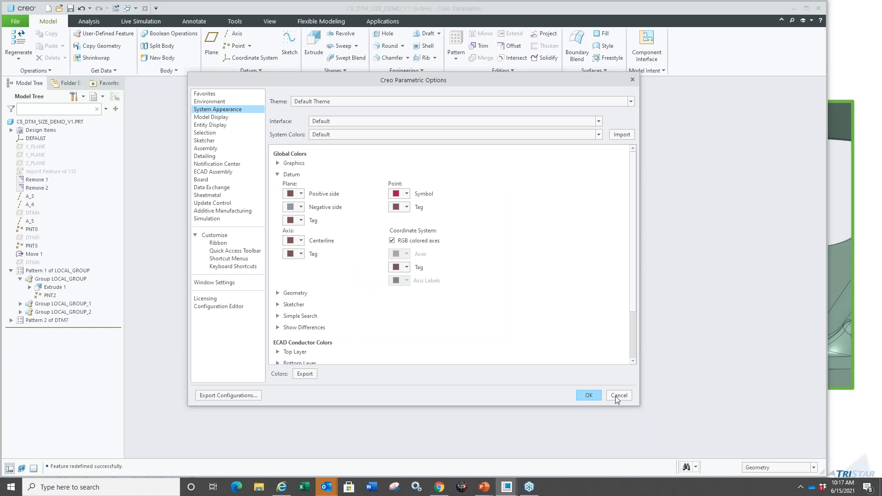
{"action": "left_click", "coordinate": [616, 396]}
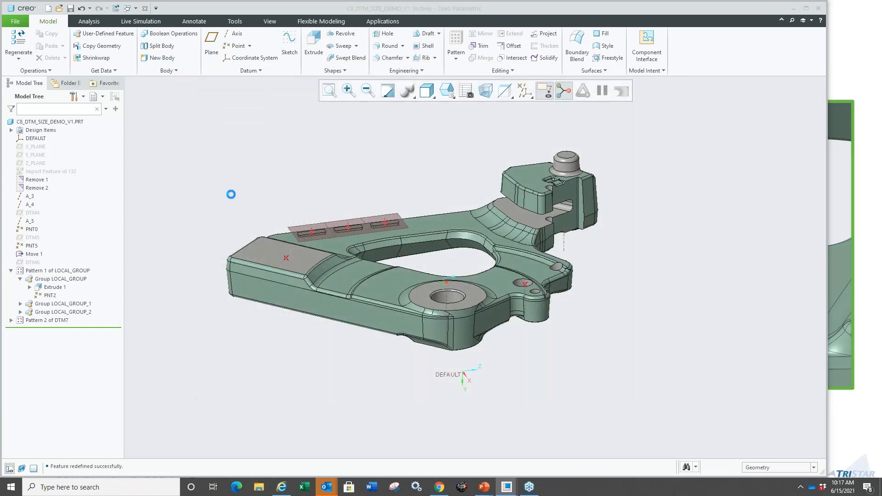
- Close the part window and advance the PowerPoint slide show to the Visibility Control & Selection Improvements slide
{"action": "key", "text": "ctrl+w"}
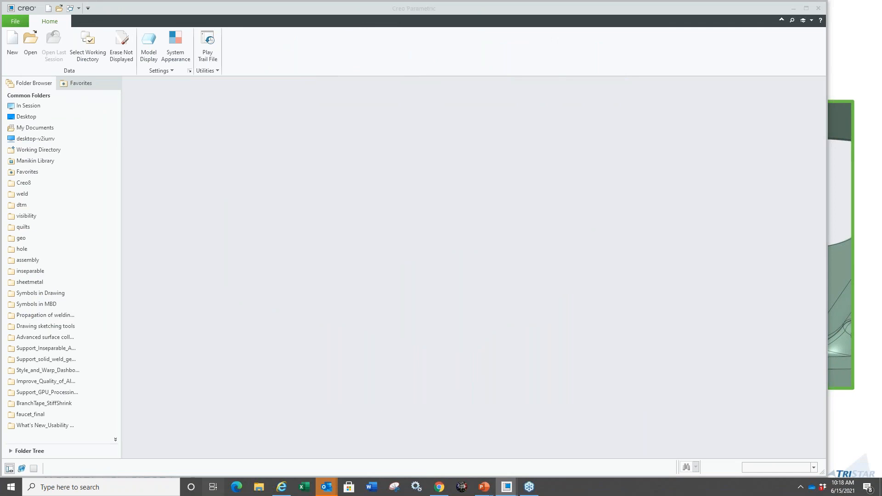
{"action": "key", "text": "super+Tab"}
{"action": "left_click", "coordinate": [279, 128]}
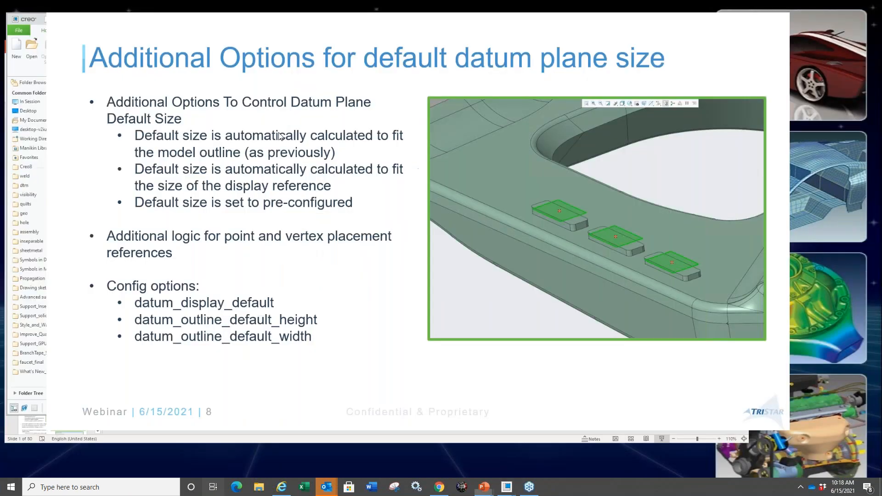
{"action": "key", "text": "Right"}
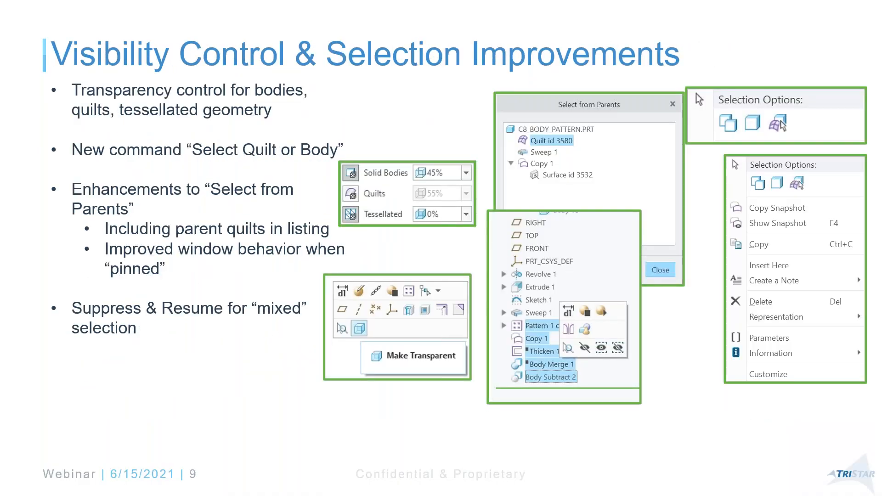
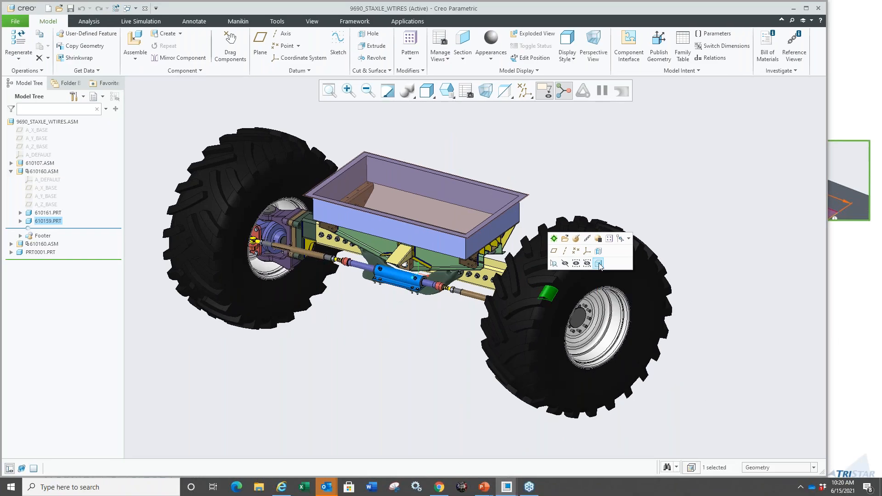
- Make the selected tire component 610159.PRT transparent and clear the selection
{"action": "left_click", "coordinate": [598, 264]}
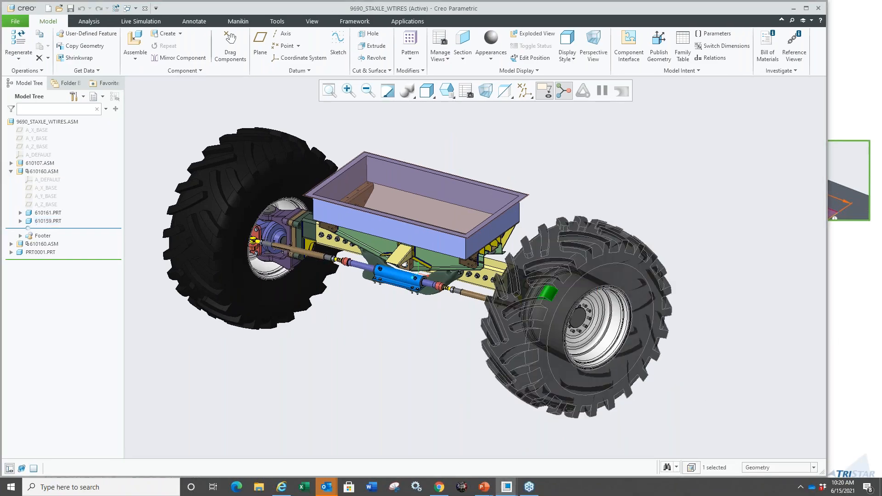
{"action": "left_click", "coordinate": [686, 208]}
{"action": "middle_click_drag", "start_coordinate": [686, 207], "coordinate": [704, 227]}
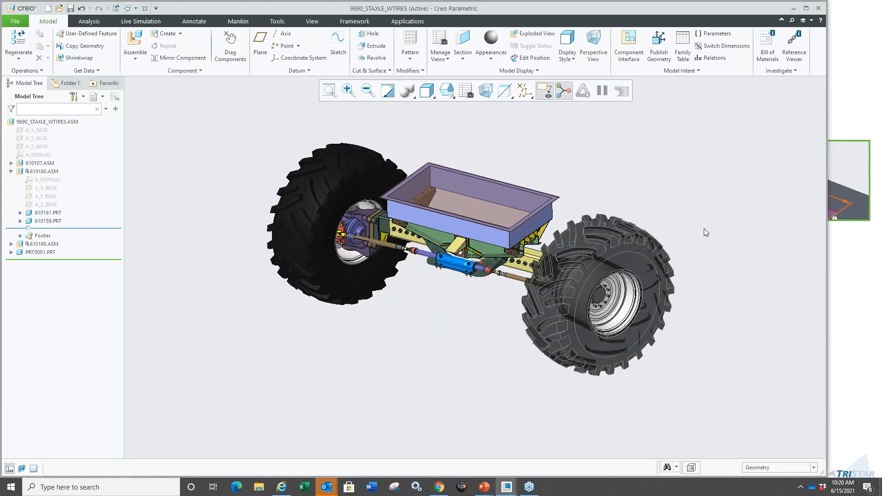
{"action": "scroll", "coordinate": [705, 233], "scroll_direction": "up", "scroll_amount": 2}
{"action": "scroll", "coordinate": [693, 231], "scroll_direction": "down", "scroll_amount": 1}
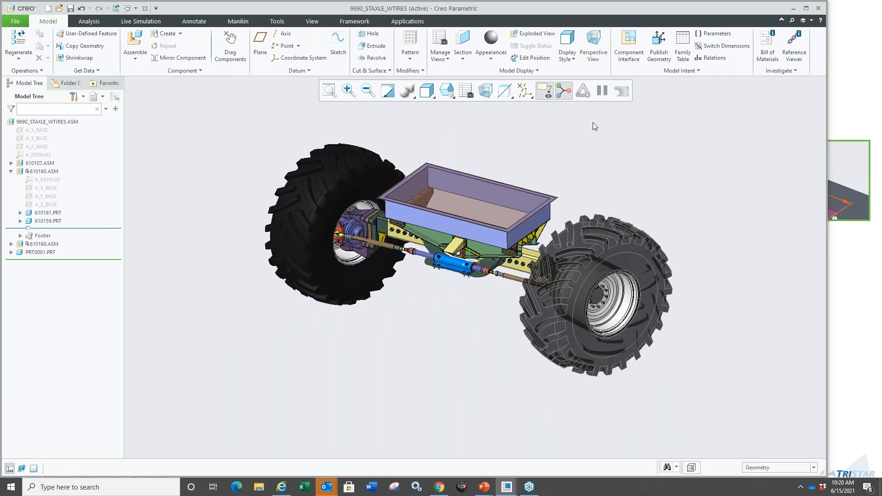
- Show the transparency controls for the assembly and examine the Solid Bodies transparency level
{"action": "left_click", "coordinate": [513, 100]}
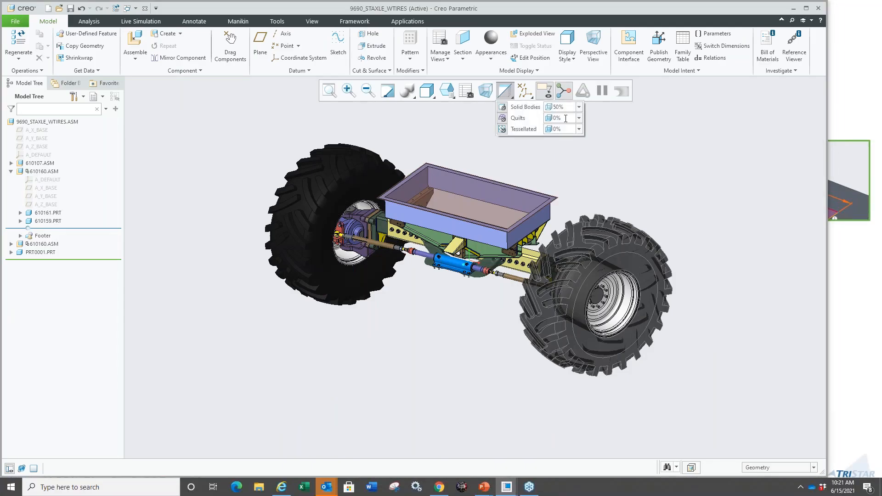
{"action": "left_click", "coordinate": [579, 107]}
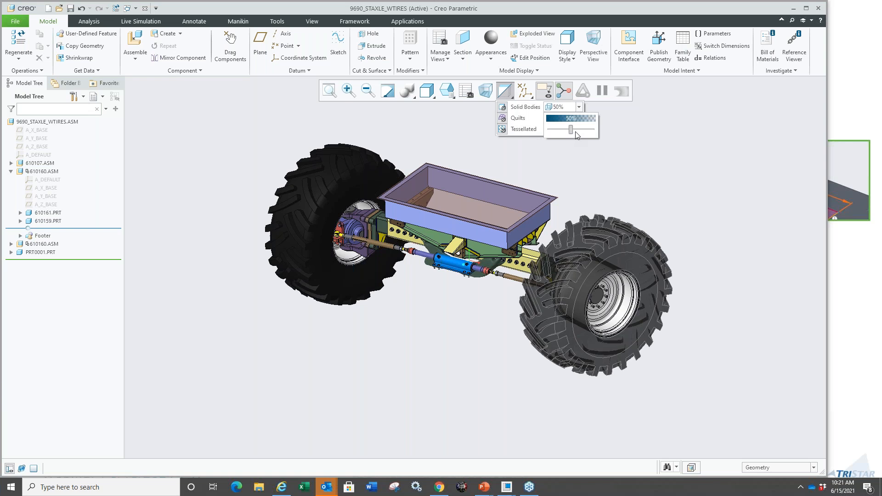
{"action": "mouse_move", "coordinate": [569, 130]}
{"action": "left_mouse_down"}
{"action": "mouse_move", "coordinate": [590, 131]}
{"action": "mouse_move", "coordinate": [551, 131]}
{"action": "mouse_move", "coordinate": [572, 130]}
{"action": "left_mouse_up"}
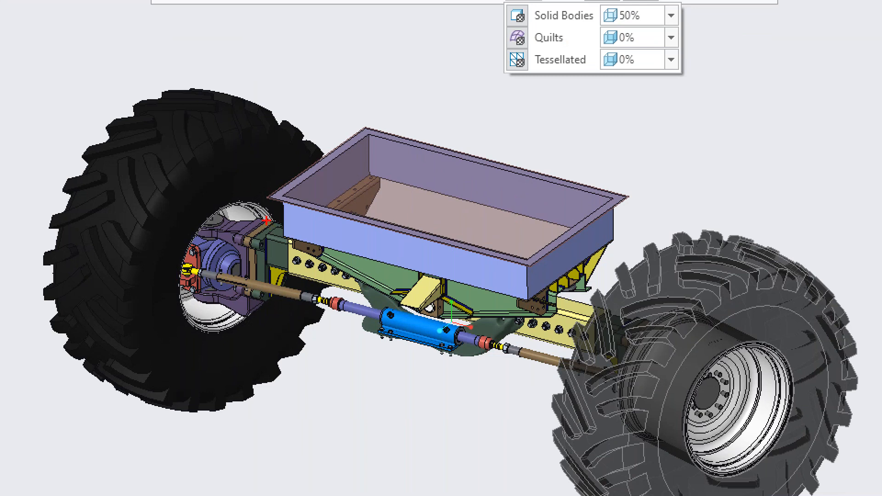
{"action": "left_click_drag", "start_coordinate": [377, 209], "coordinate": [531, 236]}
{"action": "left_click_drag", "start_coordinate": [574, 276], "coordinate": [601, 213]}
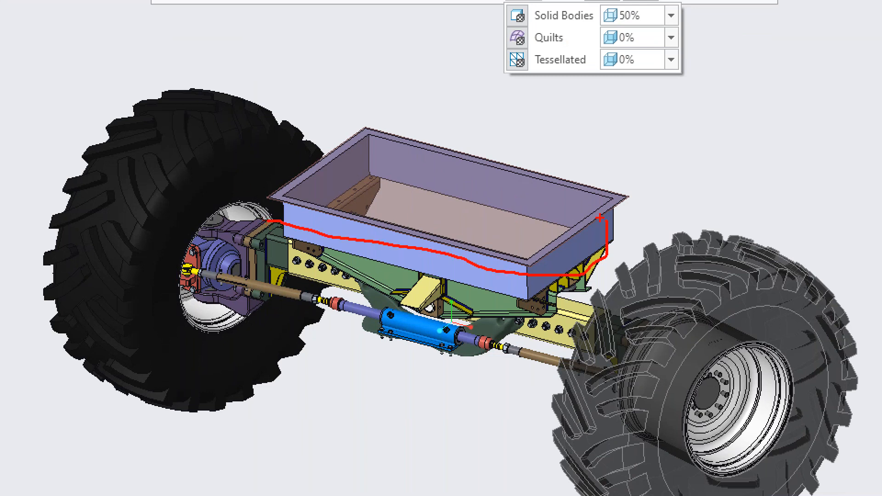
{"action": "key", "text": "Escape"}
- Reopen the transparency controls and examine the adjustment for the Quilts transparency level
{"action": "left_click", "coordinate": [508, 97]}
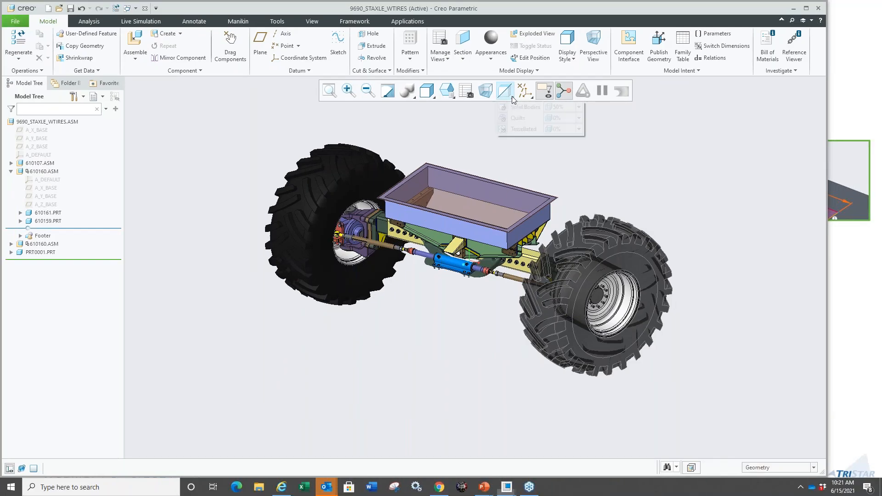
{"action": "left_click", "coordinate": [579, 129]}
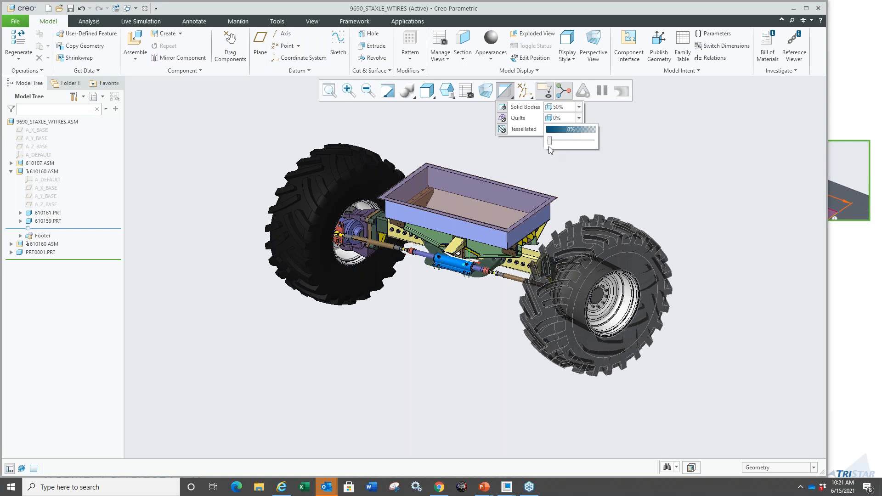
{"action": "left_click_drag", "start_coordinate": [558, 143], "coordinate": [518, 155]}
{"action": "left_click", "coordinate": [518, 154]}
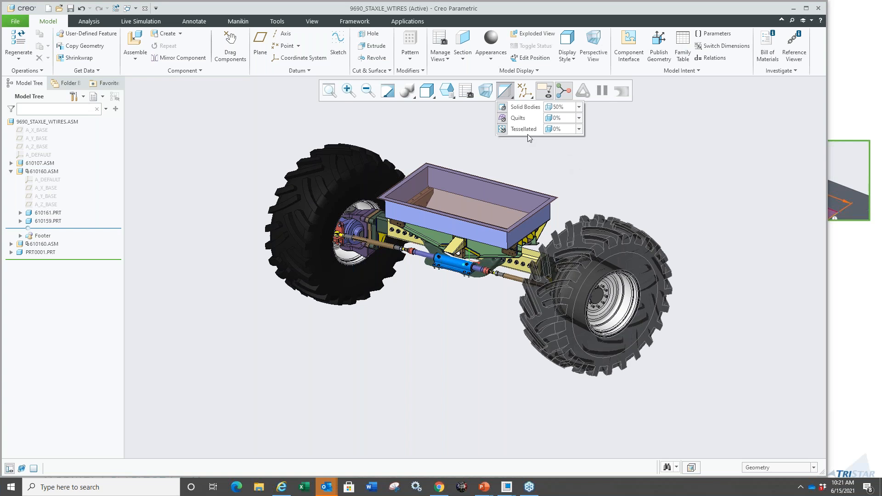
- Set the Tessellated transparency to 25% and inspect the green bracket below the hopper up close
{"action": "left_click", "coordinate": [578, 129]}
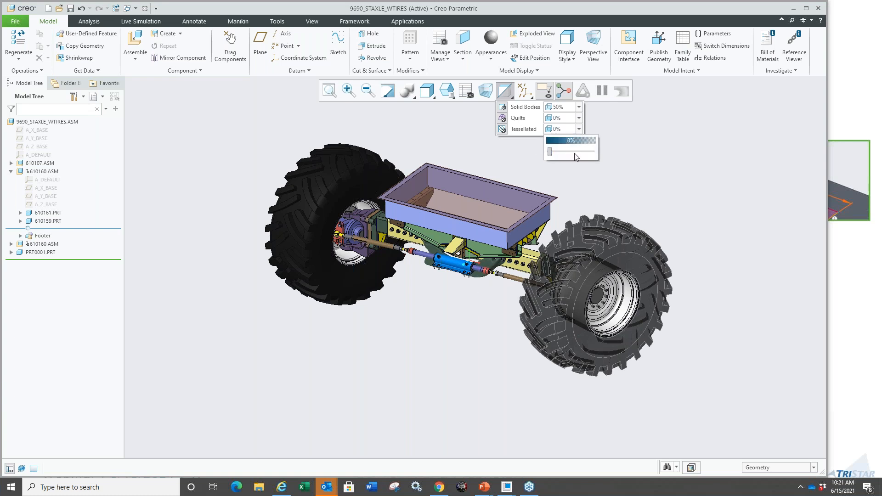
{"action": "left_click", "coordinate": [559, 150]}
{"action": "left_click_drag", "start_coordinate": [558, 154], "coordinate": [561, 152]}
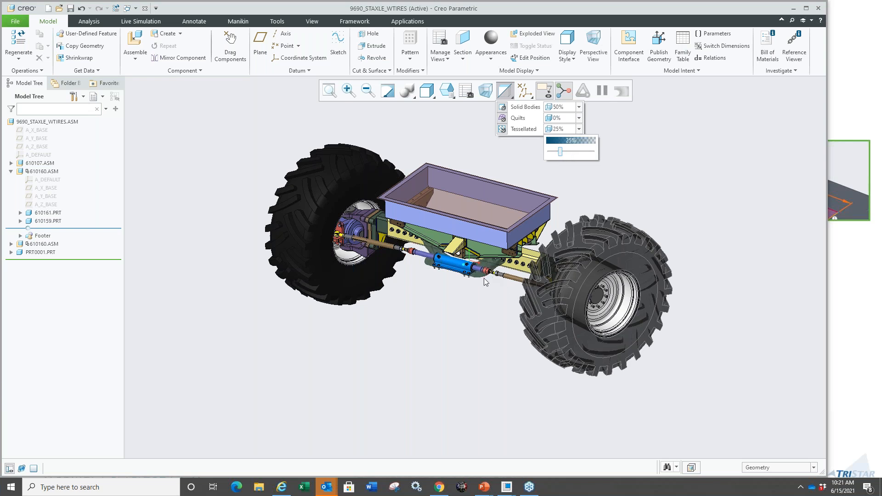
{"action": "left_click", "coordinate": [509, 154]}
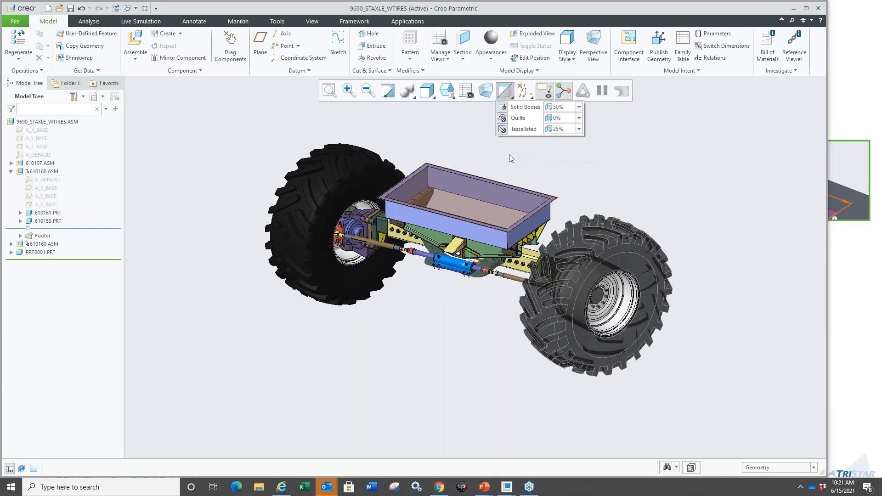
{"action": "left_click", "coordinate": [479, 293]}
{"action": "mouse_move", "coordinate": [480, 283]}
{"action": "middle_mouse_down"}
{"action": "mouse_move", "coordinate": [471, 258]}
{"action": "mouse_move", "coordinate": [482, 290]}
{"action": "middle_mouse_up"}
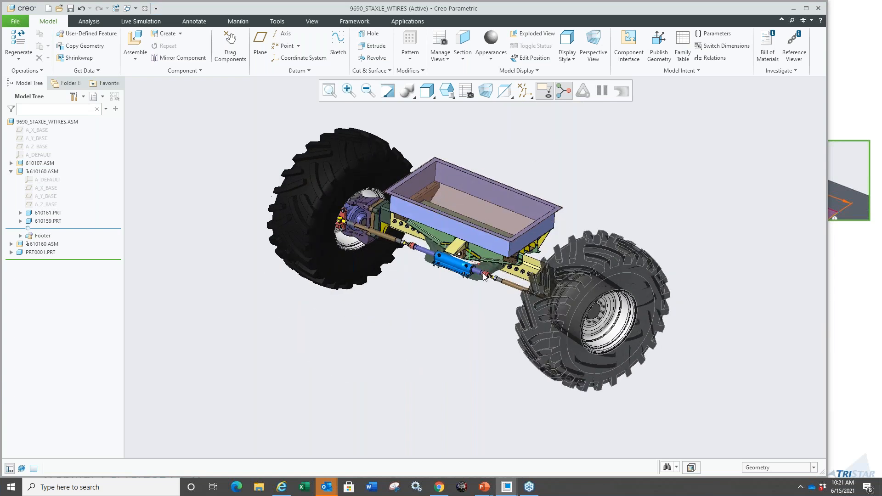
{"action": "scroll", "coordinate": [482, 272], "scroll_direction": "down", "scroll_amount": 3}
{"action": "scroll", "coordinate": [483, 272], "scroll_direction": "down", "scroll_amount": 1}
{"action": "scroll", "coordinate": [476, 299], "scroll_direction": "up", "scroll_amount": 3}
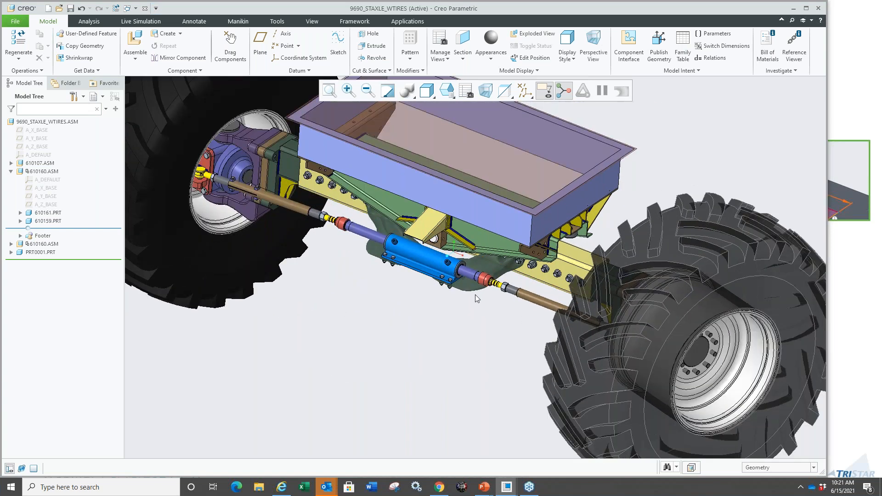
{"action": "middle_click_drag", "start_coordinate": [476, 301], "coordinate": [452, 292]}
{"action": "scroll", "coordinate": [451, 290], "scroll_direction": "up", "scroll_amount": 2}
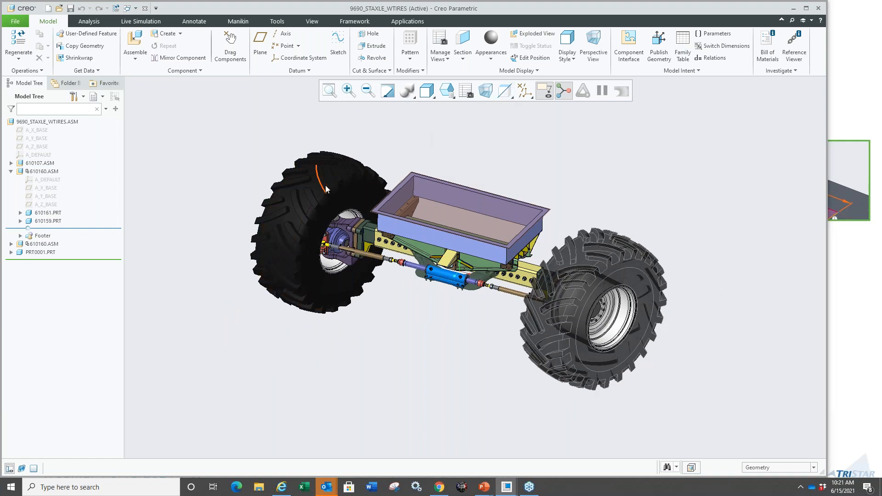
- Set the component display style of the opaque black tire 610159.PRT to Transparent and clear the selection
{"action": "left_click", "coordinate": [309, 193]}
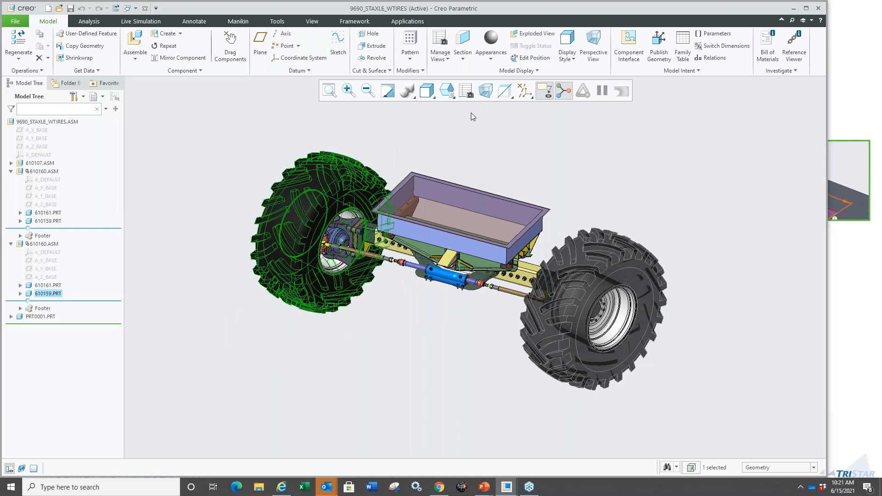
{"action": "left_click", "coordinate": [535, 70]}
{"action": "mouse_move", "coordinate": [533, 92]}
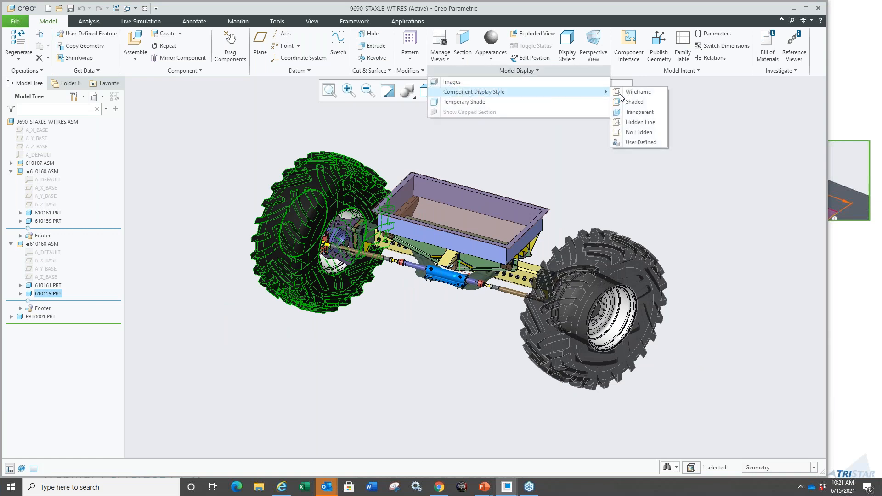
{"action": "left_click", "coordinate": [635, 112]}
{"action": "left_click", "coordinate": [396, 147]}
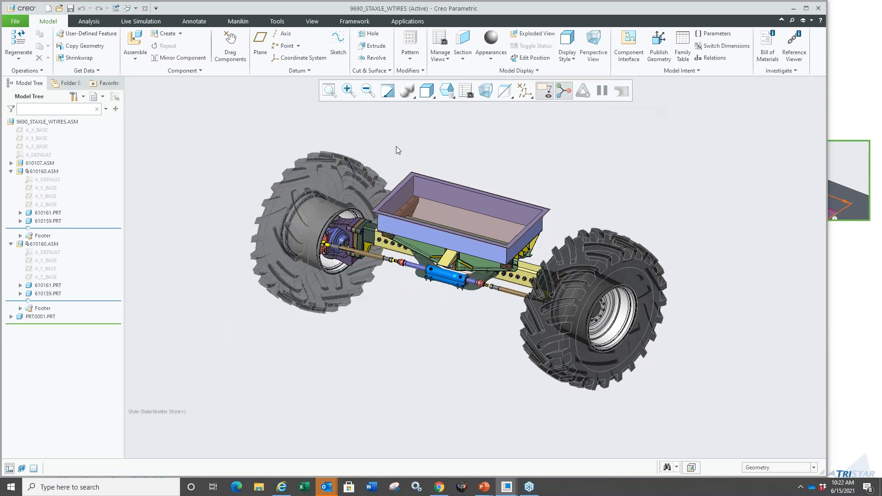
- Set the transparency level for Solid Bodies to 45%
{"action": "left_click", "coordinate": [512, 98]}
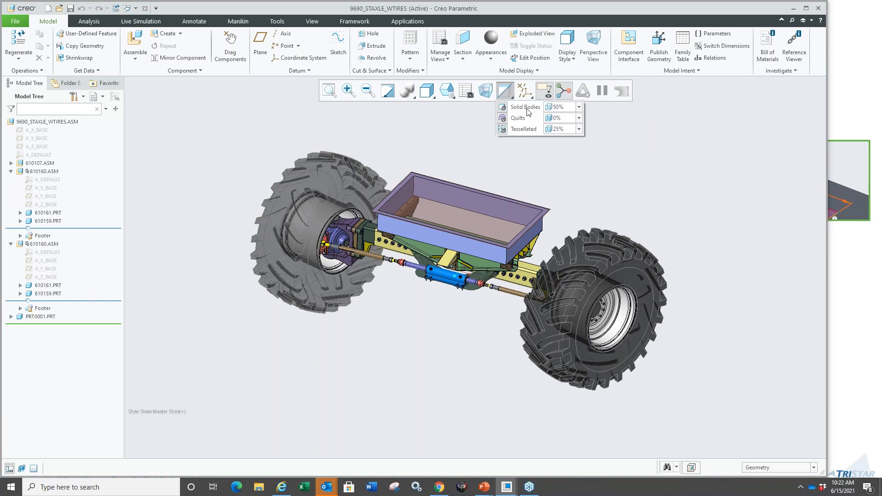
{"action": "left_click", "coordinate": [579, 107]}
{"action": "mouse_move", "coordinate": [573, 130]}
{"action": "left_mouse_down"}
{"action": "mouse_move", "coordinate": [592, 130]}
{"action": "mouse_move", "coordinate": [555, 130]}
{"action": "mouse_move", "coordinate": [576, 131]}
{"action": "mouse_move", "coordinate": [569, 131]}
{"action": "left_mouse_up"}
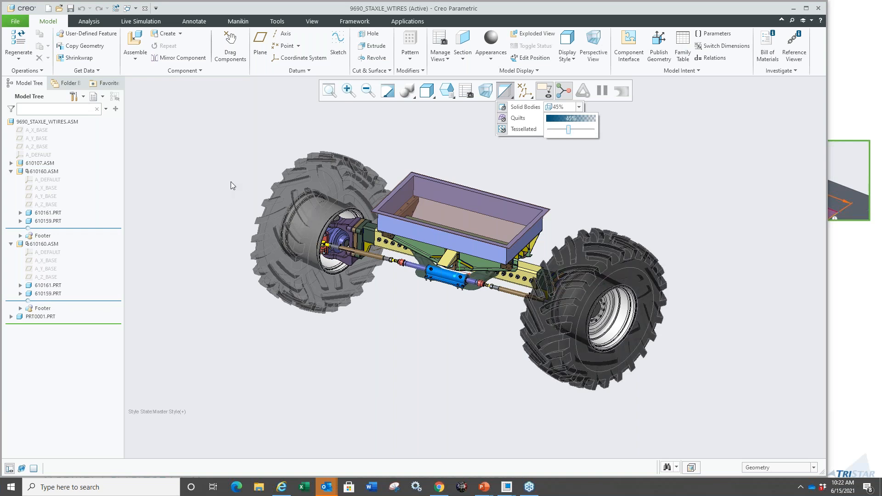
{"action": "left_click", "coordinate": [571, 185]}
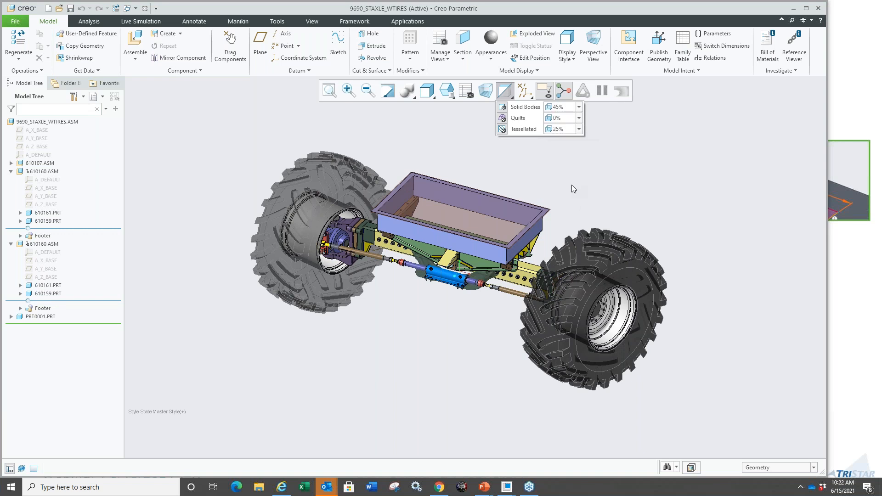
{"action": "left_click", "coordinate": [480, 154]}
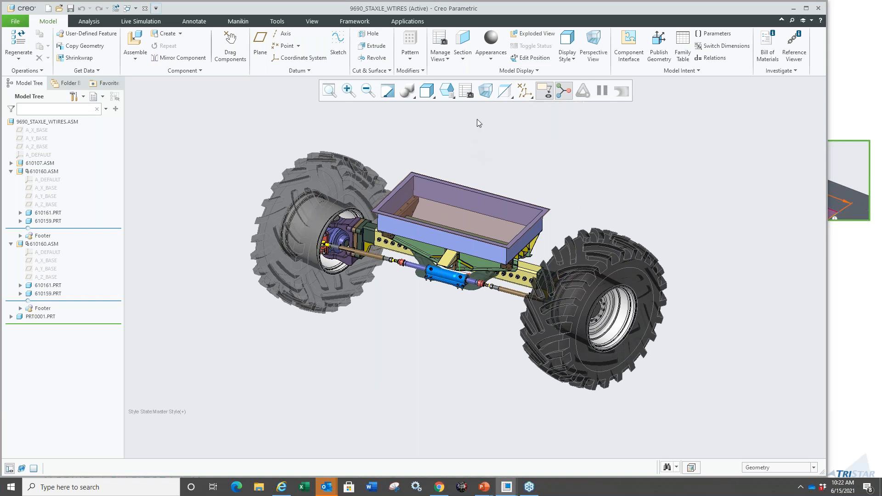
- Reactivate Master Style in the View Manager to clear the assembly's temporary display style override
{"action": "left_click", "coordinate": [466, 91]}
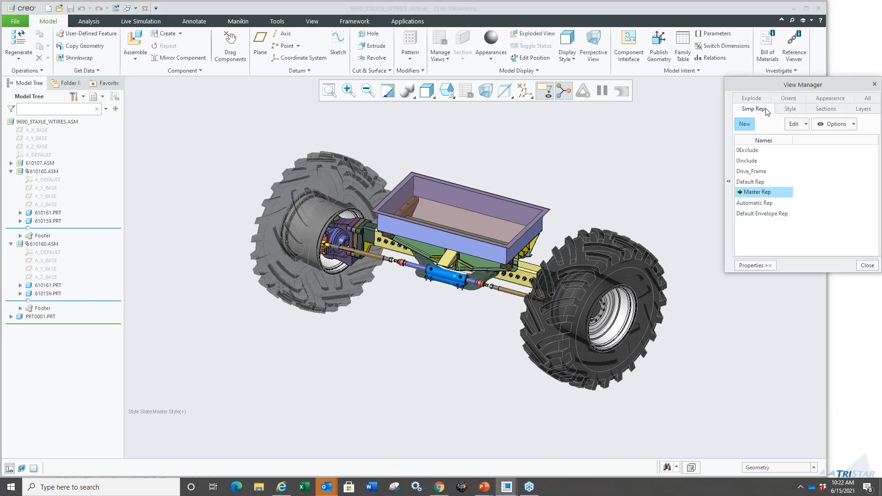
{"action": "left_click", "coordinate": [790, 110]}
{"action": "double_click", "coordinate": [758, 161]}
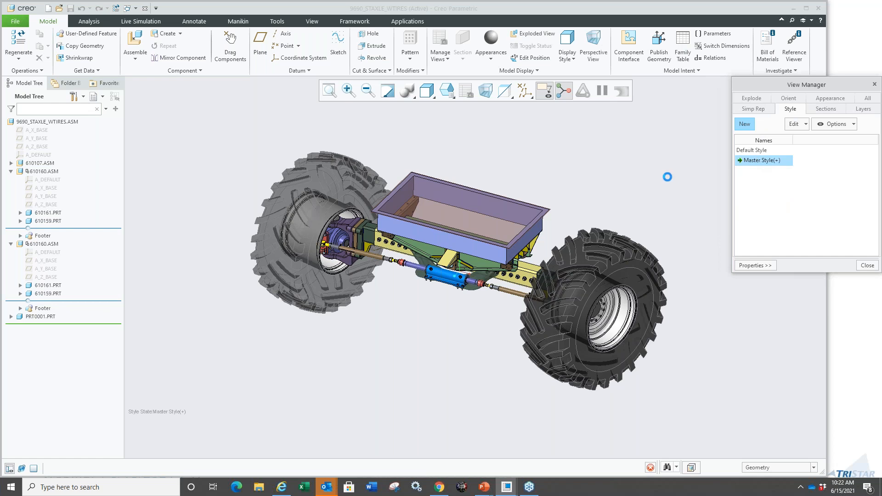
{"action": "left_click", "coordinate": [867, 266]}
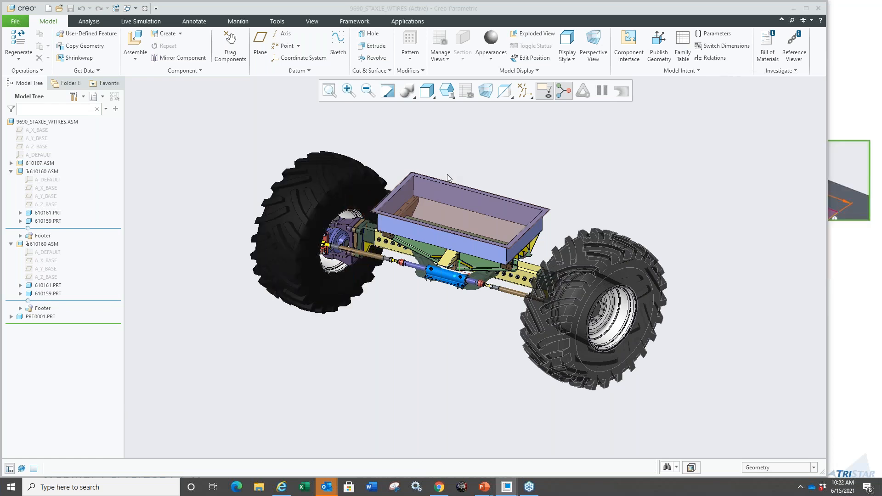
{"action": "scroll", "coordinate": [449, 178], "scroll_direction": "down", "scroll_amount": 1}
{"action": "scroll", "coordinate": [385, 172], "scroll_direction": "up", "scroll_amount": 1}
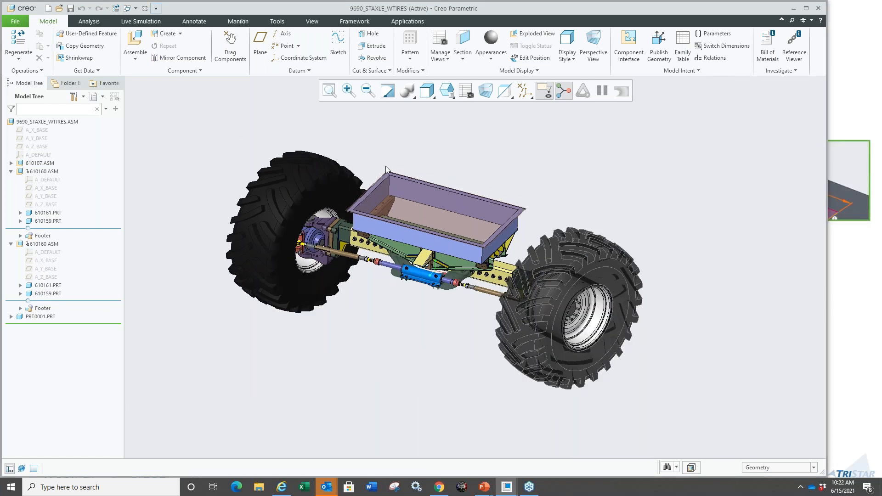
- Close the axle assembly and open the recent part c8_dtm_size_demo_v1.prt
{"action": "key", "text": "ctrl+w"}
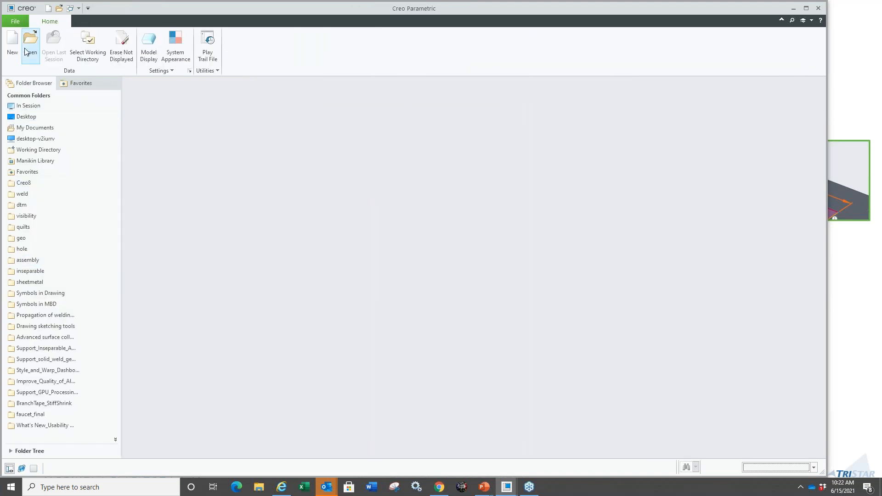
{"action": "left_click", "coordinate": [15, 23]}
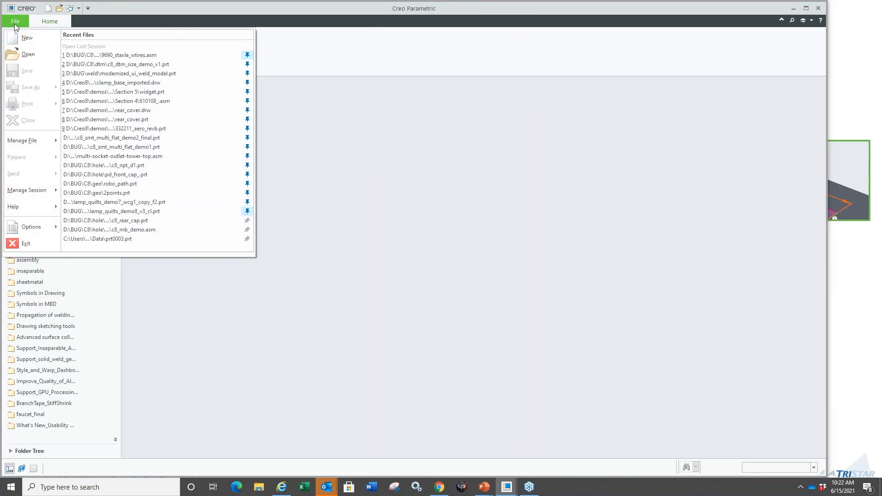
{"action": "left_click", "coordinate": [99, 63]}
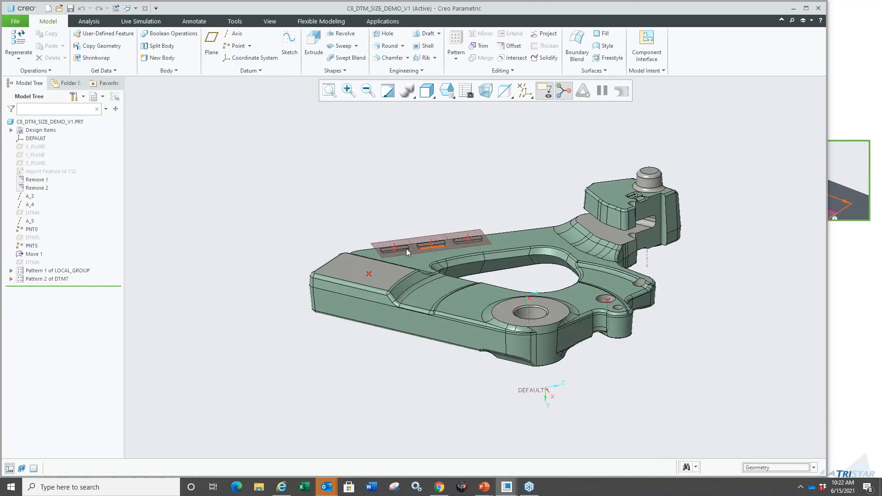
- Display the editable dimensions of Extrude 1, the first rounded pad in the patterned row of three
{"action": "scroll", "coordinate": [398, 253], "scroll_direction": "up", "scroll_amount": 5}
{"action": "left_click", "coordinate": [385, 252]}
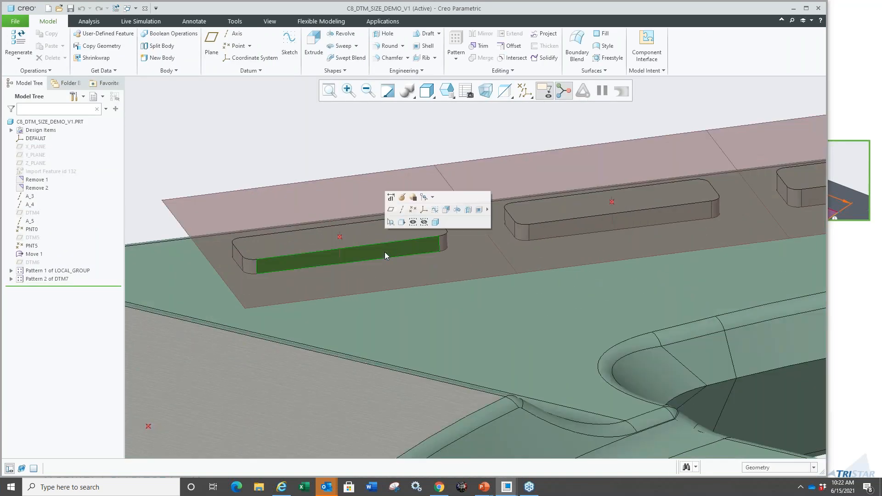
{"action": "left_click", "coordinate": [391, 197]}
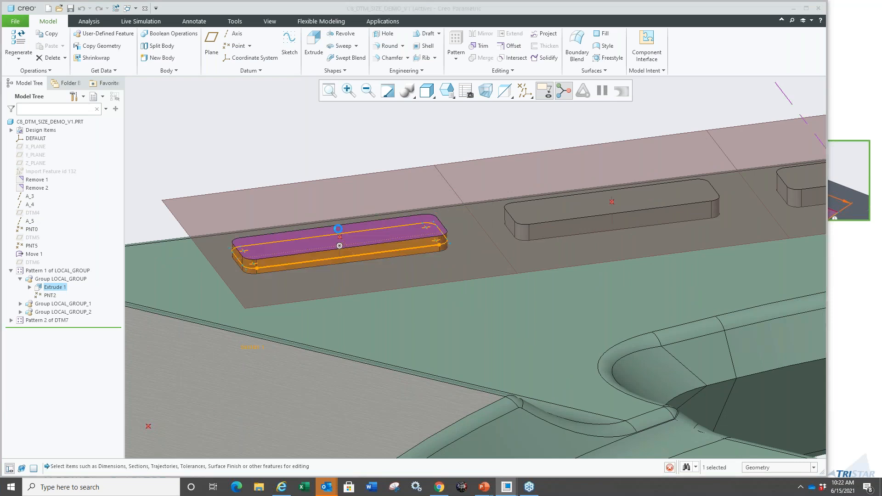
{"action": "scroll", "coordinate": [339, 235], "scroll_direction": "down", "scroll_amount": 2}
{"action": "mouse_move", "coordinate": [315, 249]}
{"action": "middle_mouse_down"}
{"action": "mouse_move", "coordinate": [331, 250]}
{"action": "mouse_move", "coordinate": [316, 254]}
{"action": "mouse_move", "coordinate": [327, 242]}
{"action": "middle_mouse_up"}
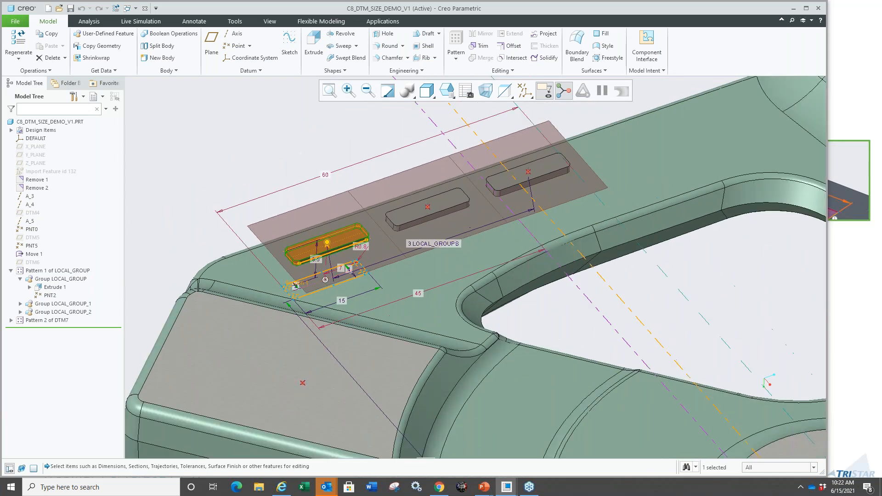
{"action": "scroll", "coordinate": [331, 270], "scroll_direction": "down", "scroll_amount": 2}
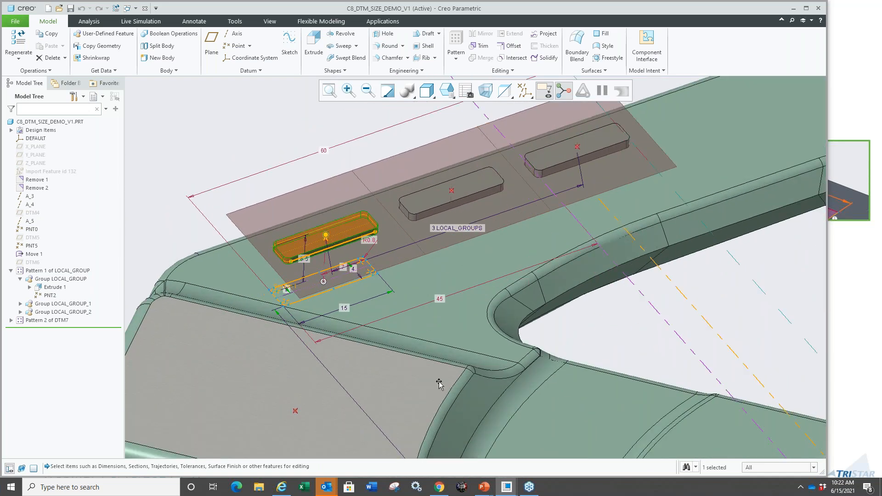
- Examine the backgrounds and colors of the first pad's sketch dimensions up close and from different angles
{"action": "key", "text": "ctrl+1"}
{"action": "left_click", "coordinate": [346, 371]}
{"action": "left_click_drag", "start_coordinate": [230, 106], "coordinate": [430, 294], "text": "ctrl"}
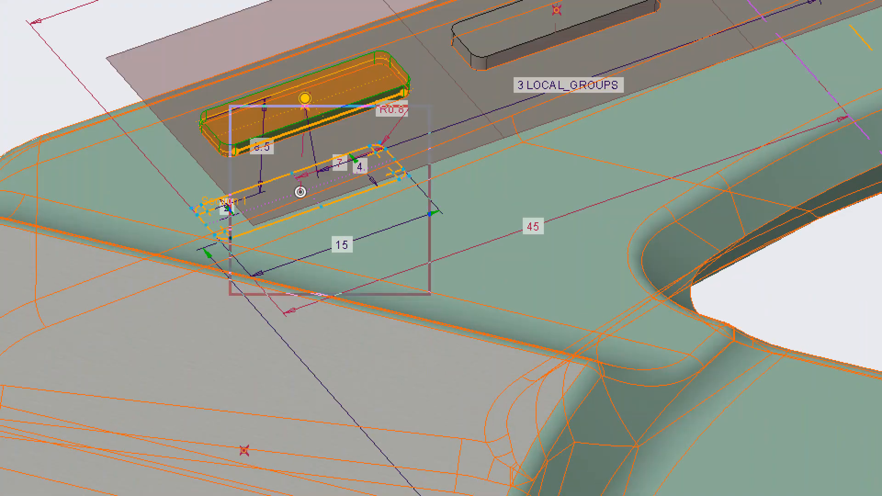
{"action": "key", "text": "Escape"}
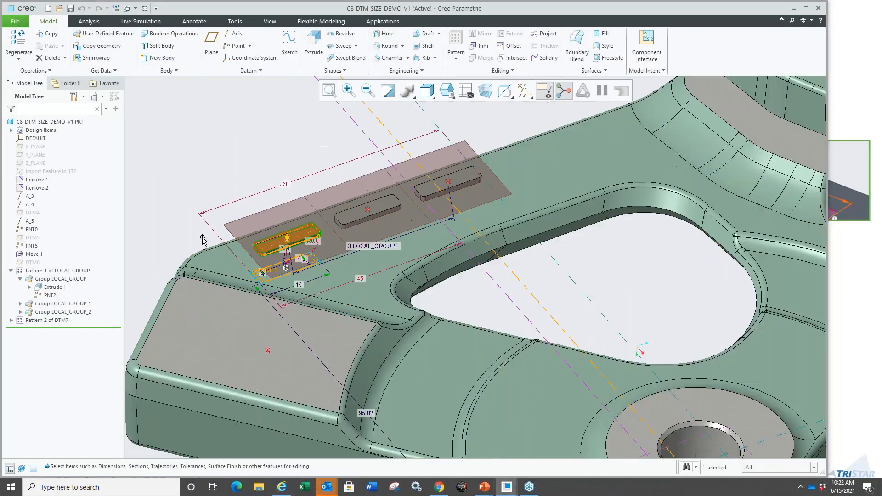
{"action": "scroll", "coordinate": [202, 240], "scroll_direction": "down", "scroll_amount": 2}
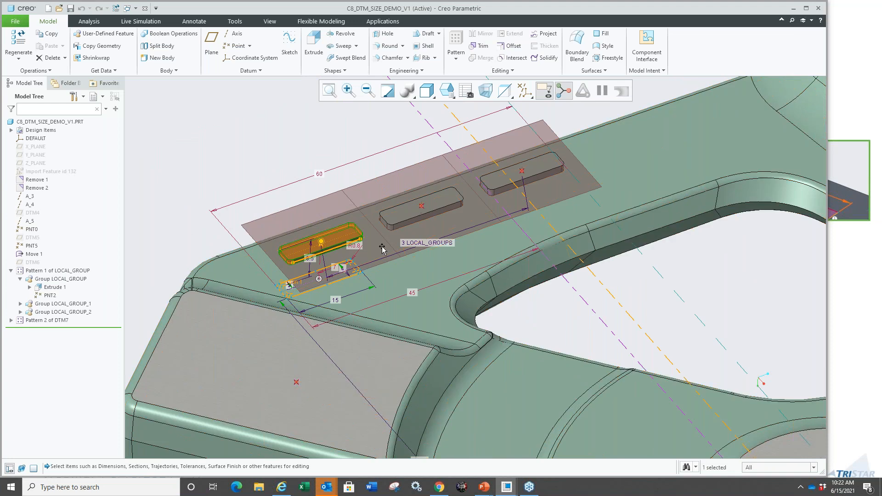
{"action": "mouse_move", "coordinate": [363, 262]}
{"action": "middle_mouse_down"}
{"action": "mouse_move", "coordinate": [359, 225]}
{"action": "mouse_move", "coordinate": [445, 333]}
{"action": "middle_mouse_up"}
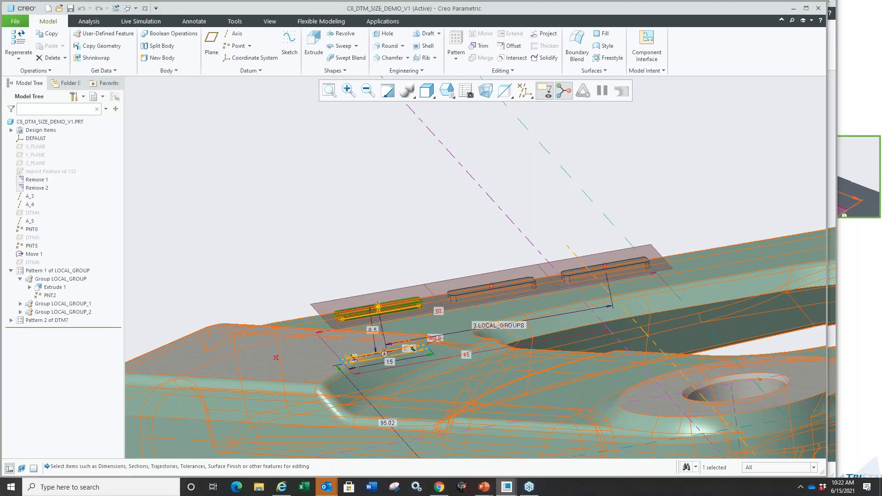
{"action": "middle_click_drag", "start_coordinate": [370, 216], "coordinate": [363, 255]}
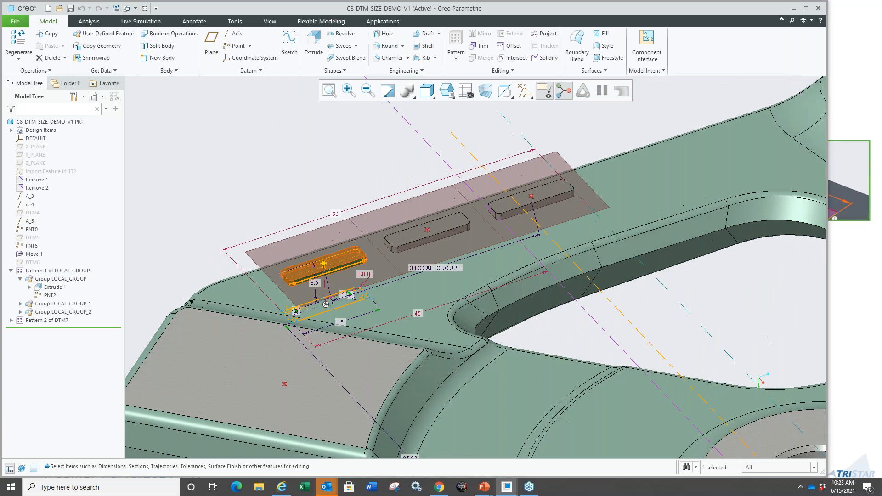
- Edit the definition of the first pad's extrude and open its internal section for sketching
{"action": "right_click", "coordinate": [257, 186]}
{"action": "left_click", "coordinate": [265, 147]}
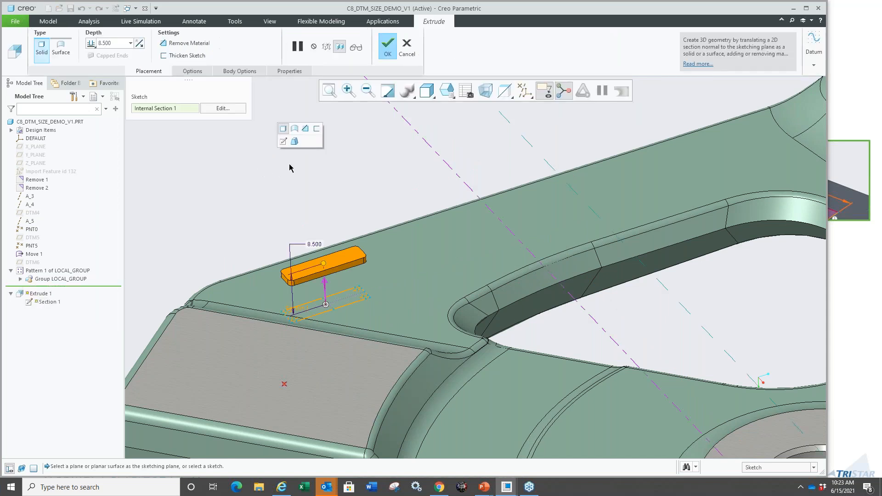
{"action": "left_click", "coordinate": [229, 108]}
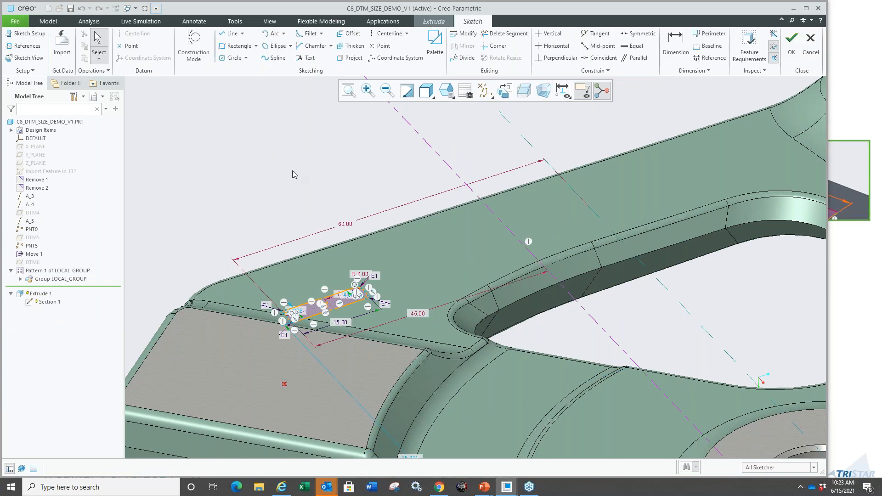
{"action": "scroll", "coordinate": [293, 171], "scroll_direction": "up", "scroll_amount": 2}
{"action": "scroll", "coordinate": [321, 261], "scroll_direction": "down", "scroll_amount": 5}
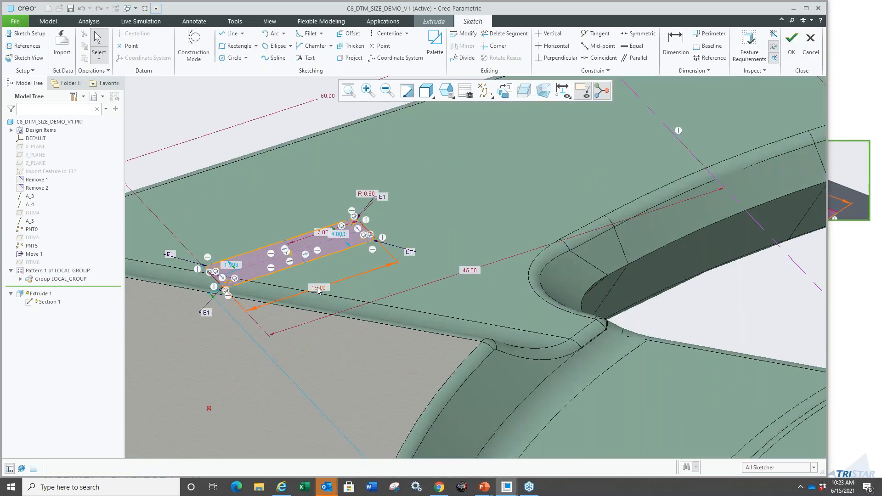
- Reposition the pad sketch's 15.00 length dimension and stretch it dynamically to about 21.71
{"action": "left_click", "coordinate": [318, 288]}
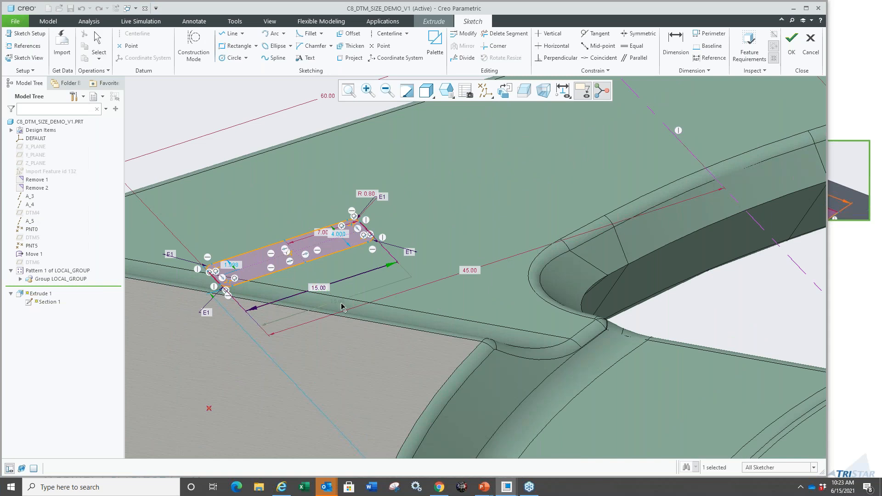
{"action": "mouse_move", "coordinate": [323, 276]}
{"action": "left_mouse_down"}
{"action": "mouse_move", "coordinate": [308, 292]}
{"action": "mouse_move", "coordinate": [355, 295]}
{"action": "mouse_move", "coordinate": [325, 271]}
{"action": "mouse_move", "coordinate": [343, 288]}
{"action": "mouse_move", "coordinate": [324, 283]}
{"action": "mouse_move", "coordinate": [342, 281]}
{"action": "mouse_move", "coordinate": [338, 294]}
{"action": "mouse_move", "coordinate": [337, 285]}
{"action": "left_mouse_up"}
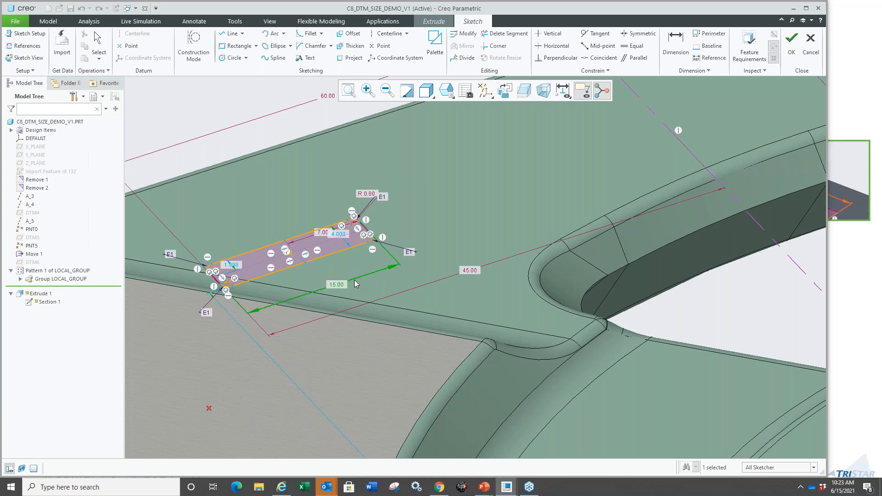
{"action": "left_click_drag", "start_coordinate": [399, 264], "coordinate": [470, 247]}
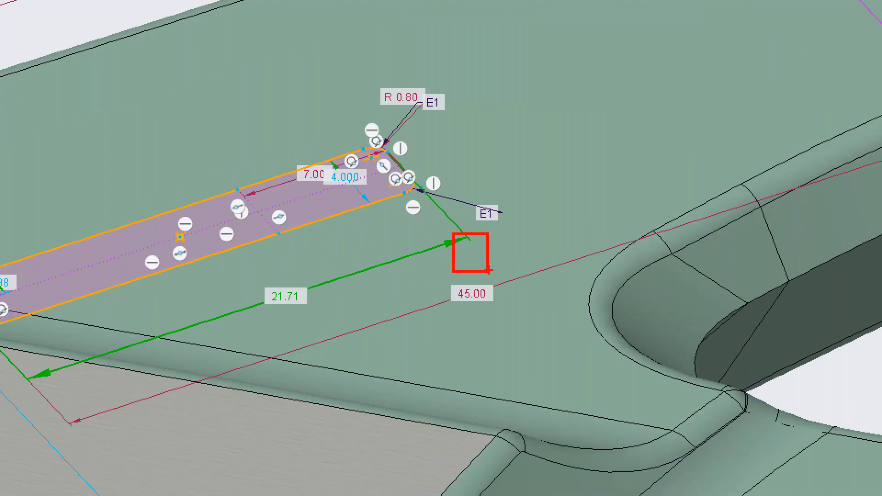
{"action": "key", "text": "Escape"}
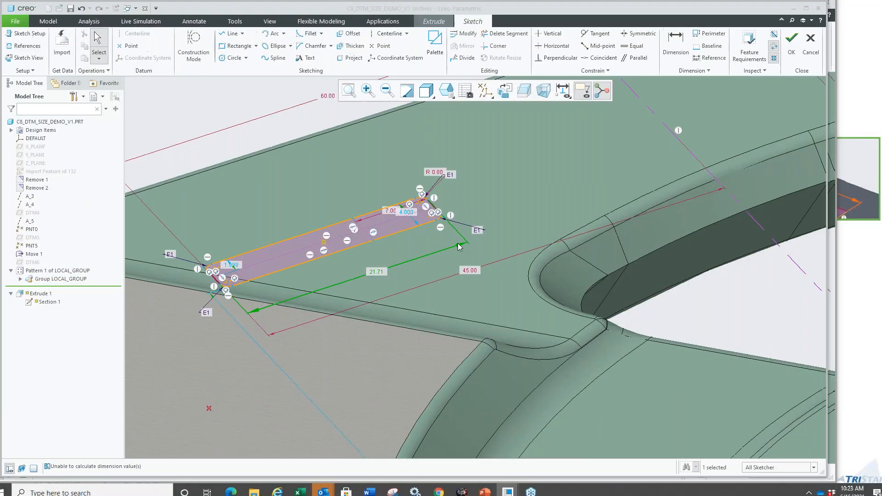
{"action": "scroll", "coordinate": [346, 249], "scroll_direction": "up", "scroll_amount": 4}
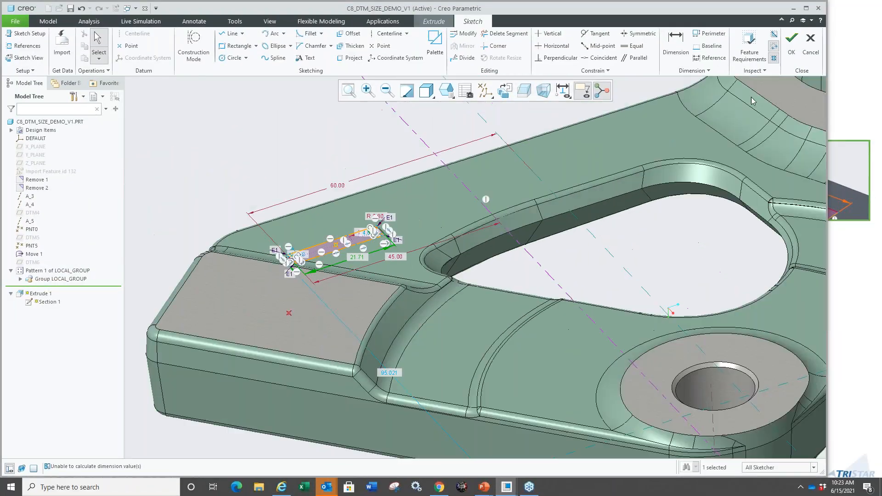
- Accept the modified sketch and complete the extrude redefinition so the pad pattern regenerates
{"action": "left_click", "coordinate": [791, 43]}
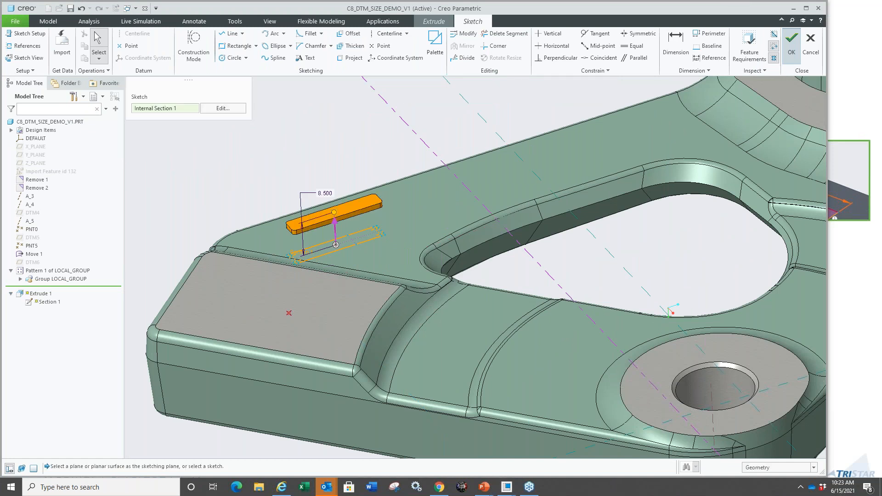
{"action": "middle_click", "coordinate": [293, 145]}
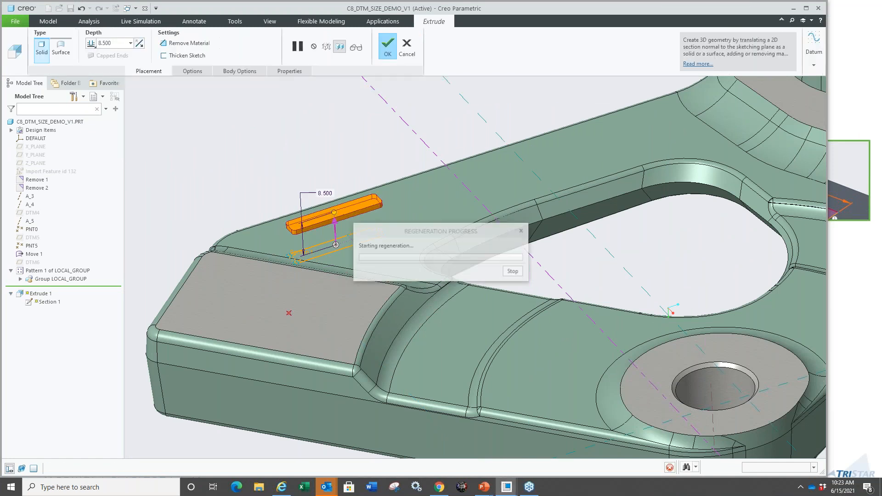
{"action": "left_click", "coordinate": [288, 146]}
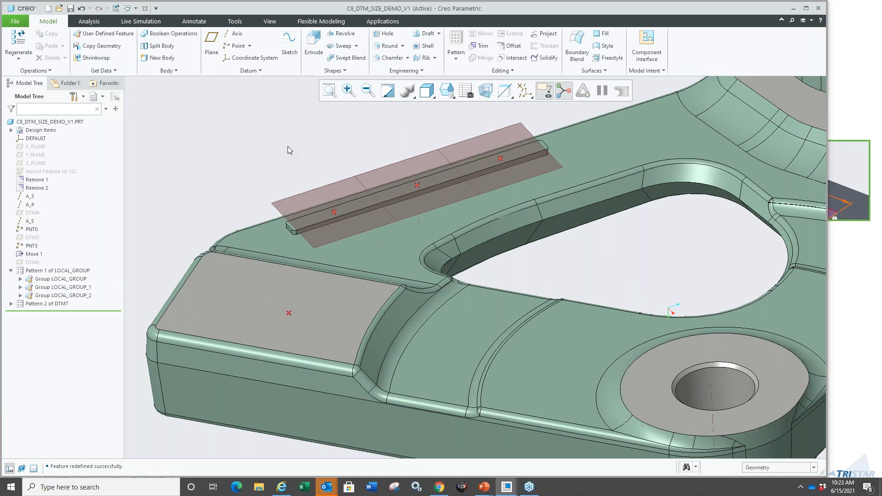
- Close the part, then switch to the PowerPoint slide show at the Model Tree Enhancements slide
{"action": "key", "text": "ctrl+w"}
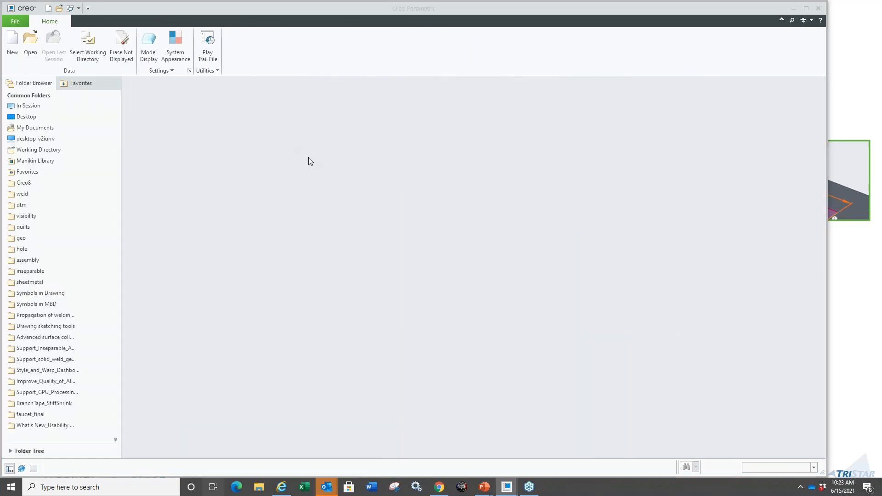
{"action": "key", "text": "super+Tab"}
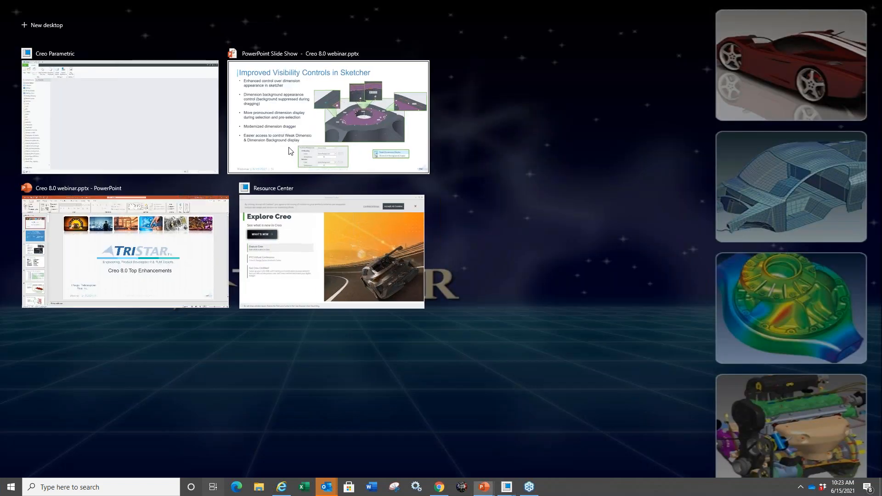
{"action": "left_click", "coordinate": [330, 121]}
{"action": "key", "text": "Right"}
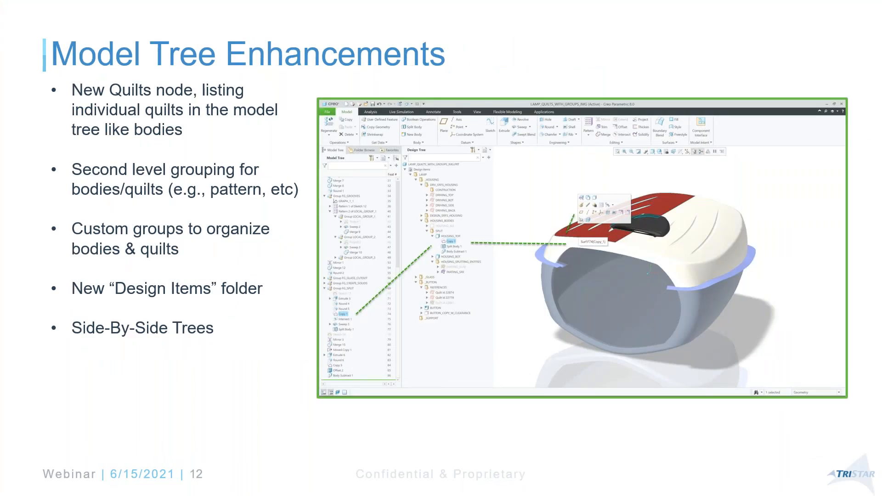
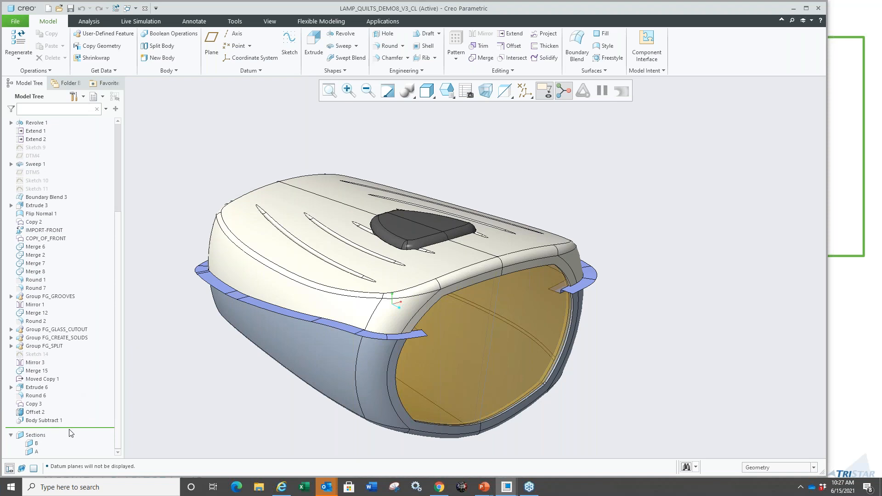
- Roll the lamp model back by moving the insertion point in the model tree to directly after Copy 2
{"action": "scroll", "coordinate": [101, 265], "scroll_direction": "up", "scroll_amount": 3}
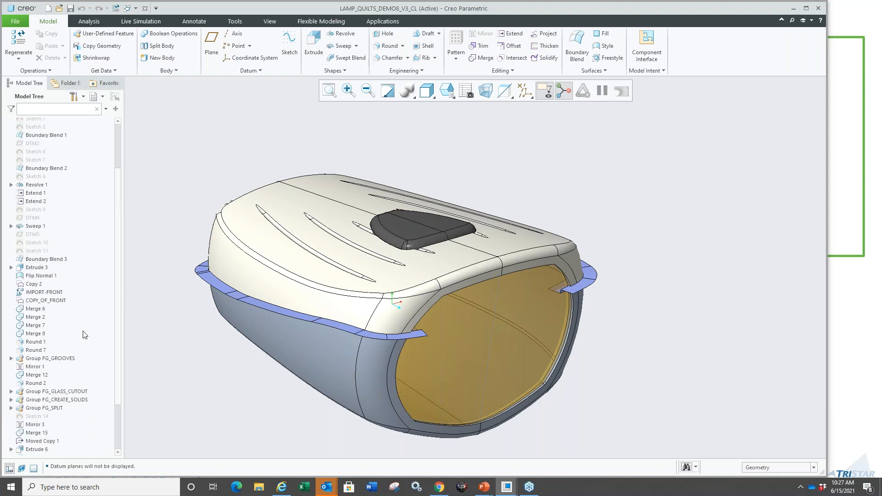
{"action": "scroll", "coordinate": [85, 375], "scroll_direction": "down", "scroll_amount": 2}
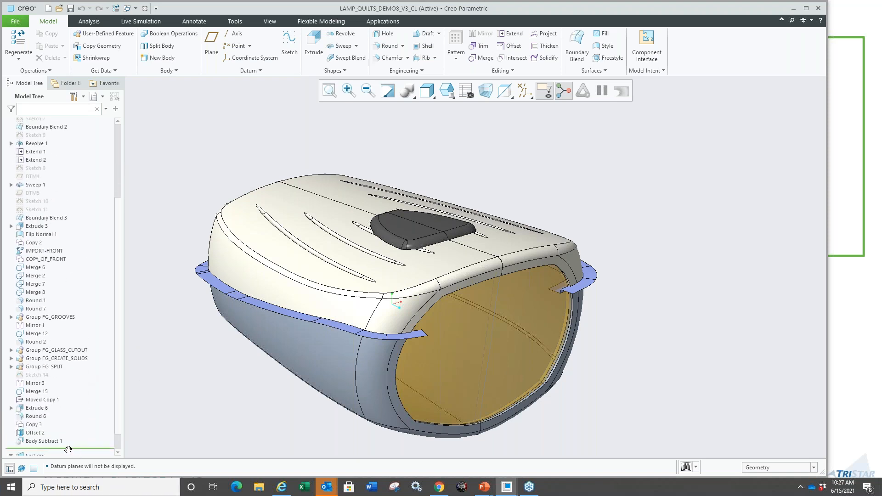
{"action": "mouse_move", "coordinate": [68, 449]}
{"action": "left_mouse_down"}
{"action": "mouse_move", "coordinate": [41, 369]}
{"action": "mouse_move", "coordinate": [35, 246]}
{"action": "left_mouse_up"}
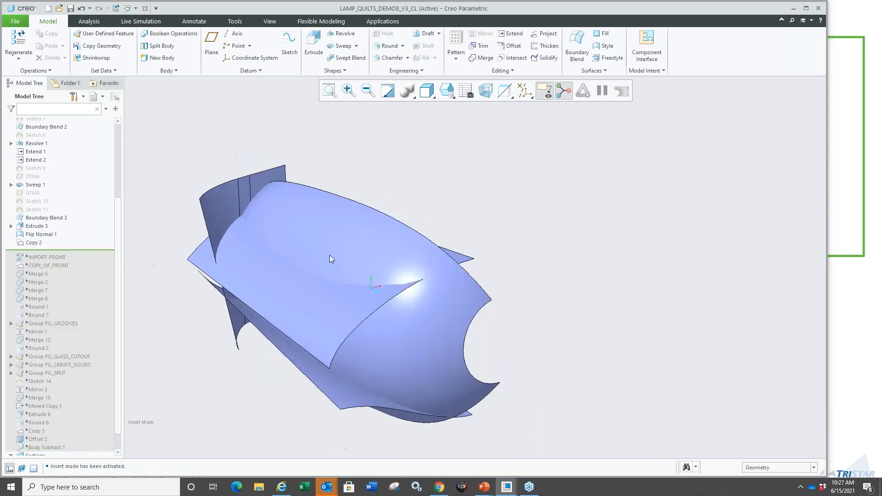
{"action": "scroll", "coordinate": [188, 298], "scroll_direction": "up", "scroll_amount": 2}
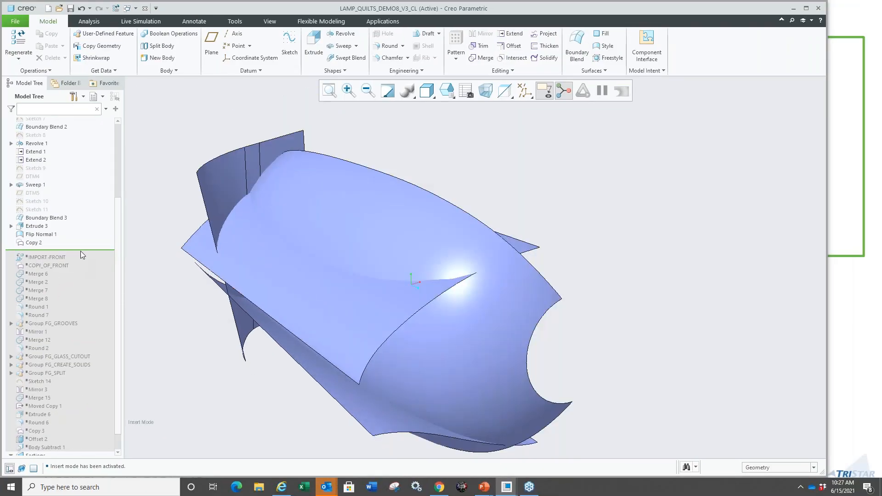
- Exit insert mode and resume the features that follow Copy 2
{"action": "right_click", "coordinate": [81, 252]}
{"action": "left_click", "coordinate": [101, 256]}
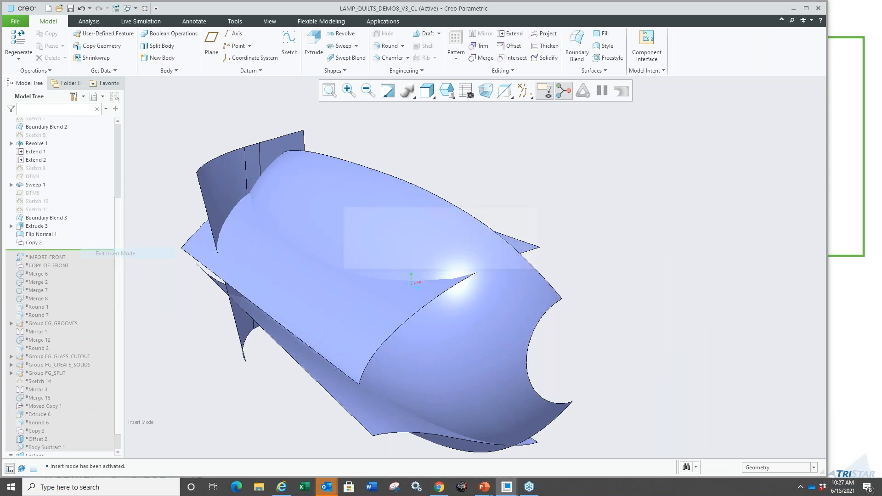
{"action": "left_click", "coordinate": [491, 258]}
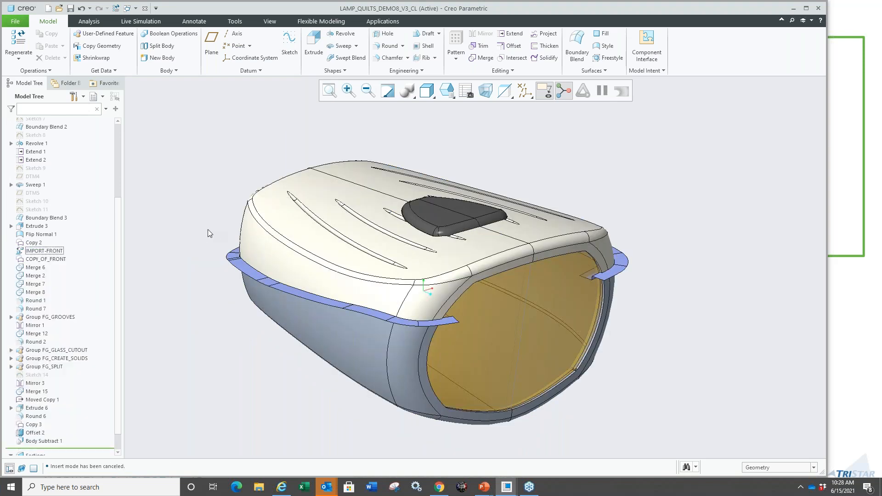
- Display the Layer Tree together with the Model Tree, then undock it and redock it above the Model Tree
{"action": "left_click", "coordinate": [76, 97]}
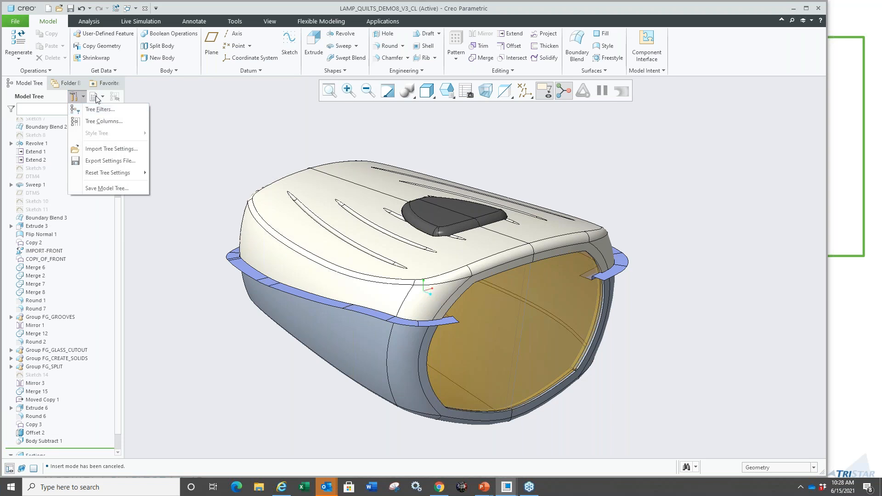
{"action": "left_click", "coordinate": [97, 96]}
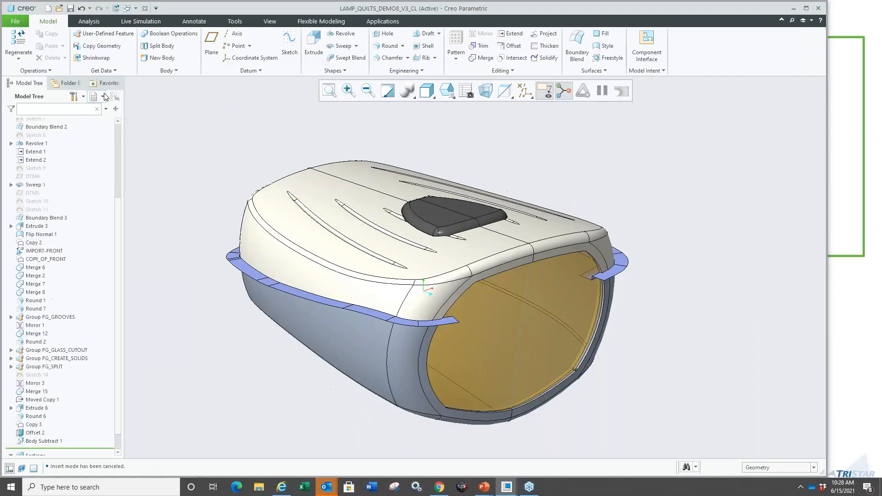
{"action": "left_click", "coordinate": [97, 122]}
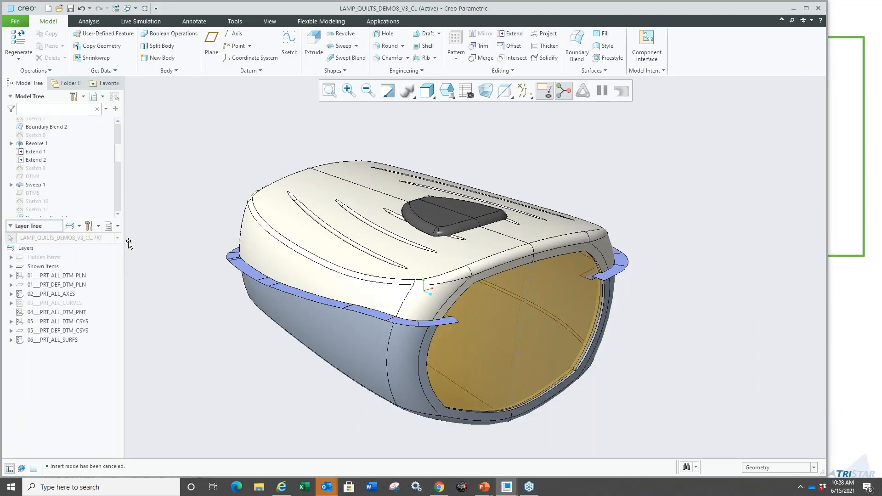
{"action": "left_click_drag", "start_coordinate": [129, 241], "coordinate": [198, 147]}
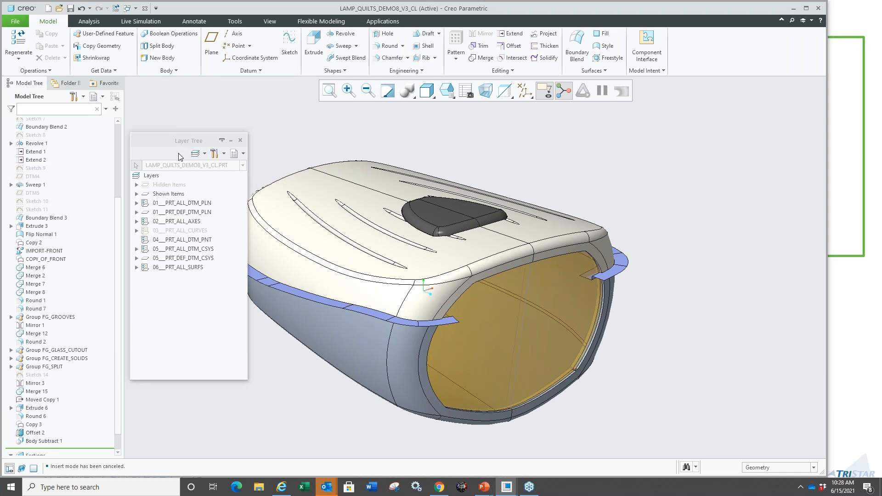
{"action": "left_click_drag", "start_coordinate": [178, 141], "coordinate": [47, 259]}
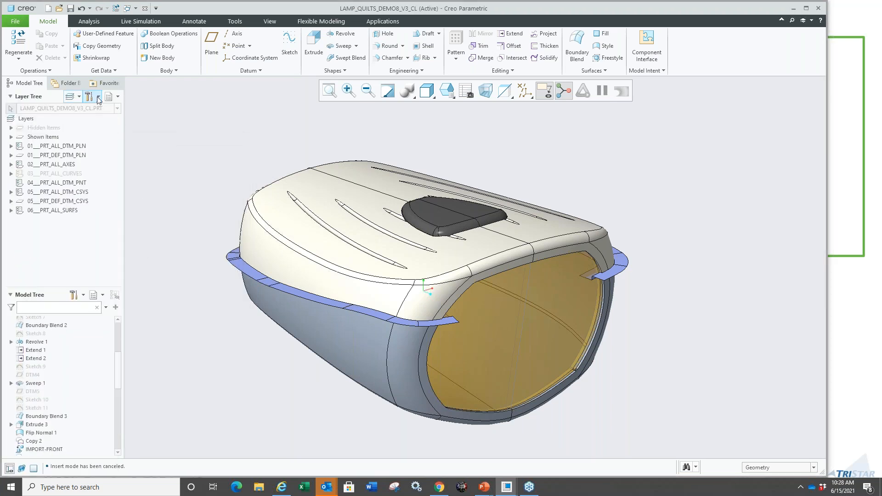
- Turn off the Layer Tree display so only the Model Tree is shown
{"action": "left_click", "coordinate": [96, 97]}
{"action": "left_click", "coordinate": [111, 95]}
{"action": "left_click", "coordinate": [111, 96]}
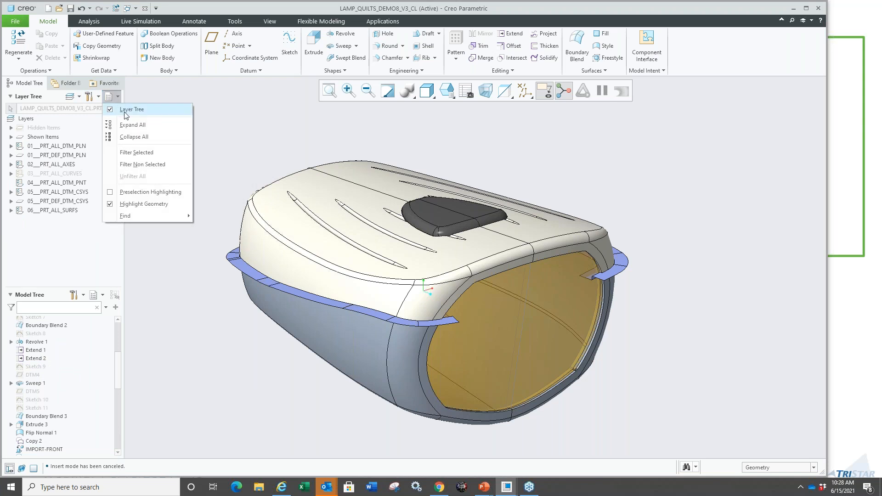
{"action": "left_click", "coordinate": [131, 109]}
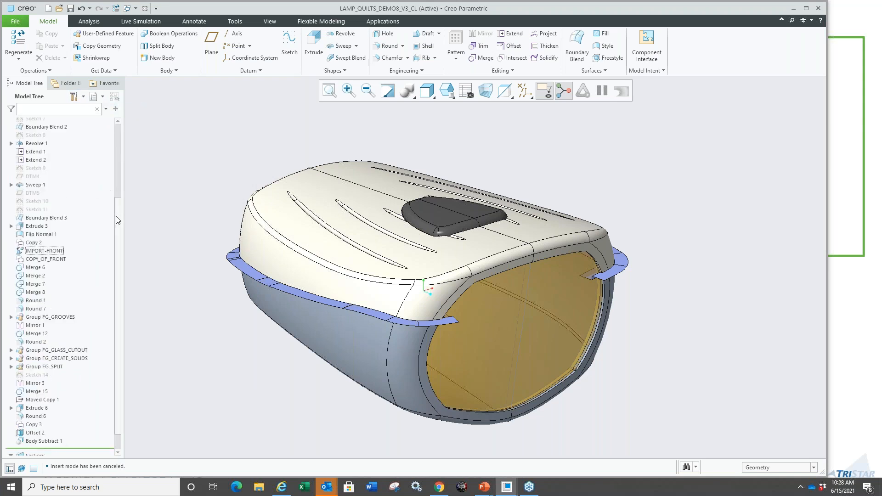
- Expand Design Items under the part in the Model Tree to inspect its quilts, bodies and LAMP folder
{"action": "scroll", "coordinate": [117, 179], "scroll_direction": "up", "scroll_amount": 4}
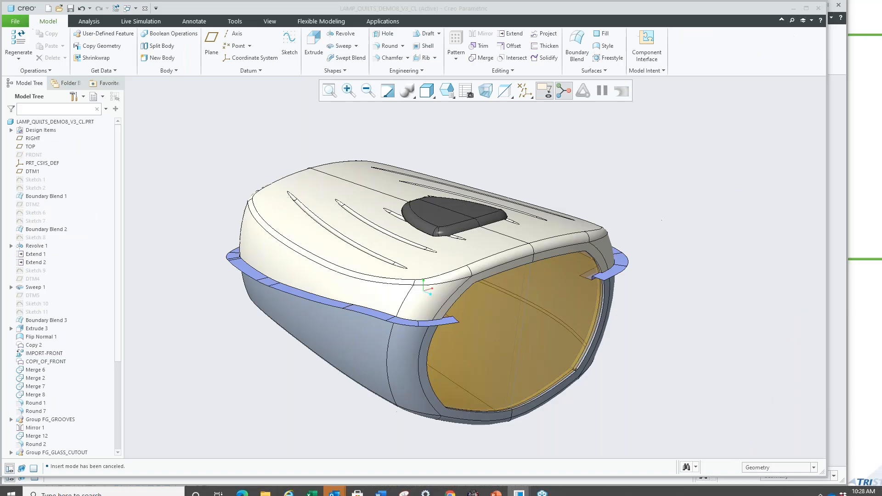
{"action": "left_click", "coordinate": [22, 132]}
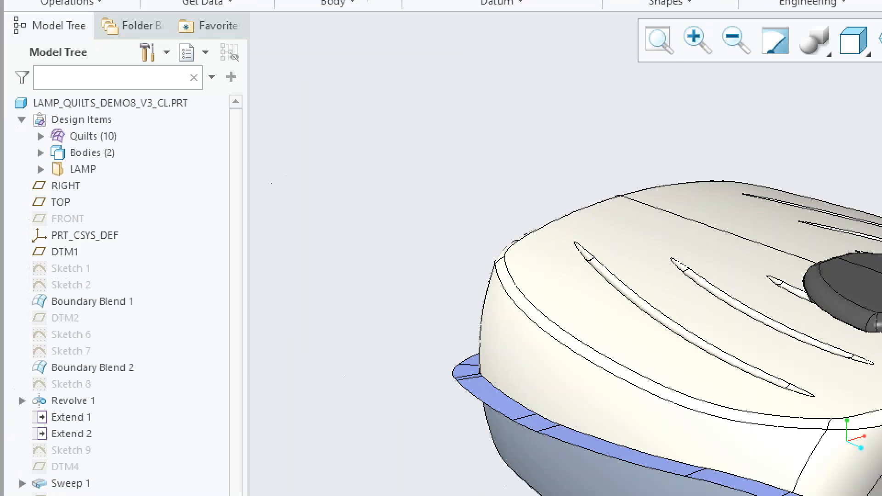
{"action": "mouse_move", "coordinate": [35, 140]}
{"action": "left_mouse_down"}
{"action": "mouse_move", "coordinate": [51, 136]}
{"action": "mouse_move", "coordinate": [72, 154]}
{"action": "left_mouse_up"}
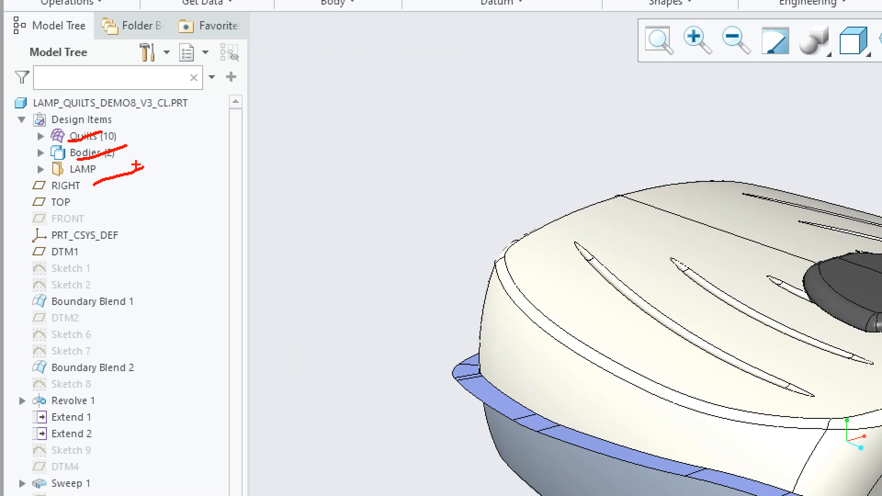
{"action": "key", "text": "Escape"}
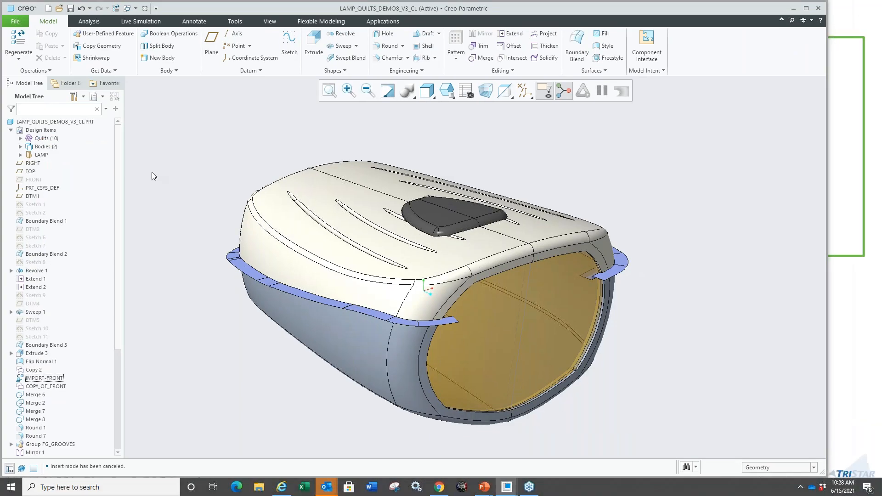
- Display the Design Tree in its own pane and expand its Quilts, Bodies and LAMP nodes
{"action": "left_click", "coordinate": [102, 97]}
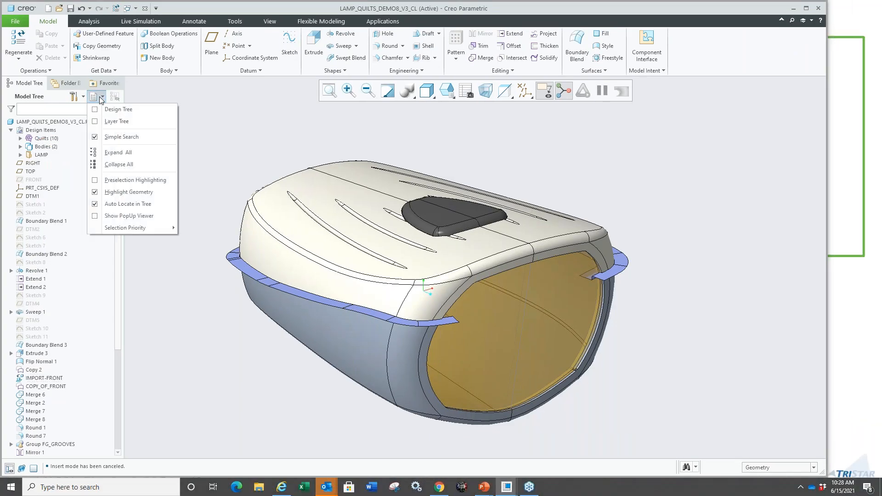
{"action": "left_click", "coordinate": [115, 109]}
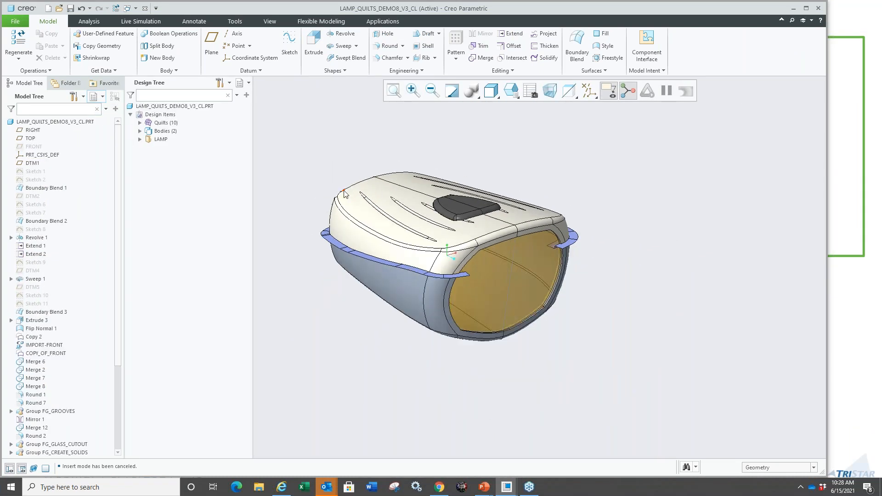
{"action": "left_click", "coordinate": [140, 123]}
{"action": "left_click", "coordinate": [140, 189]}
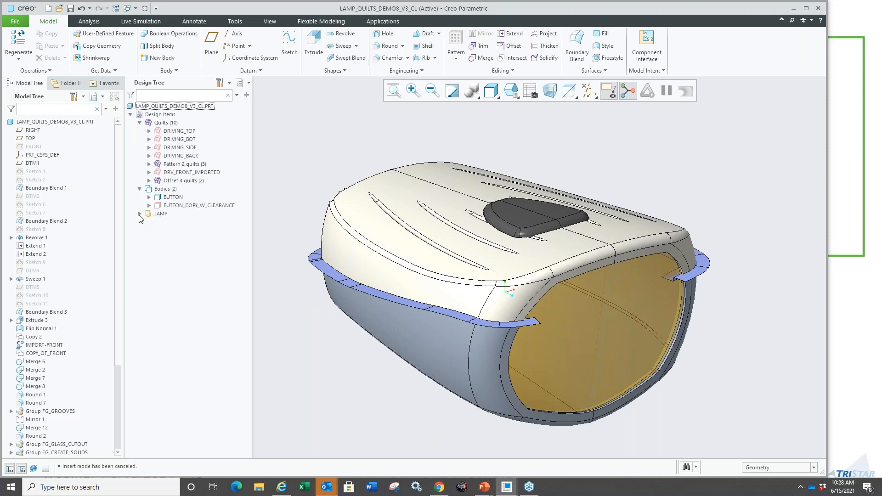
{"action": "left_click", "coordinate": [139, 214]}
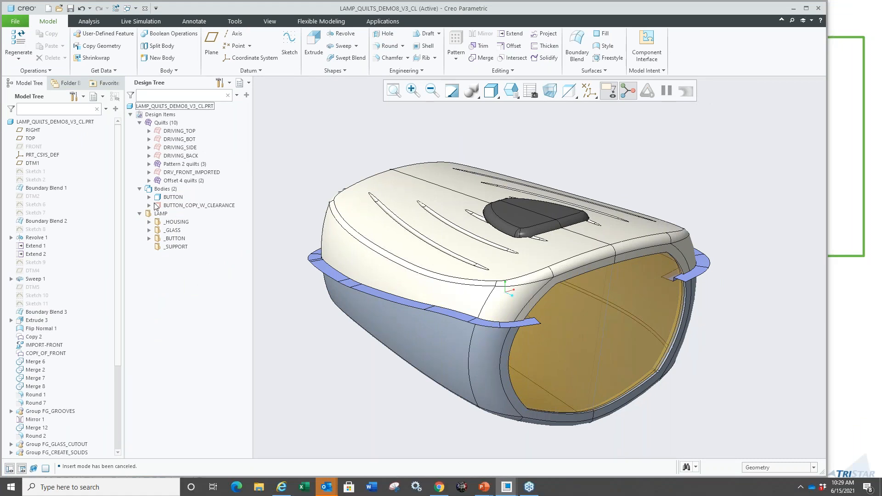
- Select the side surface of the upper housing to locate its feature in both the Model Tree and the Design Tree
{"action": "scroll", "coordinate": [357, 270], "scroll_direction": "down", "scroll_amount": 2}
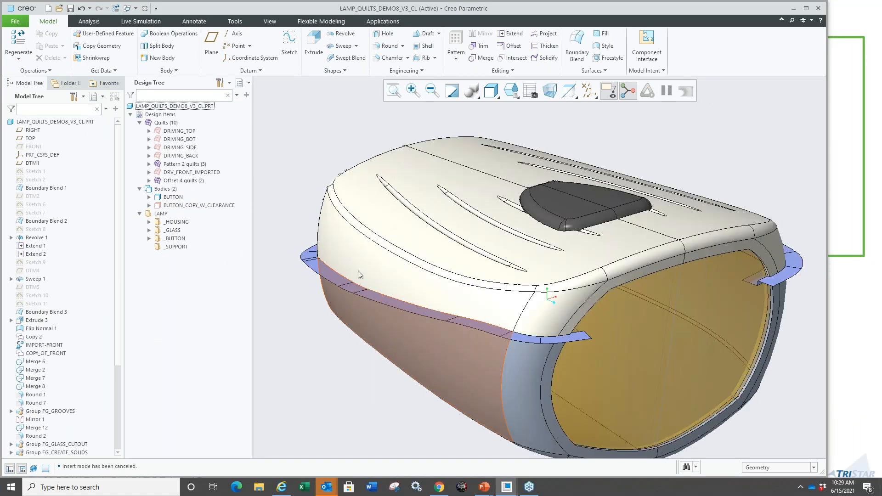
{"action": "left_click", "coordinate": [354, 258]}
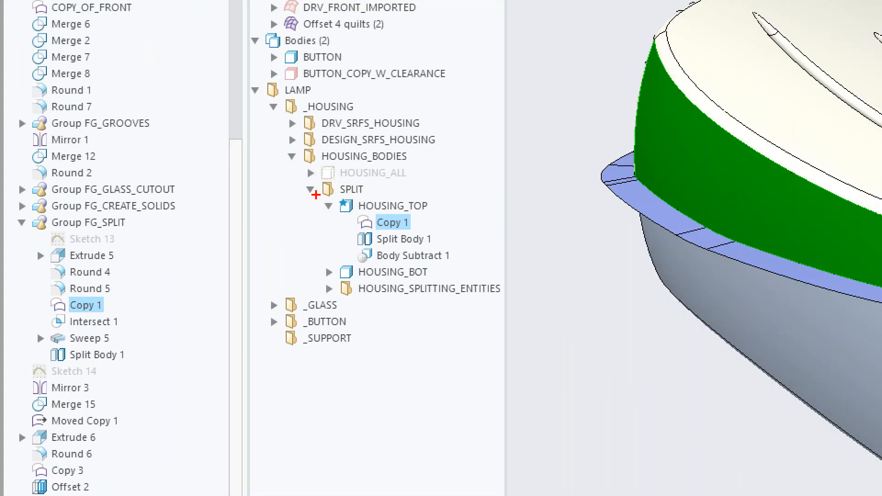
{"action": "left_click_drag", "start_coordinate": [245, 77], "coordinate": [346, 106], "text": "ctrl"}
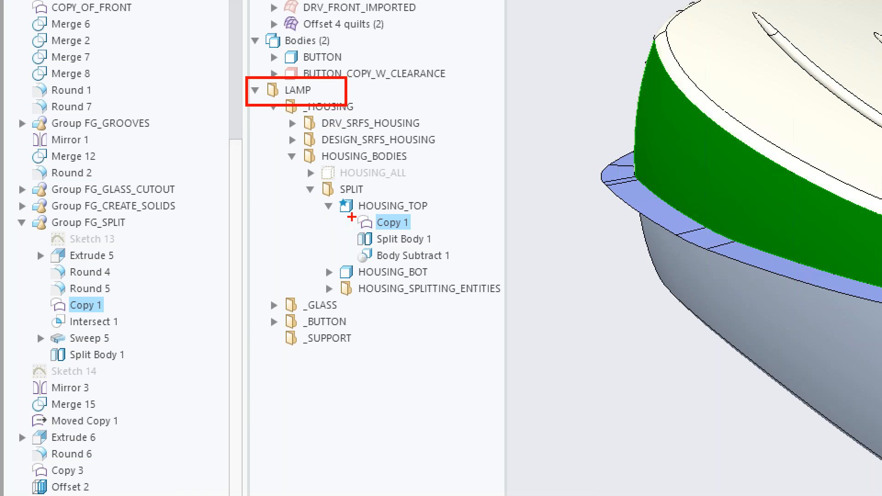
{"action": "mouse_move", "coordinate": [309, 180]}
{"action": "left_mouse_down", "text": "ctrl"}
{"action": "mouse_move", "coordinate": [361, 195]}
{"action": "mouse_move", "coordinate": [411, 228]}
{"action": "left_mouse_up", "text": "ctrl"}
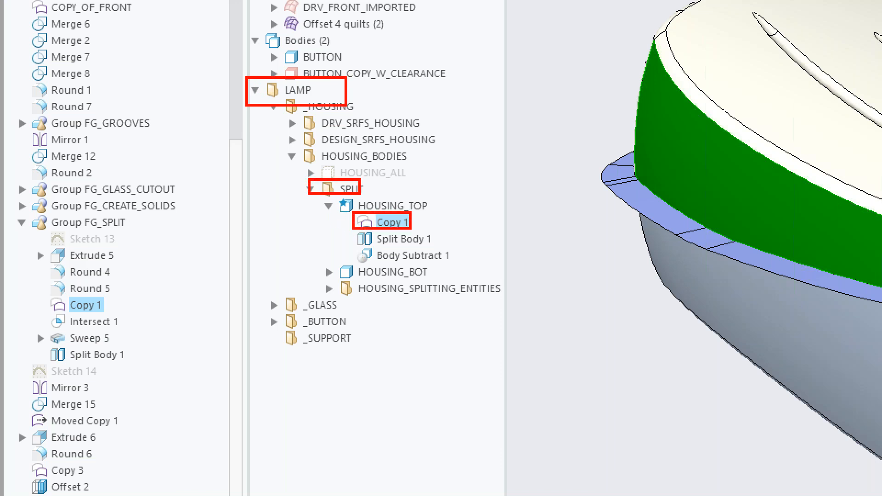
{"action": "left_click_drag", "start_coordinate": [41, 296], "coordinate": [138, 319], "text": "ctrl"}
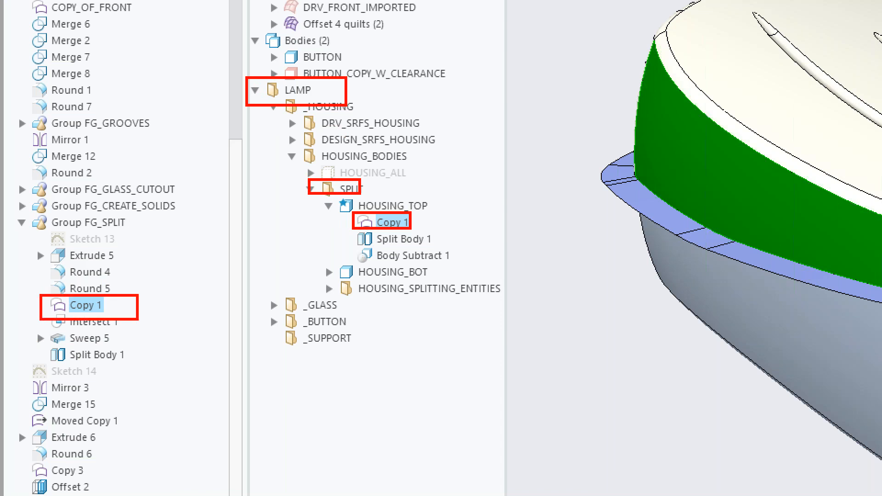
{"action": "key", "text": "Escape"}
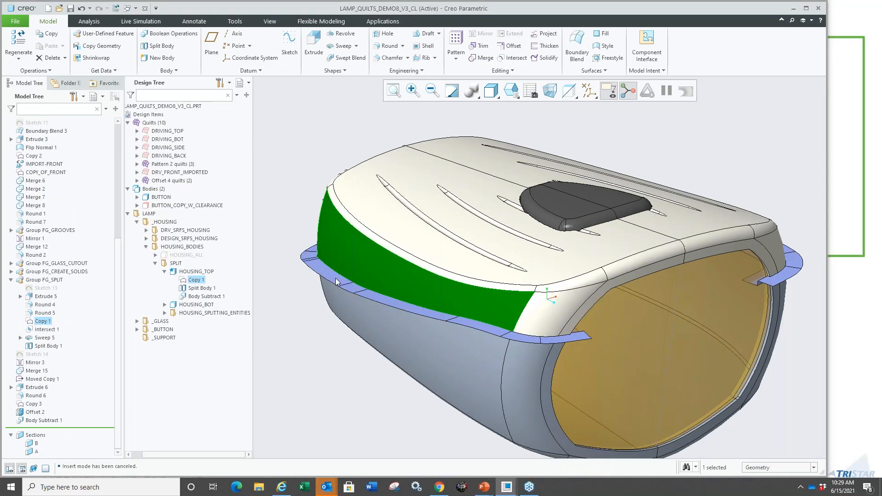
- Select the parting surface, a groove surface and the button in turn to locate each in both trees, and clear the selection
{"action": "left_click", "coordinate": [335, 278]}
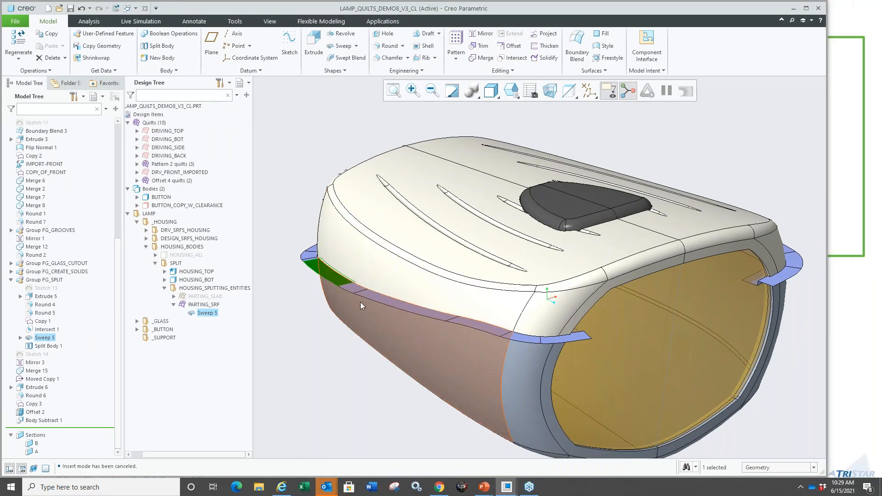
{"action": "left_click", "coordinate": [437, 227]}
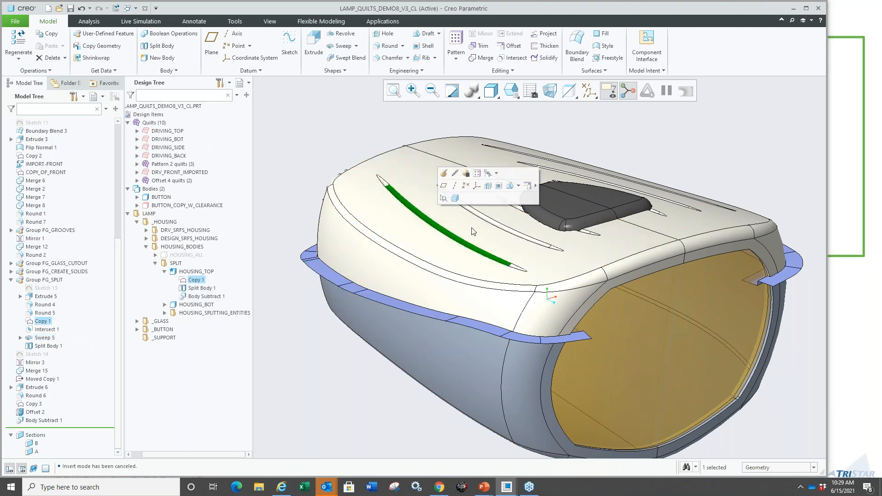
{"action": "left_click", "coordinate": [571, 207]}
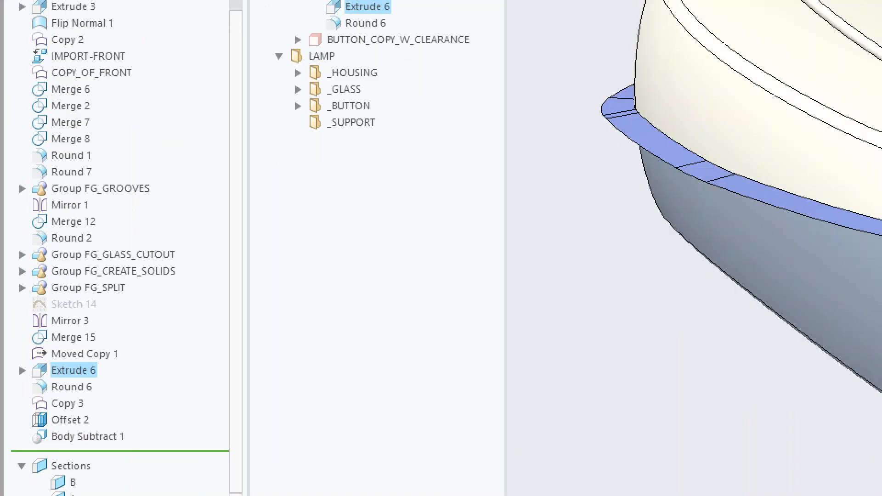
{"action": "left_click", "coordinate": [282, 202]}
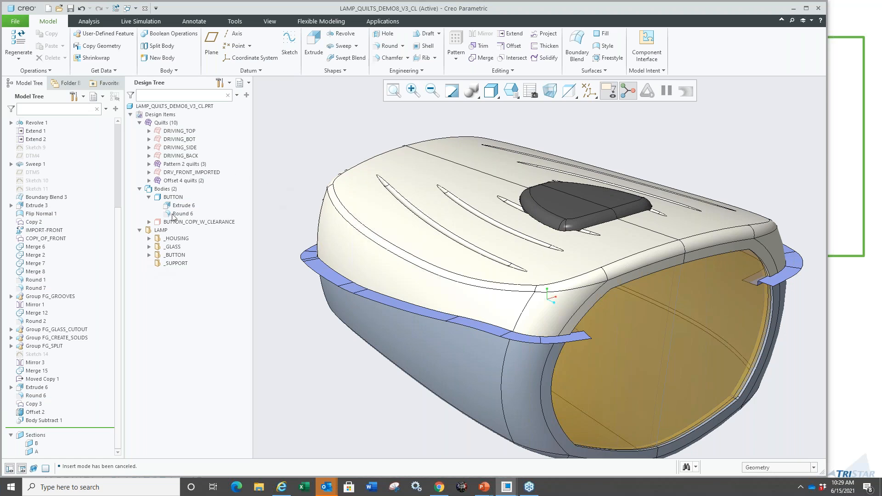
- Move the BUTTON and BUTTON_COPY_W_CLEARANCE bodies into the _BUTTON folder under LAMP in the Design Tree
{"action": "left_click", "coordinate": [171, 197]}
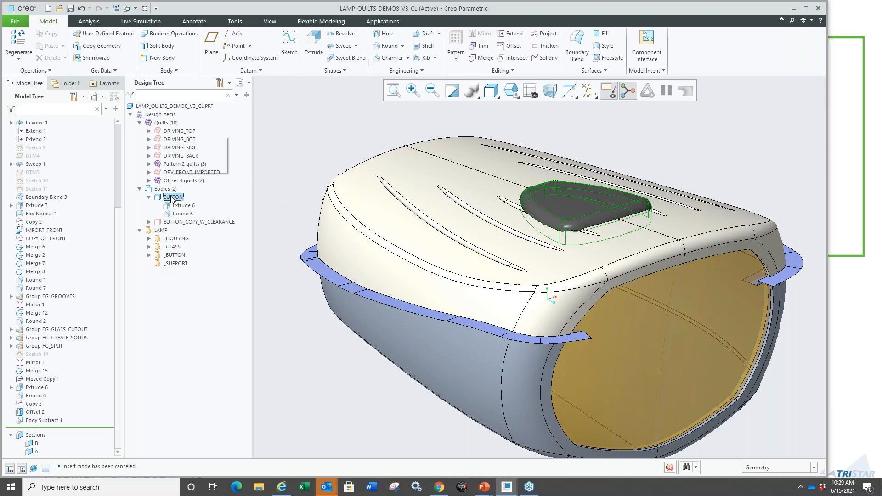
{"action": "left_click", "coordinate": [170, 222], "text": "ctrl"}
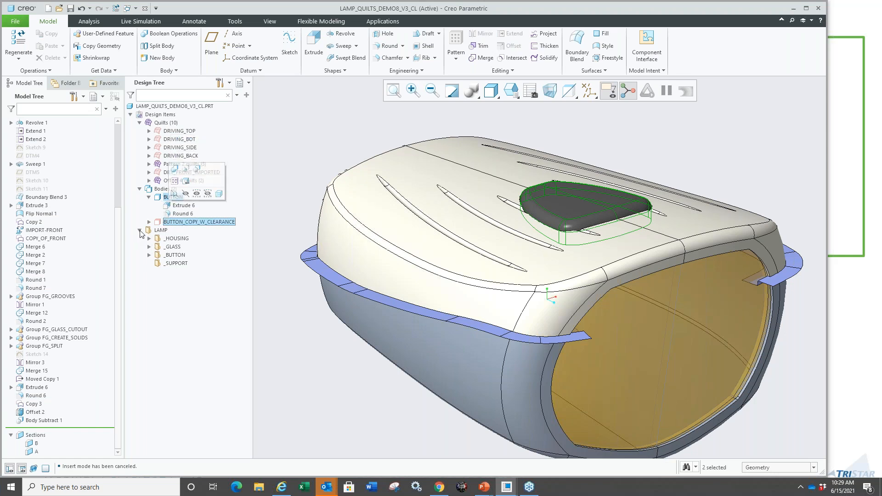
{"action": "left_click", "coordinate": [149, 255]}
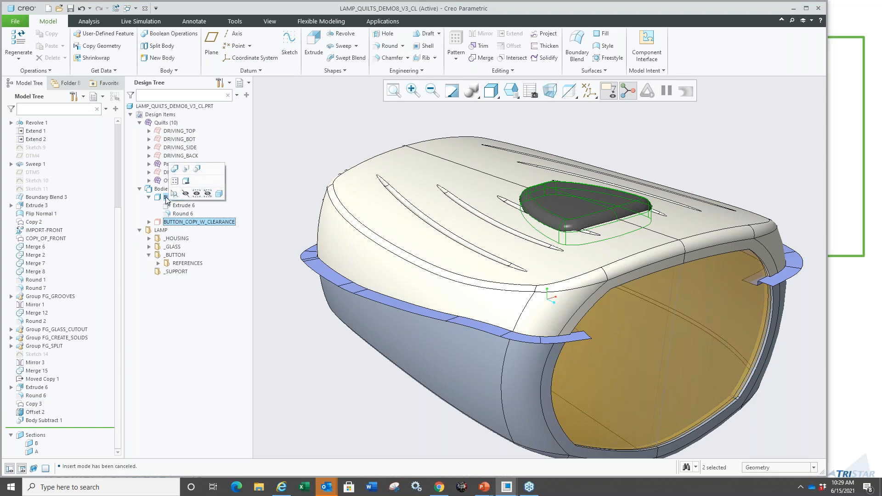
{"action": "left_click_drag", "start_coordinate": [173, 197], "coordinate": [173, 256]}
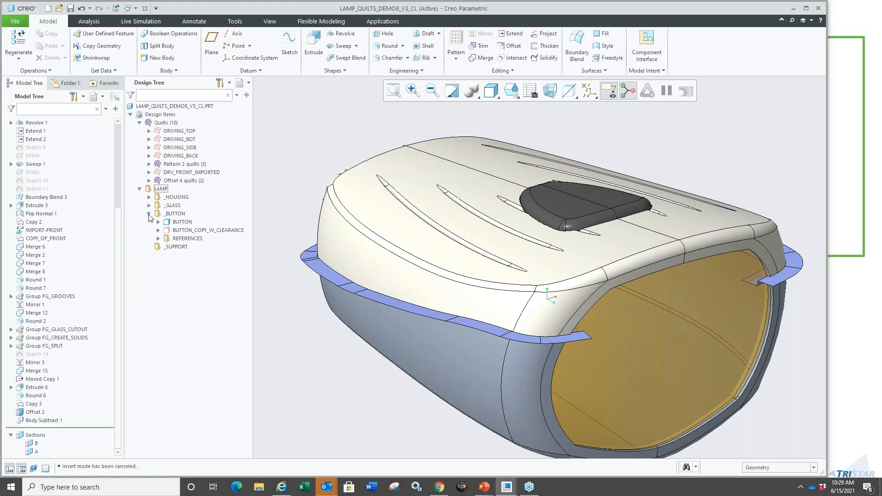
- Show a snapshot of the DRIVING_TOP quilt from the Design Tree
{"action": "left_click", "coordinate": [169, 132]}
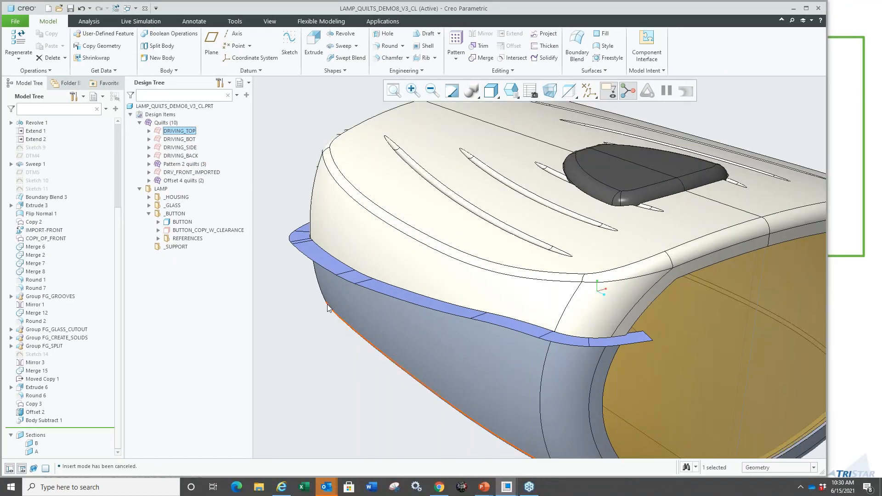
{"action": "right_click", "coordinate": [174, 133]}
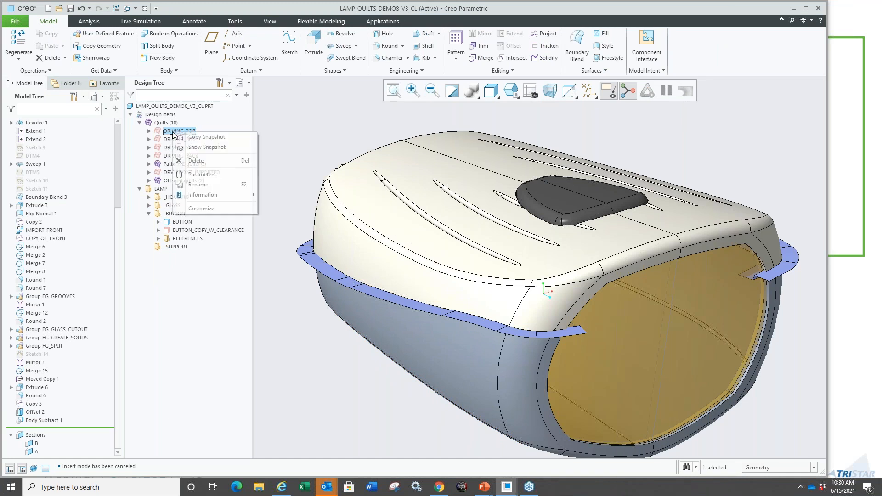
{"action": "left_click", "coordinate": [207, 147]}
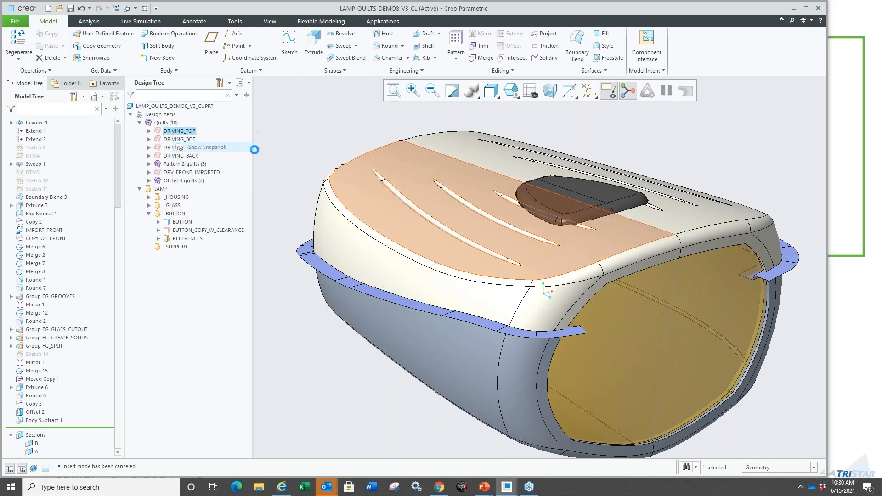
{"action": "mouse_move", "coordinate": [361, 164]}
{"action": "middle_mouse_down"}
{"action": "mouse_move", "coordinate": [309, 154]}
{"action": "mouse_move", "coordinate": [289, 124]}
{"action": "mouse_move", "coordinate": [281, 130]}
{"action": "mouse_move", "coordinate": [304, 150]}
{"action": "mouse_move", "coordinate": [288, 161]}
{"action": "middle_mouse_up"}
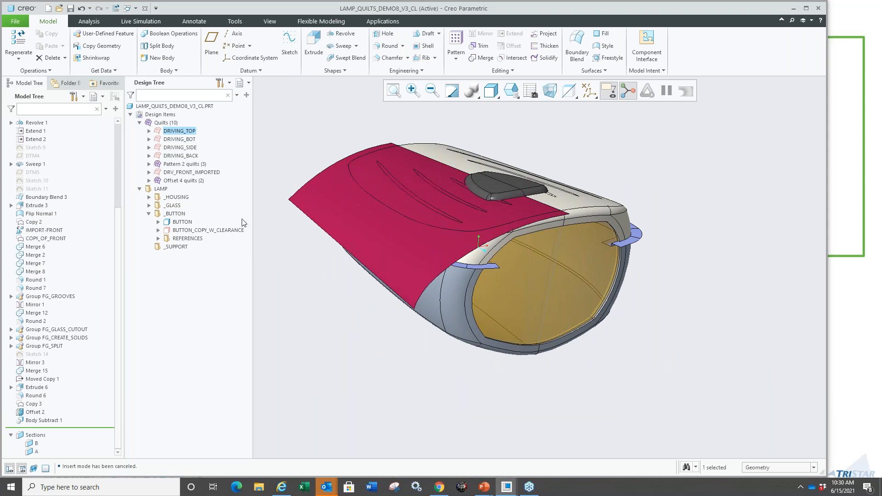
- Show a snapshot of the DRIVING_BOT quilt as well and examine both surfaces against the lamp model
{"action": "left_click", "coordinate": [178, 139]}
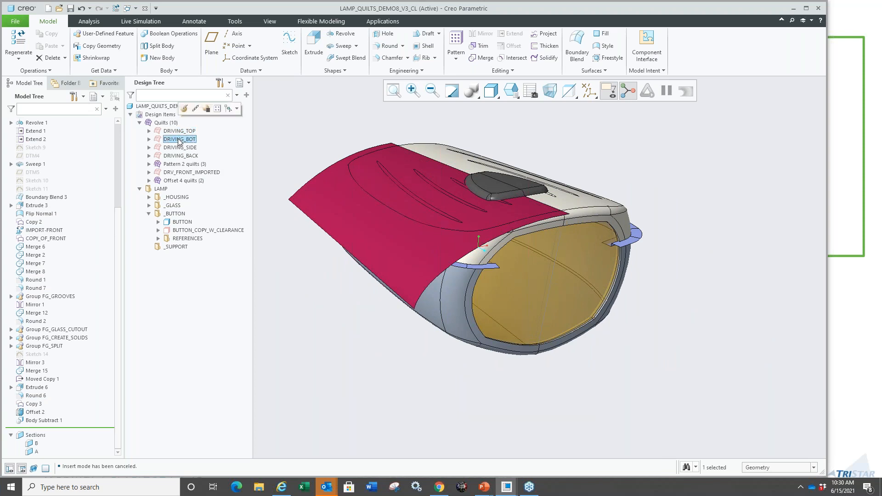
{"action": "right_click", "coordinate": [179, 141]}
{"action": "left_click", "coordinate": [204, 156]}
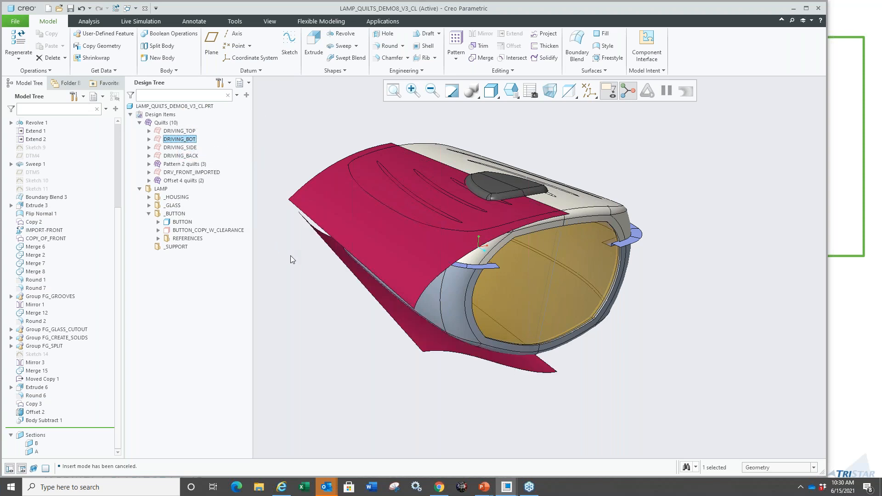
{"action": "mouse_move", "coordinate": [293, 254]}
{"action": "middle_mouse_down"}
{"action": "mouse_move", "coordinate": [301, 248]}
{"action": "mouse_move", "coordinate": [264, 139]}
{"action": "middle_mouse_up"}
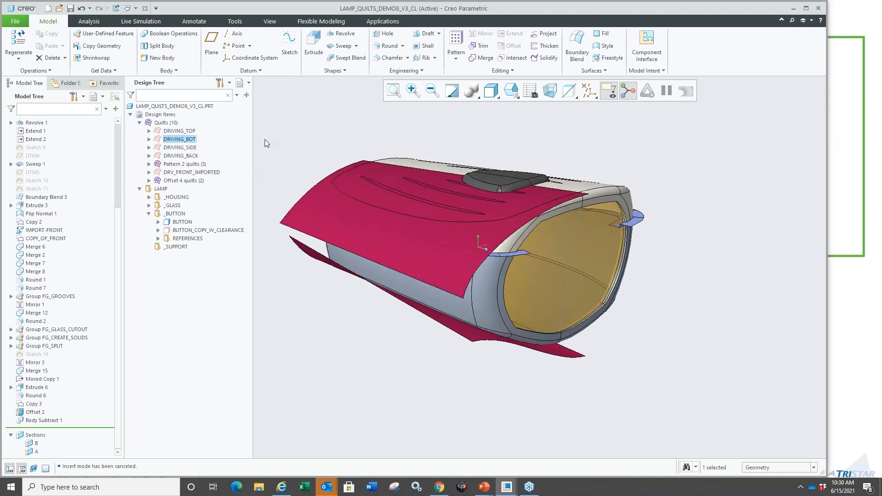
{"action": "right_click", "coordinate": [183, 141]}
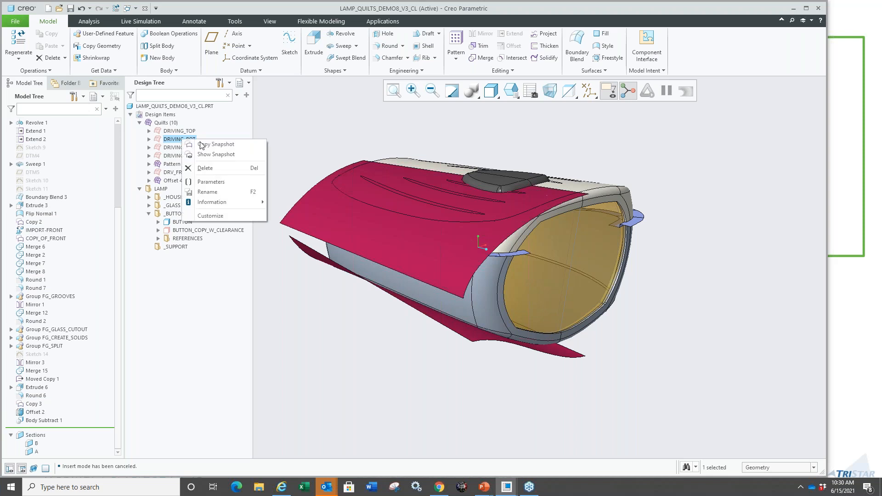
{"action": "left_click", "coordinate": [322, 135]}
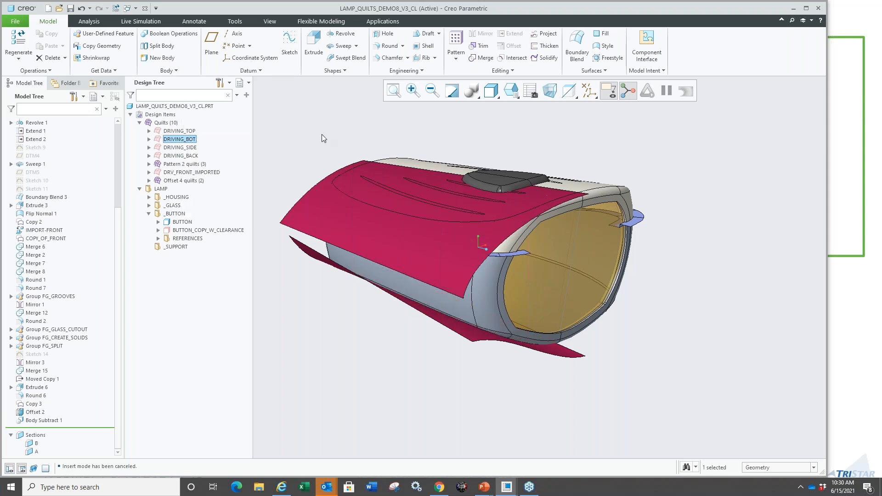
- Open the keyboard shortcut customization options and review only the commands with assigned shortcuts
{"action": "left_click", "coordinate": [16, 22]}
{"action": "left_click", "coordinate": [30, 227]}
{"action": "left_click", "coordinate": [220, 267]}
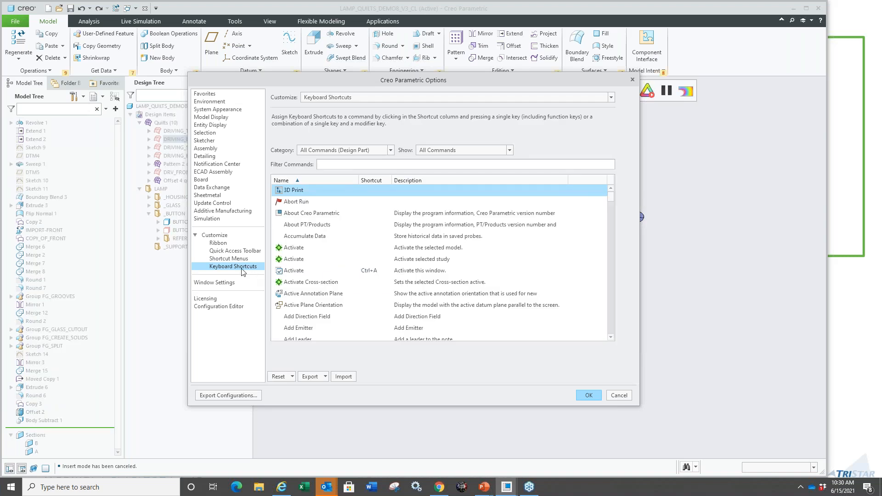
{"action": "left_click", "coordinate": [473, 151]}
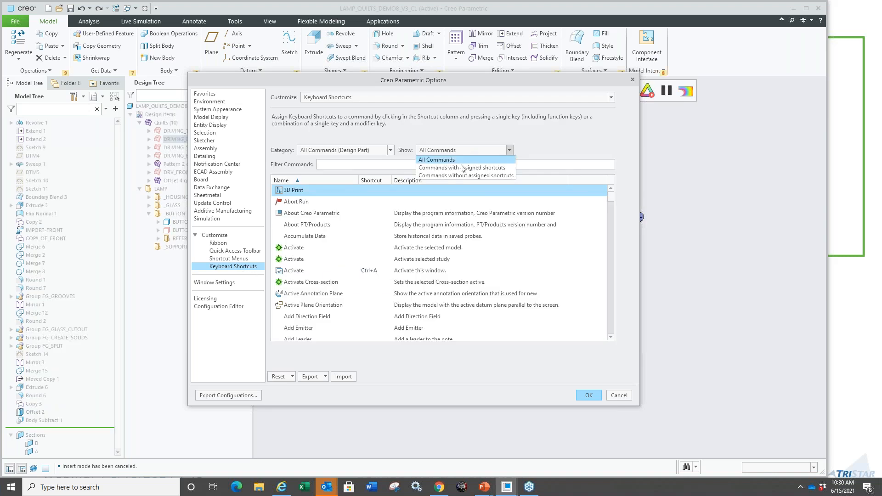
{"action": "left_click", "coordinate": [458, 169]}
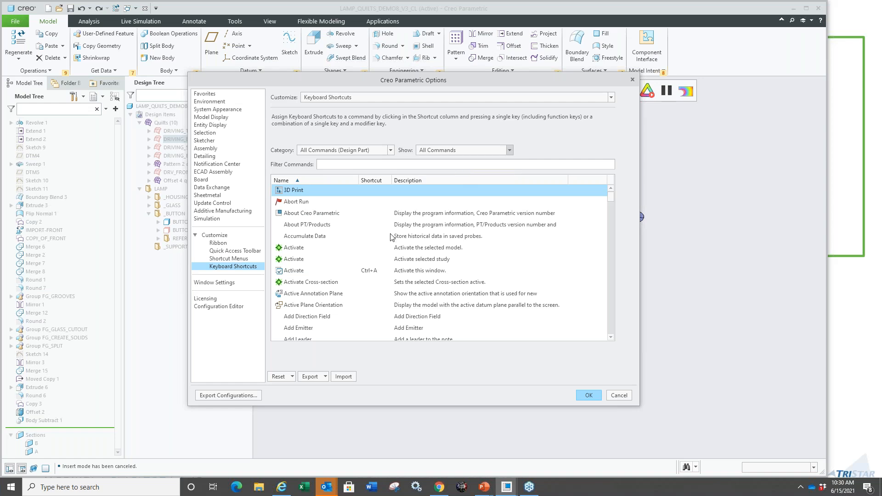
{"action": "scroll", "coordinate": [377, 239], "scroll_direction": "down", "scroll_amount": 8}
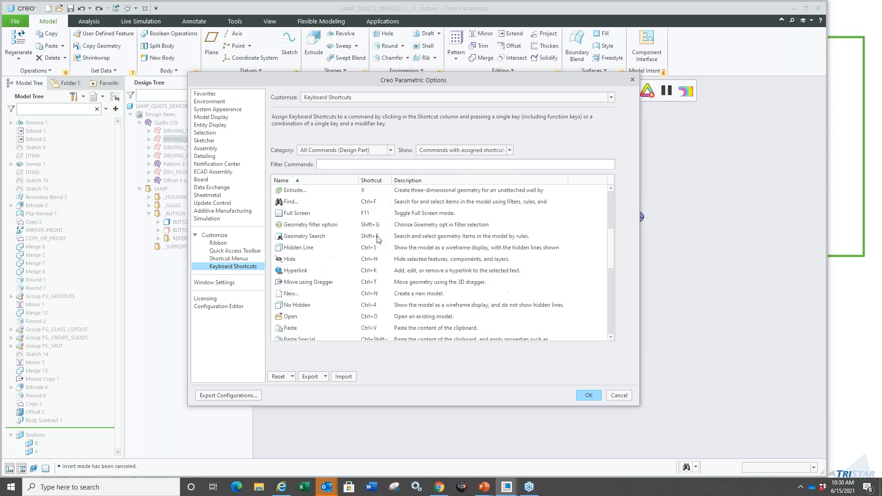
{"action": "scroll", "coordinate": [377, 239], "scroll_direction": "up", "scroll_amount": 5}
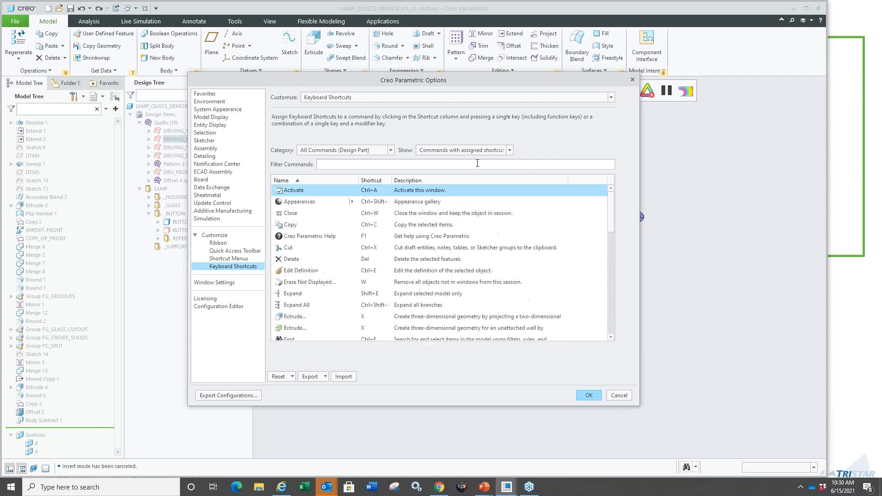
- List the commands without assigned shortcuts and filter them by "snapshot"
{"action": "left_click", "coordinate": [486, 150]}
{"action": "left_click", "coordinate": [462, 176]}
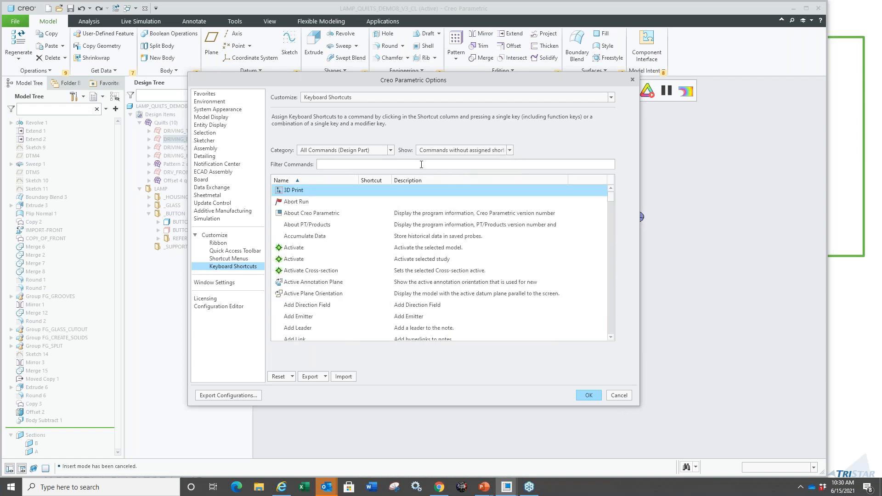
{"action": "scroll", "coordinate": [378, 254], "scroll_direction": "down", "scroll_amount": 5}
{"action": "scroll", "coordinate": [377, 248], "scroll_direction": "up", "scroll_amount": 5}
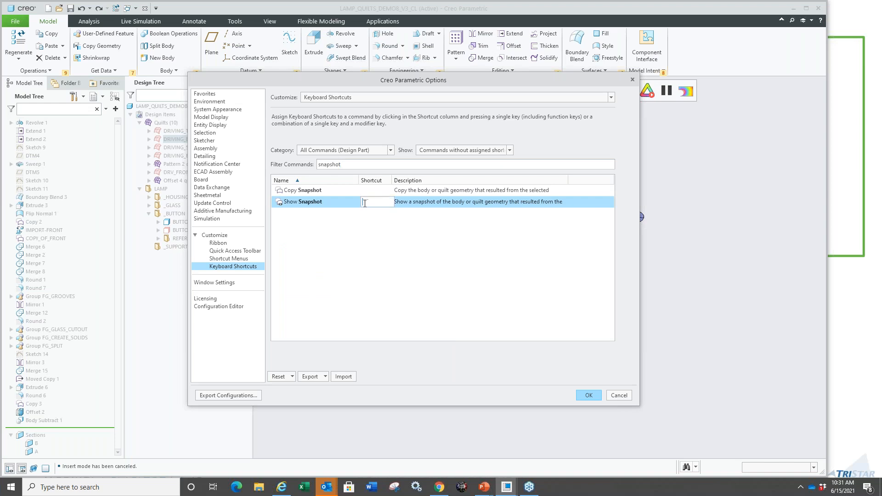
- Try to assign S as the Show Snapshot shortcut, decline taking it from Sketch, and close the options
{"action": "key", "text": "s"}
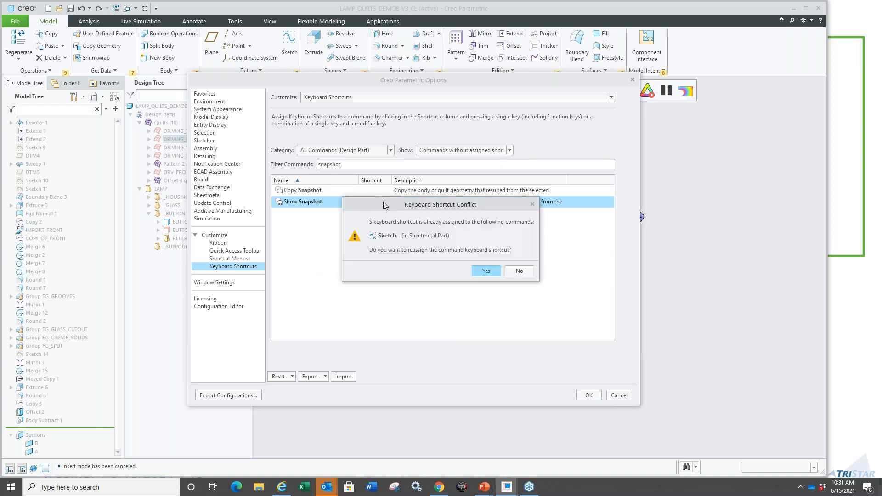
{"action": "left_click_drag", "start_coordinate": [379, 203], "coordinate": [367, 241]}
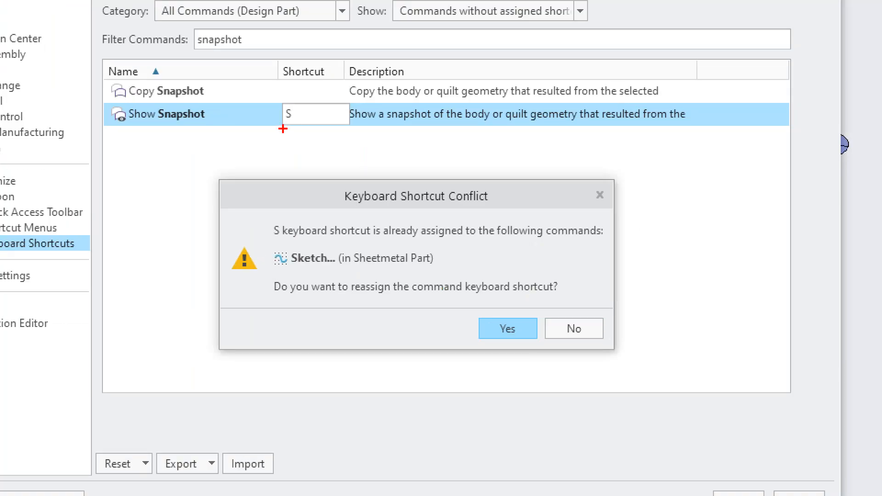
{"action": "left_click_drag", "start_coordinate": [287, 121], "coordinate": [287, 172], "text": "shift"}
{"action": "left_click_drag", "start_coordinate": [260, 237], "coordinate": [334, 270], "text": "ctrl"}
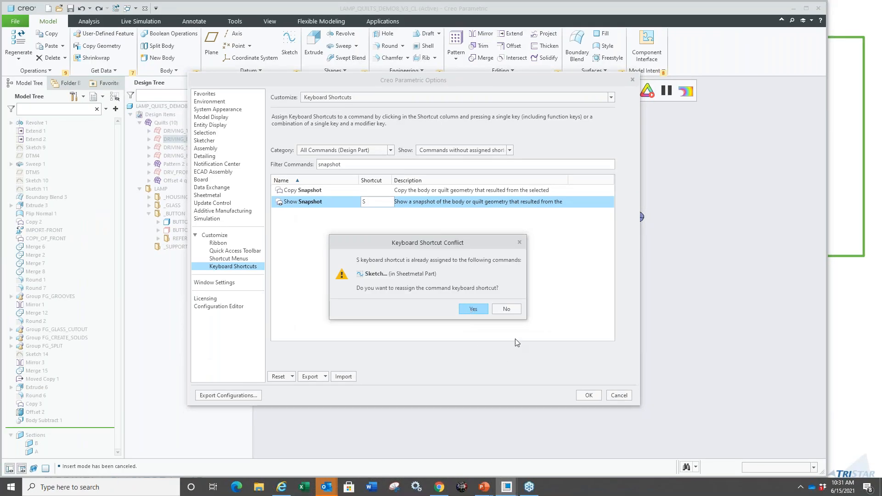
{"action": "left_click", "coordinate": [506, 309]}
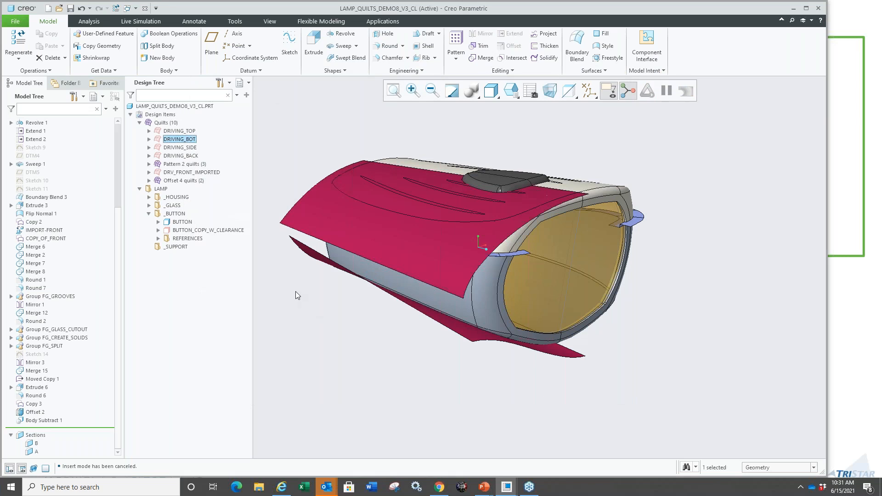
- Clear the snapshots, show the DRIVING_TOP, DRIVING_BOT, DRIVING_SIDE and DRIVING_BACK quilts as snapshots, and clear them again
{"action": "left_click", "coordinate": [296, 291]}
{"action": "scroll", "coordinate": [299, 189], "scroll_direction": "down", "scroll_amount": 2}
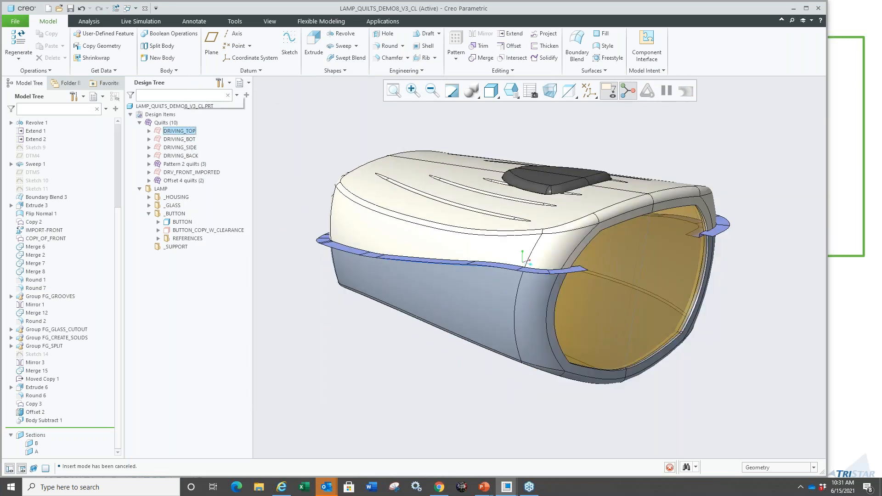
{"action": "left_click", "coordinate": [178, 139]}
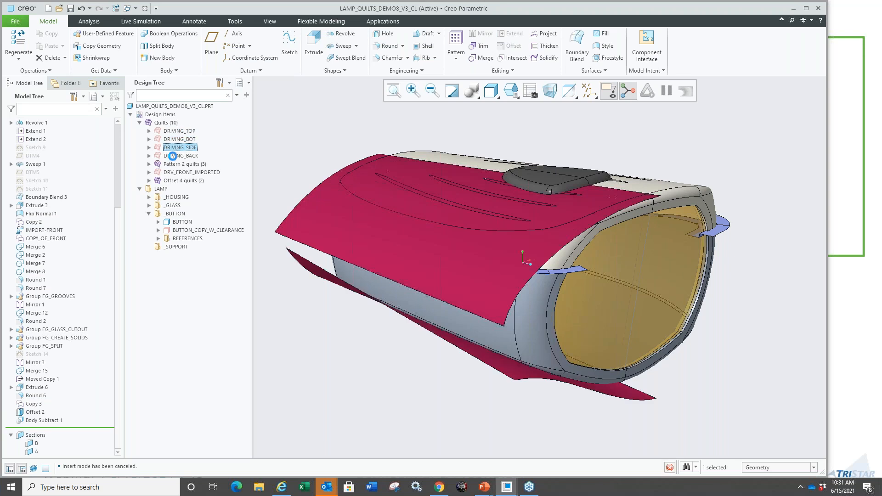
{"action": "left_click", "coordinate": [180, 155]}
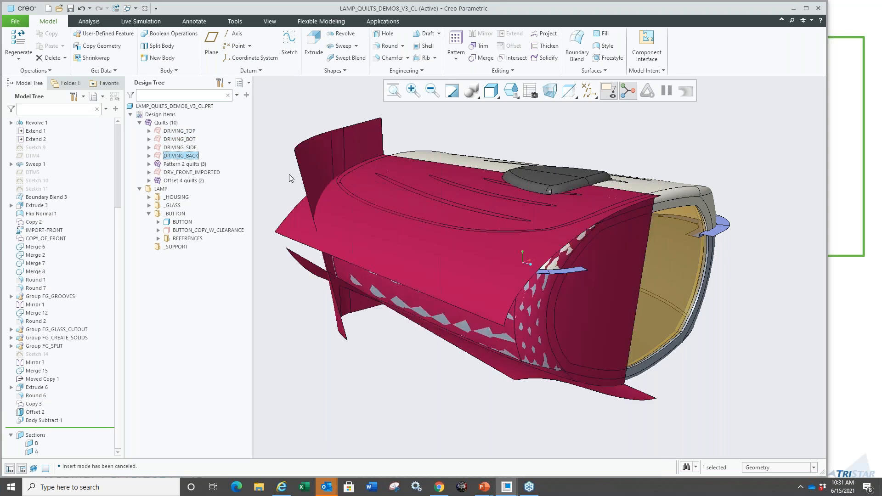
{"action": "left_click", "coordinate": [277, 176]}
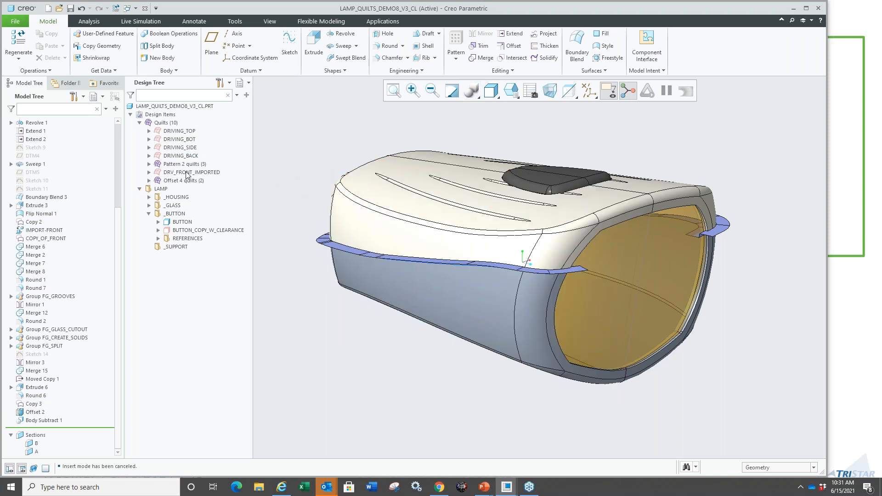
- Expand DRIVING_BACK and DRIVING_SIDE, and show snapshots of the side quilt at Revolve 1, Extend 1 and Extend 2 in turn
{"action": "left_click", "coordinate": [149, 156]}
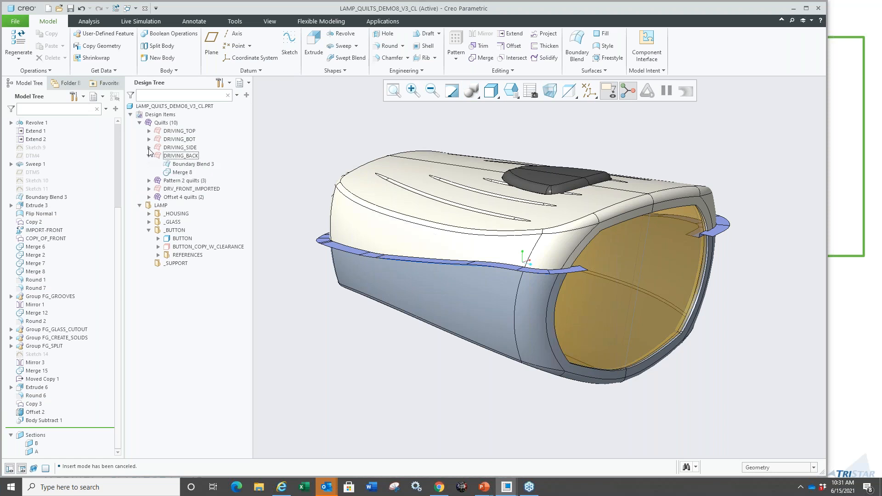
{"action": "left_click", "coordinate": [149, 148]}
{"action": "left_click", "coordinate": [183, 156]}
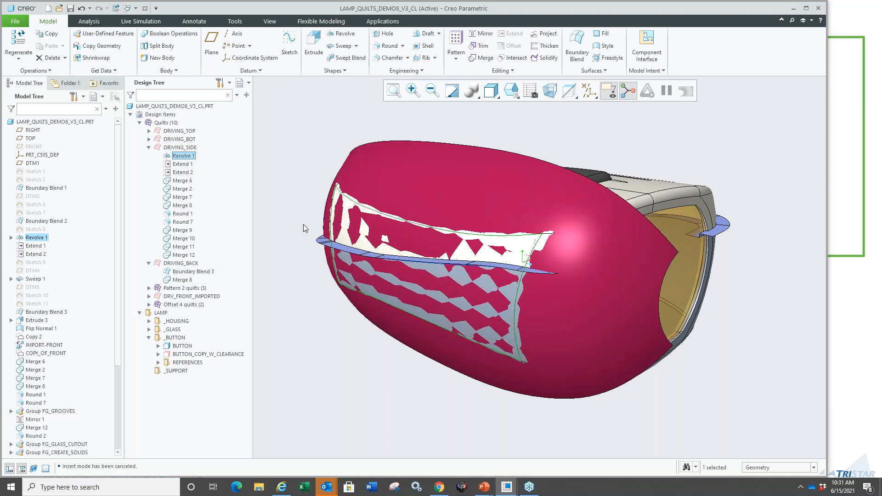
{"action": "mouse_move", "coordinate": [290, 215]}
{"action": "middle_mouse_down"}
{"action": "mouse_move", "coordinate": [337, 203]}
{"action": "mouse_move", "coordinate": [354, 211]}
{"action": "mouse_move", "coordinate": [278, 214]}
{"action": "middle_mouse_up"}
{"action": "left_click", "coordinate": [183, 165]}
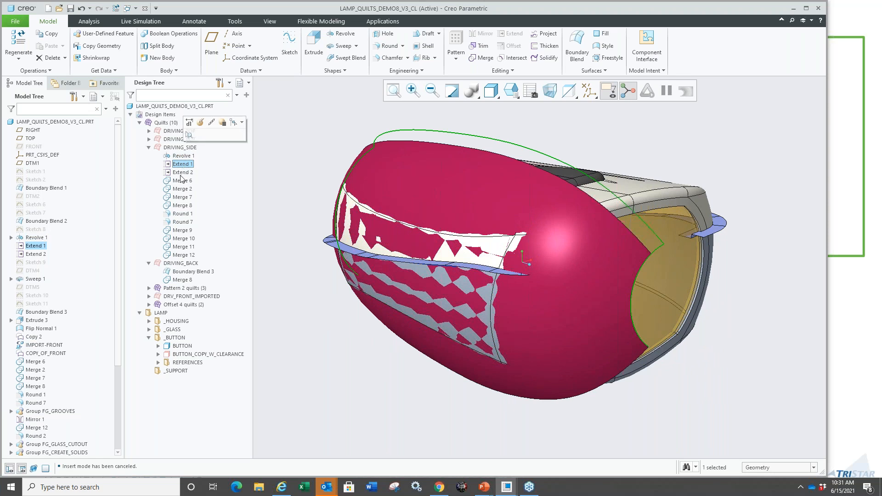
{"action": "left_click", "coordinate": [182, 173]}
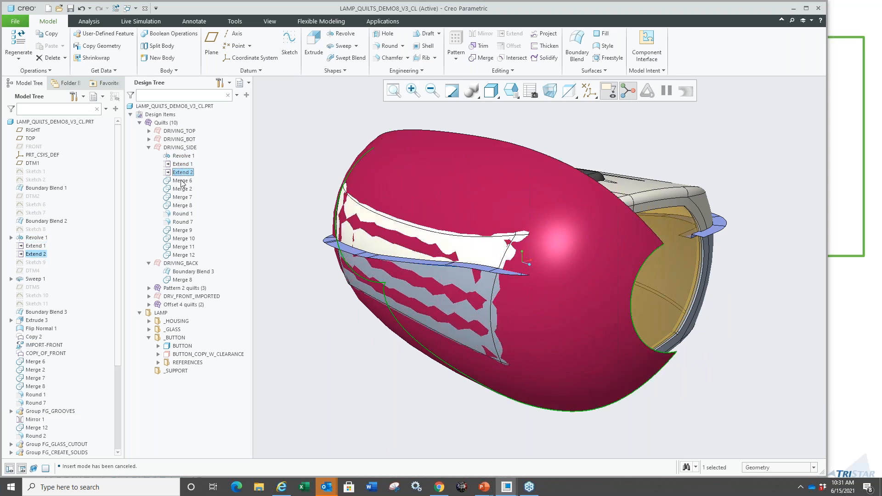
- Step the DRIVING_SIDE snapshot through Merge 6, 2, 7 and 8, Round 1 and 7, and locate Merge 9 in the Model Tree
{"action": "left_click", "coordinate": [182, 180]}
{"action": "left_click", "coordinate": [182, 189]}
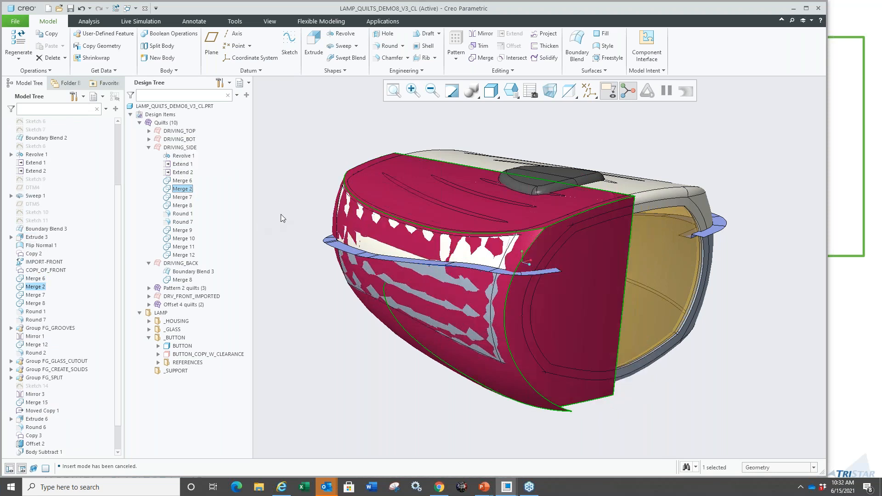
{"action": "middle_click_drag", "start_coordinate": [279, 216], "coordinate": [352, 219]}
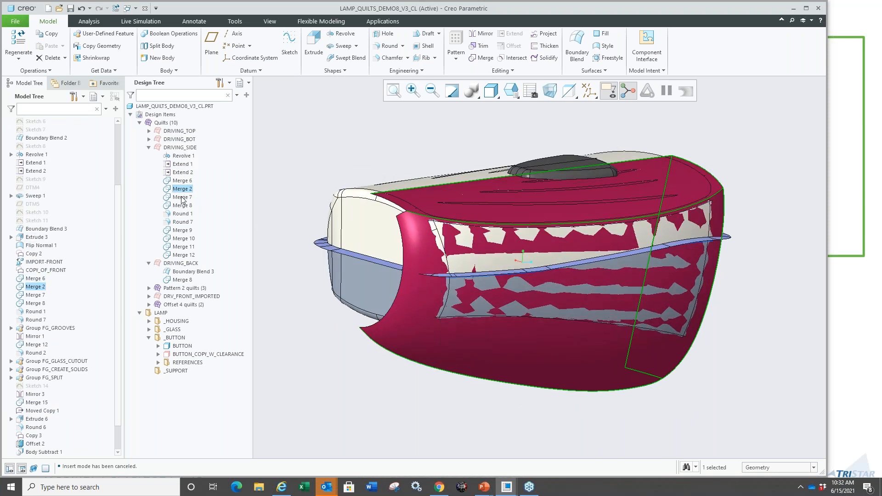
{"action": "left_click", "coordinate": [182, 197]}
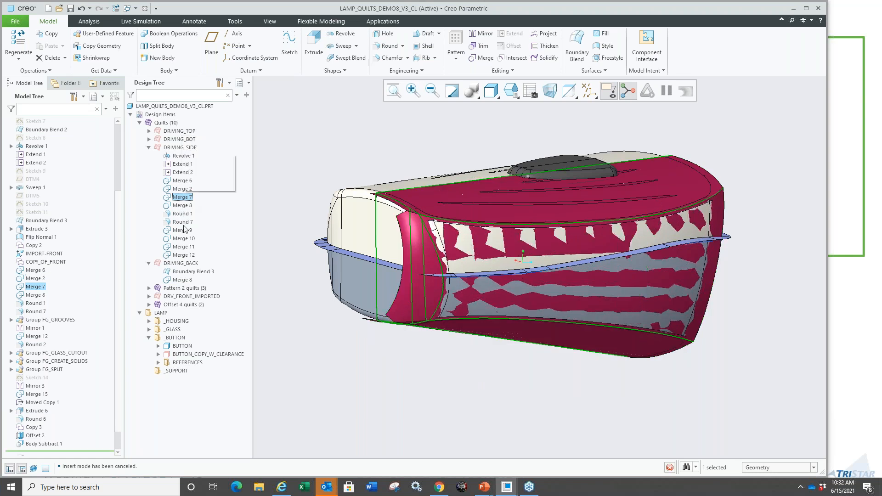
{"action": "left_click", "coordinate": [182, 206]}
{"action": "left_click", "coordinate": [182, 214]}
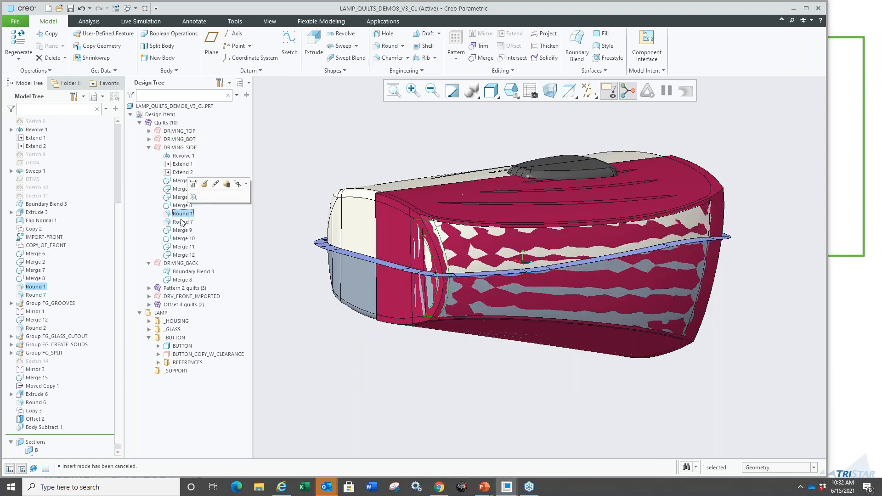
{"action": "left_click", "coordinate": [182, 222]}
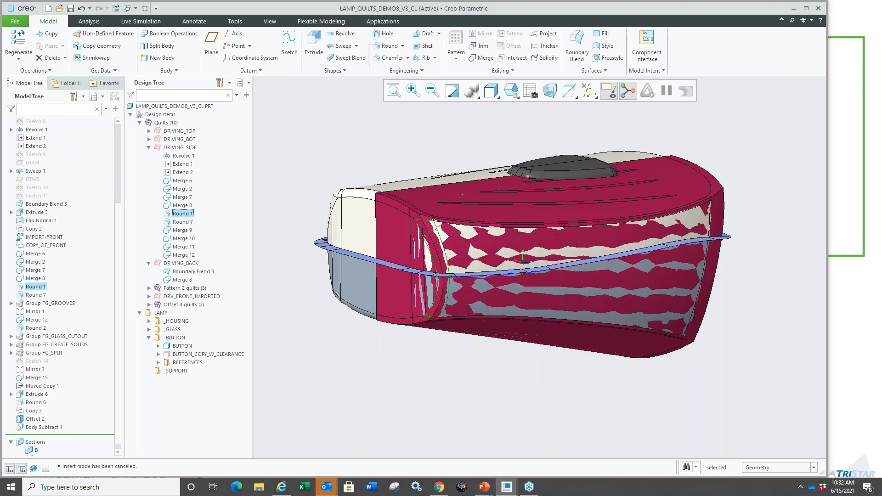
{"action": "left_click", "coordinate": [183, 230]}
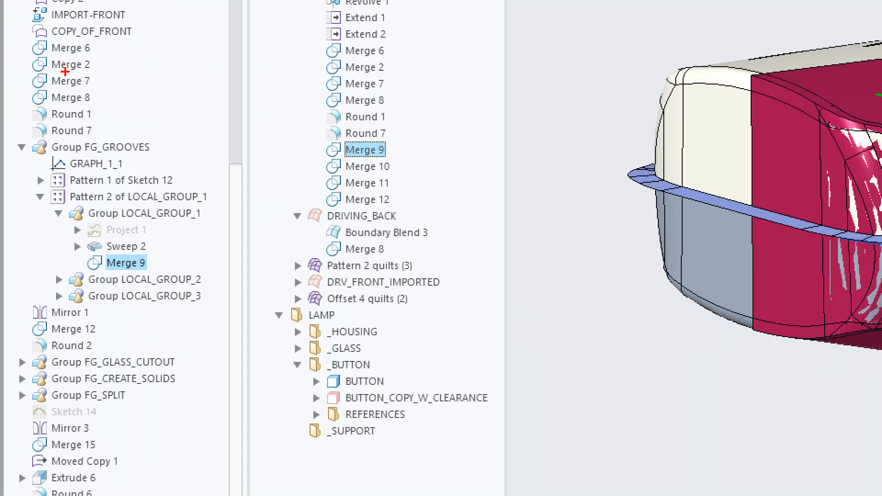
{"action": "mouse_move", "coordinate": [92, 471]}
{"action": "left_mouse_down"}
{"action": "mouse_move", "coordinate": [176, 434]}
{"action": "mouse_move", "coordinate": [168, 251]}
{"action": "left_mouse_up"}
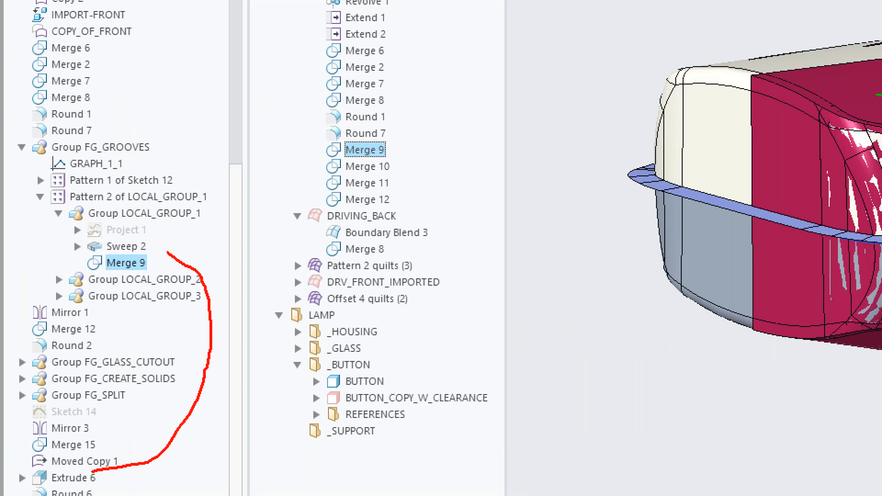
- Clear the DRIVING_SIDE snapshot and collapse the DRIVING_SIDE and DRIVING_BACK quilts in the Design Tree
{"action": "key", "text": "Escape"}
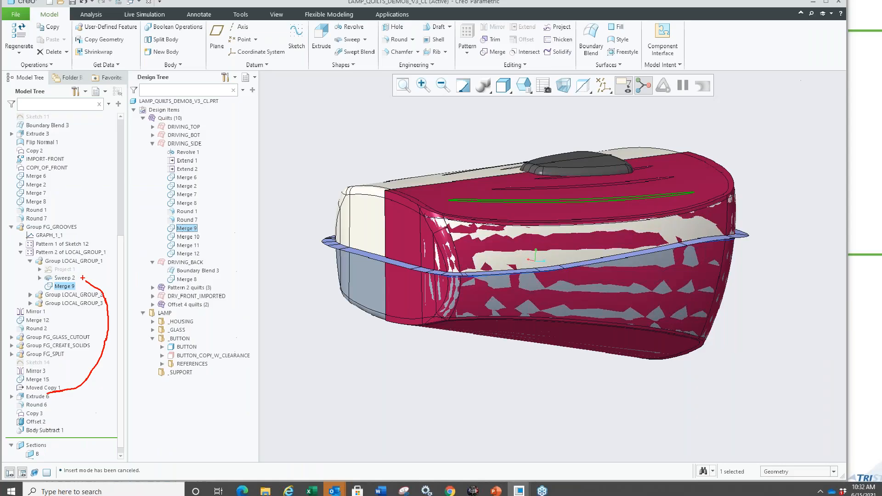
{"action": "mouse_move", "coordinate": [306, 308]}
{"action": "middle_mouse_down"}
{"action": "mouse_move", "coordinate": [253, 309]}
{"action": "mouse_move", "coordinate": [278, 321]}
{"action": "middle_mouse_up"}
{"action": "left_click", "coordinate": [278, 321]}
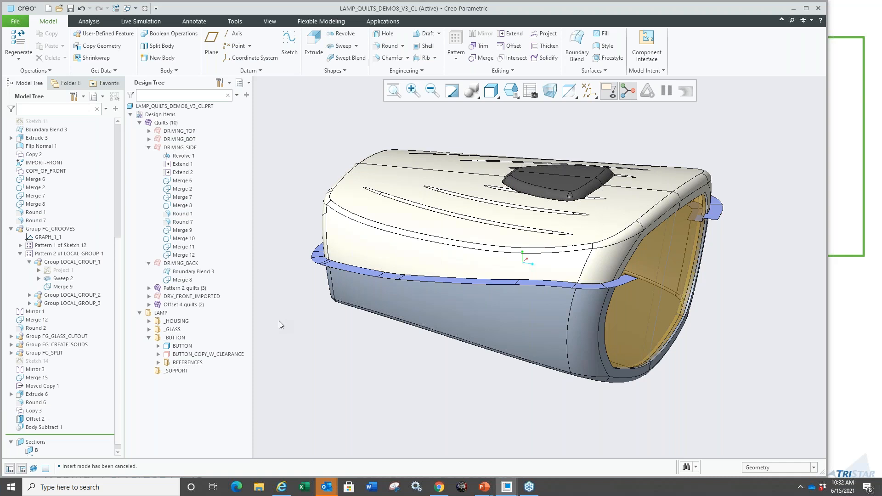
{"action": "left_click", "coordinate": [149, 148]}
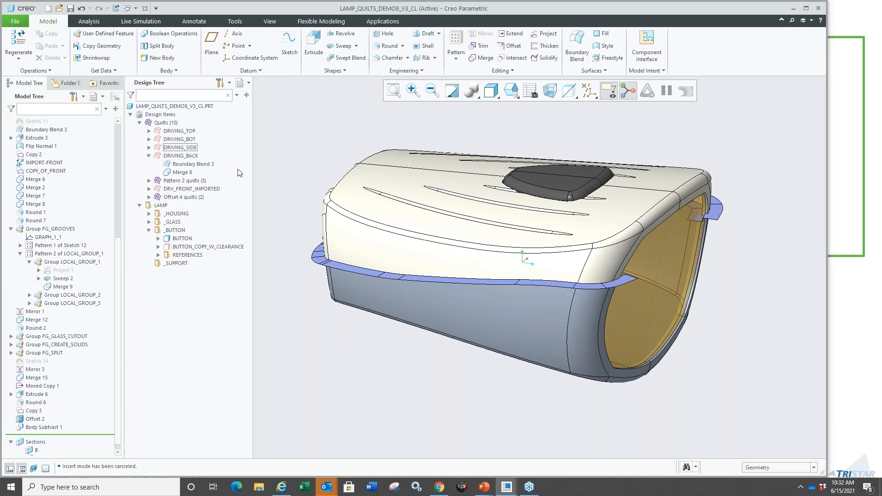
{"action": "left_click", "coordinate": [150, 156]}
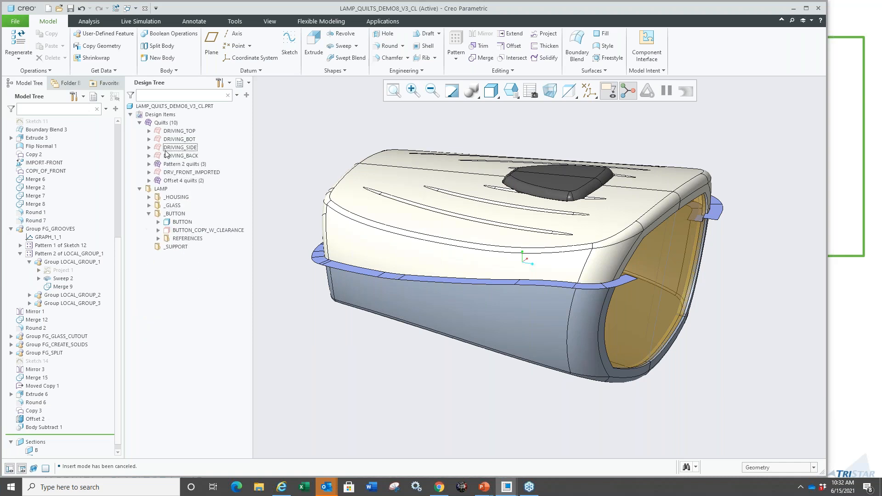
- Move the DRIVING_TOP, DRIVING_BOT, DRIVING_SIDE, DRIVING_BACK and DRV_FRONT_IMPORTED quilts into the DRV_SRFS_HOUSING group under LAMP's _HOUSING
{"action": "left_click", "coordinate": [177, 131]}
{"action": "left_click", "coordinate": [170, 140], "text": "ctrl"}
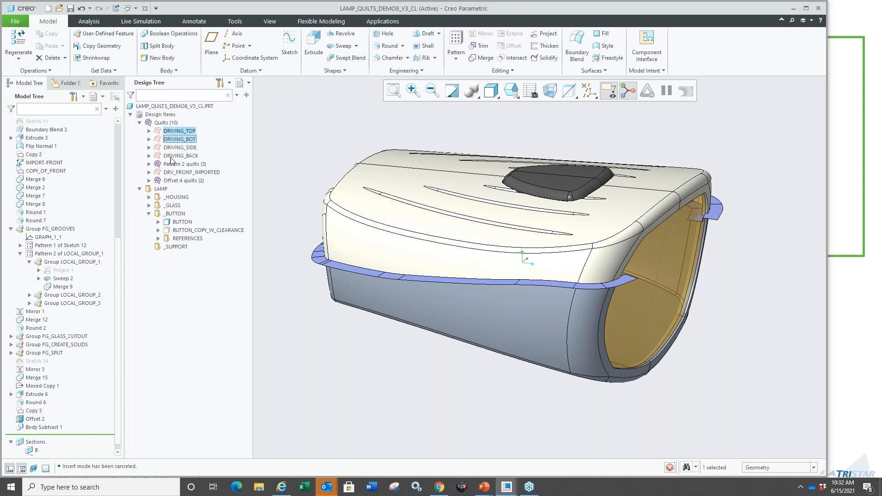
{"action": "left_click", "coordinate": [189, 173], "text": "shift"}
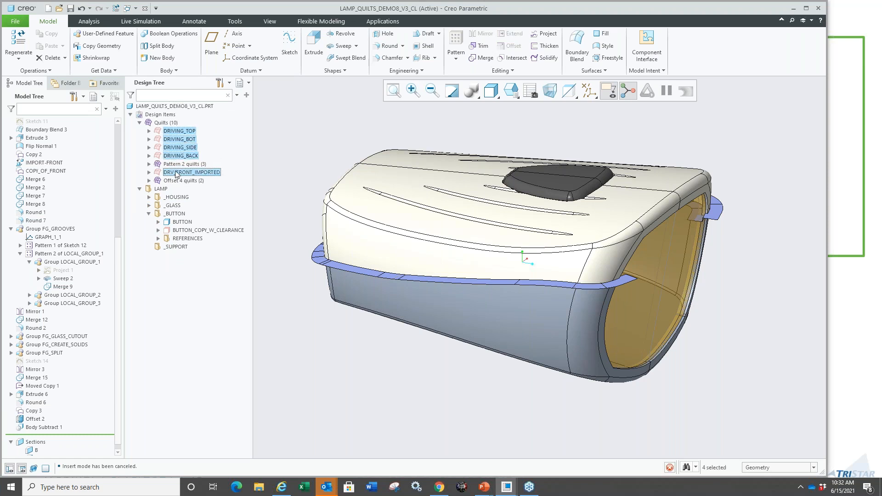
{"action": "left_click", "coordinate": [149, 197]}
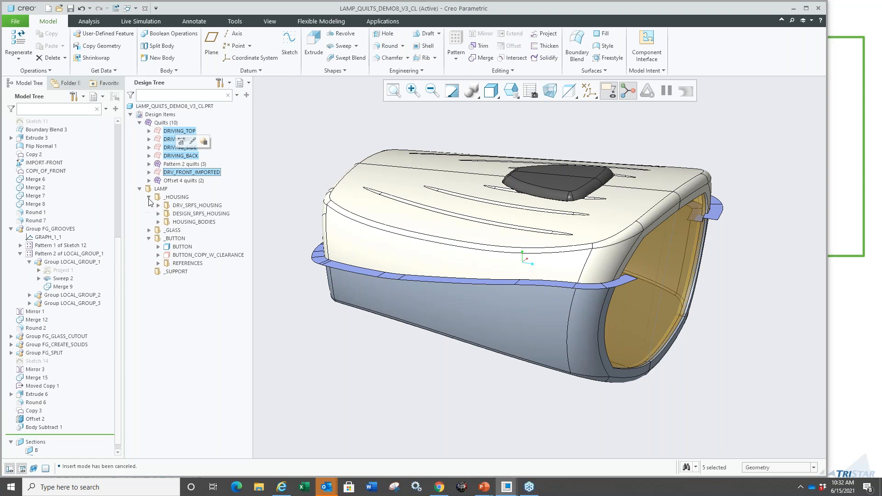
{"action": "left_click", "coordinate": [158, 205]}
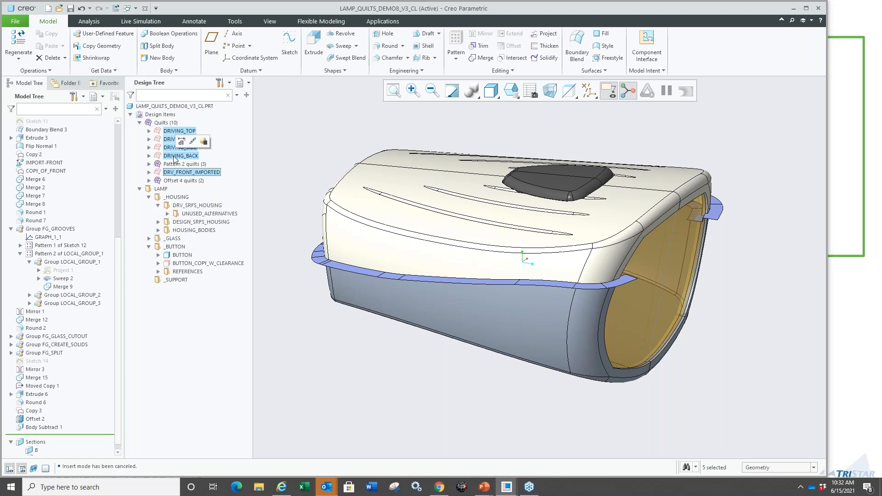
{"action": "left_click_drag", "start_coordinate": [174, 132], "coordinate": [186, 208]}
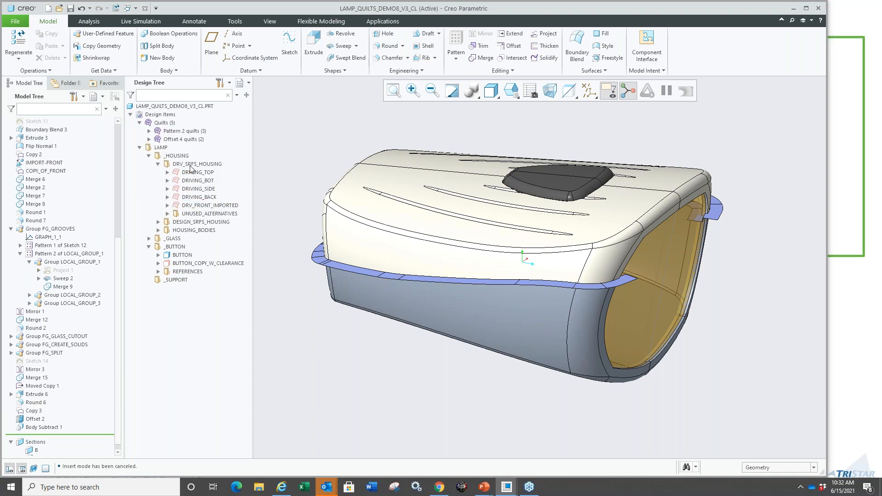
{"action": "scroll", "coordinate": [311, 186], "scroll_direction": "up", "scroll_amount": 1}
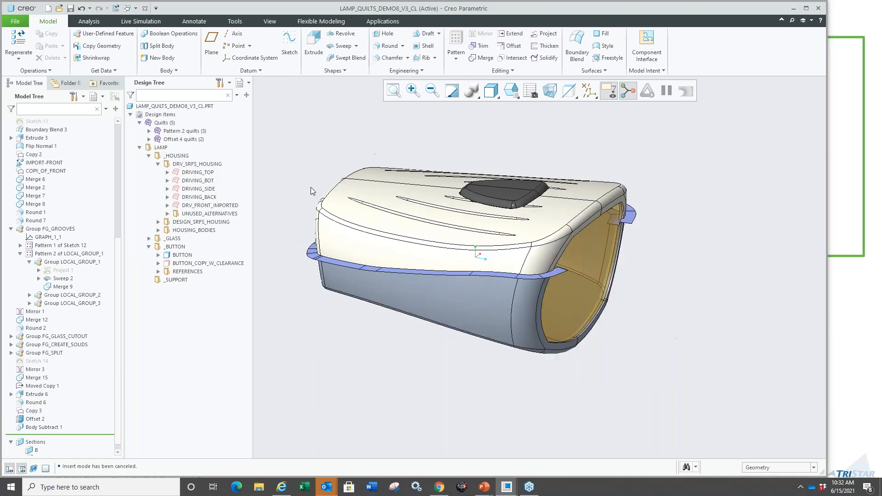
{"action": "scroll", "coordinate": [316, 191], "scroll_direction": "down", "scroll_amount": 2}
{"action": "mouse_move", "coordinate": [321, 219]}
{"action": "middle_mouse_down"}
{"action": "mouse_move", "coordinate": [289, 209]}
{"action": "mouse_move", "coordinate": [293, 227]}
{"action": "middle_mouse_up"}
{"action": "scroll", "coordinate": [301, 215], "scroll_direction": "up", "scroll_amount": 1}
{"action": "scroll", "coordinate": [281, 181], "scroll_direction": "down", "scroll_amount": 1}
{"action": "scroll", "coordinate": [288, 214], "scroll_direction": "up", "scroll_amount": 1}
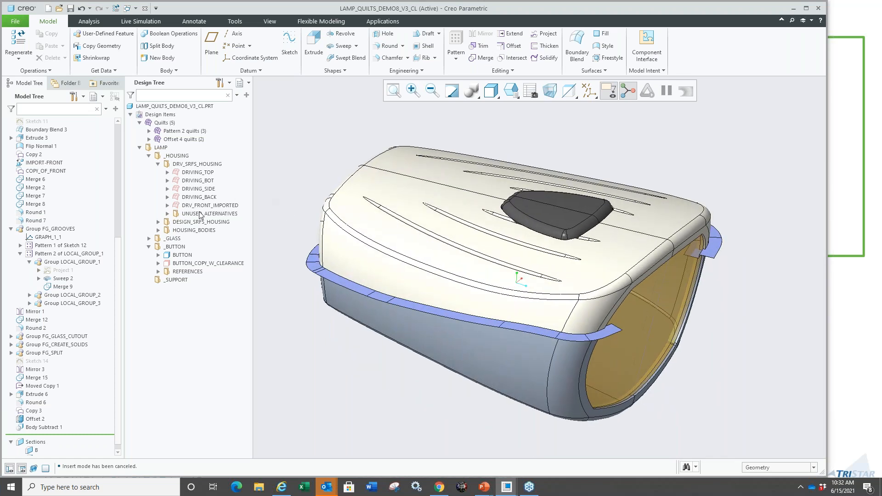
- Create a custom group inside the _HOUSING group and name it GROOVES
{"action": "left_click", "coordinate": [170, 156]}
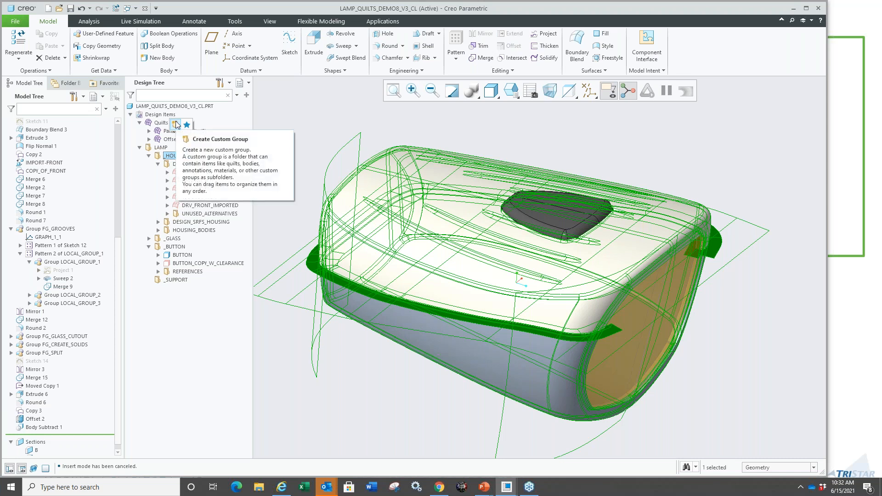
{"action": "left_click", "coordinate": [177, 125]}
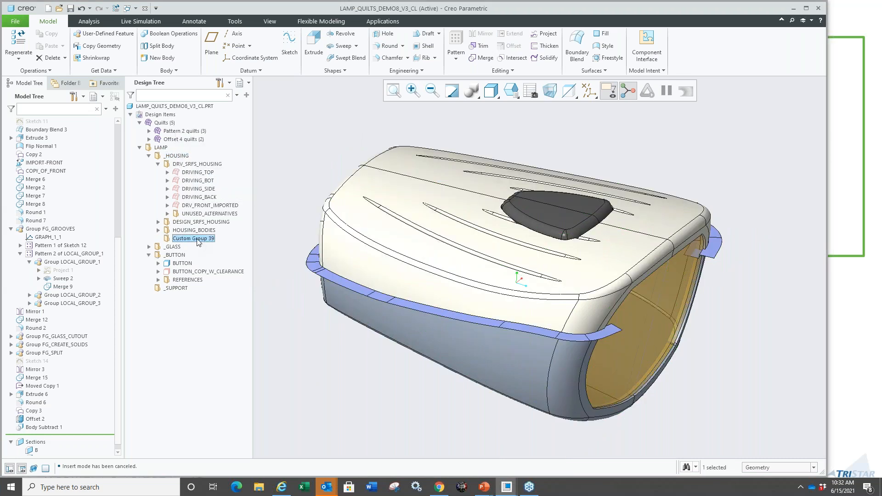
{"action": "left_click", "coordinate": [198, 242]}
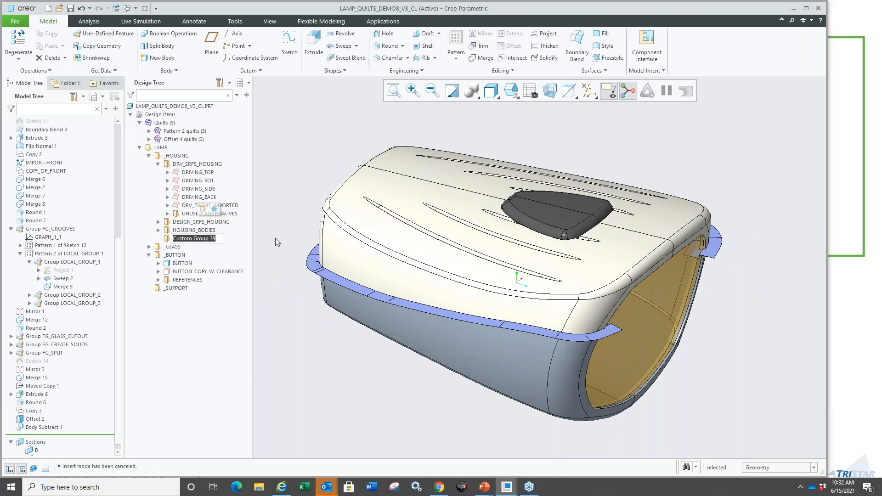
{"action": "type", "text": "GROOVES"}
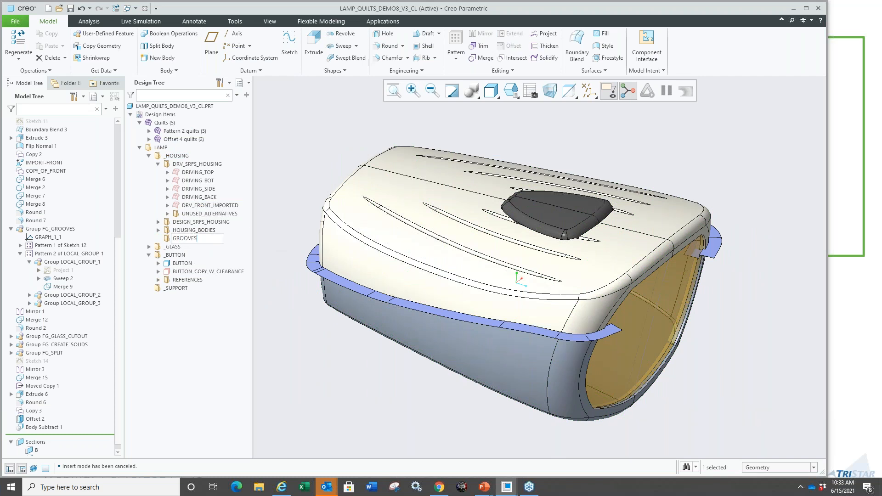
{"action": "key", "text": "Return"}
{"action": "left_click", "coordinate": [292, 295]}
- Expand Pattern 2 quilts in the Design Tree and show its three groove quilts as snapshots one after another
{"action": "scroll", "coordinate": [486, 254], "scroll_direction": "down", "scroll_amount": 3}
{"action": "scroll", "coordinate": [434, 261], "scroll_direction": "up", "scroll_amount": 2}
{"action": "middle_click_drag", "start_coordinate": [431, 264], "coordinate": [400, 239]}
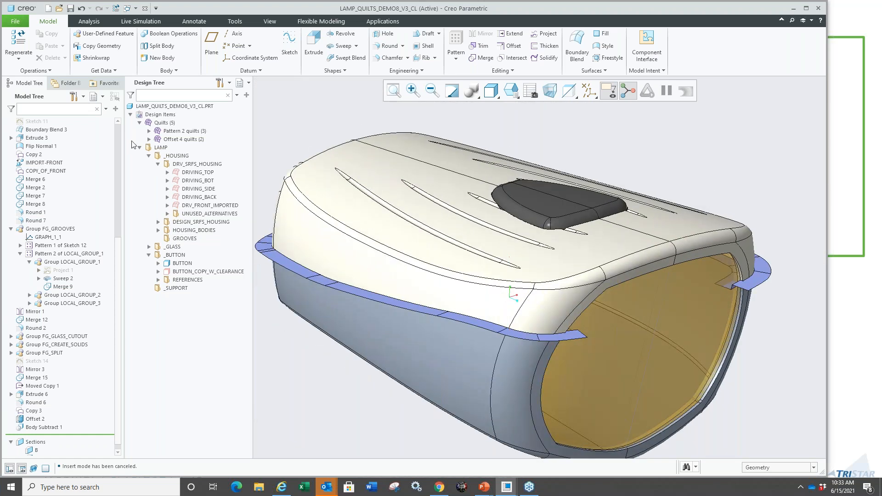
{"action": "left_click", "coordinate": [149, 130]}
{"action": "left_click", "coordinate": [186, 139]}
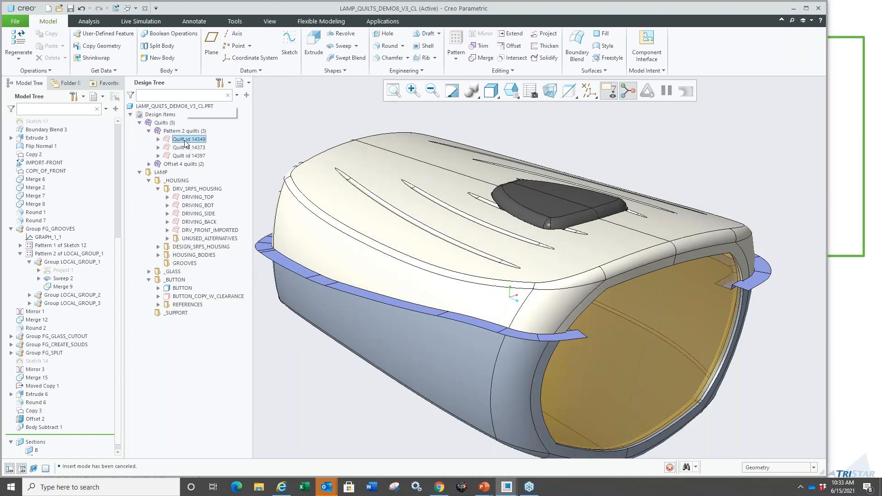
{"action": "scroll", "coordinate": [503, 267], "scroll_direction": "down", "scroll_amount": 5}
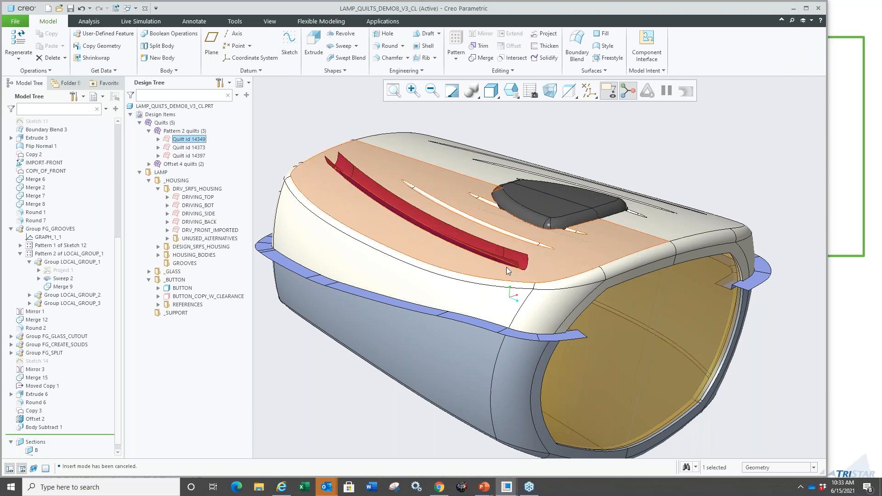
{"action": "mouse_move", "coordinate": [499, 267]}
{"action": "middle_mouse_down"}
{"action": "mouse_move", "coordinate": [464, 260]}
{"action": "mouse_move", "coordinate": [486, 274]}
{"action": "mouse_move", "coordinate": [505, 262]}
{"action": "middle_mouse_up"}
{"action": "scroll", "coordinate": [514, 260], "scroll_direction": "up", "scroll_amount": 3}
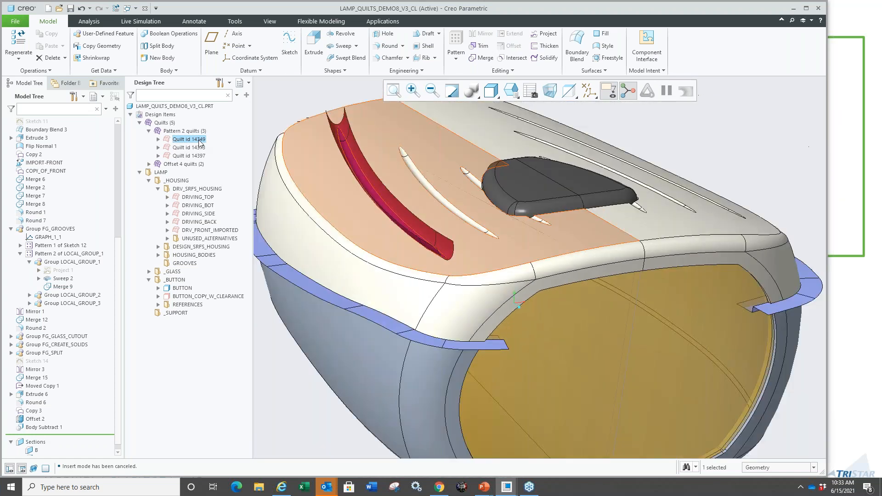
{"action": "right_click", "coordinate": [198, 143]}
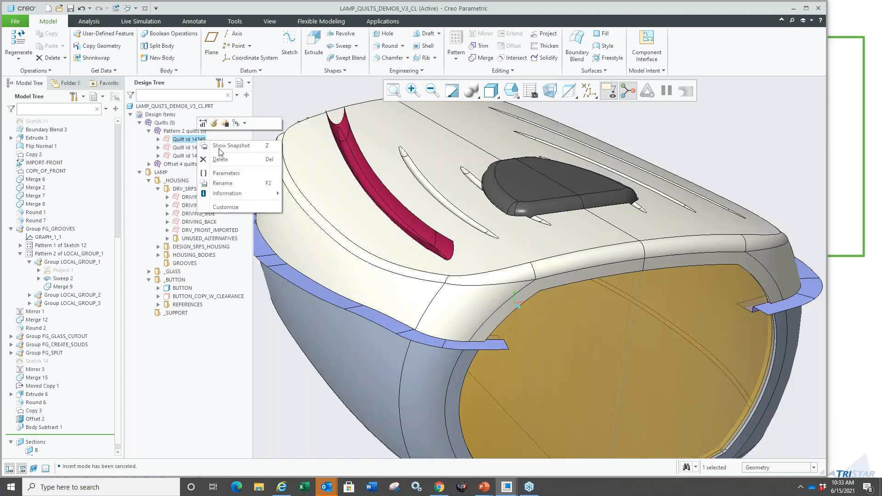
{"action": "left_click", "coordinate": [304, 97]}
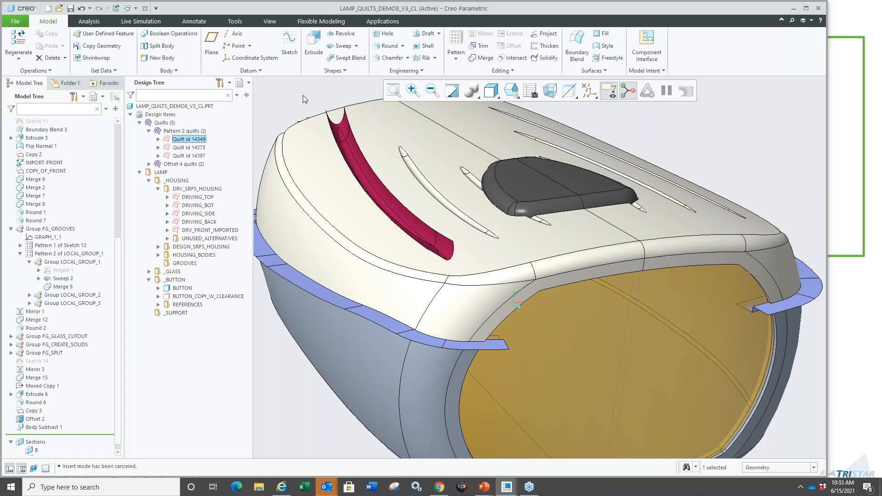
{"action": "left_click", "coordinate": [182, 147]}
{"action": "left_click", "coordinate": [183, 156]}
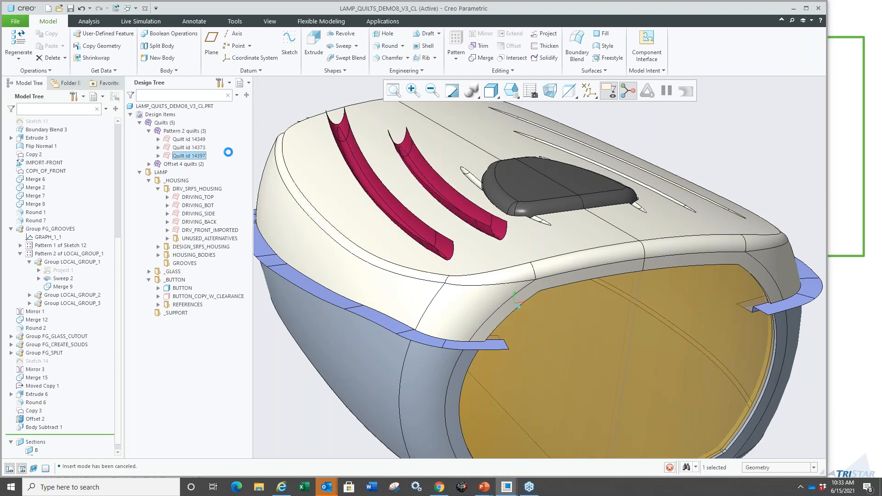
- Clear the groove quilt snapshots and select the Pattern 2 quilts group in the Design Tree
{"action": "scroll", "coordinate": [359, 201], "scroll_direction": "up", "scroll_amount": 2}
{"action": "left_click", "coordinate": [177, 130]}
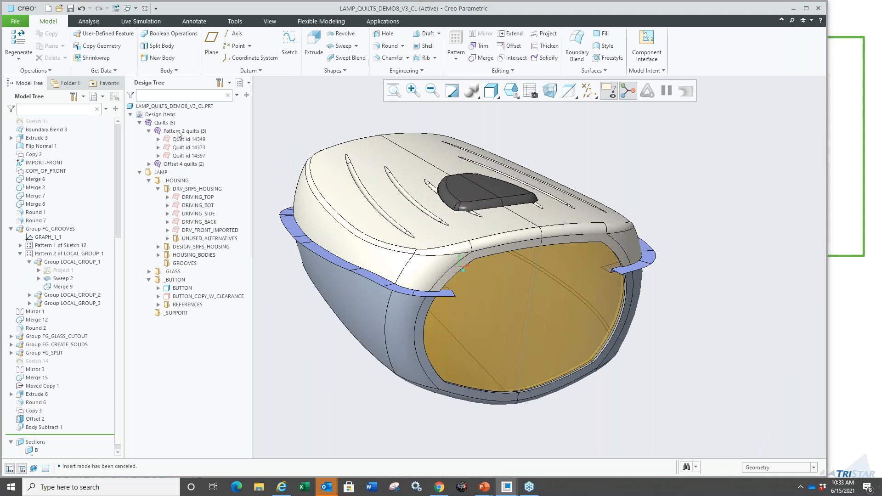
{"action": "left_click", "coordinate": [178, 132]}
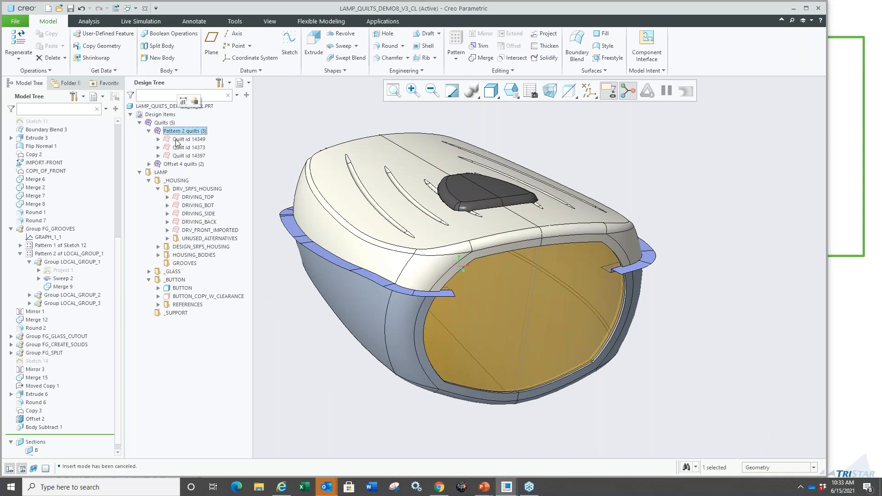
- Move the Pattern 2 quilts group into the GROOVES folder under _HOUSING in the design tree
{"action": "left_click_drag", "start_coordinate": [182, 131], "coordinate": [184, 264]}
{"action": "left_click", "coordinate": [183, 232]}
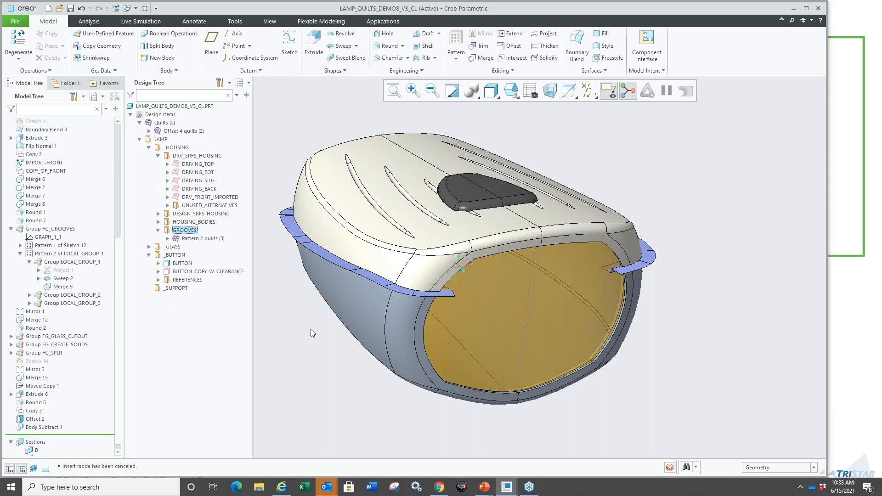
{"action": "left_click", "coordinate": [311, 329]}
{"action": "middle_click_drag", "start_coordinate": [255, 253], "coordinate": [263, 265], "text": "shift"}
- Expand Offset 4 quilts and show the snapshot of its GLASS_BASE quilt on the lamp
{"action": "left_click", "coordinate": [149, 132]}
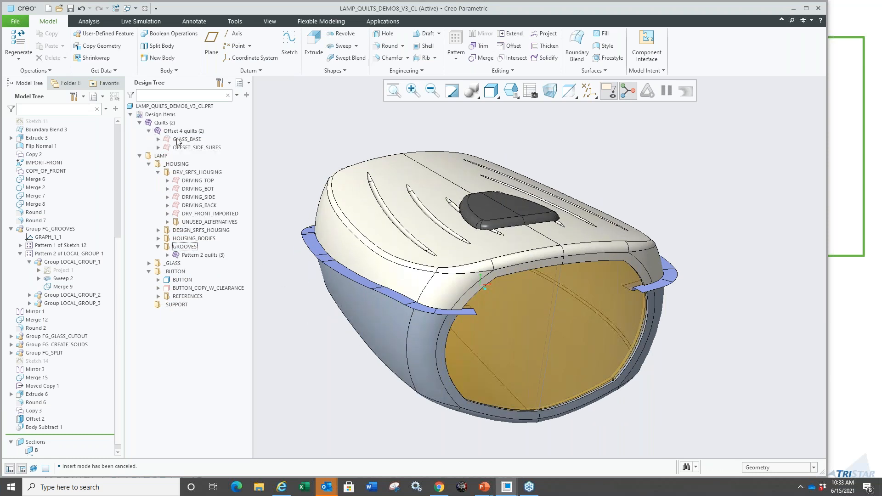
{"action": "left_click", "coordinate": [186, 140]}
{"action": "left_click", "coordinate": [194, 148]}
{"action": "left_click", "coordinate": [187, 139]}
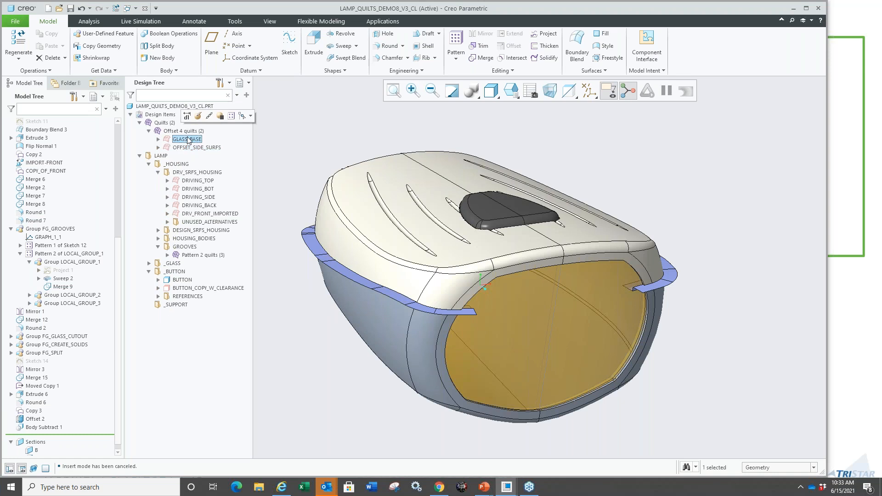
{"action": "right_click", "coordinate": [188, 139]}
{"action": "left_click", "coordinate": [224, 153]}
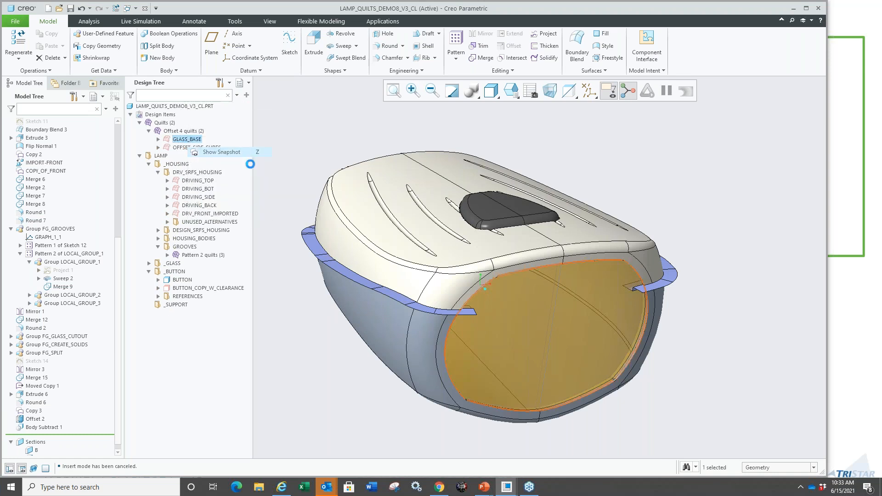
{"action": "scroll", "coordinate": [617, 351], "scroll_direction": "down", "scroll_amount": 2}
{"action": "scroll", "coordinate": [593, 243], "scroll_direction": "up", "scroll_amount": 3}
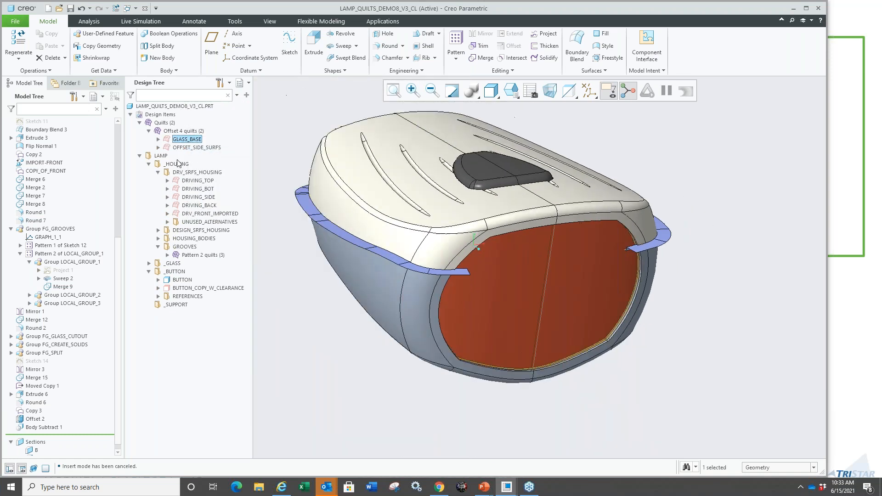
- Move the Offset 4 quilts group into the _GLASS folder, directly below DRV_SRFS_GLASS
{"action": "left_click", "coordinate": [197, 147], "text": "ctrl"}
{"action": "left_click", "coordinate": [176, 132]}
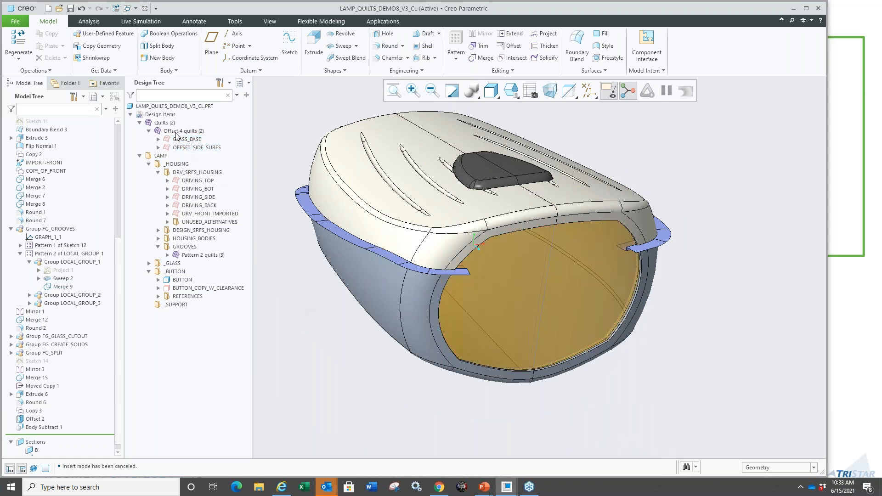
{"action": "left_click_drag", "start_coordinate": [176, 145], "coordinate": [172, 267]}
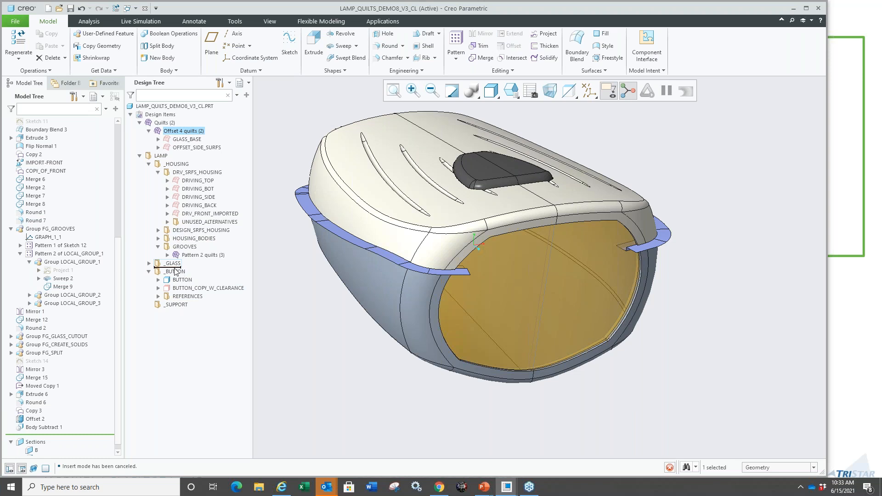
{"action": "left_click", "coordinate": [149, 230]}
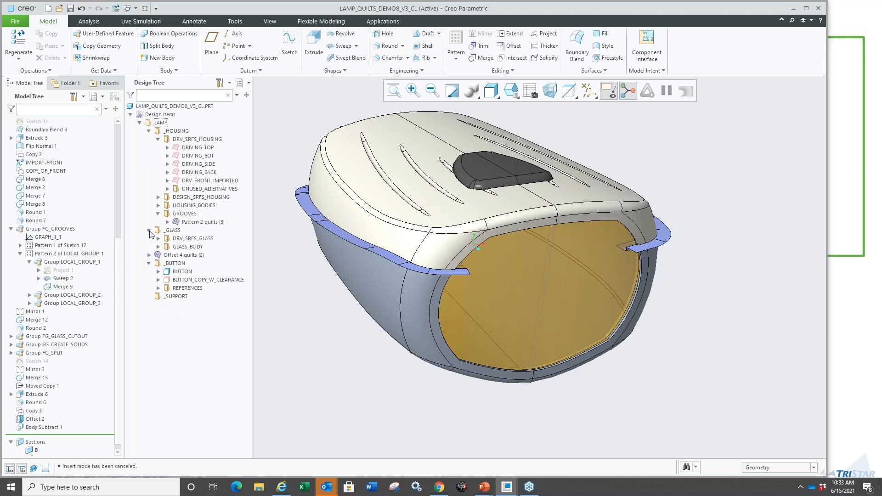
{"action": "left_click", "coordinate": [177, 256]}
{"action": "left_click_drag", "start_coordinate": [177, 241], "coordinate": [178, 242]}
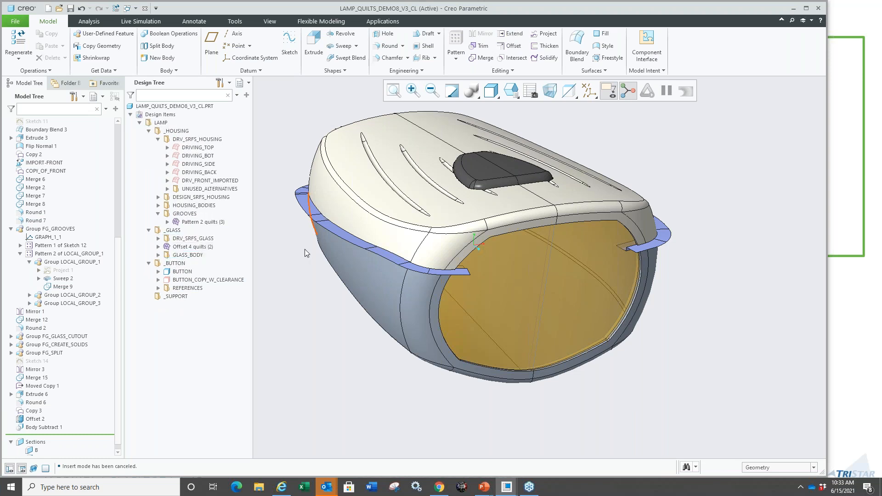
- Collapse the _GLASS and _HOUSING folders in the design tree
{"action": "left_click", "coordinate": [149, 230]}
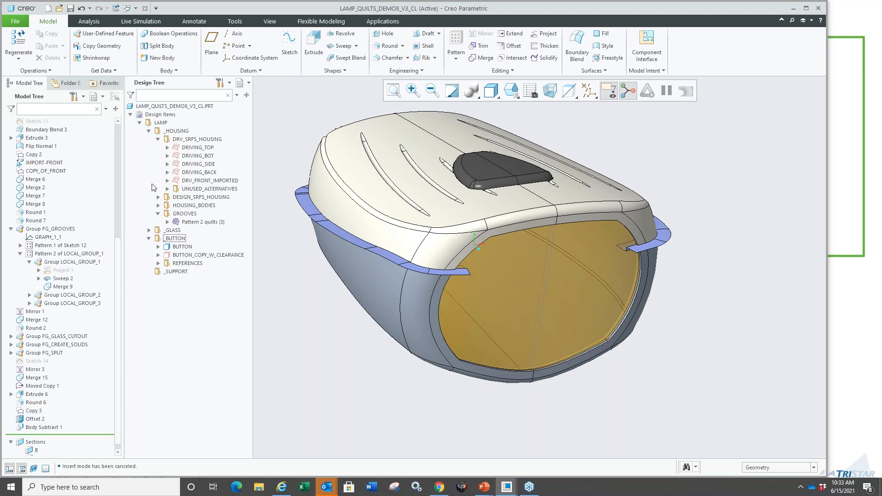
{"action": "left_click", "coordinate": [149, 131]}
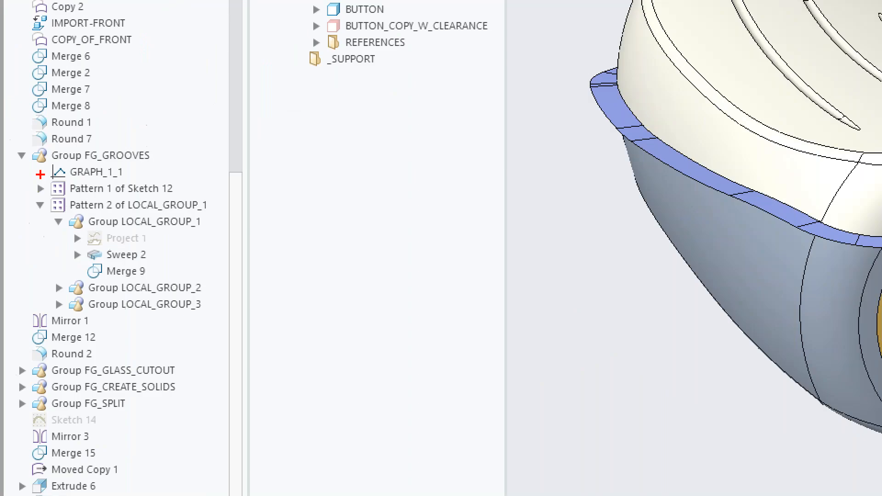
{"action": "left_click_drag", "start_coordinate": [36, 204], "coordinate": [48, 322]}
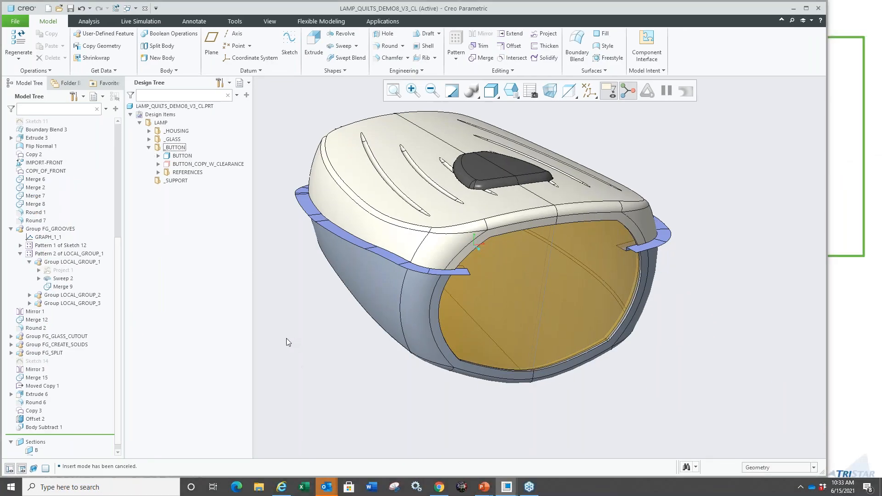
{"action": "mouse_move", "coordinate": [286, 339]}
{"action": "middle_mouse_down"}
{"action": "mouse_move", "coordinate": [297, 316]}
{"action": "mouse_move", "coordinate": [339, 292]}
{"action": "mouse_move", "coordinate": [297, 309]}
{"action": "mouse_move", "coordinate": [304, 307]}
{"action": "mouse_move", "coordinate": [311, 331]}
{"action": "middle_mouse_up"}
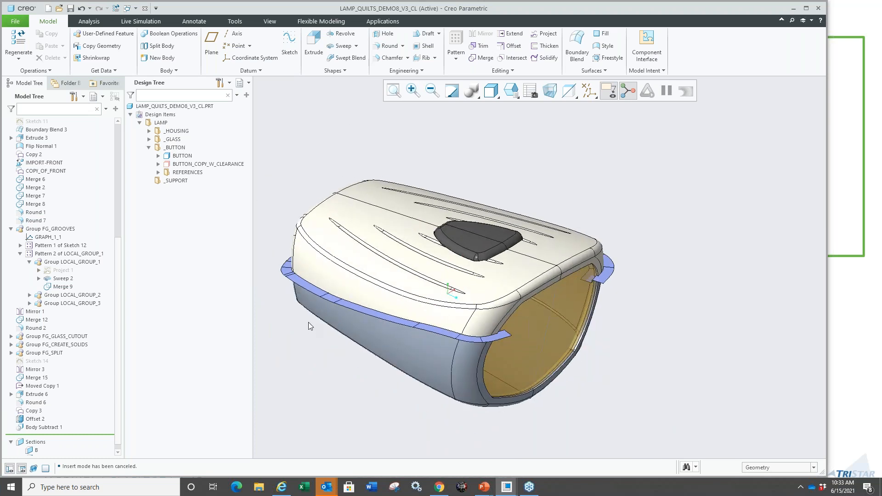
- Close the LAMP_QUILTS_DEMO8_V3_CL part and bring up the overview of open windows
{"action": "key", "text": "ctrl+w"}
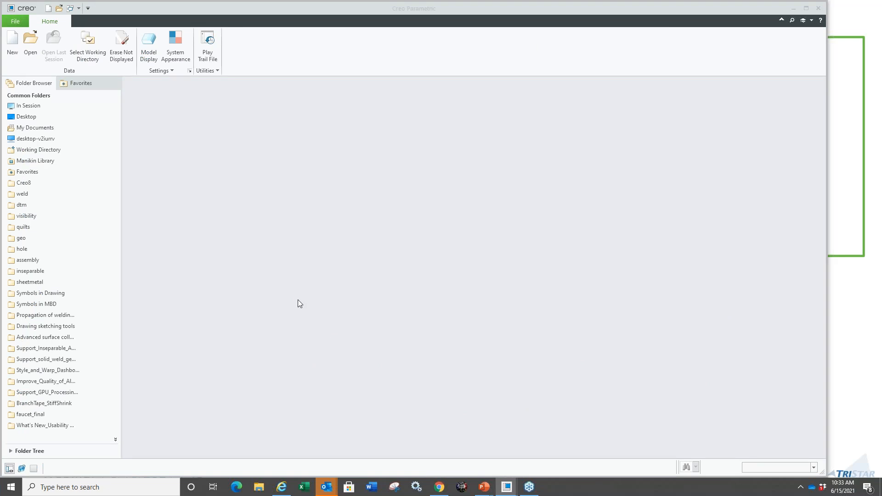
{"action": "key", "text": "super+Tab"}
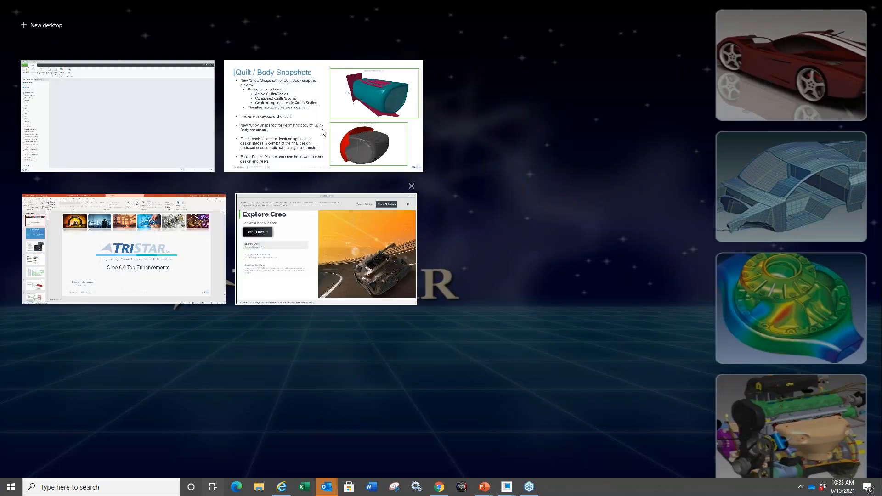
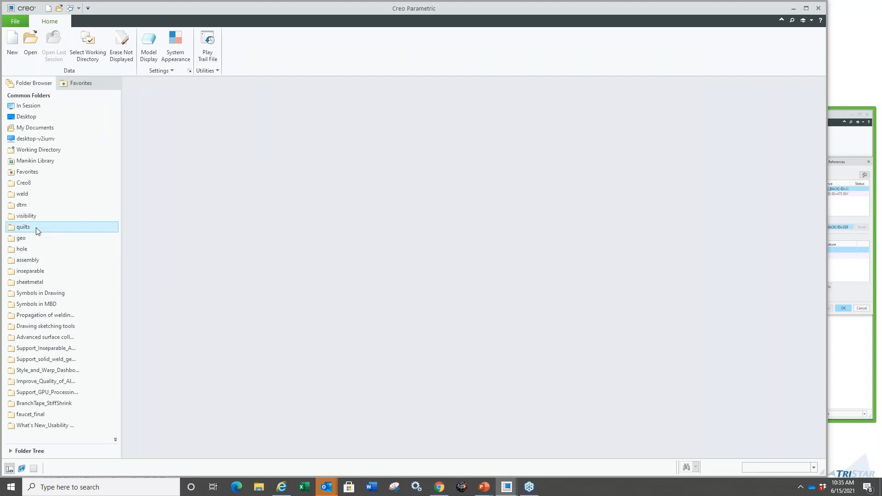
- Open lamp_quilts_demo7_wcg1_copy_f2.prt from the quilts folder
{"action": "left_click", "coordinate": [24, 227]}
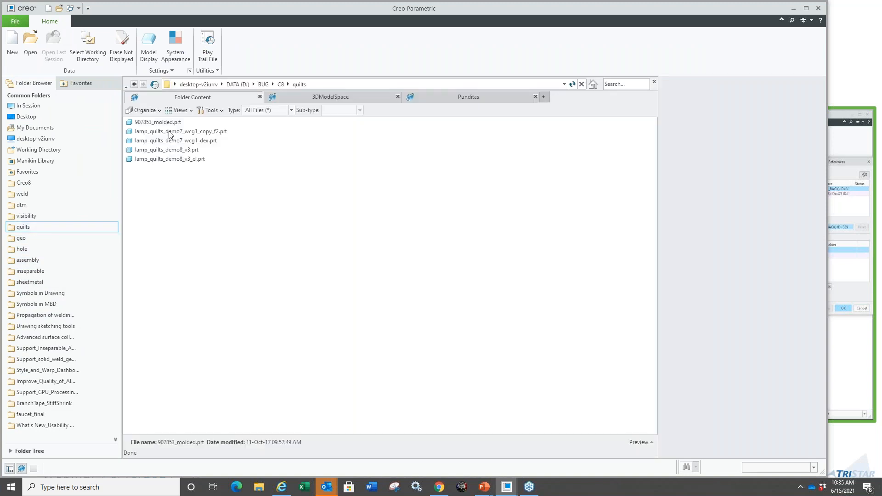
{"action": "left_click", "coordinate": [169, 132]}
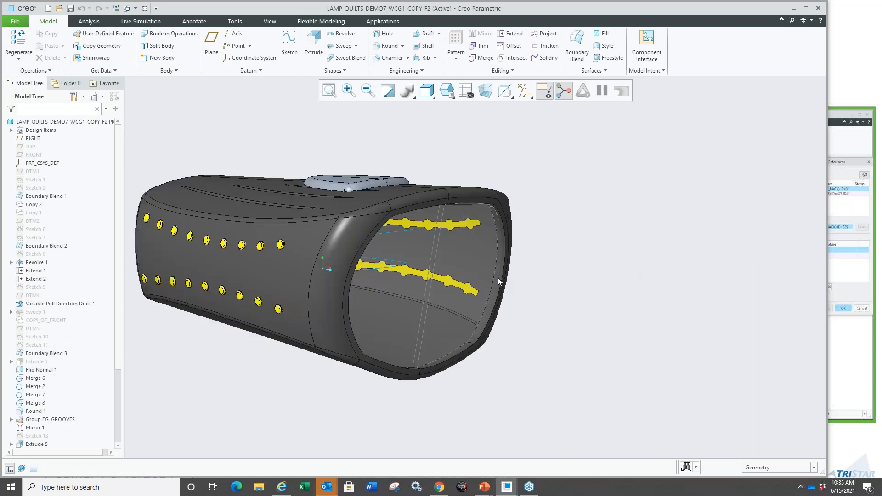
{"action": "mouse_move", "coordinate": [498, 278]}
{"action": "middle_mouse_down"}
{"action": "mouse_move", "coordinate": [478, 280]}
{"action": "mouse_move", "coordinate": [528, 275]}
{"action": "mouse_move", "coordinate": [482, 275]}
{"action": "middle_mouse_up"}
- Roll the model back to just before Group FGG_SIDE_KNOBS by moving the insertion point above it
{"action": "scroll", "coordinate": [71, 391], "scroll_direction": "down", "scroll_amount": 4}
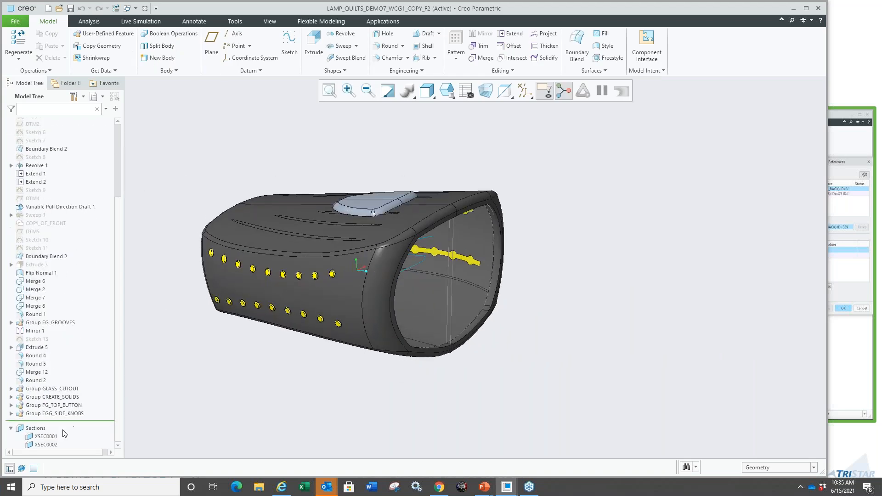
{"action": "left_click_drag", "start_coordinate": [55, 421], "coordinate": [53, 409]}
{"action": "middle_click_drag", "start_coordinate": [175, 303], "coordinate": [143, 197]}
- Display the design tree beside the model tree and expand its design items down to the individual quilts
{"action": "left_click", "coordinate": [76, 94]}
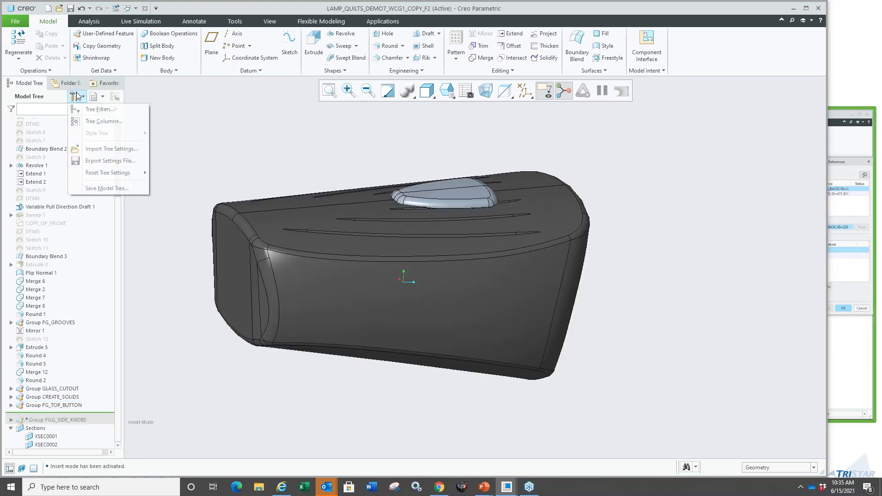
{"action": "left_click", "coordinate": [96, 97]}
{"action": "left_click", "coordinate": [118, 111]}
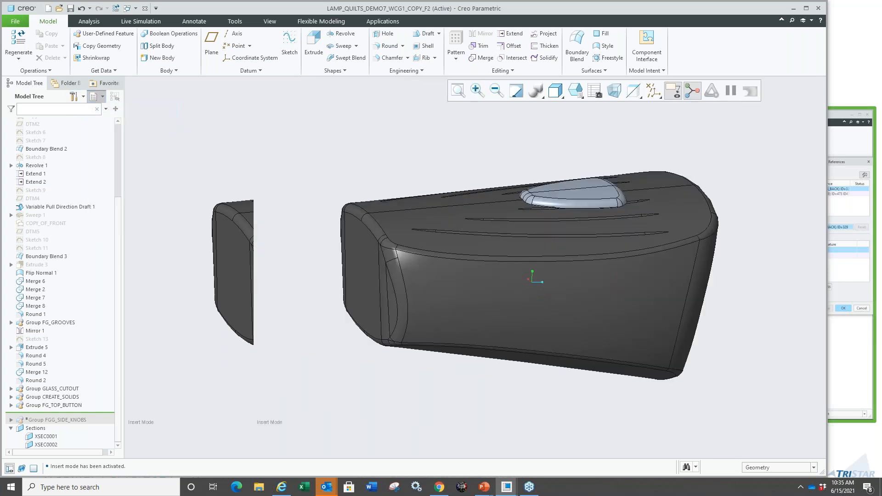
{"action": "left_click", "coordinate": [130, 114]}
{"action": "left_click", "coordinate": [140, 123]}
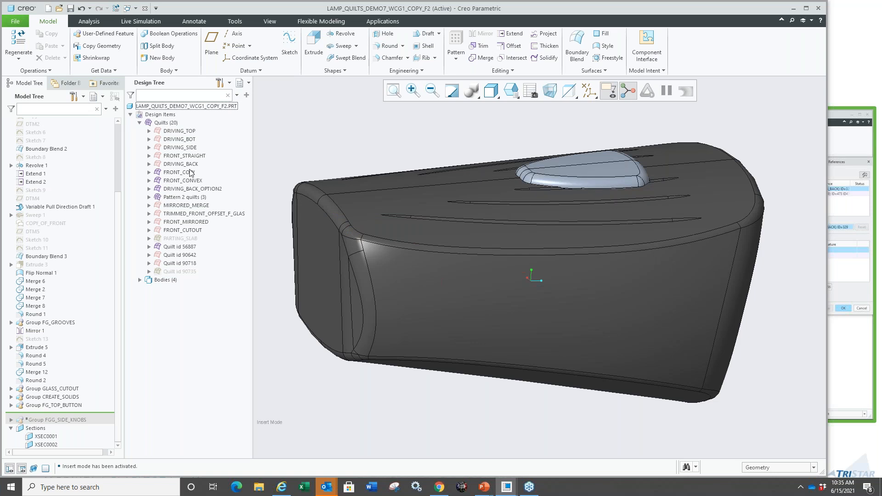
- Highlight the DRIVING_BACK quilt on the lamp and show the hidden Extrude 3 of DRIVING_BACK_OPTION2
{"action": "left_click", "coordinate": [181, 164]}
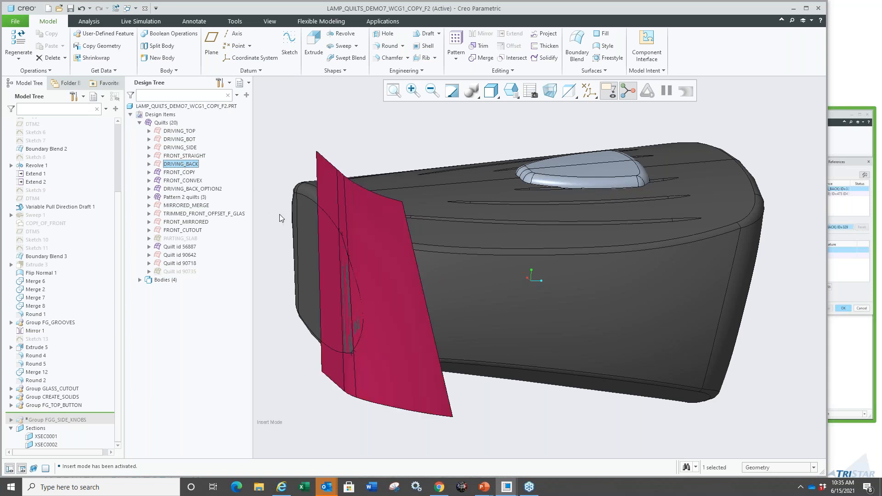
{"action": "middle_click_drag", "start_coordinate": [279, 213], "coordinate": [257, 212]}
{"action": "left_click", "coordinate": [149, 189]}
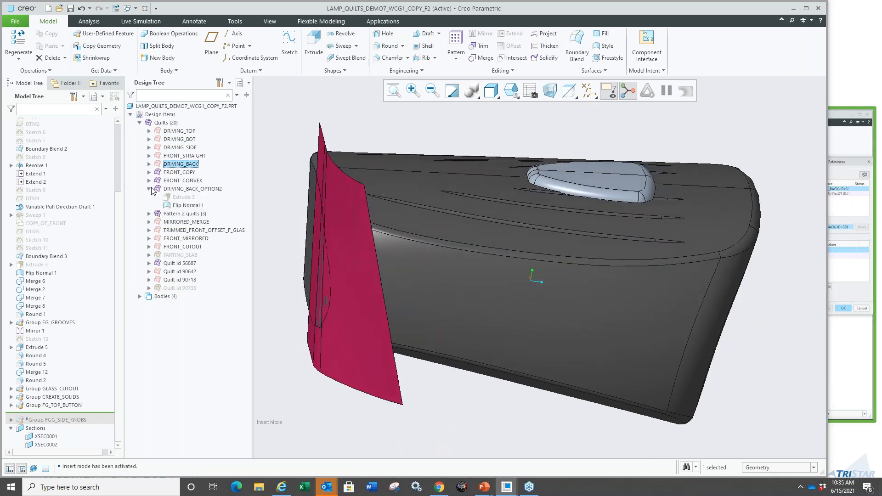
{"action": "left_click", "coordinate": [183, 197]}
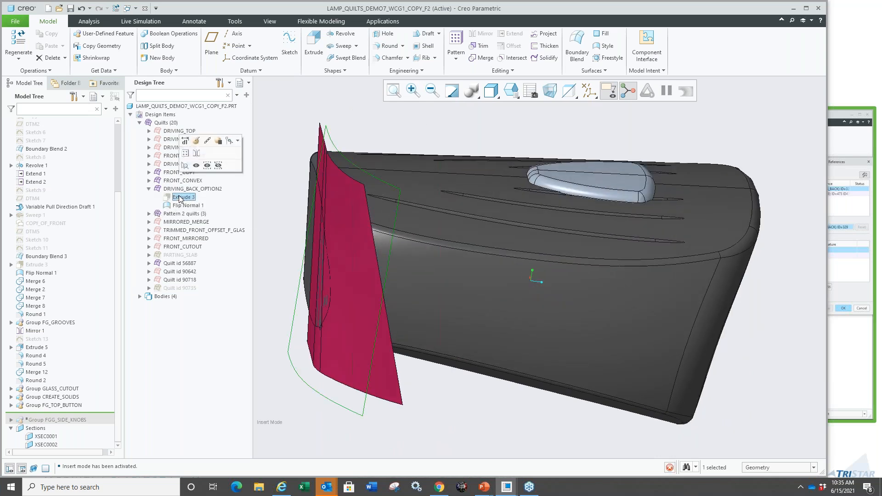
{"action": "left_click", "coordinate": [196, 166]}
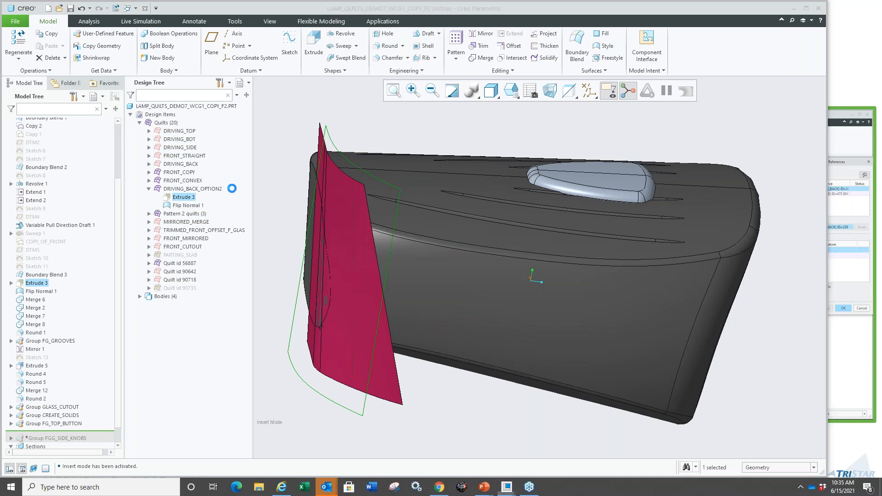
- Select the DRIVING_BACK quilt and examine up close how it differs from the DRIVING_BACK_OPTION2 surface
{"action": "left_click", "coordinate": [181, 164]}
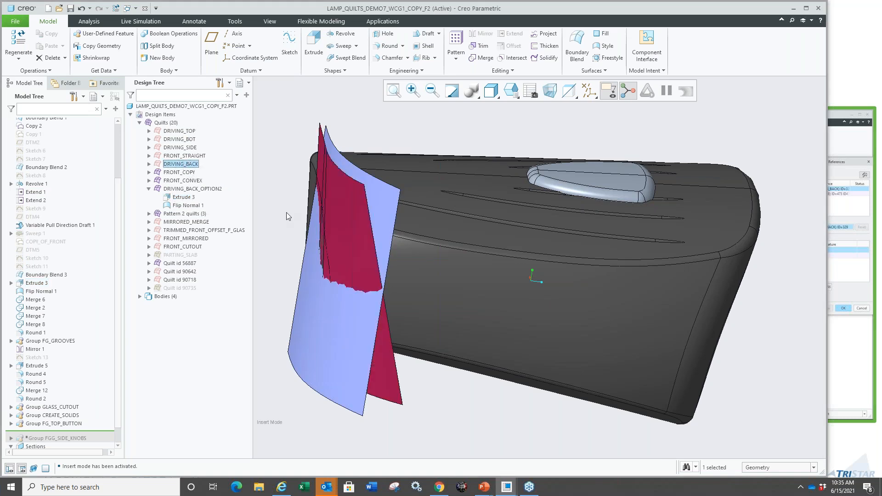
{"action": "middle_click_drag", "start_coordinate": [286, 212], "coordinate": [266, 206]}
{"action": "scroll", "coordinate": [272, 216], "scroll_direction": "down", "scroll_amount": 4}
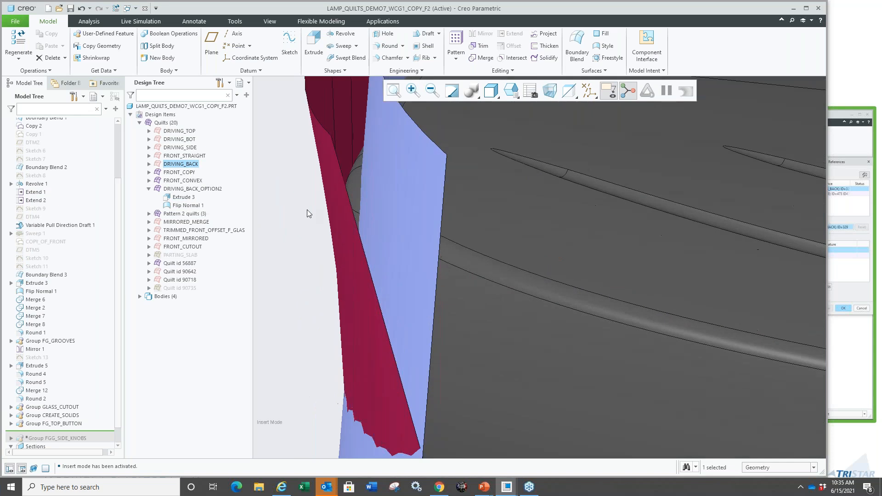
{"action": "scroll", "coordinate": [307, 209], "scroll_direction": "up", "scroll_amount": 6}
{"action": "scroll", "coordinate": [285, 208], "scroll_direction": "down", "scroll_amount": 4}
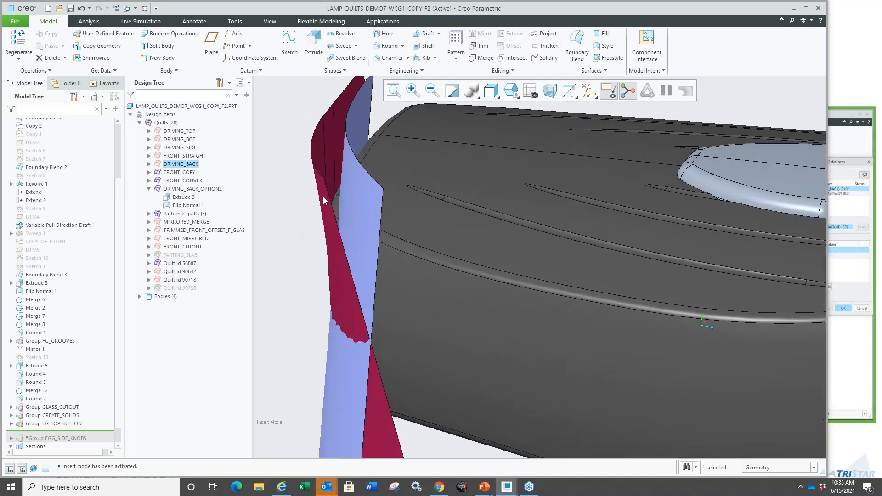
{"action": "scroll", "coordinate": [275, 248], "scroll_direction": "up", "scroll_amount": 4}
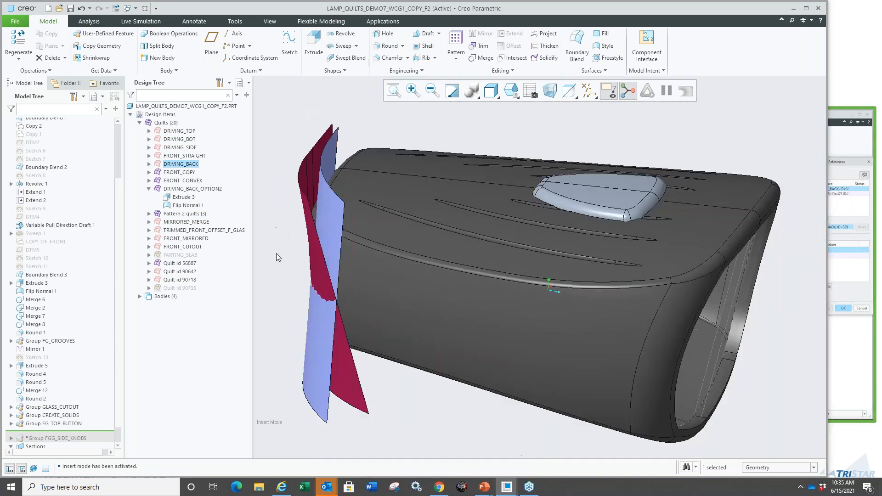
{"action": "scroll", "coordinate": [311, 245], "scroll_direction": "down", "scroll_amount": 4}
{"action": "scroll", "coordinate": [311, 245], "scroll_direction": "up", "scroll_amount": 4}
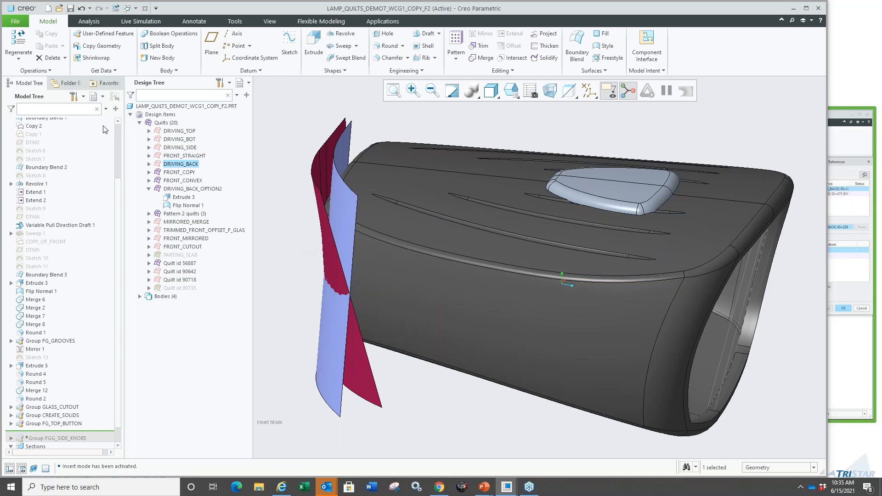
- Replace the DRIVING_BACK quilt reference with DRIVING_BACK_OPTION2 for child feature Merge 8 and preview the replacement
{"action": "left_click", "coordinate": [47, 70]}
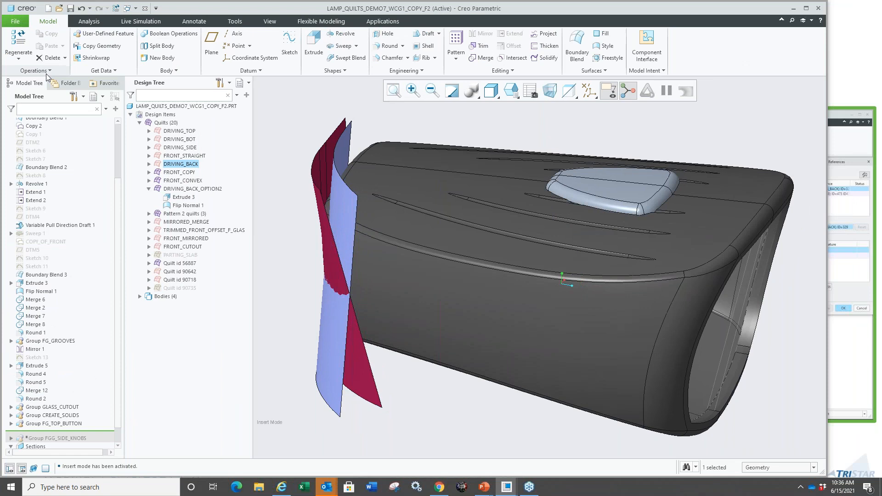
{"action": "left_click", "coordinate": [75, 37]}
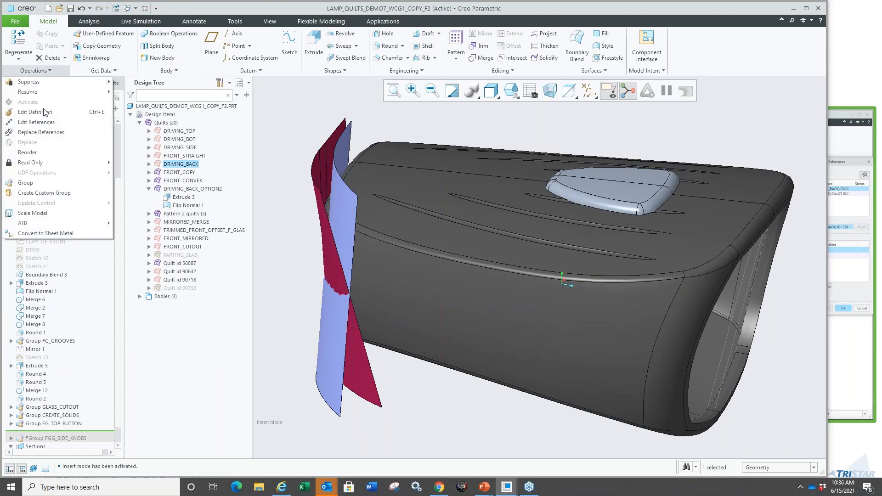
{"action": "left_click", "coordinate": [44, 133]}
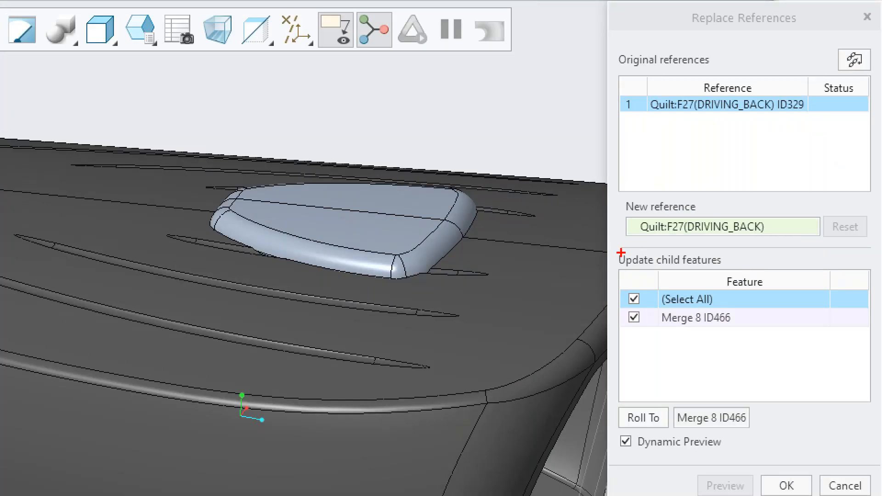
{"action": "left_click_drag", "start_coordinate": [706, 330], "coordinate": [744, 299]}
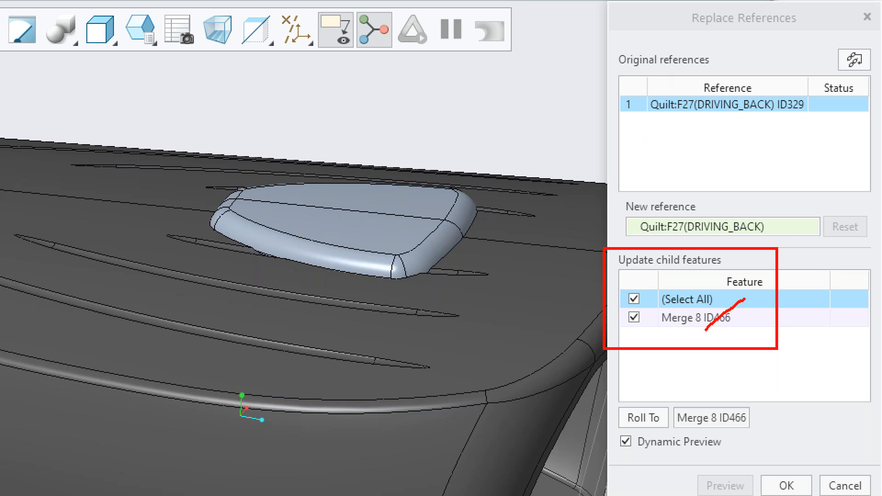
{"action": "left_click_drag", "start_coordinate": [648, 130], "coordinate": [680, 109], "text": "ctrl"}
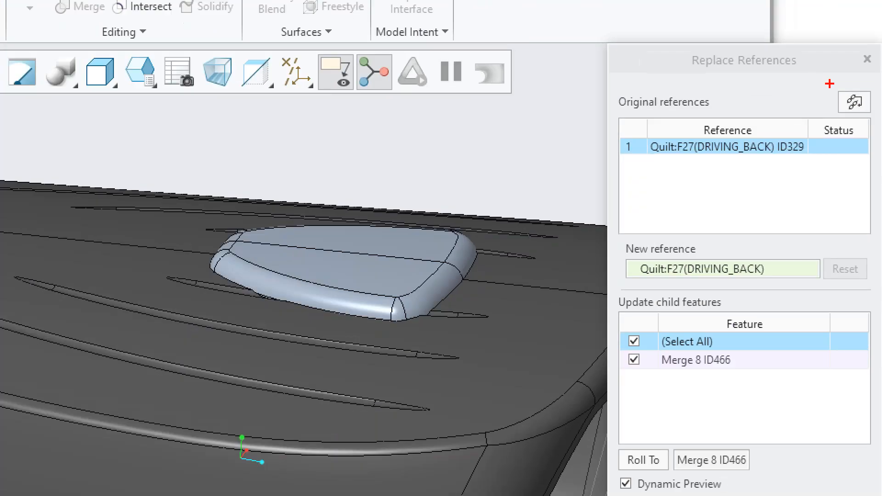
{"action": "mouse_move", "coordinate": [856, 97]}
{"action": "left_mouse_down", "text": "ctrl"}
{"action": "mouse_move", "coordinate": [881, 111]}
{"action": "mouse_move", "coordinate": [837, 124]}
{"action": "left_mouse_up", "text": "ctrl"}
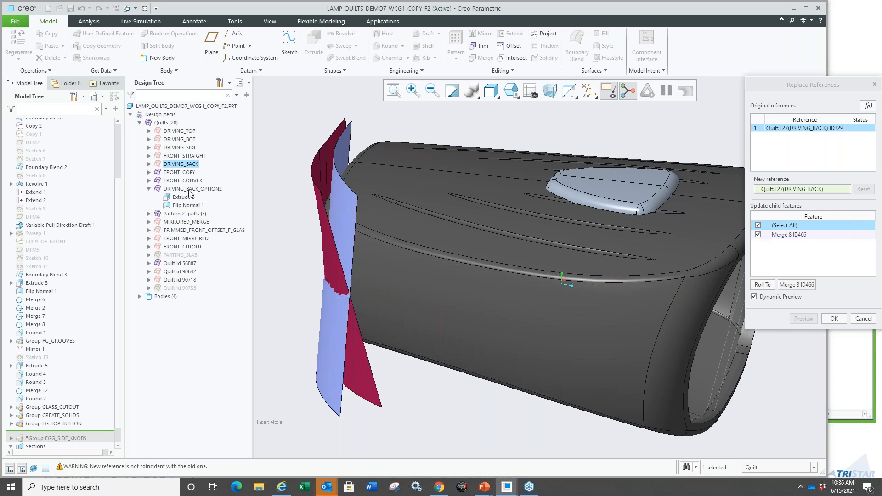
{"action": "left_click", "coordinate": [189, 192]}
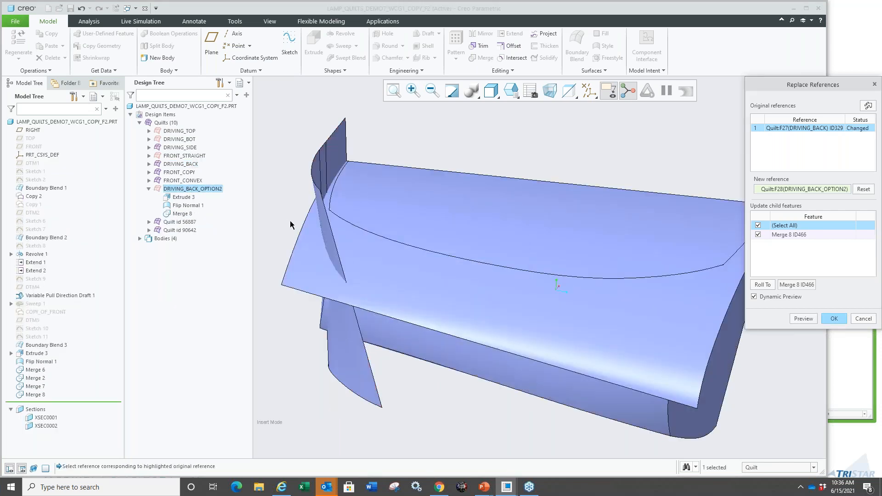
{"action": "left_click", "coordinate": [803, 318]}
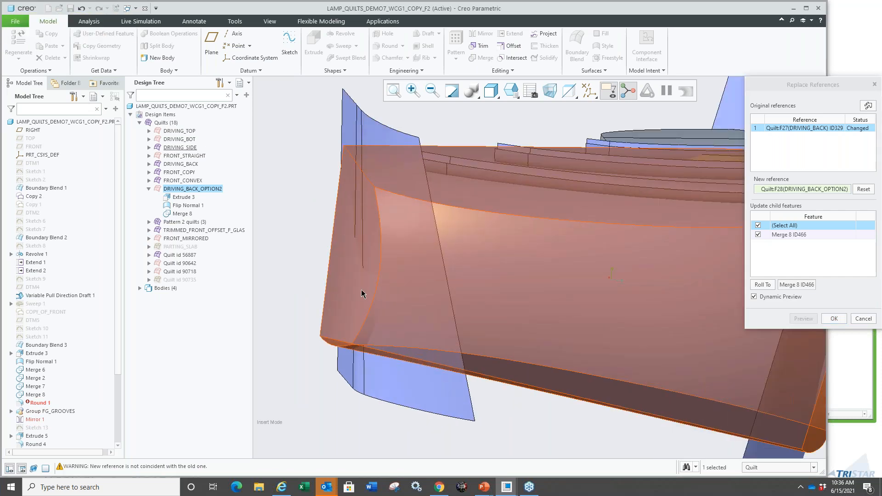
- List the impacted references recursively and replace the missing Merge 8 edge of Round 1 with the corresponding edge on the new merge
{"action": "middle_click_drag", "start_coordinate": [361, 289], "coordinate": [682, 306]}
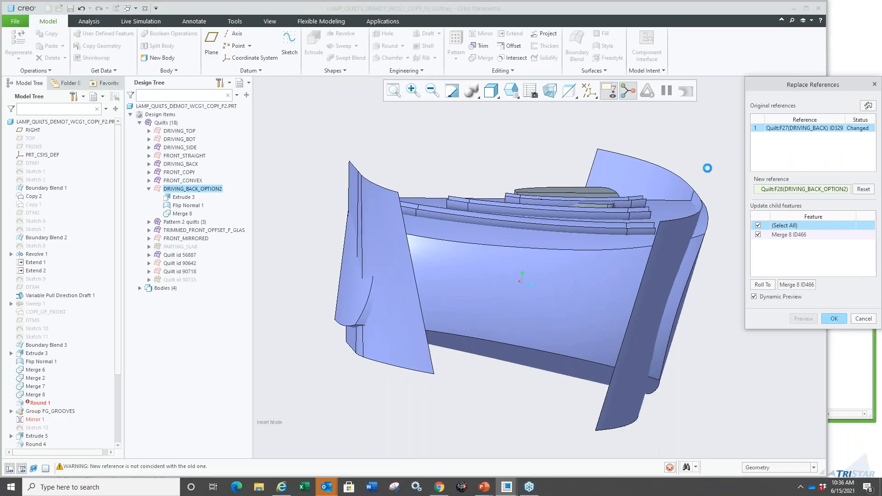
{"action": "left_click", "coordinate": [853, 103]}
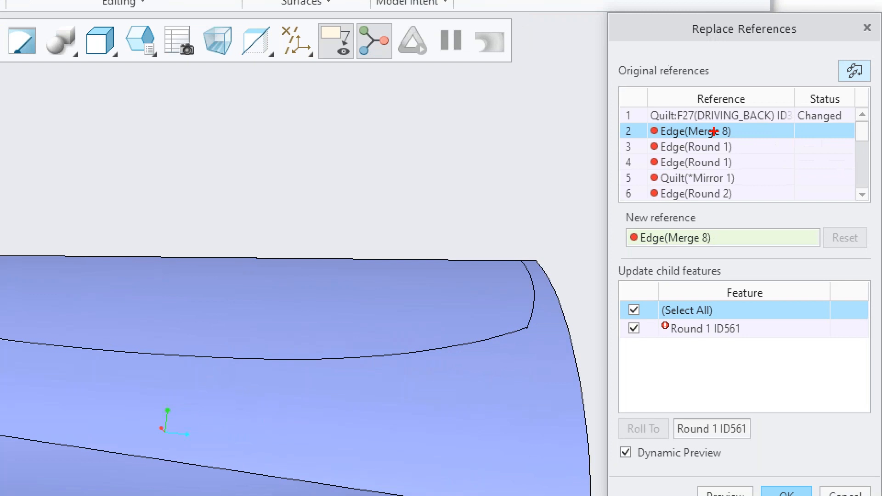
{"action": "left_click_drag", "start_coordinate": [798, 136], "coordinate": [804, 177]}
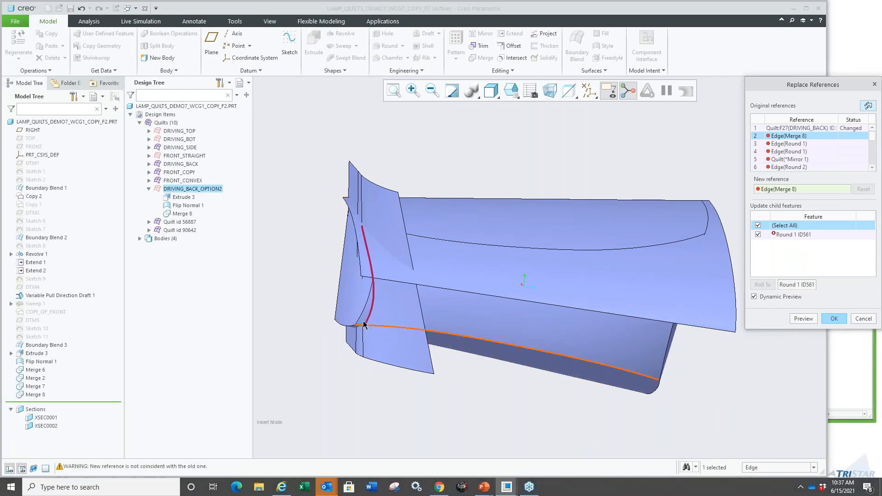
{"action": "scroll", "coordinate": [364, 324], "scroll_direction": "up", "scroll_amount": 3}
{"action": "scroll", "coordinate": [365, 367], "scroll_direction": "down", "scroll_amount": 1}
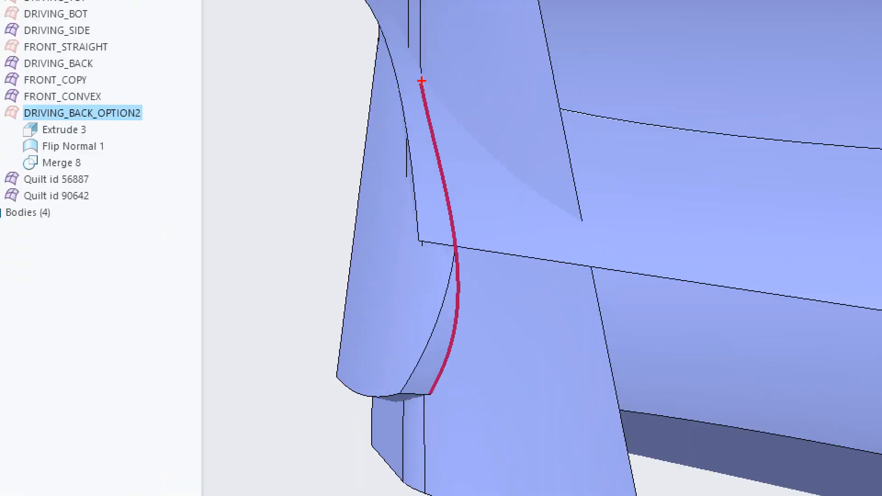
{"action": "mouse_move", "coordinate": [421, 81]}
{"action": "left_mouse_down"}
{"action": "mouse_move", "coordinate": [452, 220]}
{"action": "mouse_move", "coordinate": [448, 388]}
{"action": "left_mouse_up"}
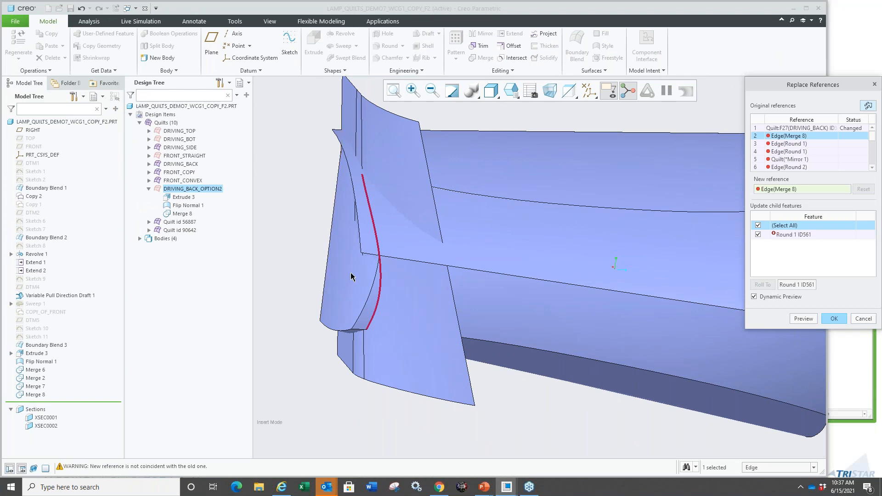
{"action": "middle_click", "coordinate": [318, 283]}
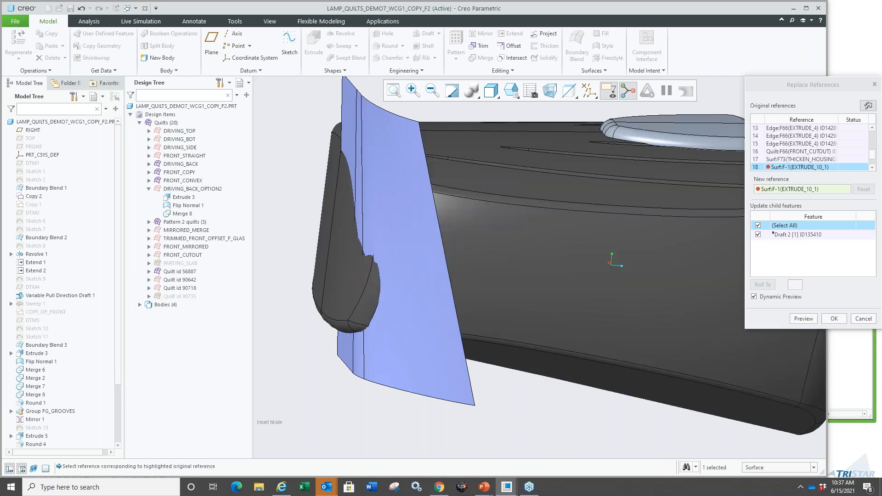
- Accept the reference replacements and inspect the lamp housing around its new back surface
{"action": "left_click", "coordinate": [832, 319]}
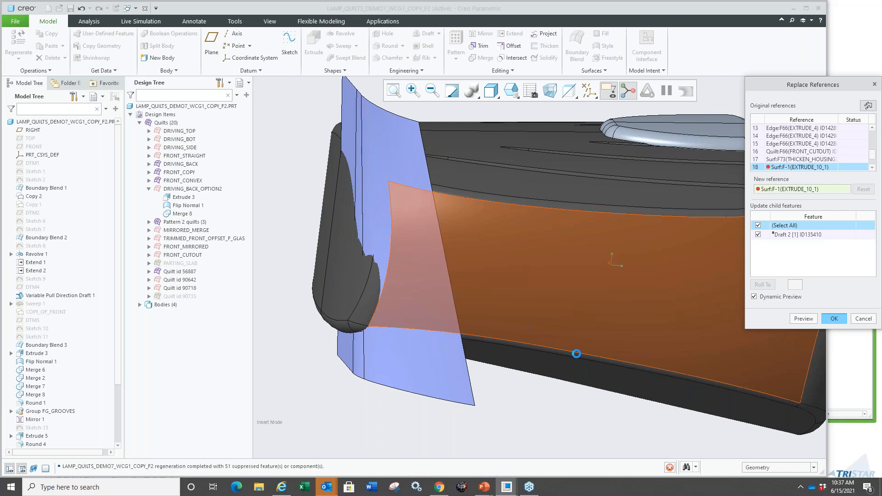
{"action": "scroll", "coordinate": [484, 377], "scroll_direction": "up", "scroll_amount": 3}
{"action": "scroll", "coordinate": [505, 376], "scroll_direction": "down", "scroll_amount": 2}
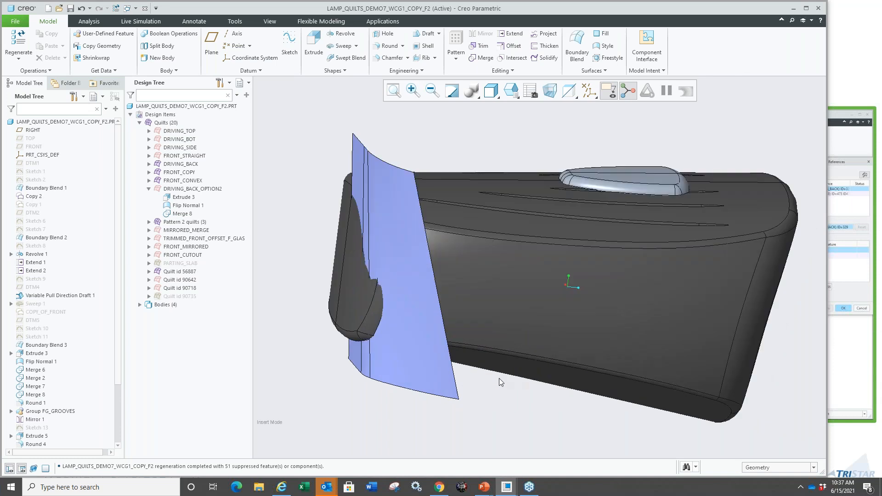
{"action": "middle_click_drag", "start_coordinate": [499, 379], "coordinate": [388, 363]}
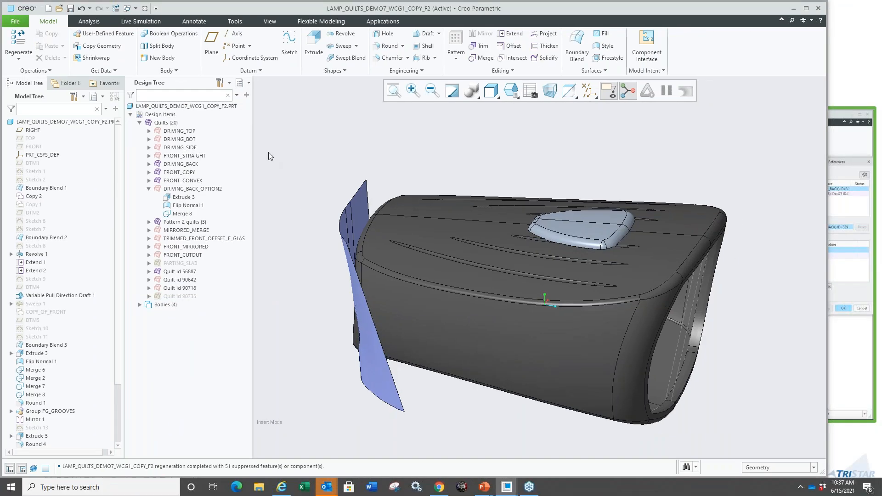
- Close the lamp model and switch to the PowerPoint presentation
{"action": "key", "text": "ctrl+w"}
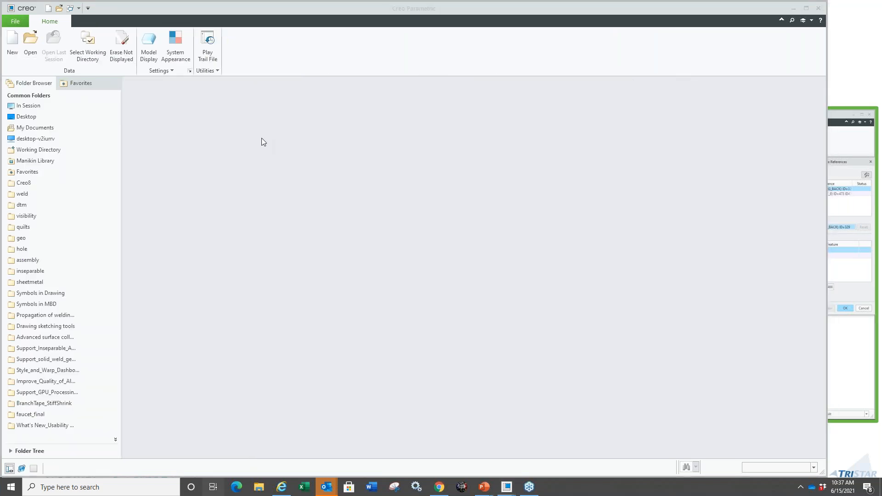
{"action": "key", "text": "super+Tab"}
{"action": "left_click", "coordinate": [297, 124]}
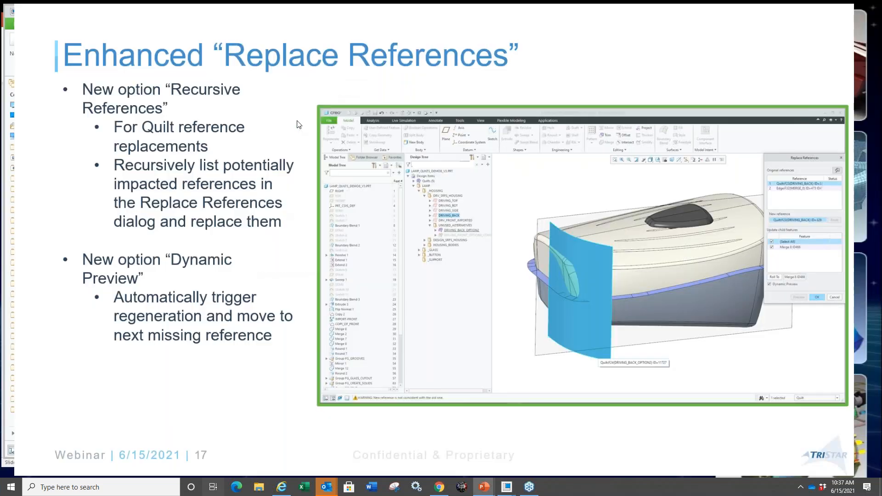
{"action": "key", "text": "Right"}
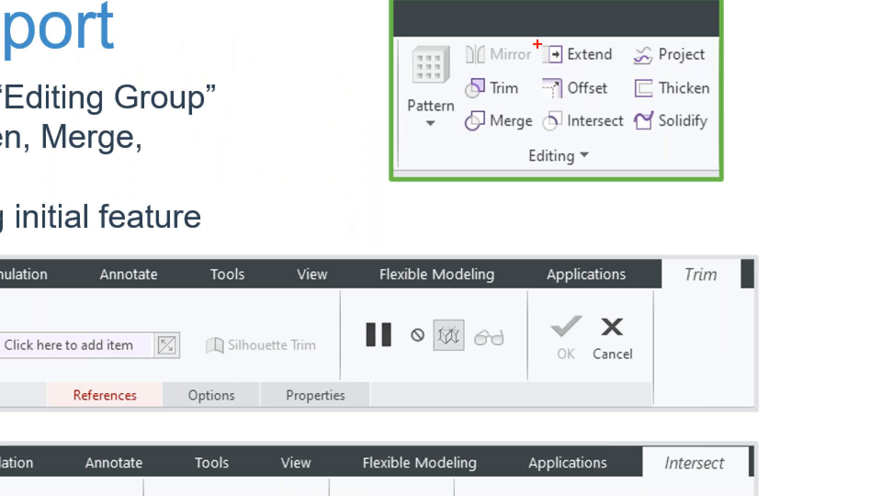
{"action": "left_click_drag", "start_coordinate": [537, 44], "coordinate": [616, 71], "text": "ctrl"}
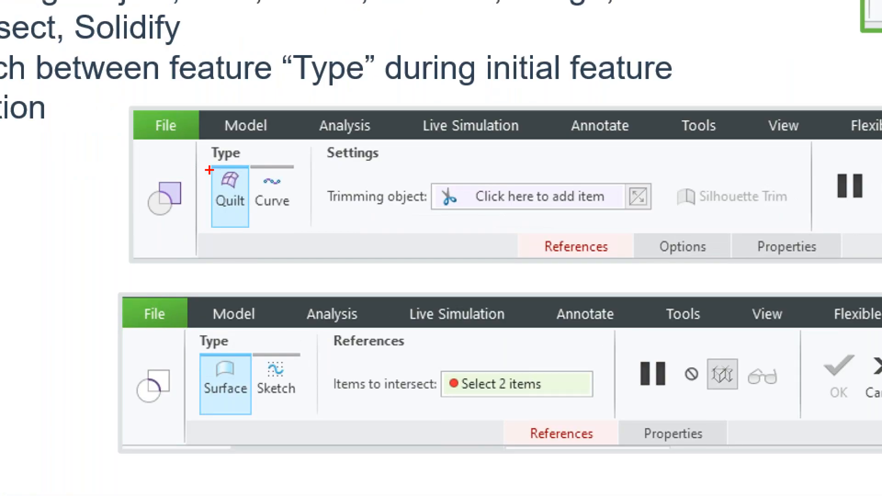
{"action": "key", "text": "Escape"}
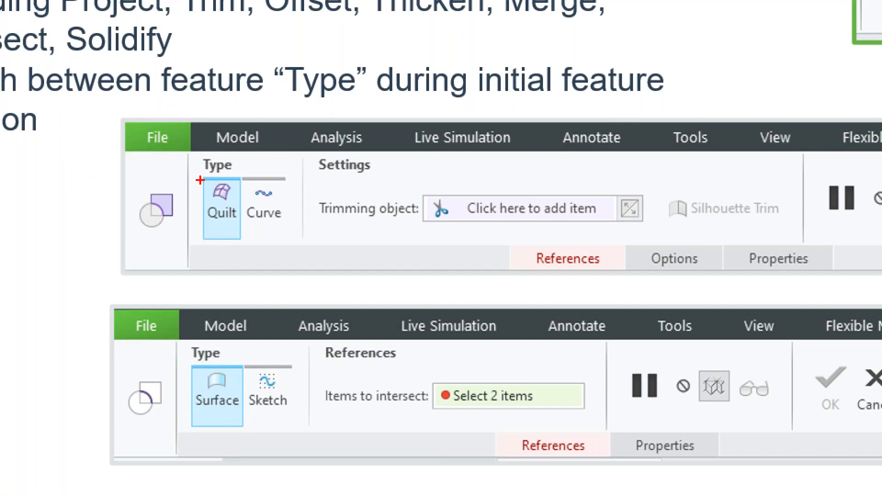
{"action": "left_click_drag", "start_coordinate": [211, 199], "coordinate": [231, 235], "text": "ctrl"}
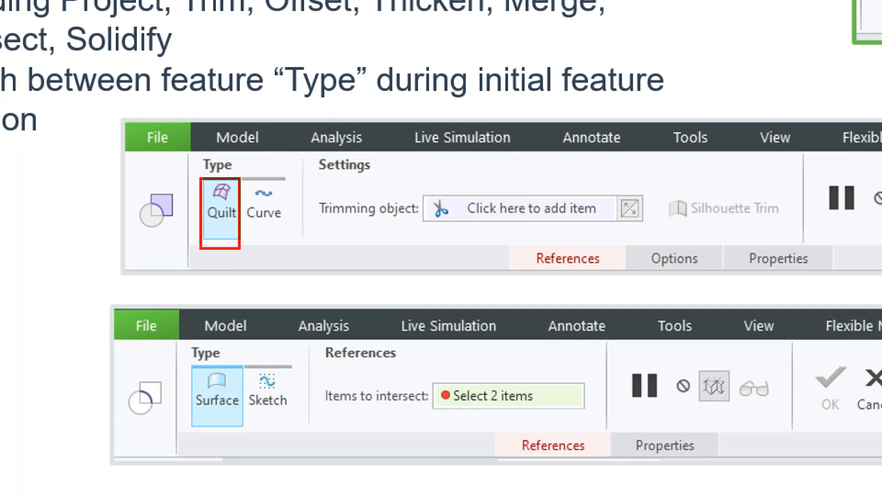
{"action": "left_click_drag", "start_coordinate": [240, 184], "coordinate": [310, 238], "text": "ctrl"}
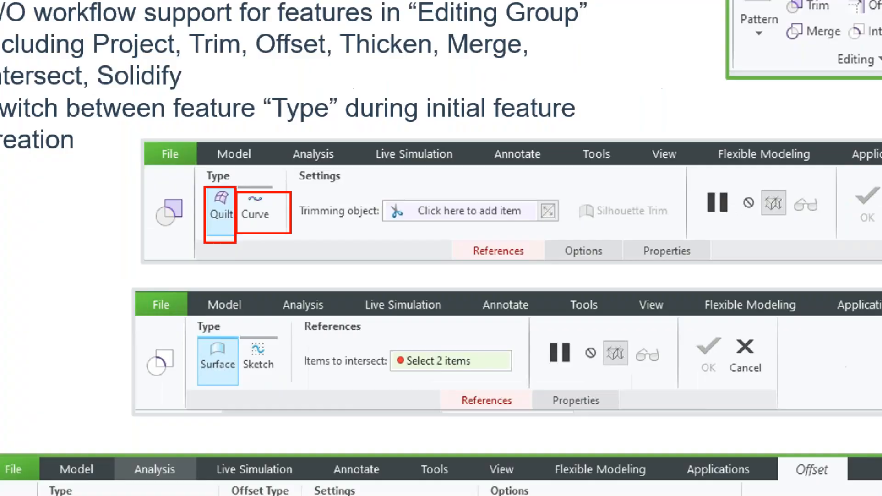
{"action": "key", "text": "Escape"}
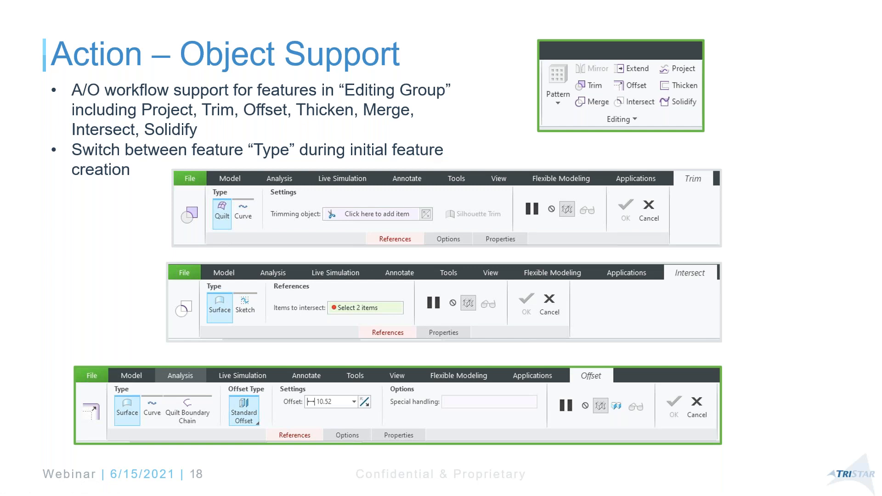
{"action": "key", "text": "ctrl+1"}
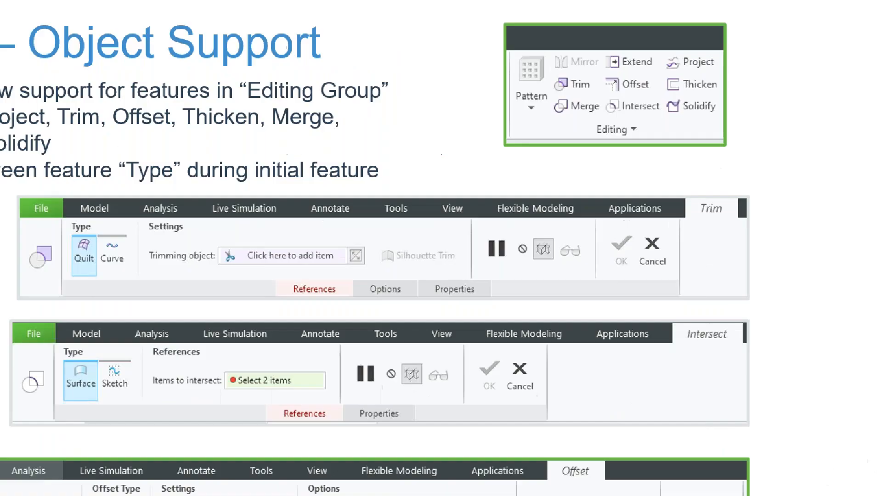
{"action": "left_click", "coordinate": [450, 15]}
{"action": "left_click_drag", "start_coordinate": [444, 15], "coordinate": [835, 211], "text": "ctrl"}
{"action": "key", "text": "Escape"}
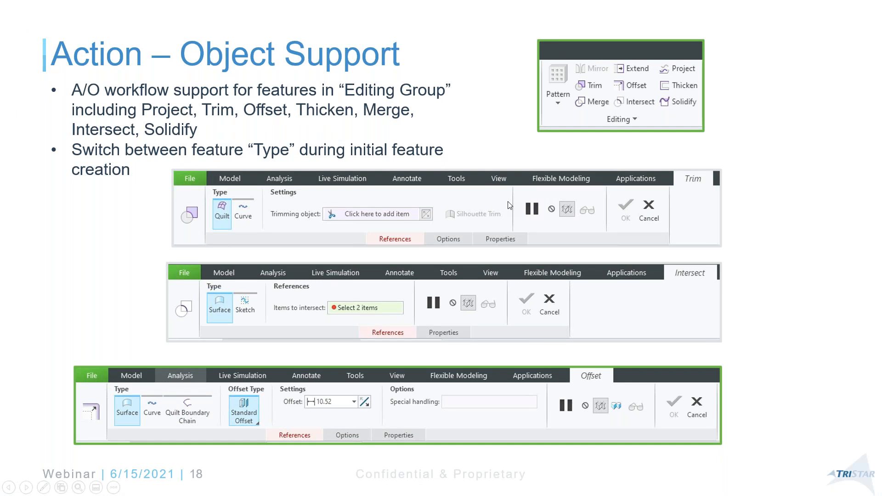
{"action": "key", "text": "Right"}
{"action": "mouse_move", "coordinate": [508, 201]}
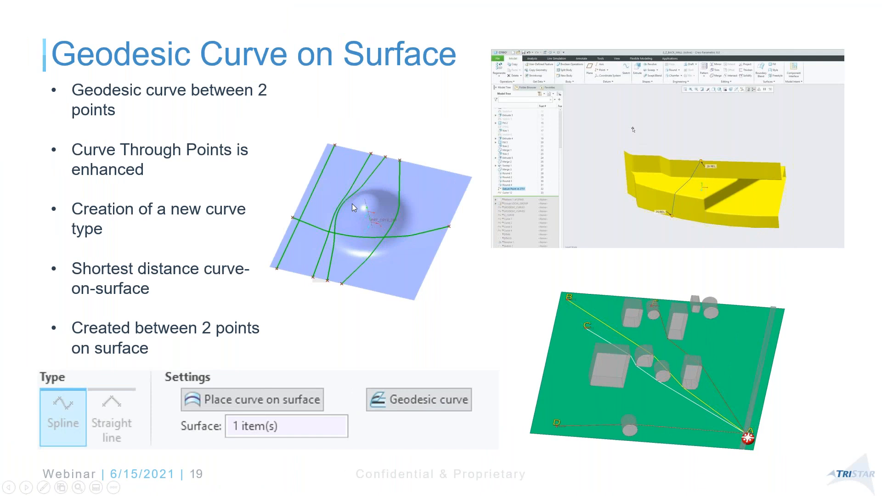
{"action": "key", "text": "ctrl+p"}
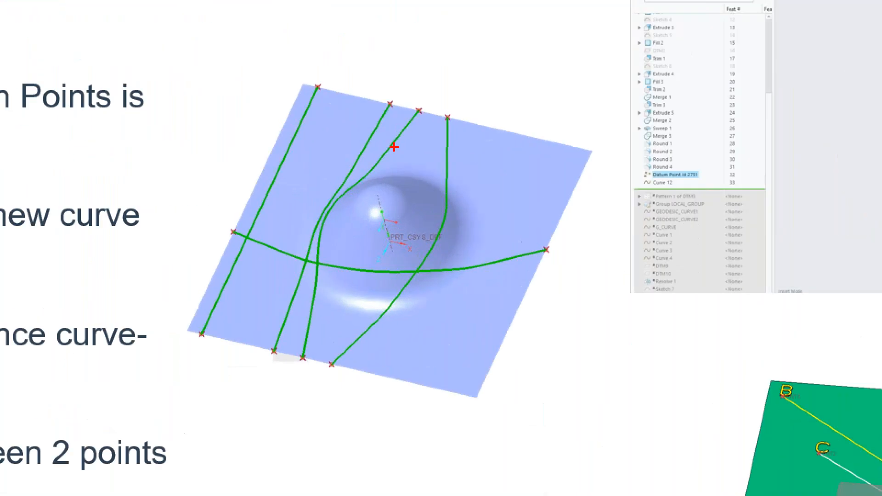
{"action": "left_click_drag", "start_coordinate": [377, 159], "coordinate": [341, 250]}
{"action": "left_click_drag", "start_coordinate": [387, 175], "coordinate": [383, 237]}
{"action": "left_click_drag", "start_coordinate": [413, 270], "coordinate": [400, 340]}
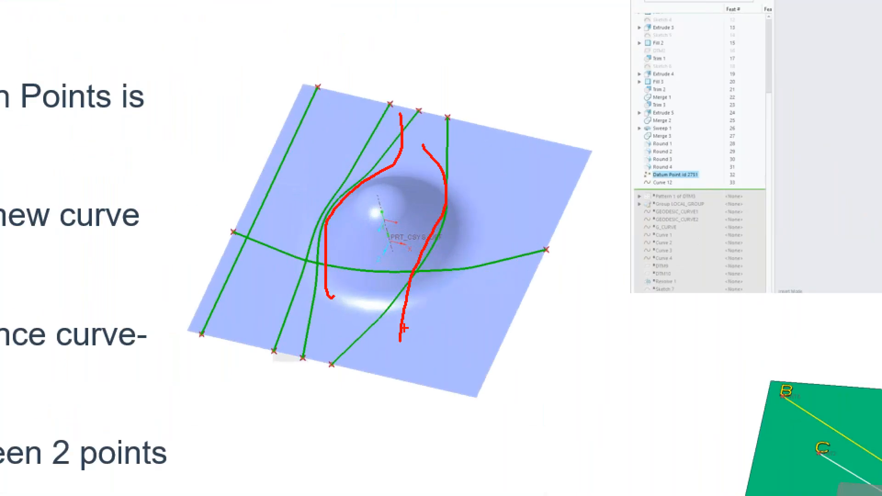
{"action": "key", "text": "Escape"}
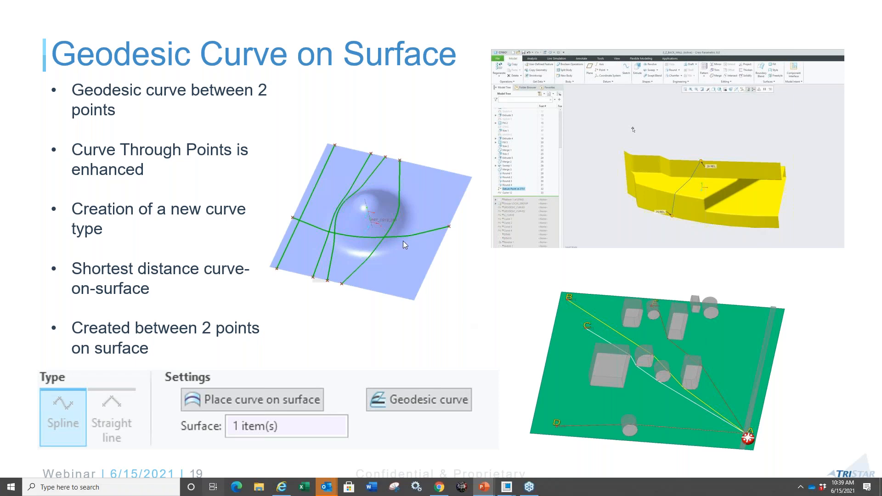
- Switch to Creo Parametric, open 2points.prt from the geo folder, and view the curve running around the cone
{"action": "key", "text": "super+Tab"}
{"action": "left_click", "coordinate": [309, 173]}
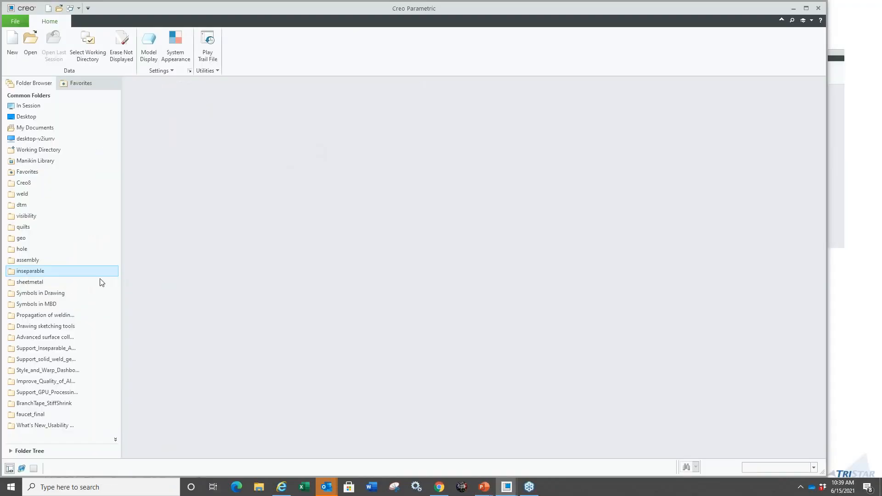
{"action": "left_click", "coordinate": [34, 238]}
{"action": "double_click", "coordinate": [145, 123]}
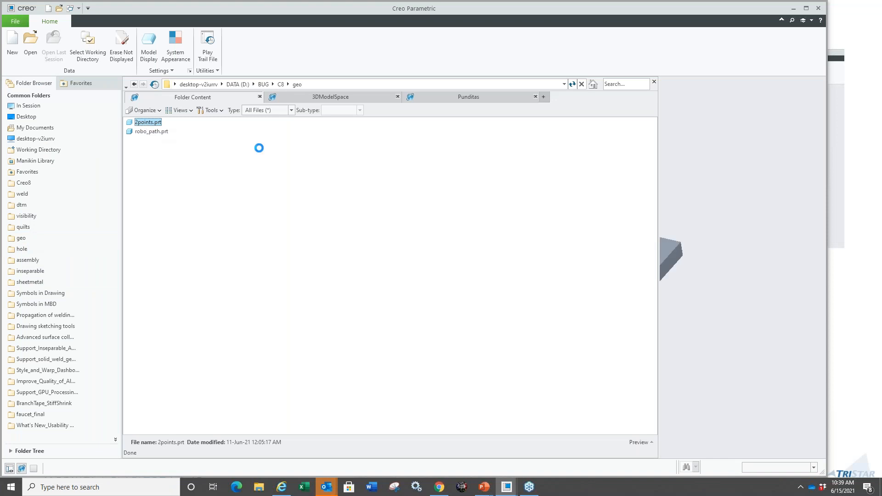
{"action": "scroll", "coordinate": [505, 332], "scroll_direction": "down", "scroll_amount": 3}
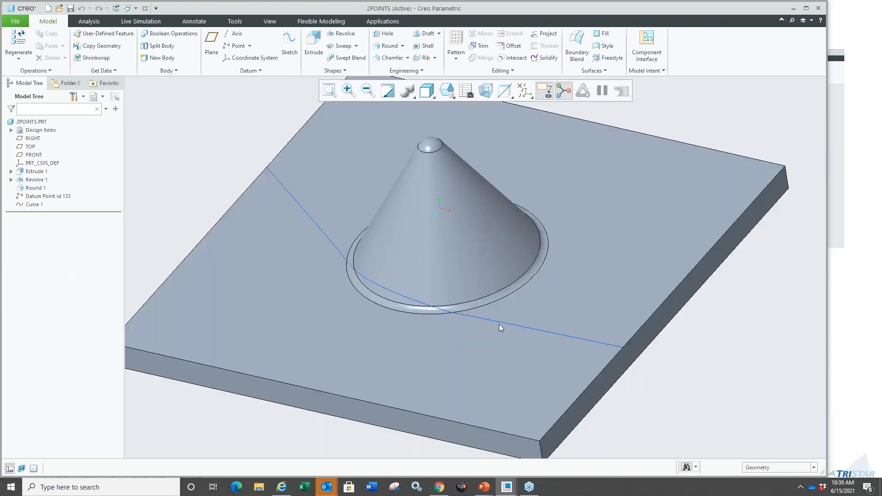
{"action": "scroll", "coordinate": [410, 303], "scroll_direction": "up", "scroll_amount": 2}
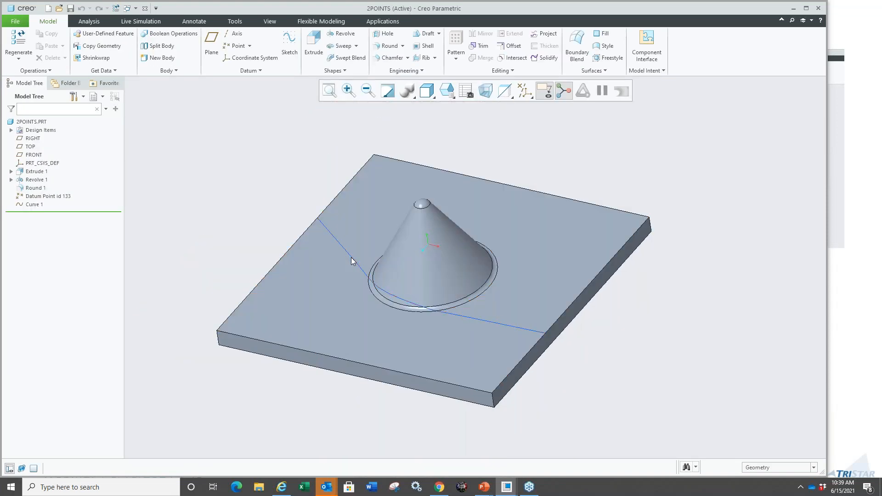
- Delete the existing curve that runs around the base of the cone
{"action": "left_click", "coordinate": [351, 257]}
{"action": "right_click", "coordinate": [351, 257]}
{"action": "left_click", "coordinate": [373, 290]}
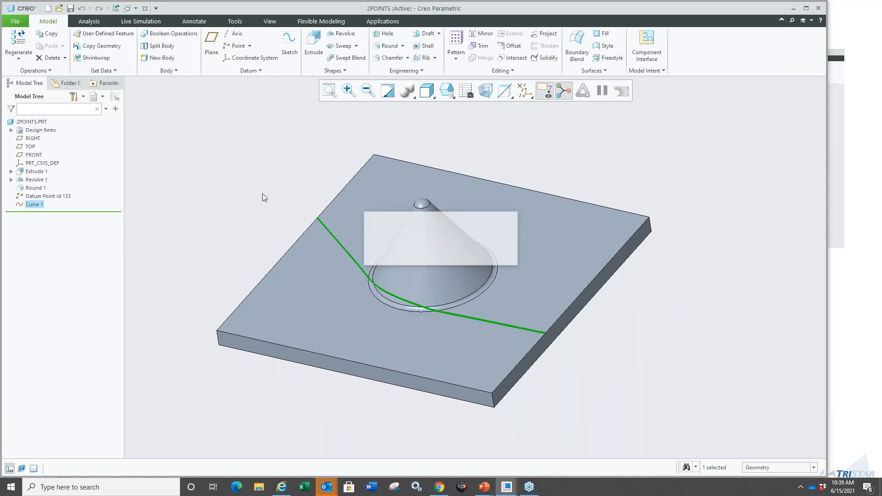
{"action": "key", "text": "Escape"}
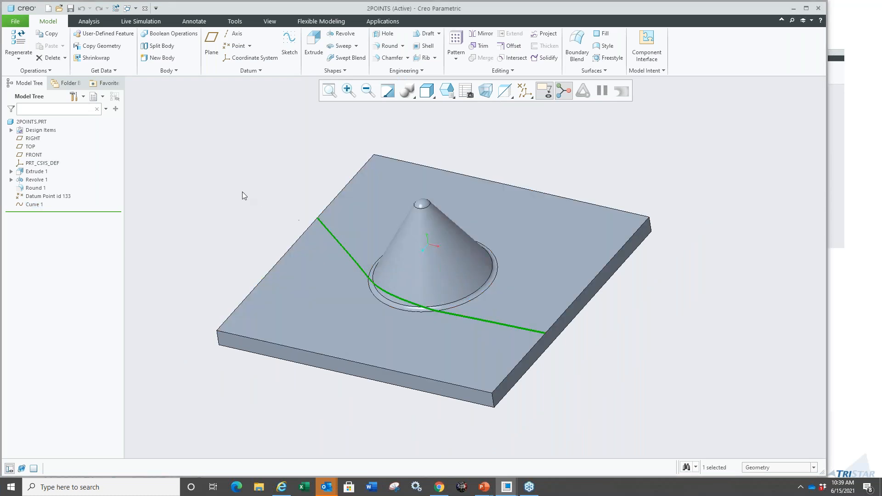
{"action": "right_click", "coordinate": [241, 192]}
{"action": "left_click", "coordinate": [266, 225]}
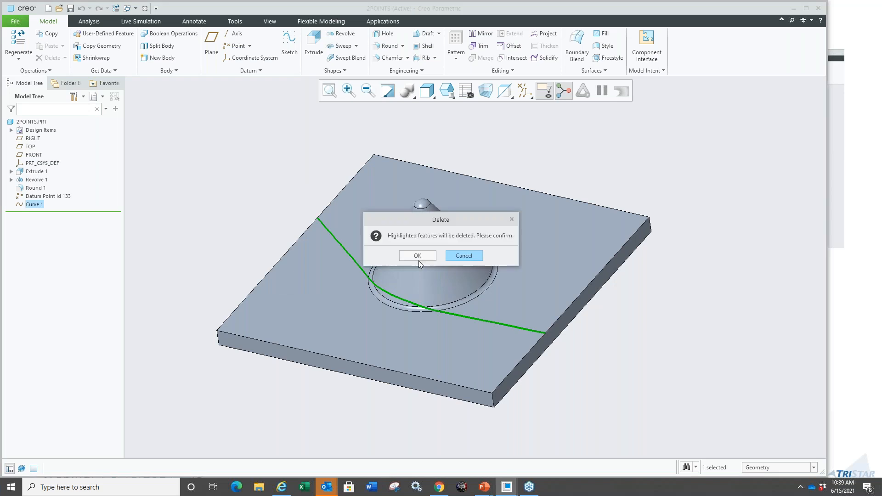
{"action": "left_click", "coordinate": [415, 259]}
- Turn on datum point display and start a curve through points between the two datum points on opposite plate edges
{"action": "left_click", "coordinate": [524, 92]}
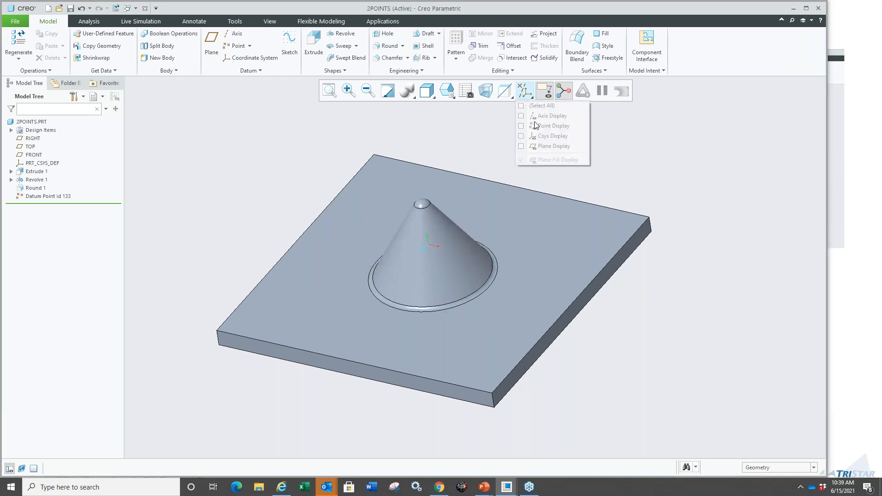
{"action": "left_click", "coordinate": [551, 126]}
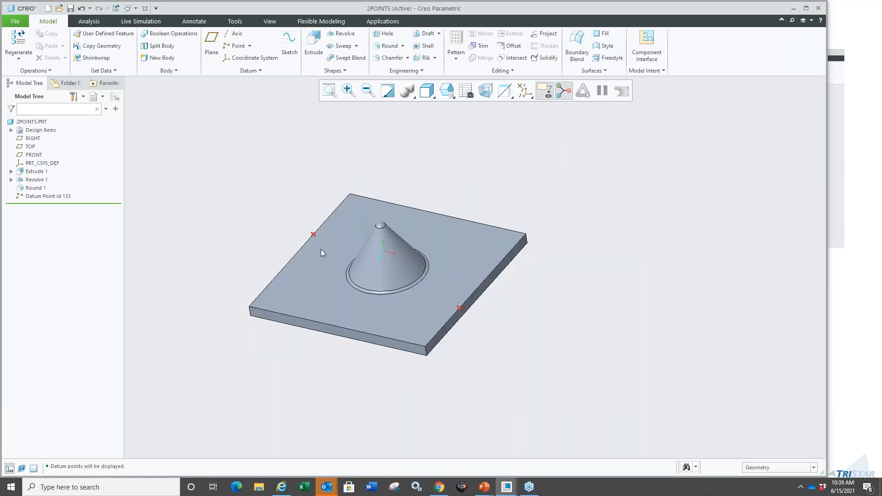
{"action": "left_click", "coordinate": [249, 70]}
{"action": "mouse_move", "coordinate": [252, 83]}
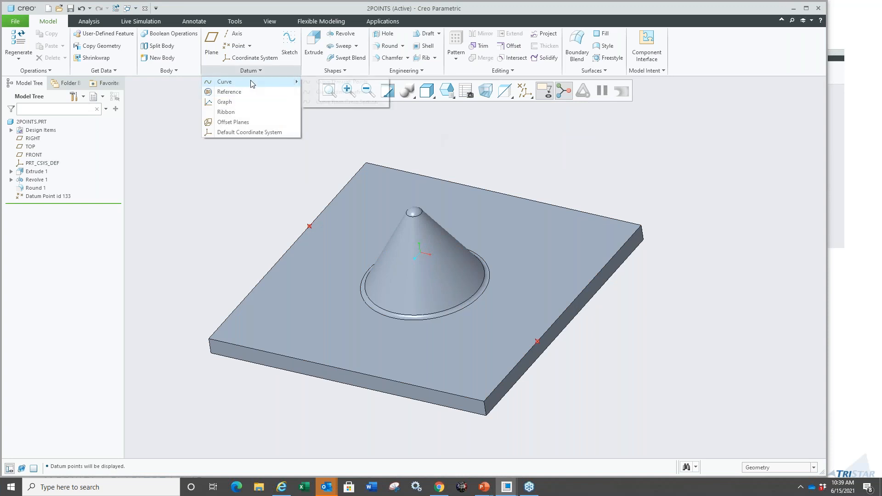
{"action": "left_click", "coordinate": [331, 82]}
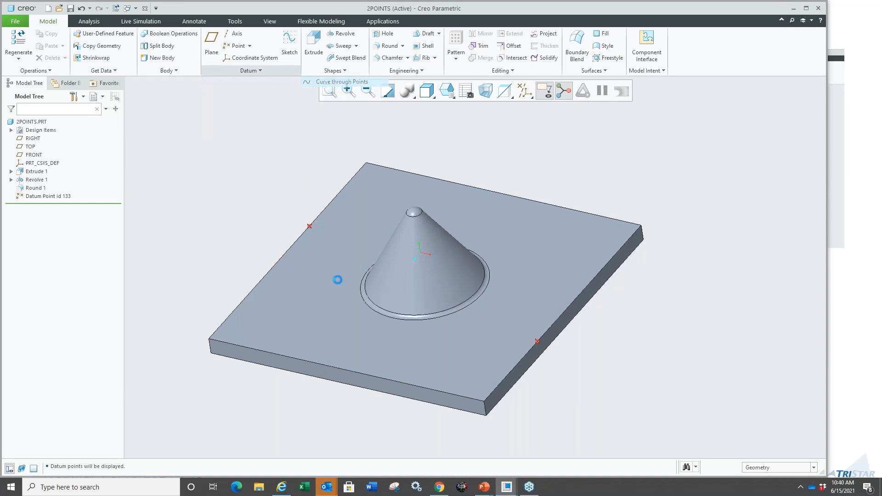
{"action": "left_click", "coordinate": [309, 226]}
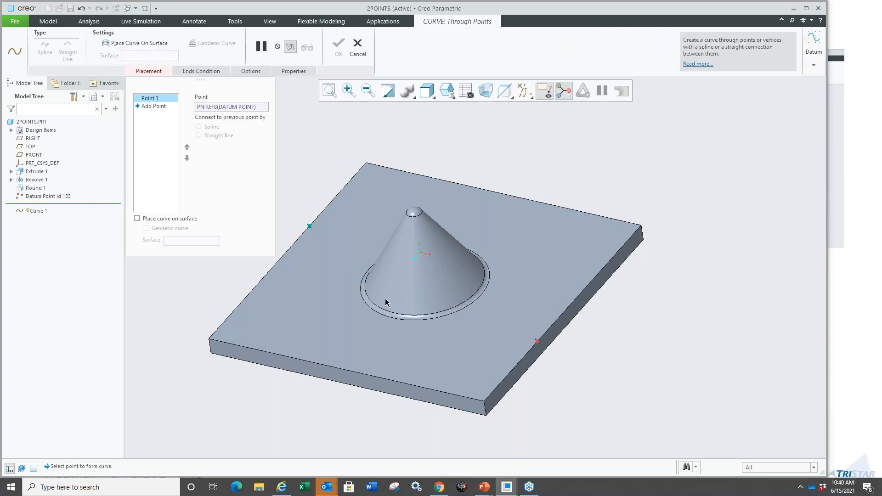
{"action": "left_click", "coordinate": [537, 342]}
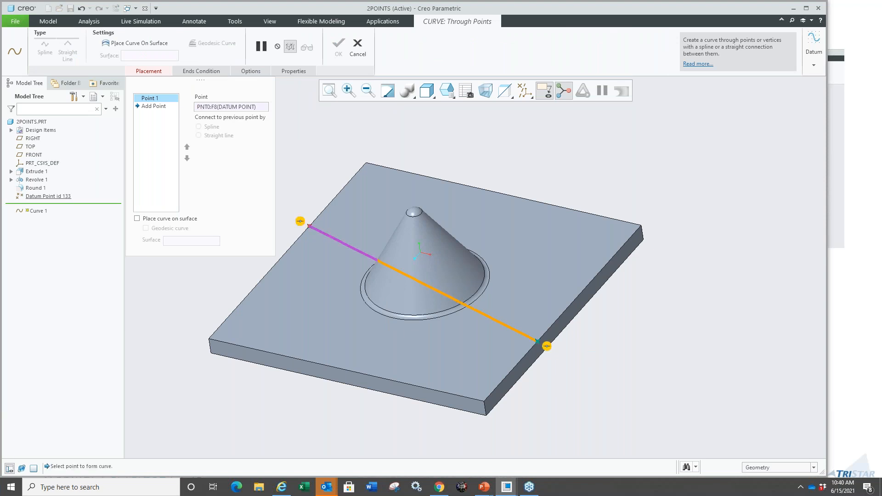
- Place the curve on surface, using Body 1 as the reference, and orbit to examine its path over the cone
{"action": "right_click", "coordinate": [314, 149]}
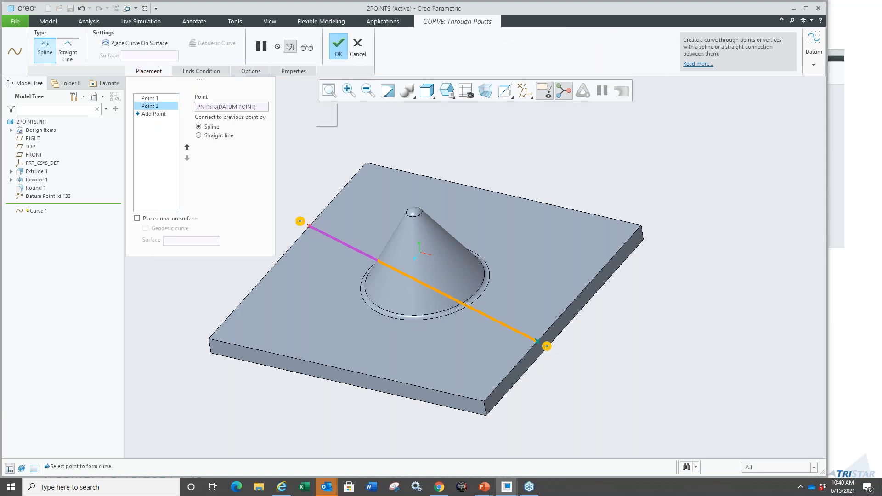
{"action": "left_click", "coordinate": [319, 120]}
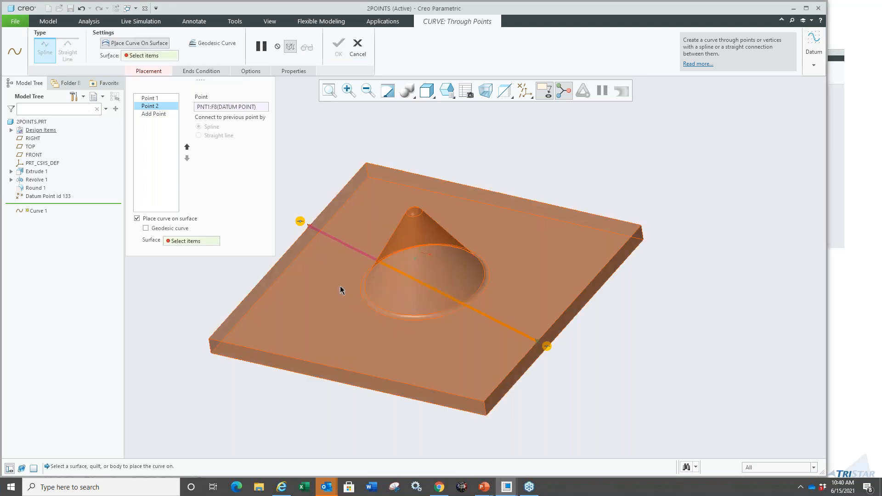
{"action": "left_click", "coordinate": [333, 216]}
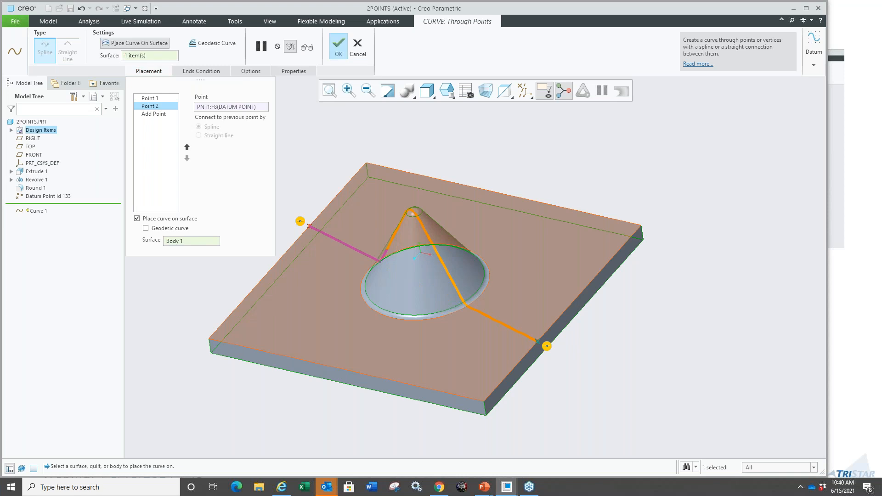
{"action": "middle_click_drag", "start_coordinate": [334, 216], "coordinate": [359, 197]}
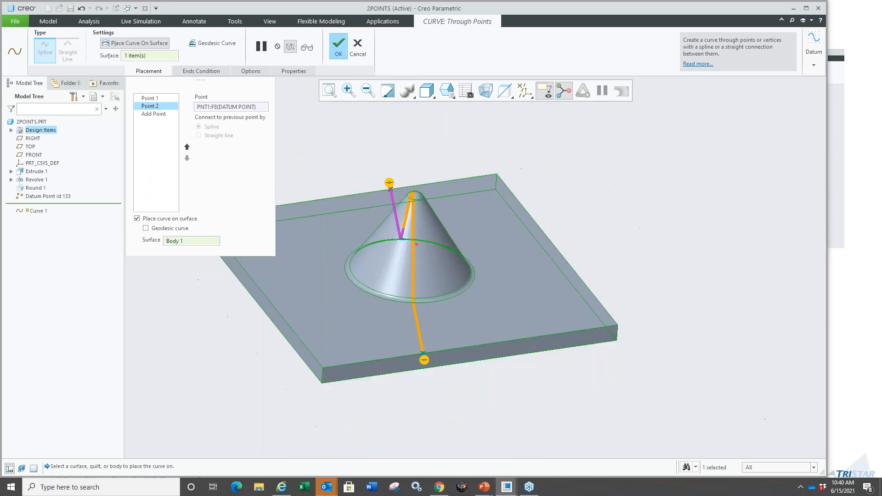
- Make the curve on Body 1 a geodesic curve, compare its path with the cone's other side, and accept the feature
{"action": "key", "text": "ctrl+1"}
{"action": "left_click_drag", "start_coordinate": [126, 201], "coordinate": [277, 256], "text": "ctrl"}
{"action": "key", "text": "Escape"}
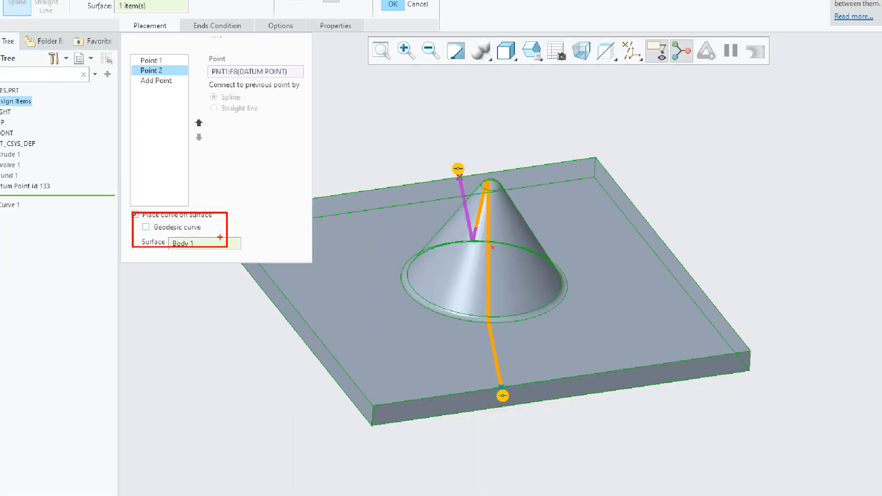
{"action": "left_click", "coordinate": [146, 229]}
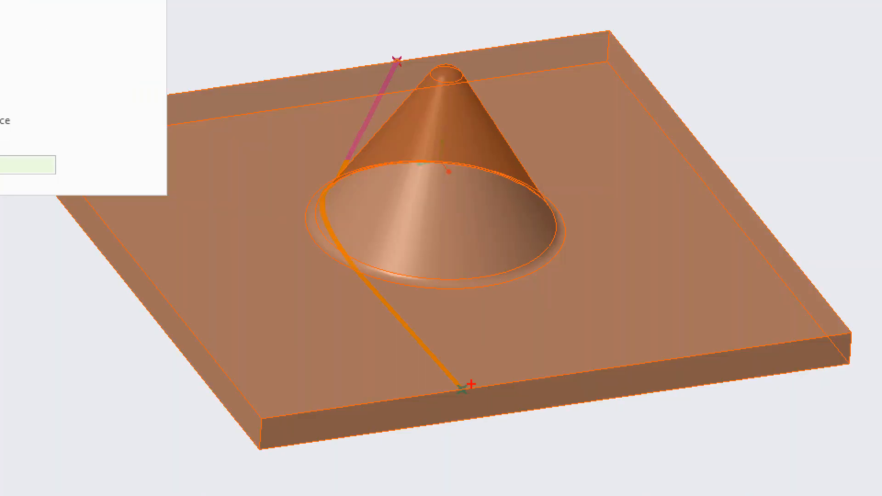
{"action": "mouse_move", "coordinate": [468, 384]}
{"action": "left_mouse_down"}
{"action": "mouse_move", "coordinate": [354, 276]}
{"action": "mouse_move", "coordinate": [366, 57]}
{"action": "left_mouse_up"}
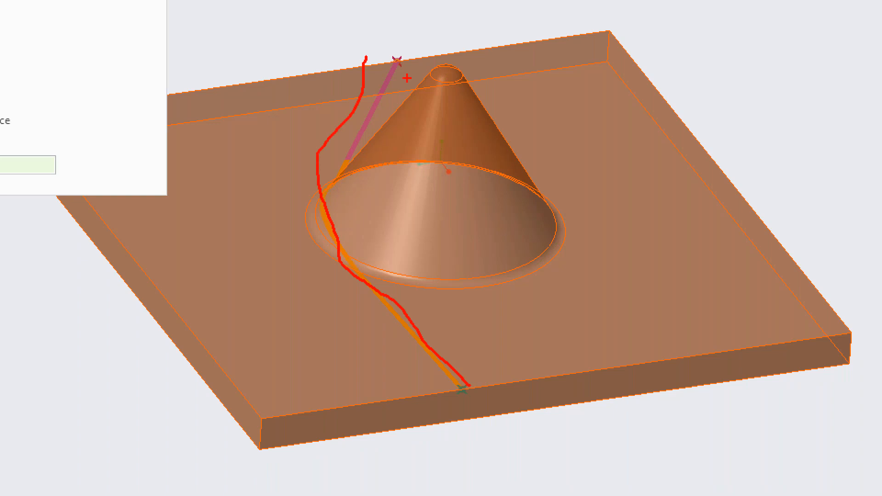
{"action": "left_click_drag", "start_coordinate": [462, 55], "coordinate": [508, 306]}
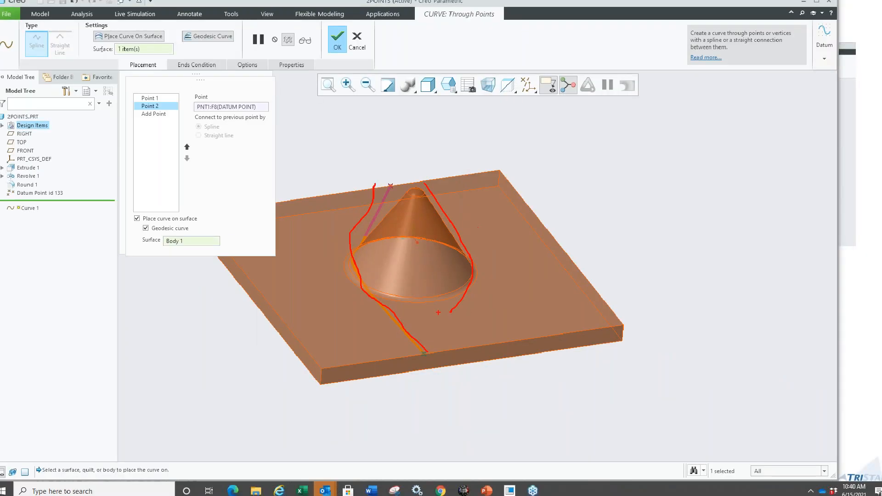
{"action": "mouse_move", "coordinate": [333, 173]}
{"action": "middle_mouse_down"}
{"action": "mouse_move", "coordinate": [325, 181]}
{"action": "mouse_move", "coordinate": [327, 165]}
{"action": "middle_mouse_up"}
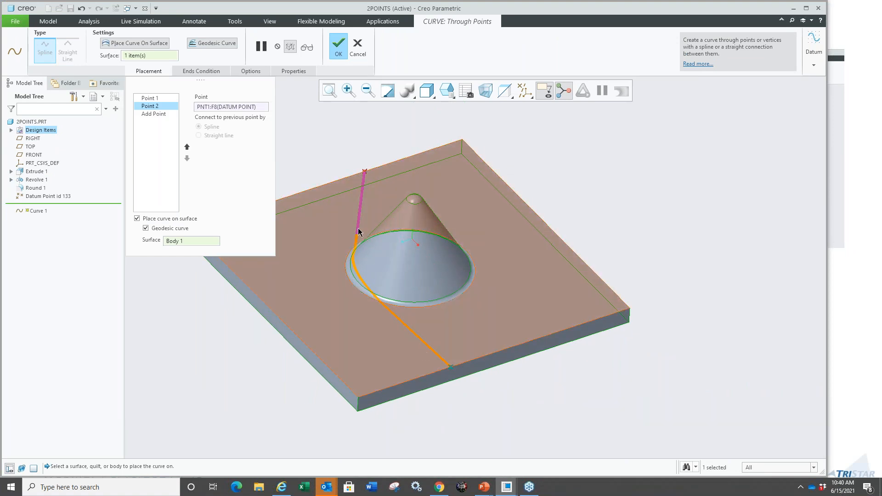
{"action": "middle_click", "coordinate": [327, 145]}
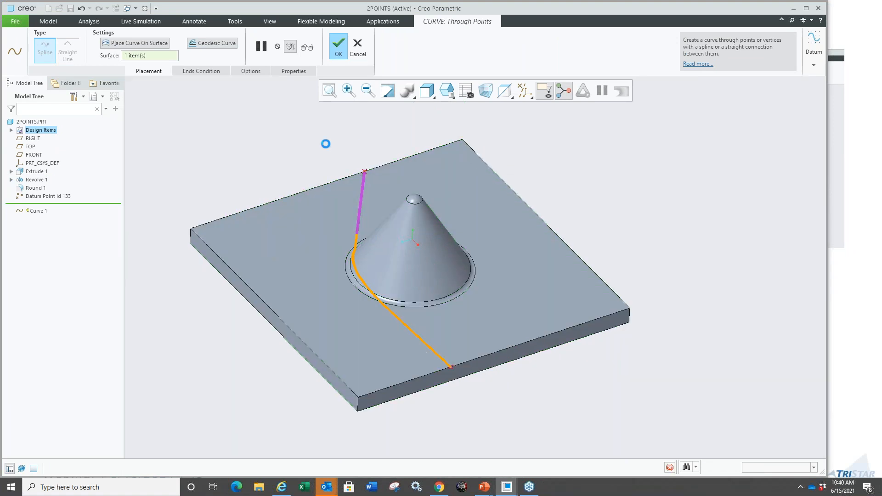
- Slide the datum point on the plate's front edge to a ratio of about 0.45 and inspect the rerouted geodesic curve
{"action": "left_click", "coordinate": [451, 369]}
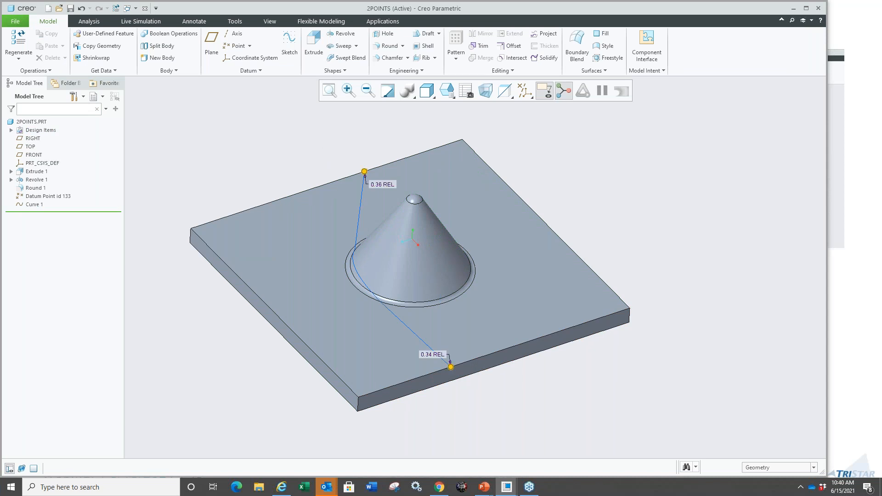
{"action": "left_click", "coordinate": [23, 59]}
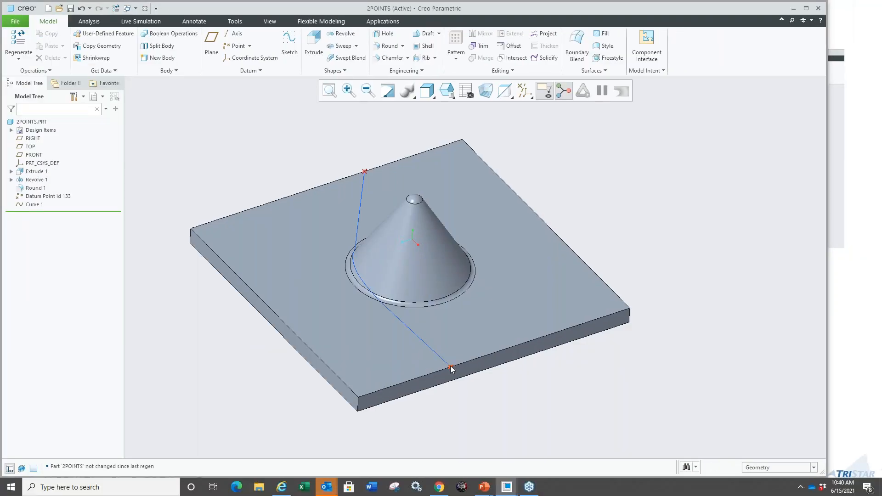
{"action": "left_click", "coordinate": [450, 366]}
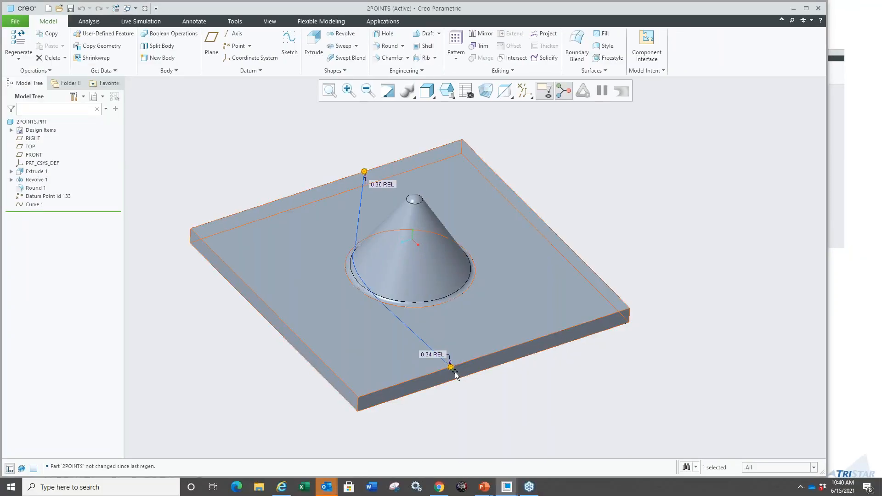
{"action": "left_click_drag", "start_coordinate": [451, 368], "coordinate": [486, 354]}
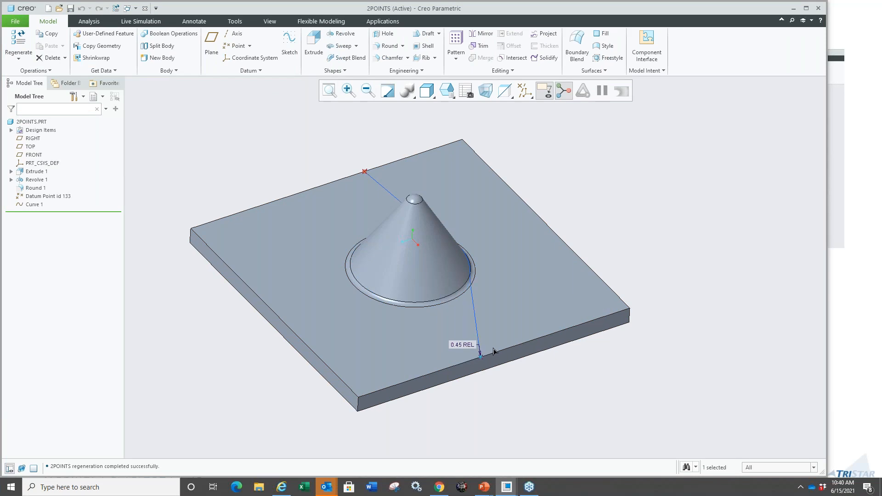
{"action": "middle_click_drag", "start_coordinate": [500, 351], "coordinate": [475, 357]}
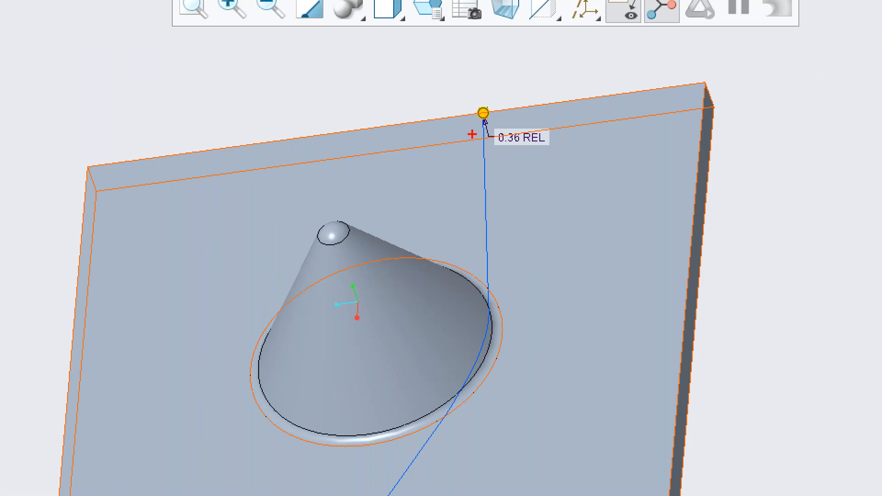
{"action": "left_click_drag", "start_coordinate": [469, 155], "coordinate": [415, 316]}
{"action": "key", "text": "Escape"}
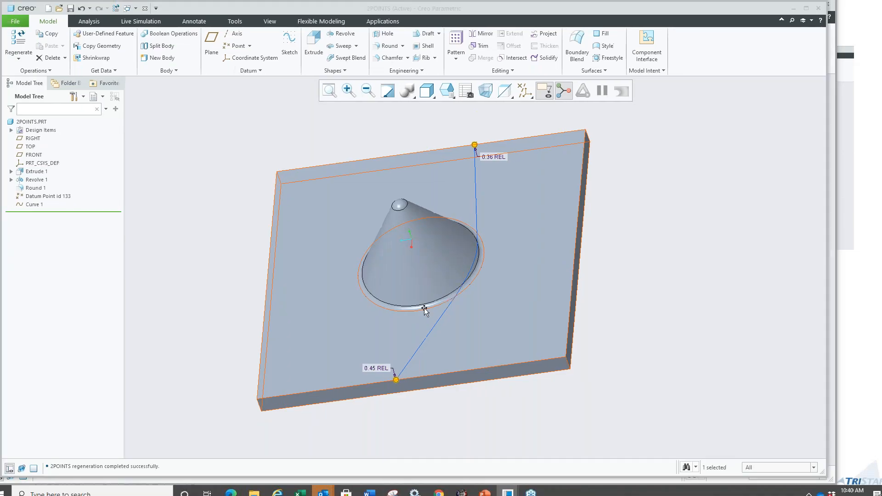
- Slide the same datum point along its edge to a ratio of about 0.95 and back to about 0.2, rerouting the curve
{"action": "left_click_drag", "start_coordinate": [394, 379], "coordinate": [549, 357]}
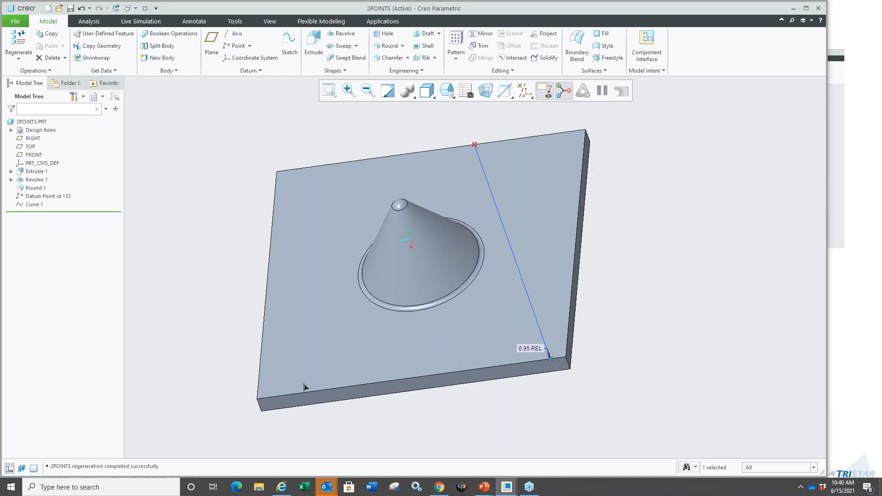
{"action": "left_click", "coordinate": [317, 391]}
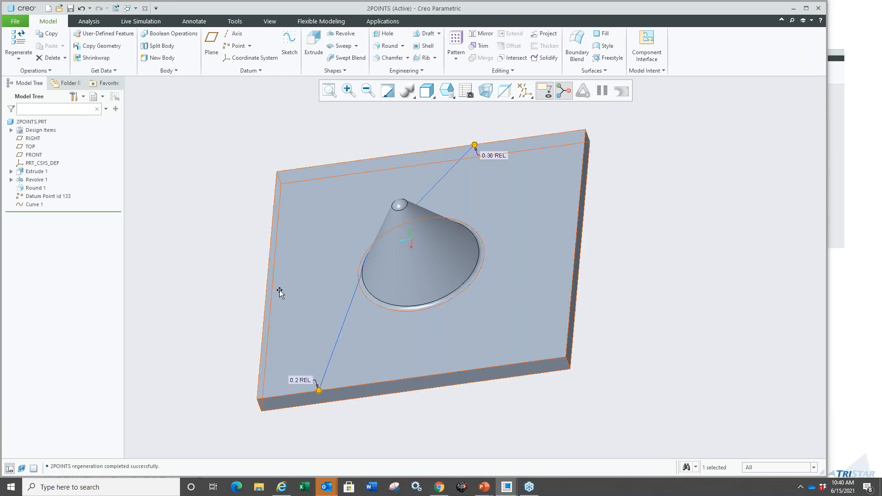
{"action": "middle_click_drag", "start_coordinate": [280, 295], "coordinate": [222, 154]}
{"action": "left_click", "coordinate": [222, 154]}
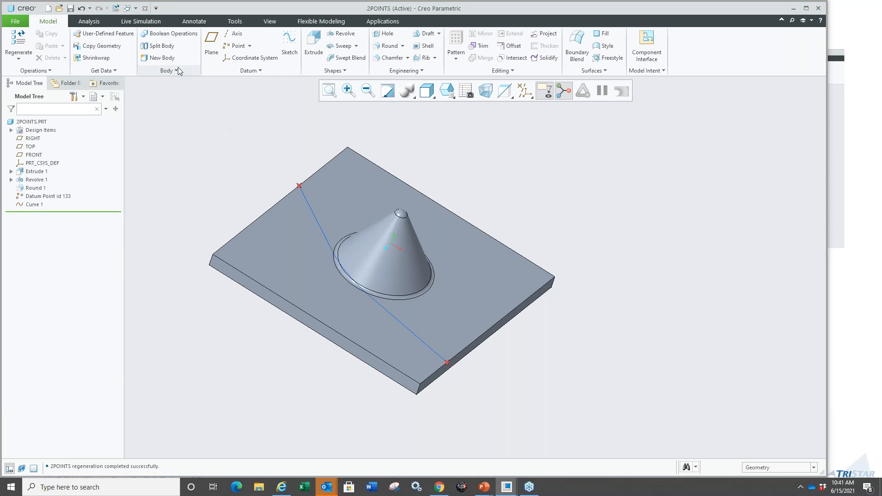
- Close the 2points part and switch to the PowerPoint slide show
{"action": "left_click", "coordinate": [145, 8]}
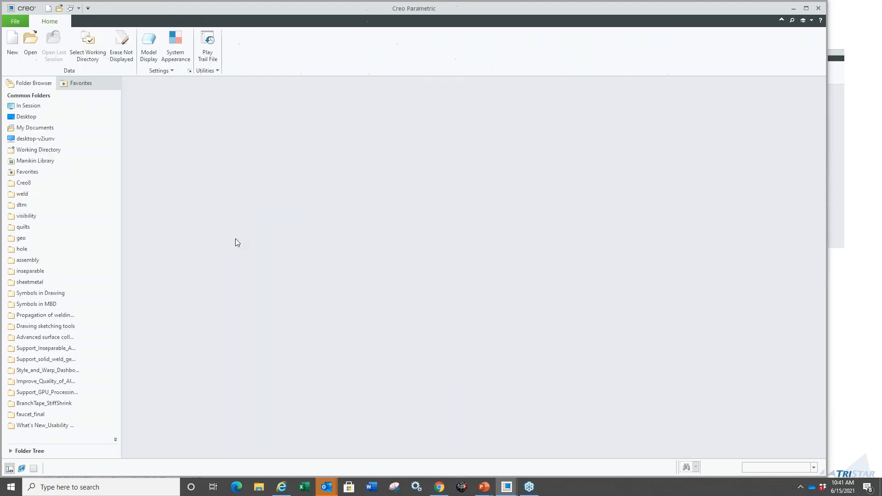
{"action": "key", "text": "super+Tab"}
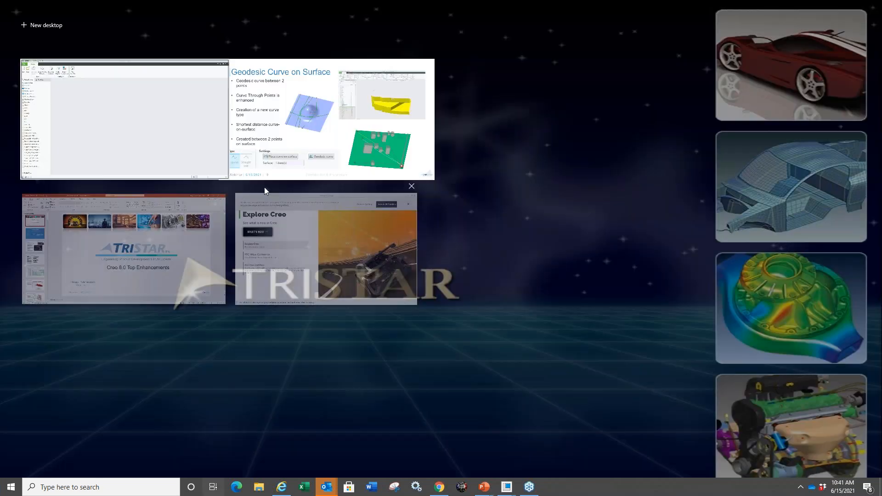
{"action": "left_click", "coordinate": [312, 134]}
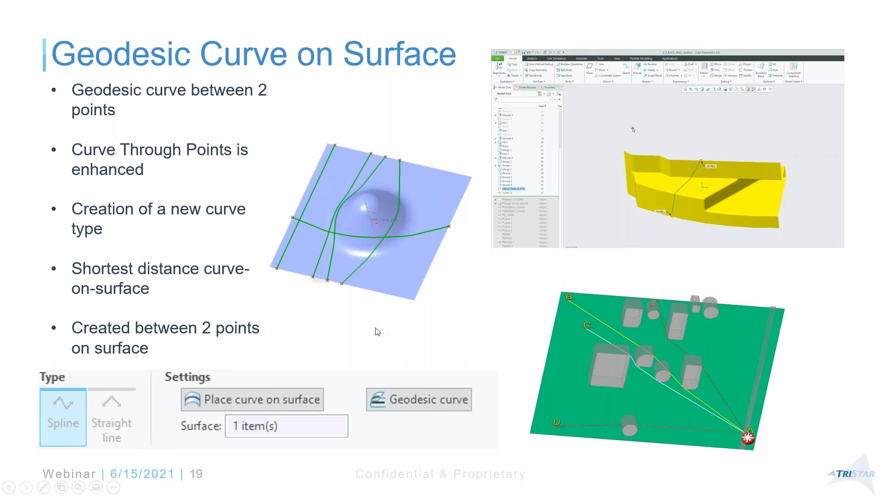
- Advance from the geodesic curve slide through the sketch-based multi-hole slide to the tapped, tapered holes slide and examine the hole shapes
{"action": "left_click", "coordinate": [376, 331]}
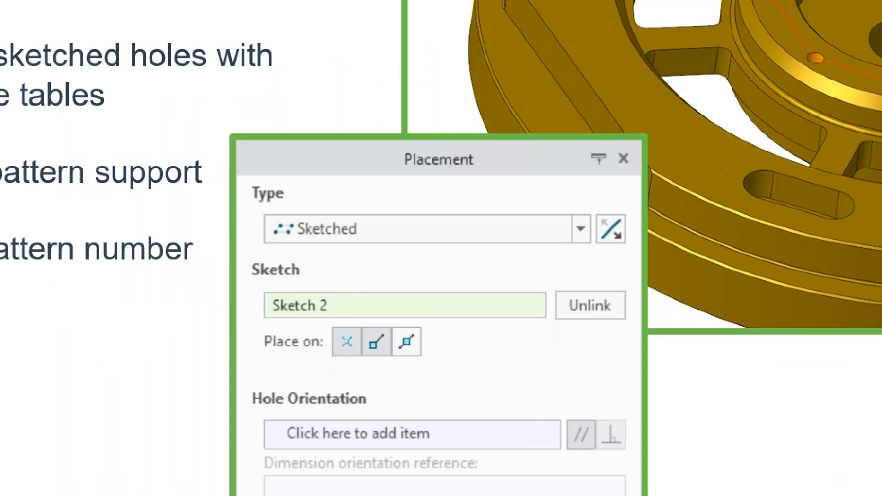
{"action": "mouse_move", "coordinate": [318, 386]}
{"action": "left_mouse_down"}
{"action": "mouse_move", "coordinate": [363, 366]}
{"action": "mouse_move", "coordinate": [339, 382]}
{"action": "left_mouse_up"}
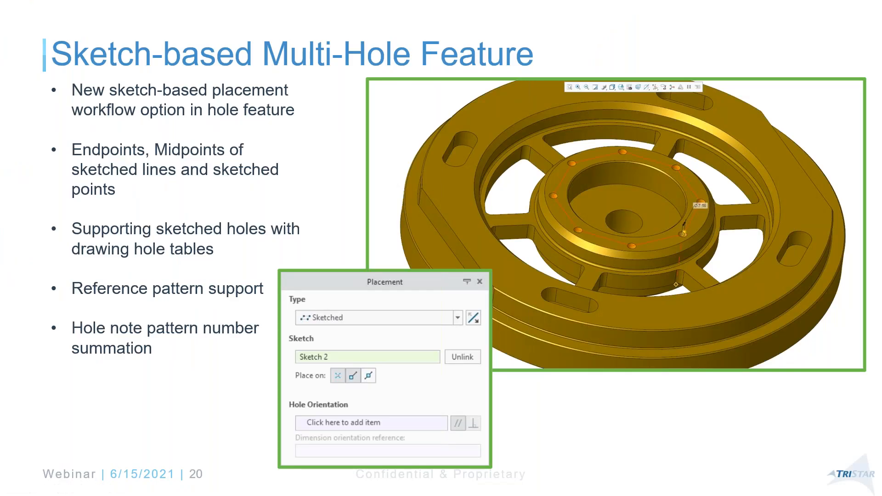
{"action": "key", "text": "Right"}
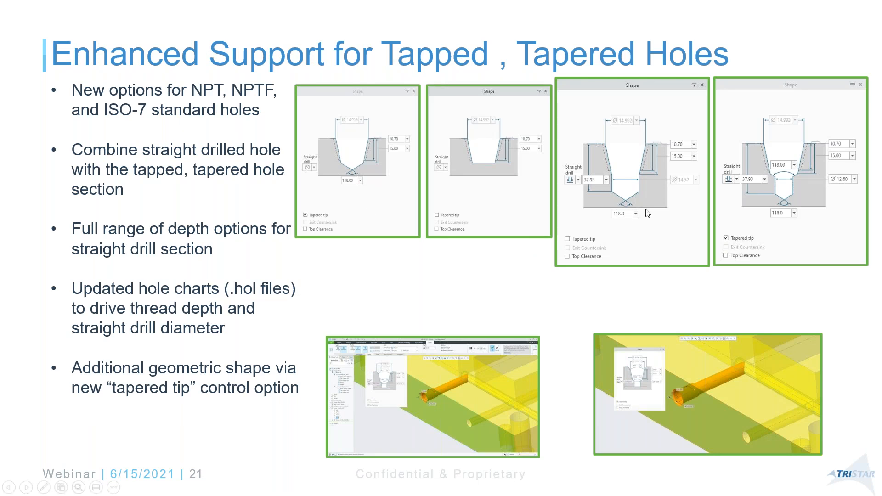
{"action": "key", "text": "ctrl+p"}
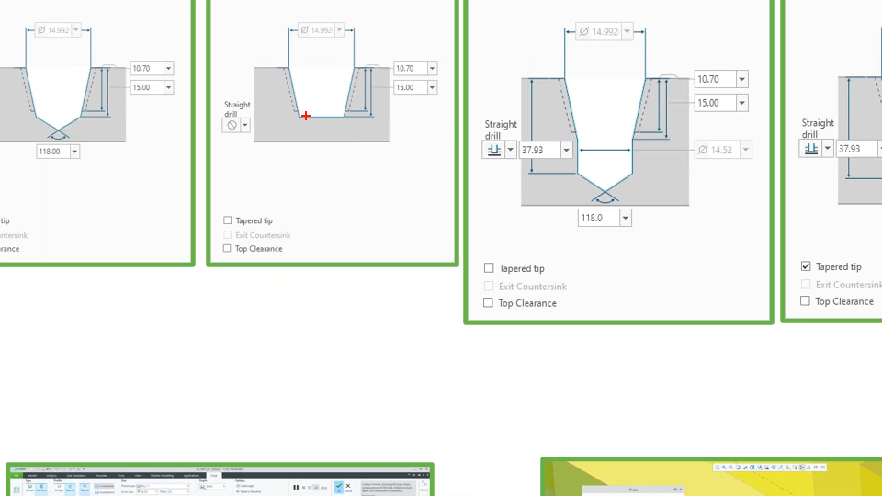
- Examine the flat-bottomed tapered hole and the straight drill section of the third hole shape on the tapped, tapered holes slide
{"action": "left_click_drag", "start_coordinate": [476, 163], "coordinate": [477, 192]}
{"action": "left_click_drag", "start_coordinate": [345, 108], "coordinate": [351, 160]}
{"action": "left_click_drag", "start_coordinate": [260, 55], "coordinate": [373, 127], "text": "ctrl"}
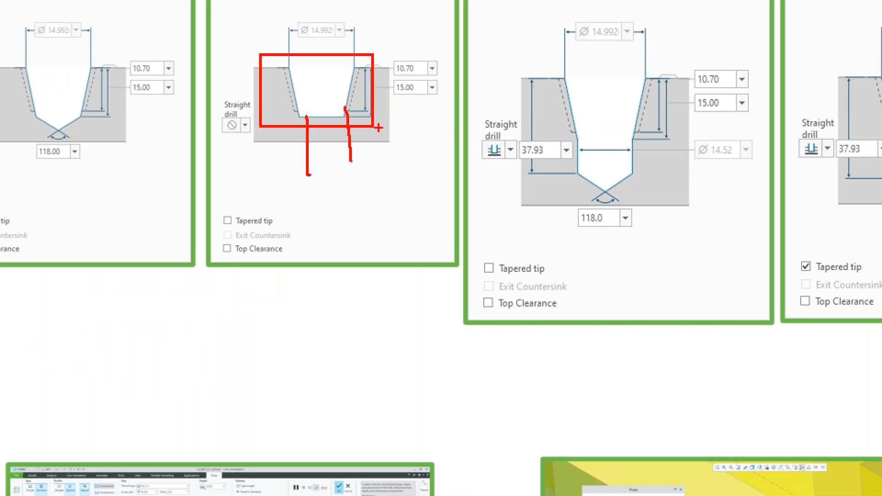
{"action": "left_click_drag", "start_coordinate": [577, 136], "coordinate": [577, 186]}
{"action": "left_click_drag", "start_coordinate": [635, 138], "coordinate": [641, 181]}
{"action": "mouse_move", "coordinate": [468, 163]}
{"action": "left_mouse_down"}
{"action": "mouse_move", "coordinate": [533, 141]}
{"action": "mouse_move", "coordinate": [485, 117]}
{"action": "mouse_move", "coordinate": [479, 164]}
{"action": "left_mouse_up"}
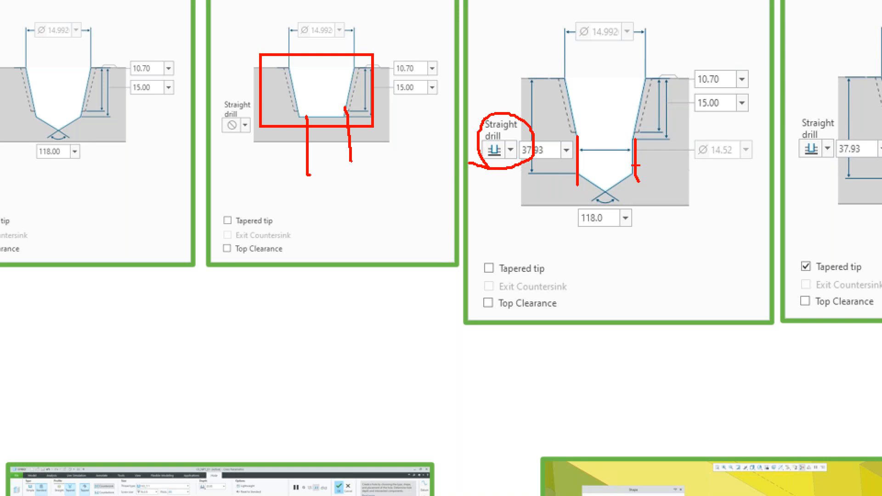
{"action": "key", "text": "Escape"}
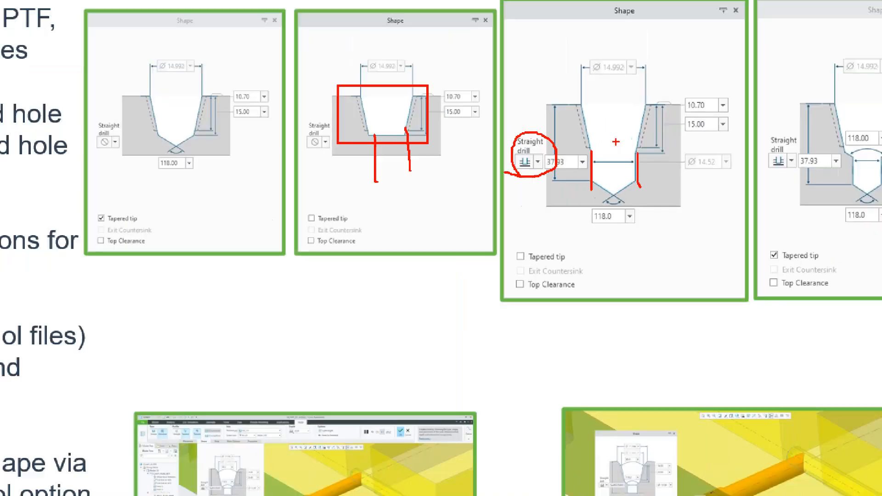
- Examine the hole diameters and the example model with the tapered hole, and advance to the enriched thread handling options slide
{"action": "key", "text": "ctrl+1"}
{"action": "left_click_drag", "start_coordinate": [682, 161], "coordinate": [739, 168]}
{"action": "key", "text": "Escape"}
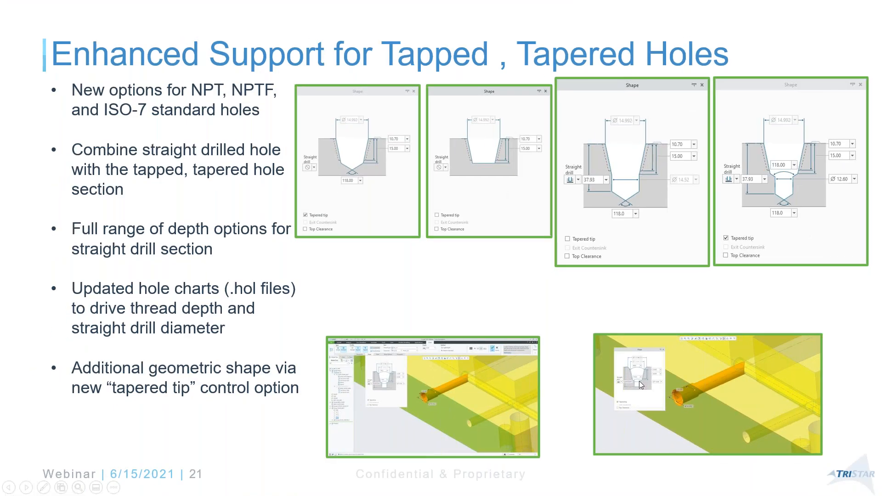
{"action": "key", "text": "ctrl+1"}
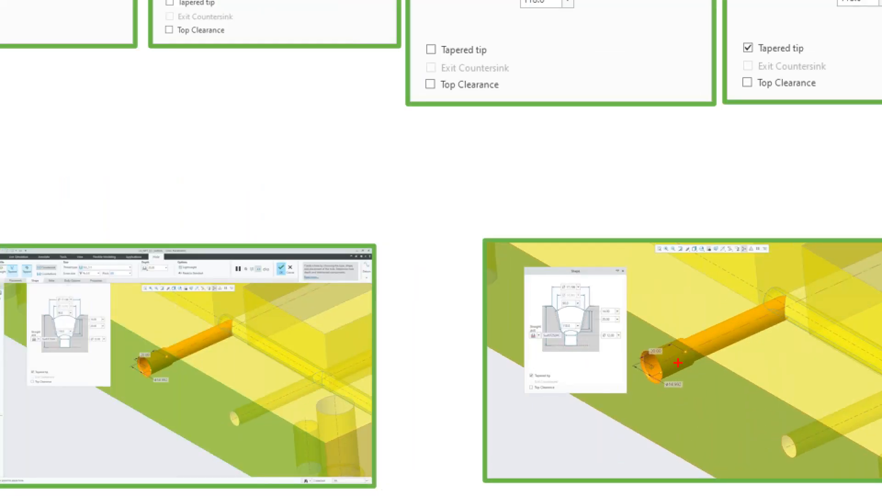
{"action": "left_click", "coordinate": [689, 389]}
{"action": "key", "text": "Escape"}
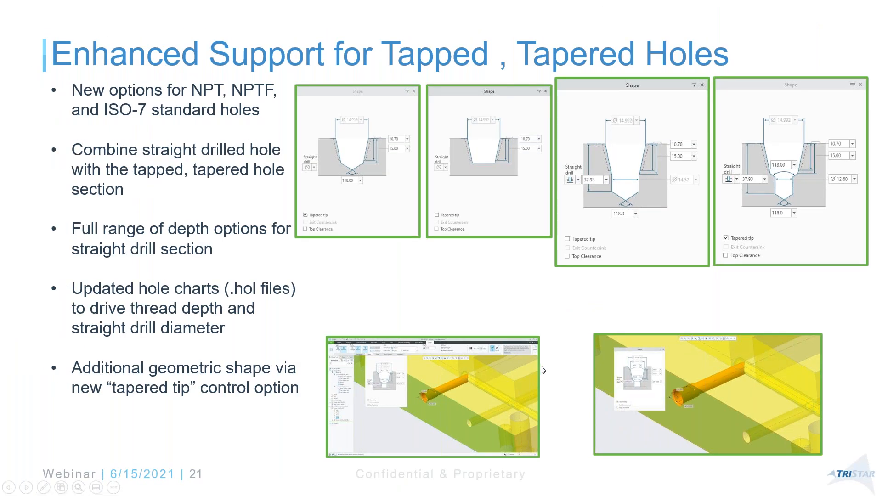
{"action": "left_click", "coordinate": [541, 366]}
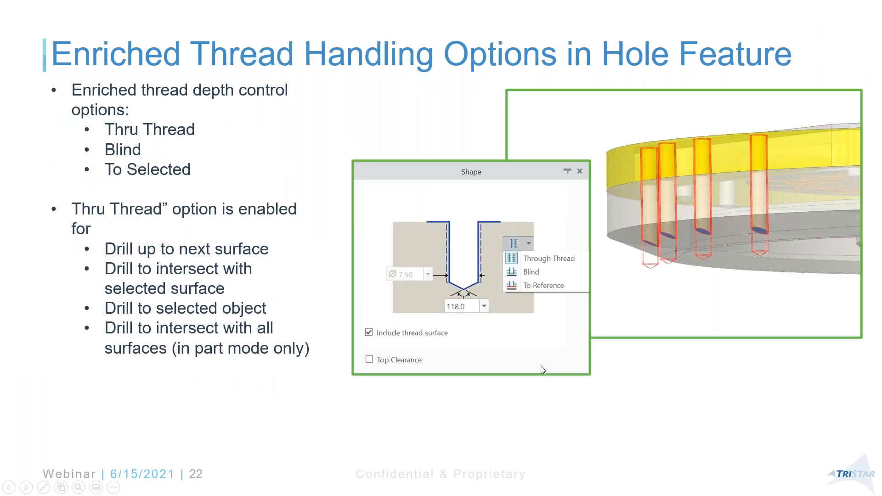
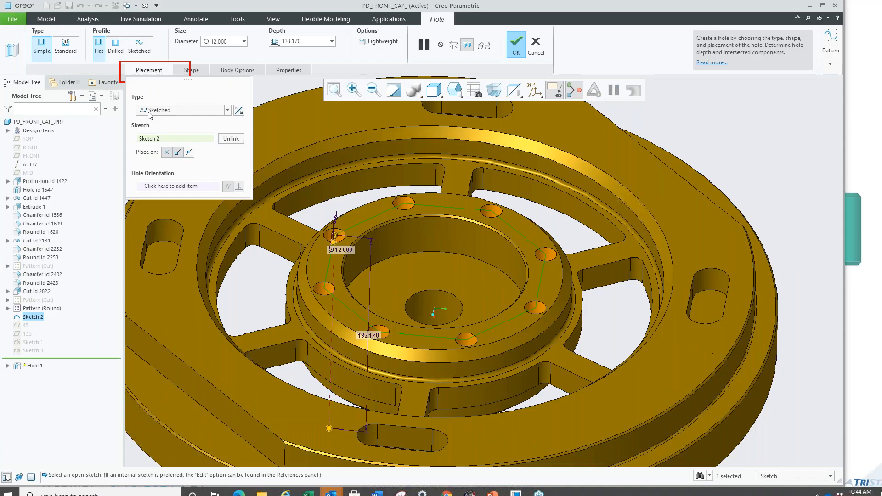
- Set the hole's placement type to Sketched, using Sketch 2 for the hole locations
{"action": "left_click", "coordinate": [176, 118]}
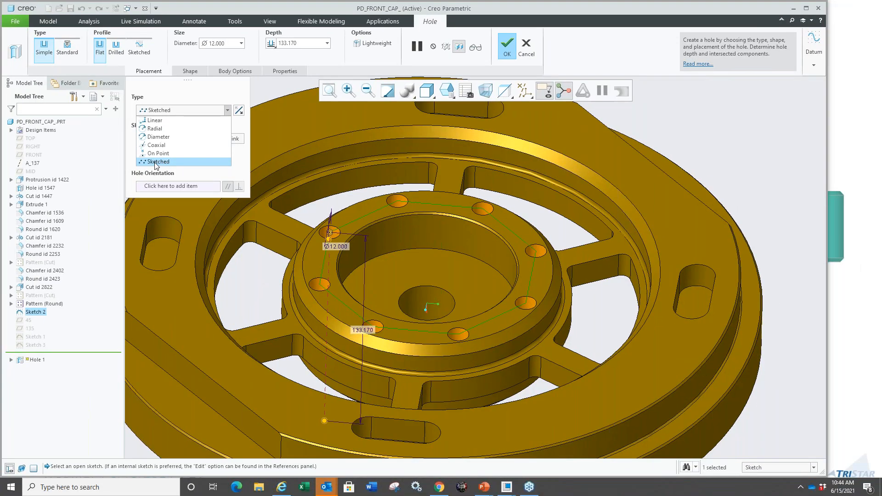
{"action": "left_click", "coordinate": [154, 161]}
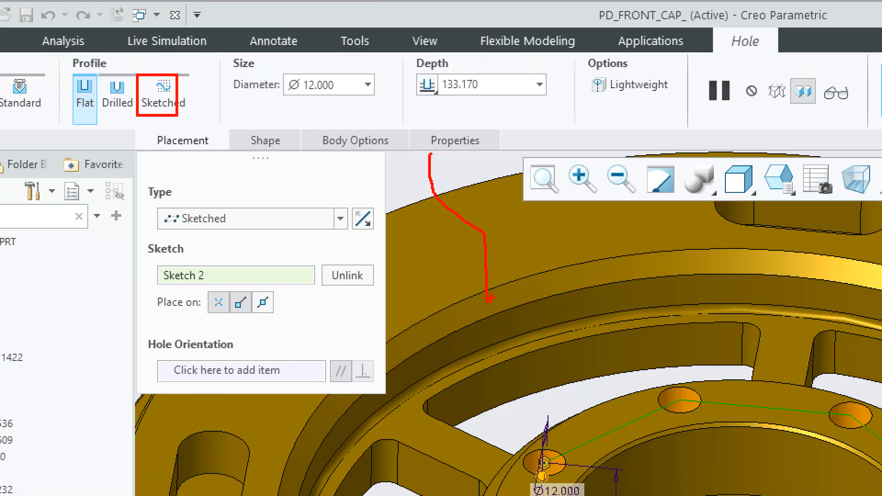
{"action": "mouse_move", "coordinate": [596, 156]}
{"action": "left_mouse_down"}
{"action": "mouse_move", "coordinate": [547, 222]}
{"action": "mouse_move", "coordinate": [542, 280]}
{"action": "left_mouse_up"}
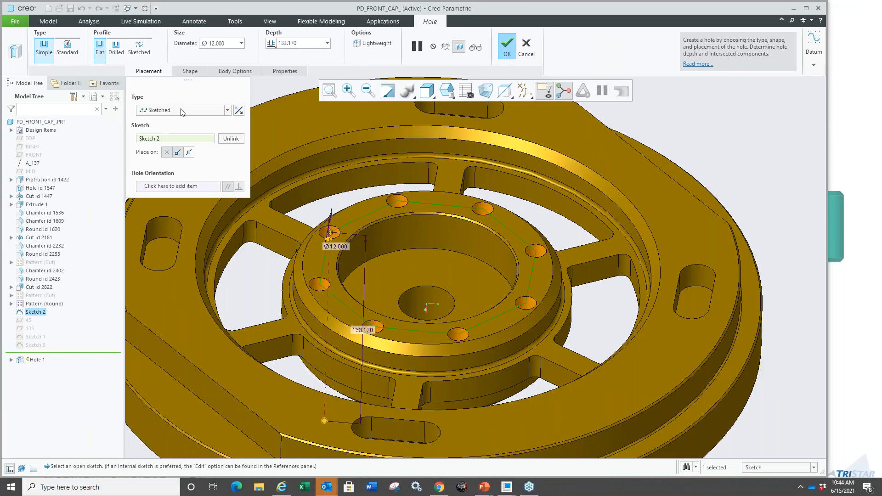
- Place the holes on the midpoints of Sketch 2's lines instead of the endpoints
{"action": "left_click", "coordinate": [189, 154]}
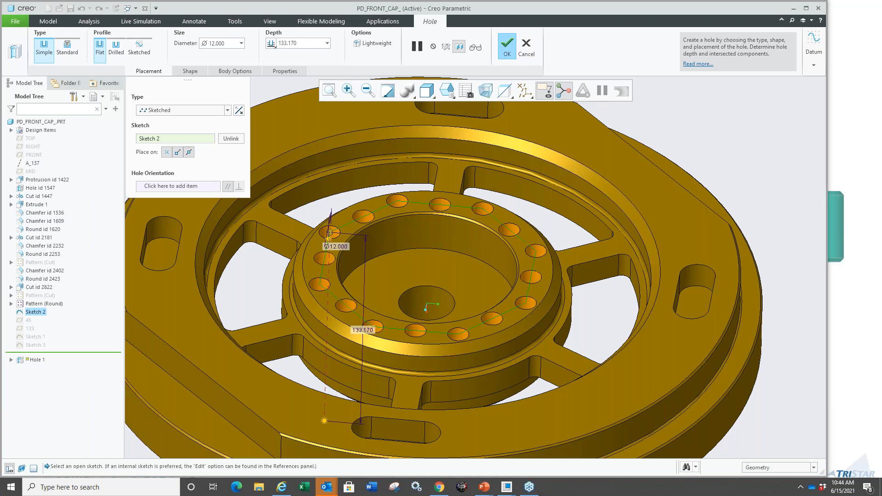
{"action": "right_click", "coordinate": [308, 207]}
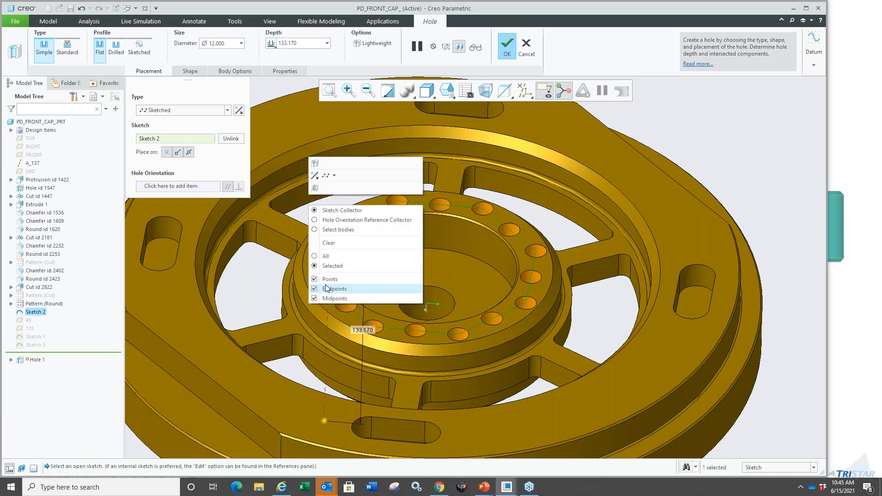
{"action": "left_click", "coordinate": [331, 298]}
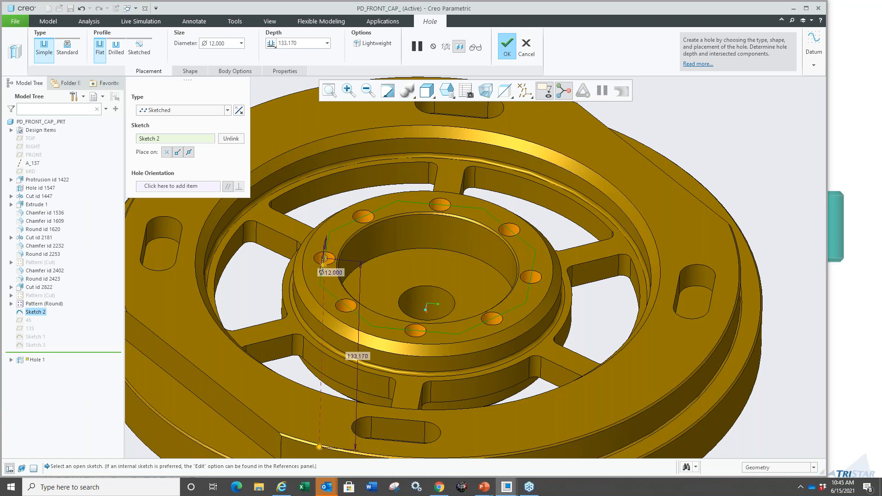
{"action": "right_click", "coordinate": [303, 210]}
{"action": "left_click", "coordinate": [326, 303]}
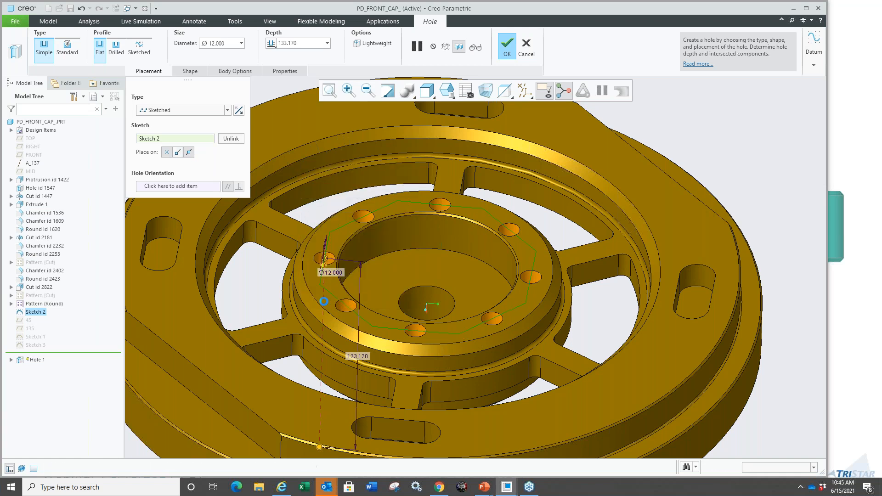
{"action": "right_click", "coordinate": [305, 215]}
{"action": "left_click", "coordinate": [332, 308]}
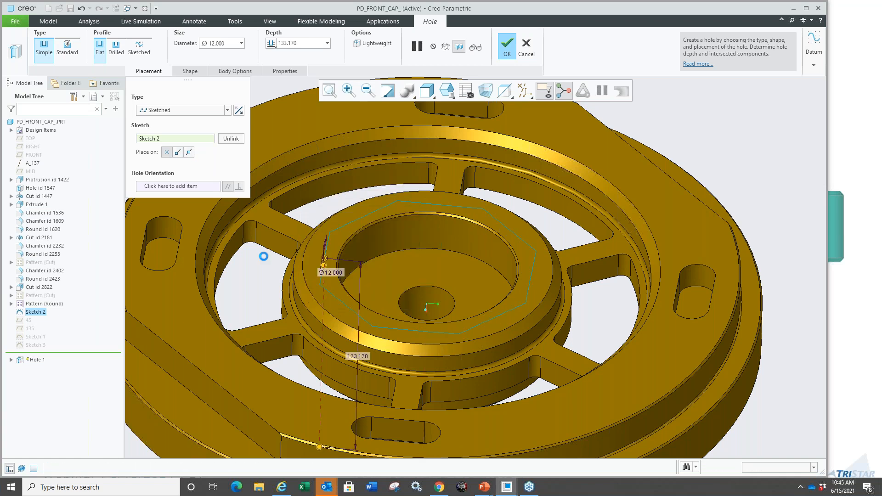
- Place the holes on Sketch 2's endpoints instead of its midpoints and complete the hole feature
{"action": "middle_click_drag", "start_coordinate": [421, 251], "coordinate": [420, 226]}
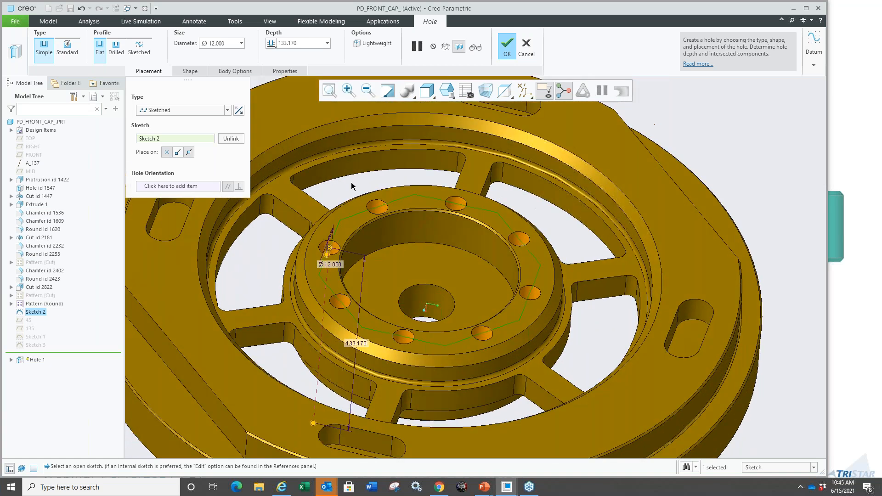
{"action": "right_click", "coordinate": [351, 184]}
{"action": "left_click", "coordinate": [378, 267]}
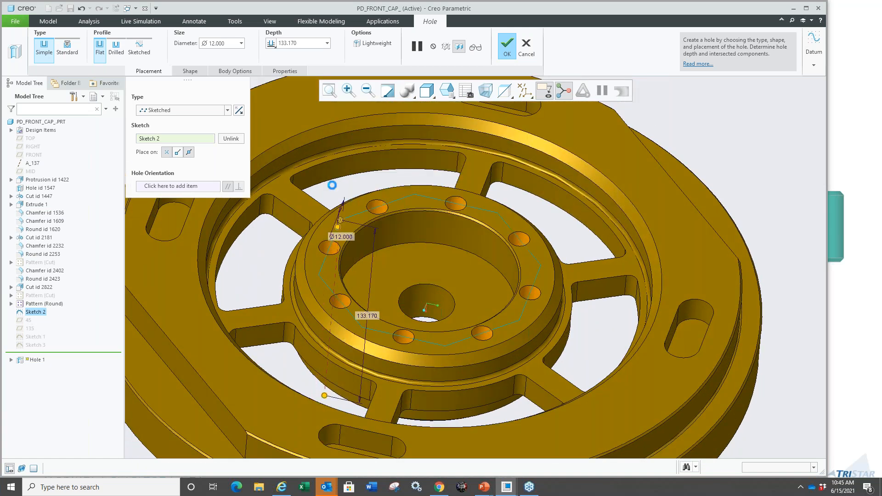
{"action": "right_click", "coordinate": [332, 184]}
{"action": "left_click", "coordinate": [356, 278]}
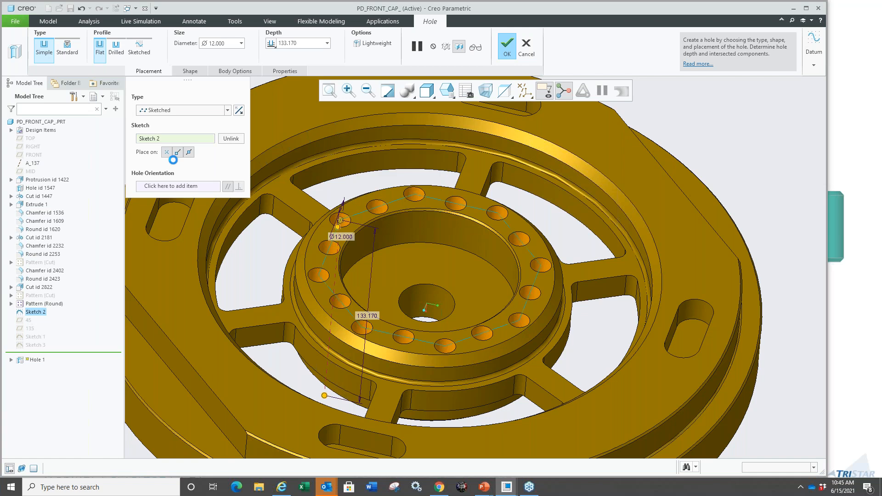
{"action": "scroll", "coordinate": [297, 238], "scroll_direction": "up", "scroll_amount": 3}
{"action": "scroll", "coordinate": [272, 256], "scroll_direction": "down", "scroll_amount": 3}
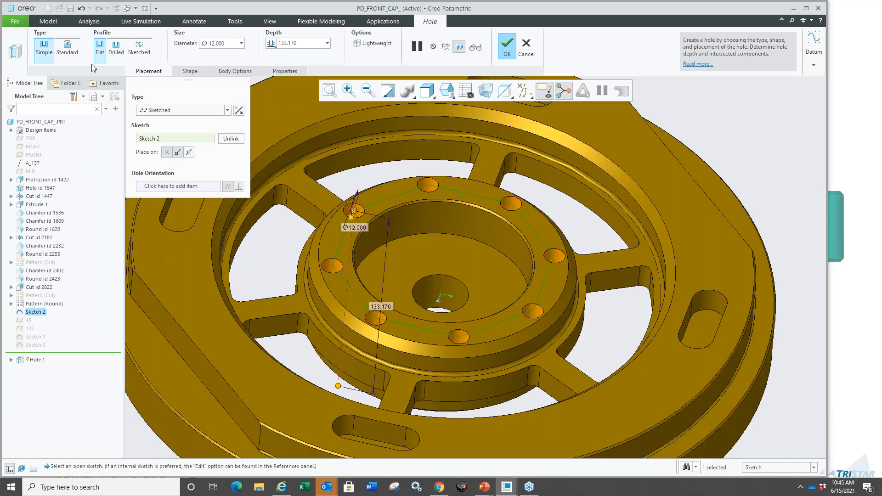
{"action": "scroll", "coordinate": [286, 233], "scroll_direction": "up", "scroll_amount": 1}
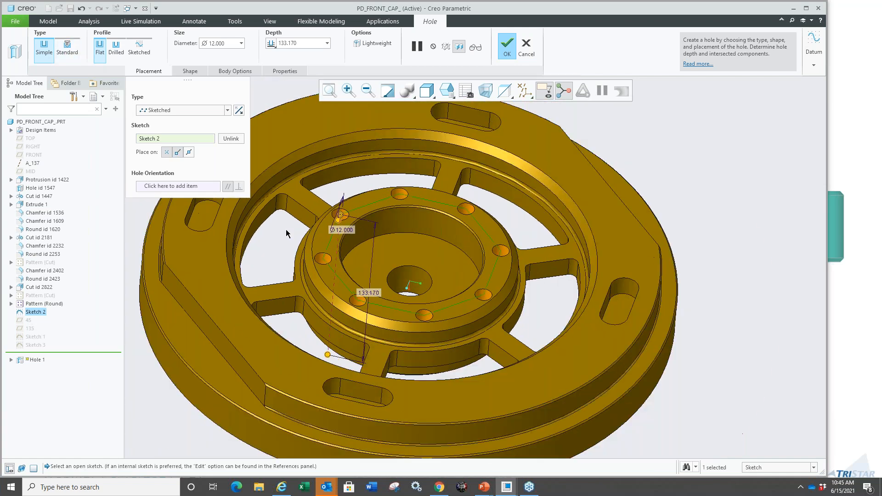
{"action": "middle_click", "coordinate": [286, 234]}
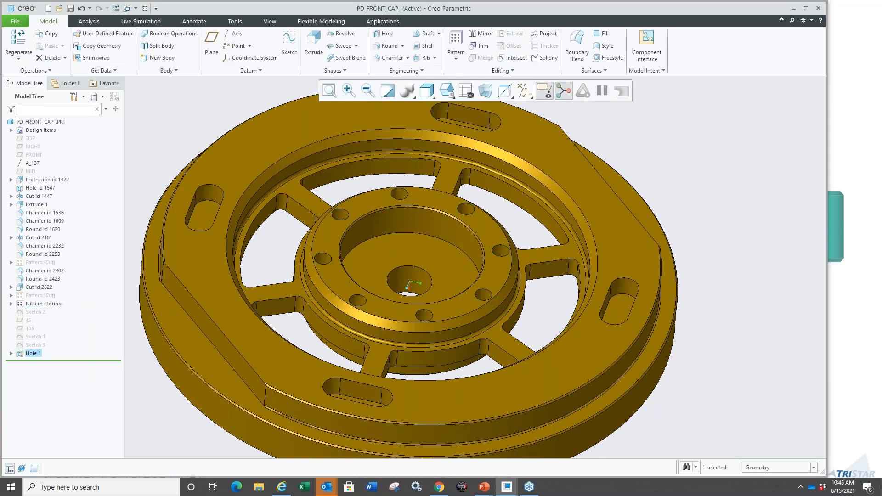
- Create a new part with the default settings
{"action": "scroll", "coordinate": [306, 246], "scroll_direction": "up", "scroll_amount": 3}
{"action": "middle_click_drag", "start_coordinate": [305, 246], "coordinate": [299, 191]}
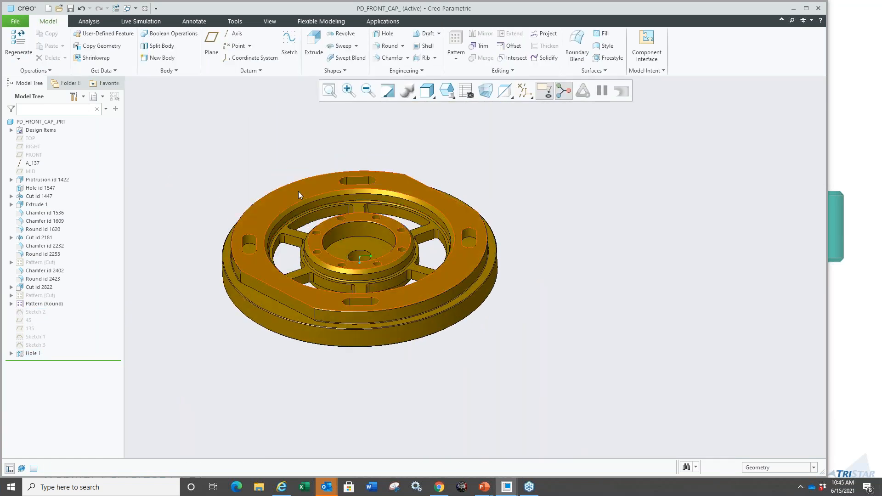
{"action": "left_click", "coordinate": [48, 8]}
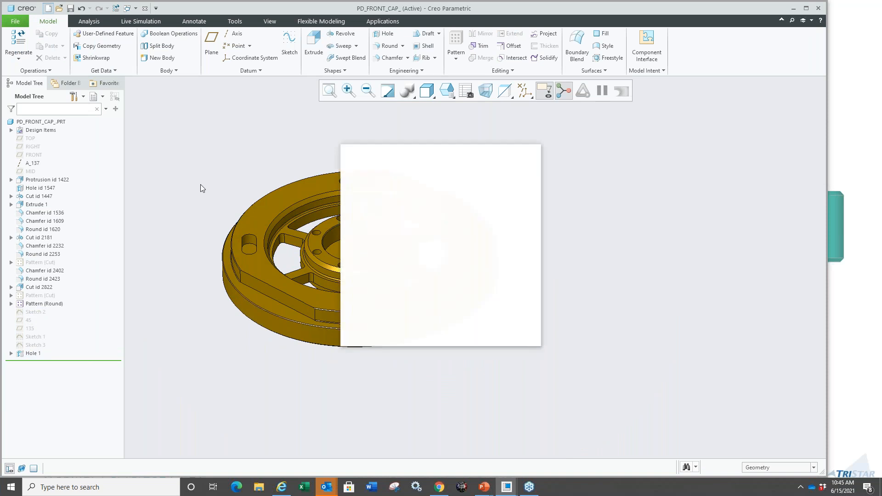
{"action": "key", "text": "Return"}
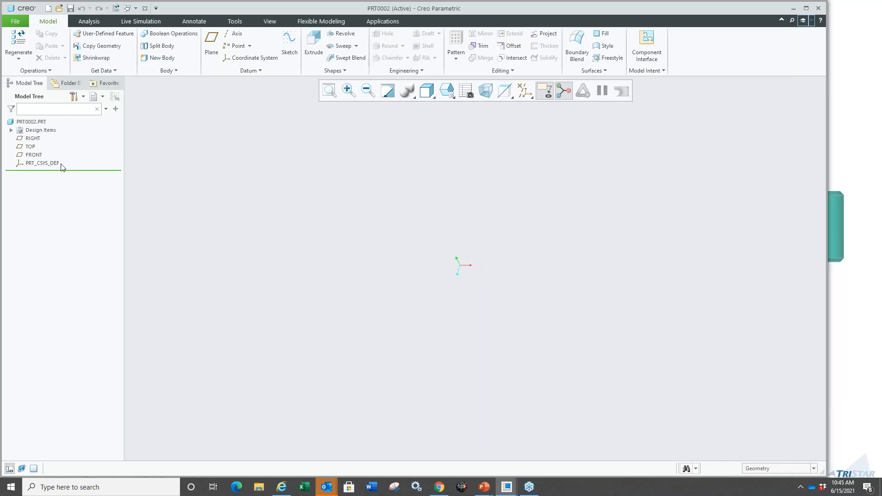
- Sketch a center rectangle about 666 by 446 around the origin on the TOP plane for an extrusion
{"action": "left_click", "coordinate": [29, 147]}
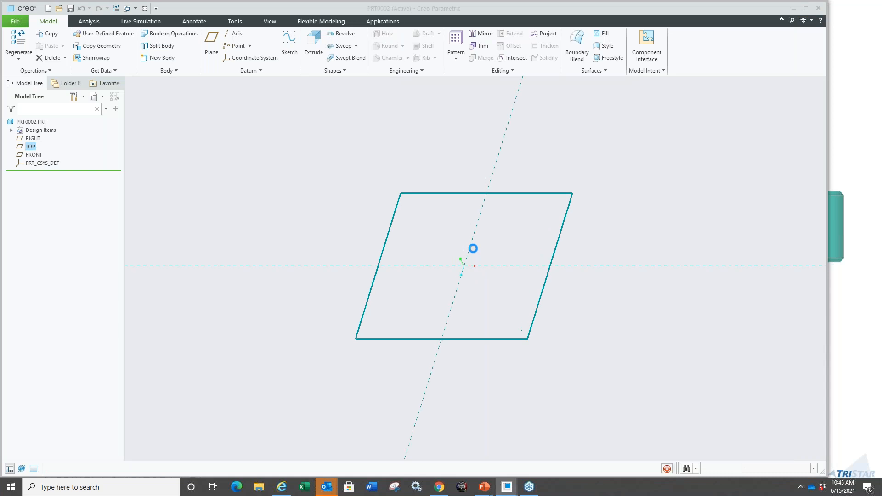
{"action": "right_click", "coordinate": [473, 247]}
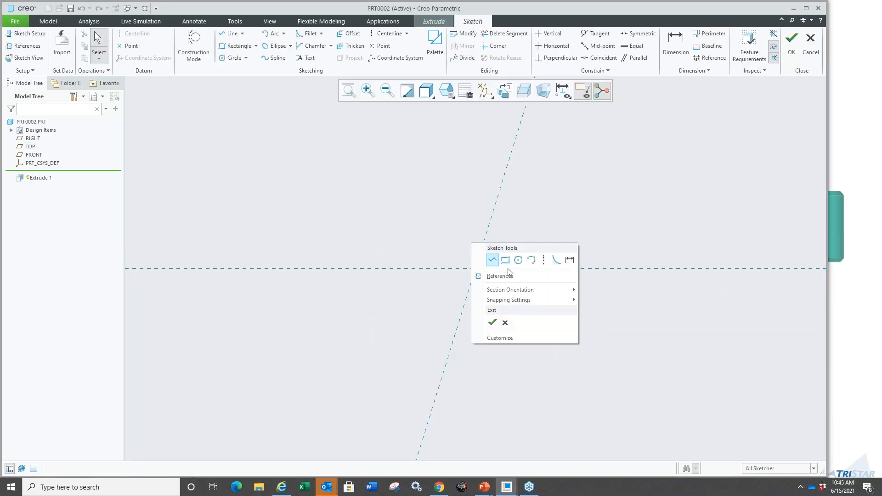
{"action": "left_click", "coordinate": [506, 258]}
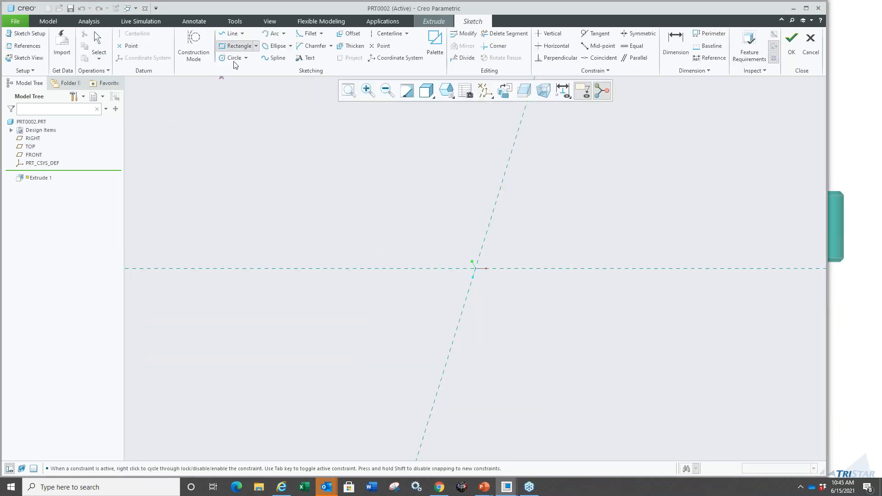
{"action": "left_click", "coordinate": [255, 46]}
{"action": "left_click", "coordinate": [242, 77]}
{"action": "left_click", "coordinate": [473, 268]}
{"action": "middle_click", "coordinate": [574, 236]}
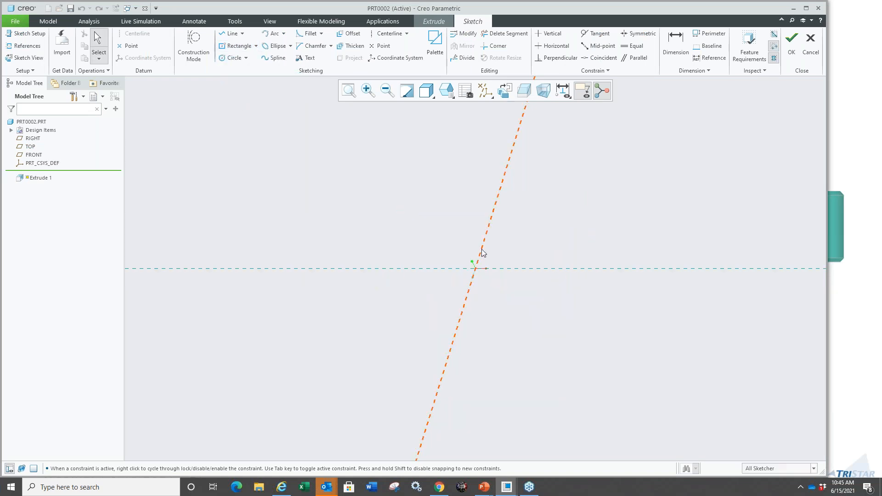
{"action": "left_click", "coordinate": [233, 47]}
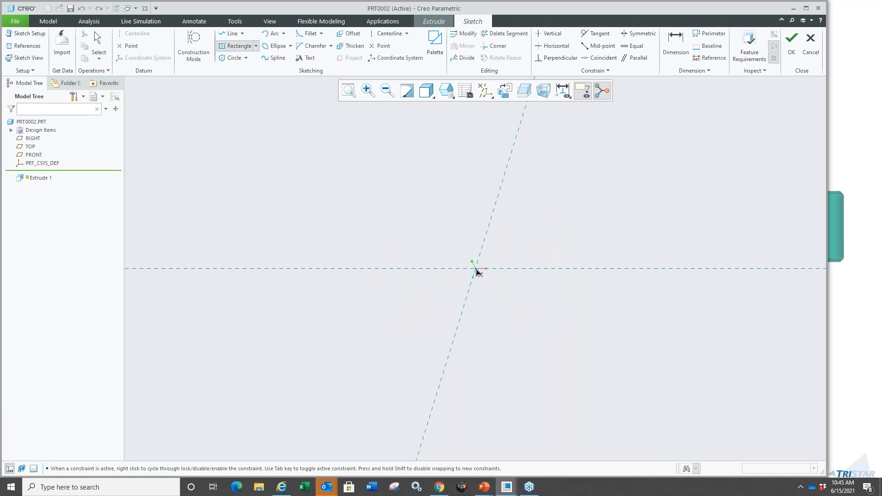
{"action": "left_click", "coordinate": [476, 269]}
{"action": "left_click", "coordinate": [583, 343]}
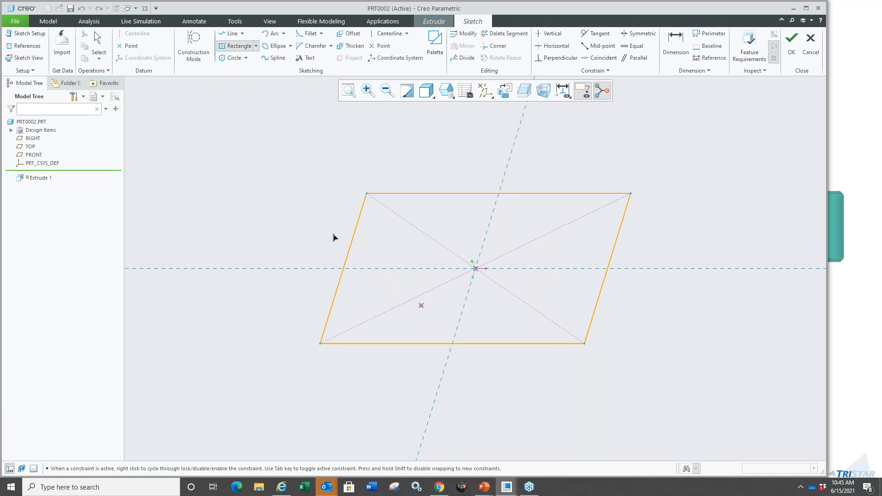
{"action": "middle_click", "coordinate": [286, 203]}
- Finish the rectangle sketch and extrude it as a solid block about 258 deep
{"action": "right_click", "coordinate": [291, 204]}
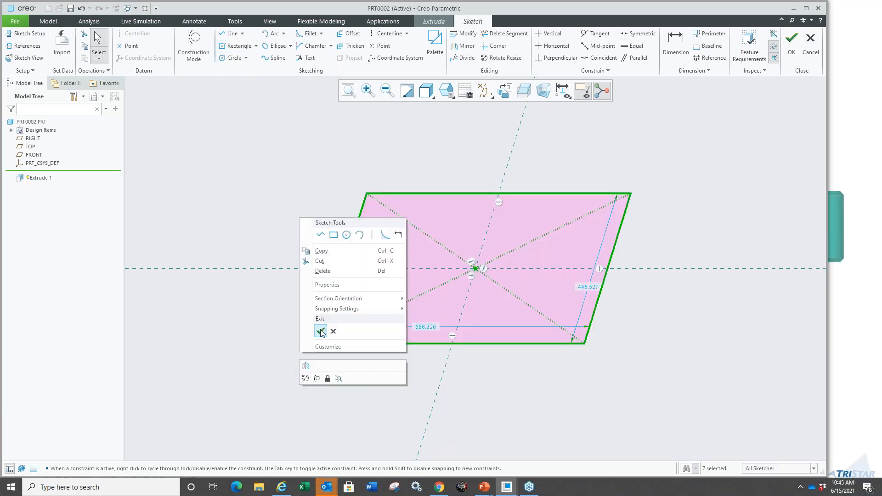
{"action": "left_click", "coordinate": [320, 317]}
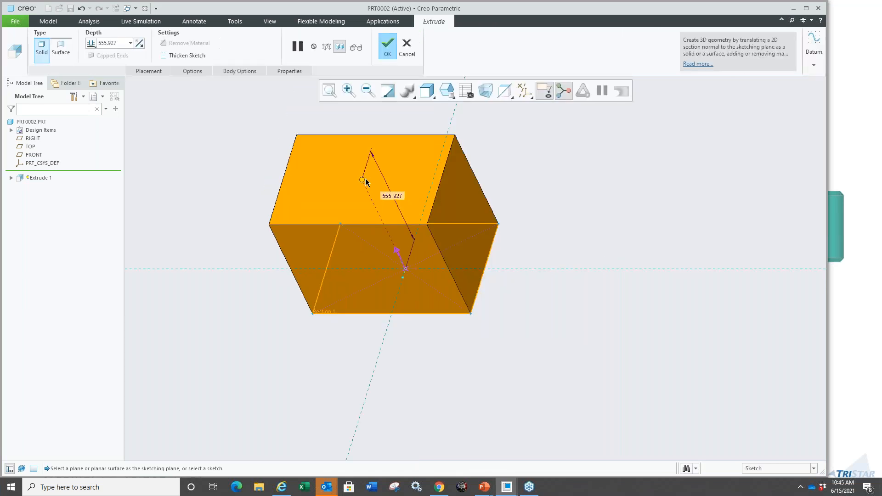
{"action": "left_click_drag", "start_coordinate": [366, 182], "coordinate": [374, 218]}
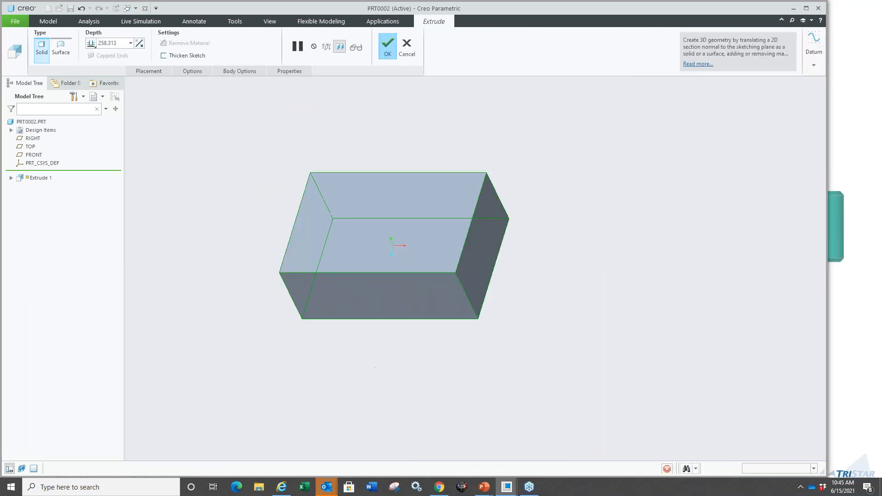
{"action": "left_click", "coordinate": [387, 46]}
{"action": "scroll", "coordinate": [321, 112], "scroll_direction": "down", "scroll_amount": 2}
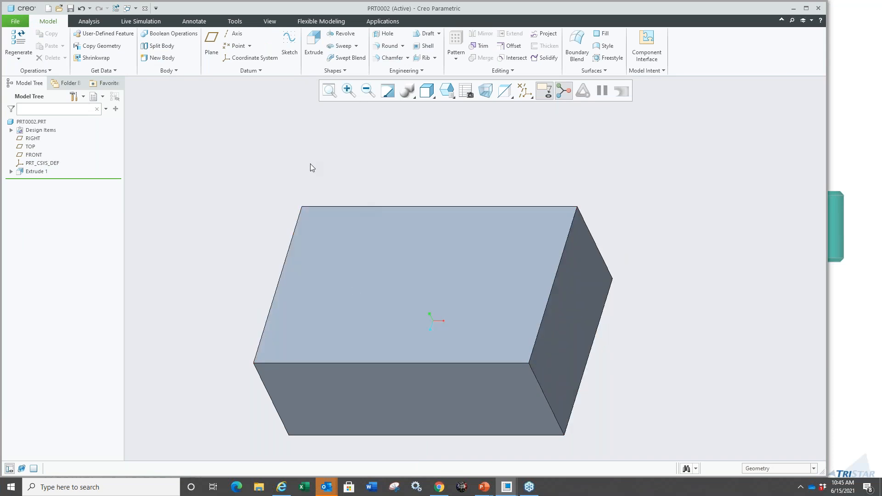
- Start a hole on the block's top face and set its placement type to Sketched
{"action": "scroll", "coordinate": [310, 164], "scroll_direction": "up", "scroll_amount": 1}
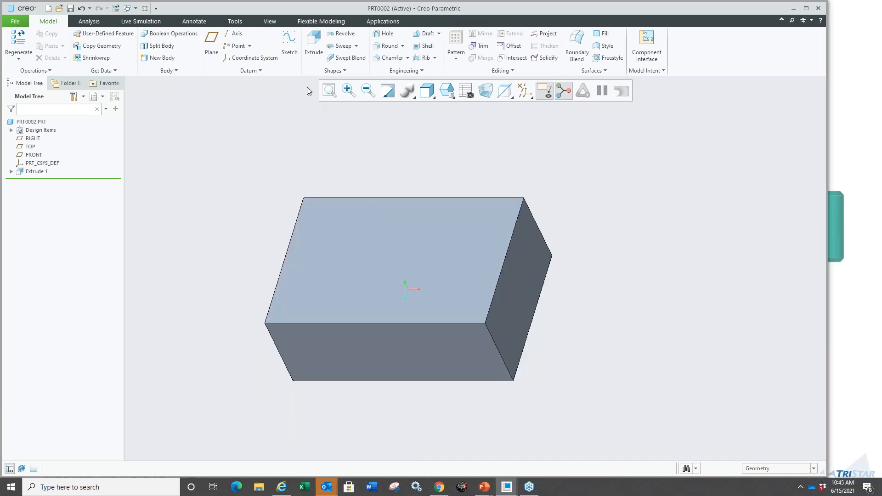
{"action": "left_click", "coordinate": [291, 51]}
{"action": "left_click", "coordinate": [393, 252]}
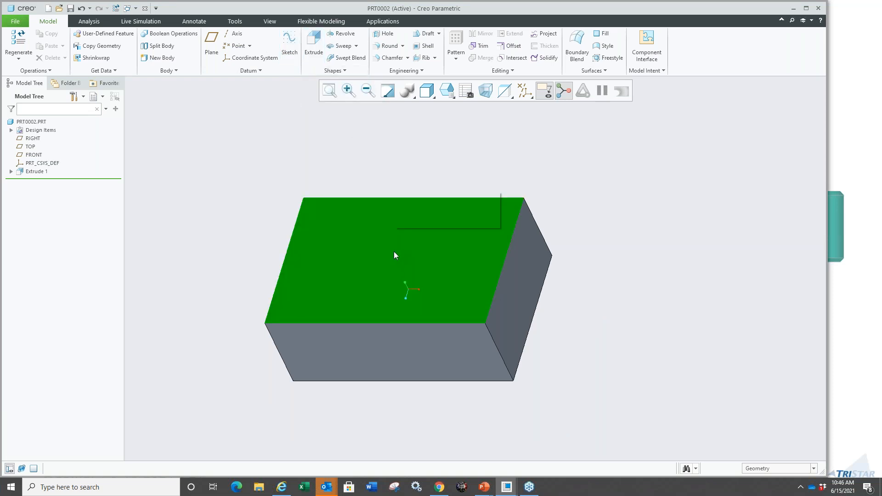
{"action": "left_click", "coordinate": [480, 207]}
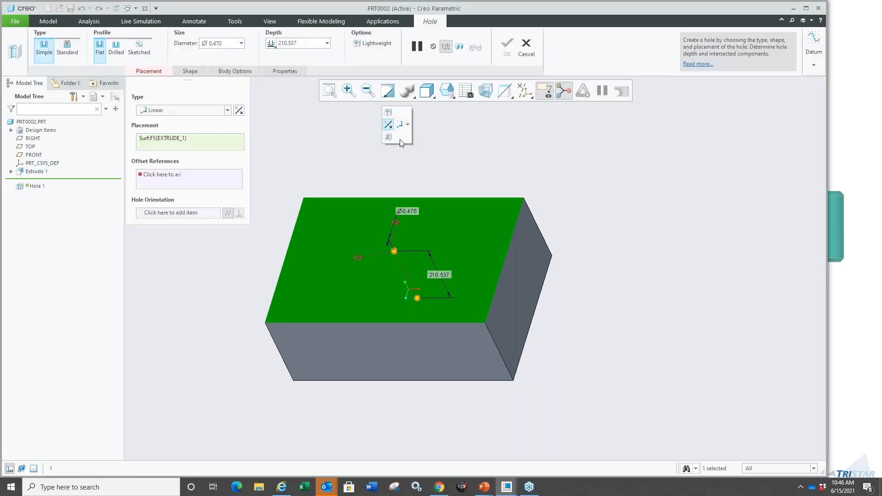
{"action": "left_click", "coordinate": [407, 125]}
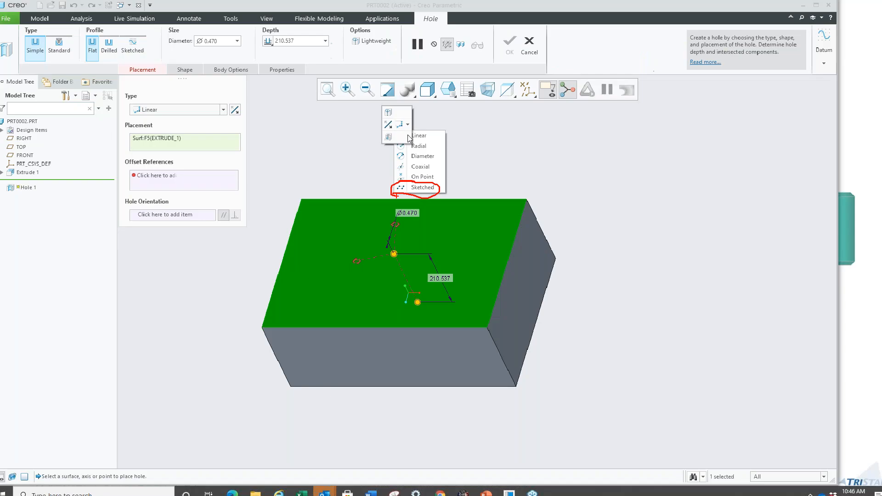
{"action": "left_click", "coordinate": [407, 123]}
{"action": "left_click", "coordinate": [408, 124]}
{"action": "left_click", "coordinate": [414, 187]}
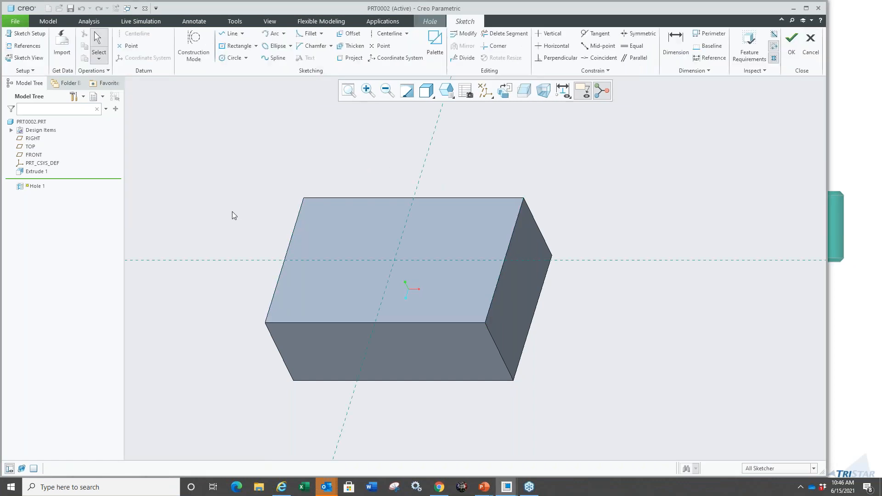
- Offset the top face's edge loop inward with a value of -5 in the hole placement sketch
{"action": "left_click", "coordinate": [350, 34]}
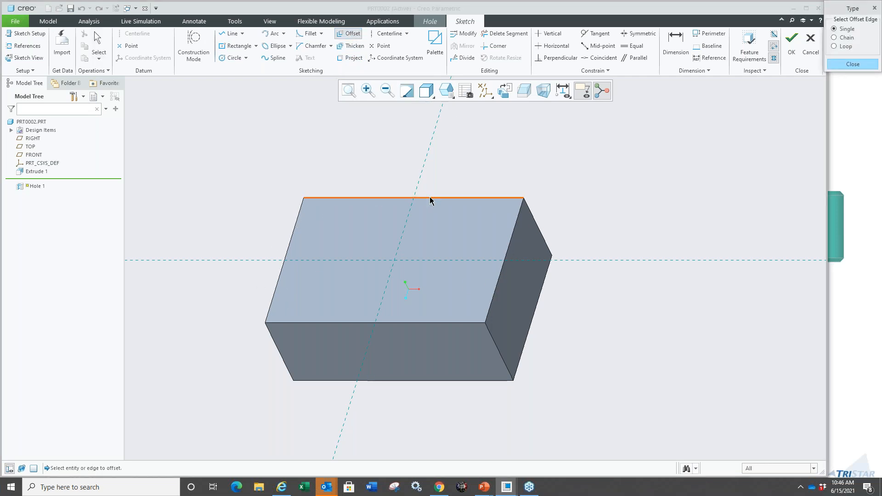
{"action": "left_click", "coordinate": [833, 46]}
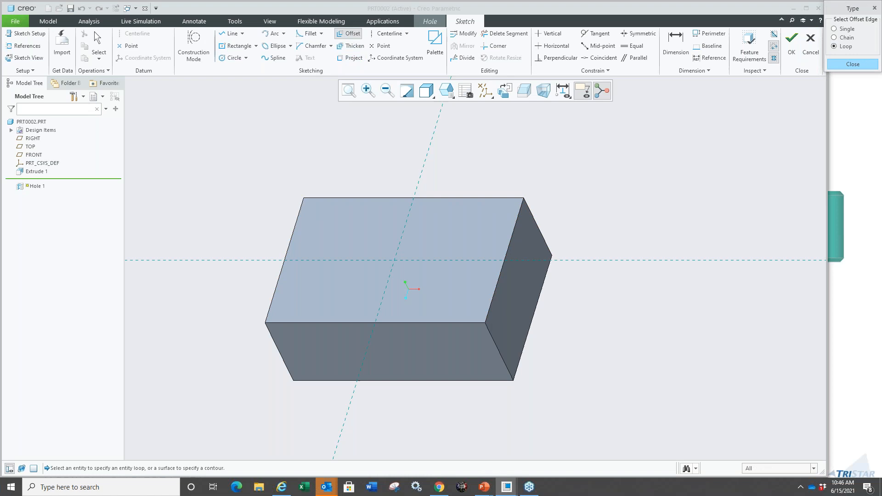
{"action": "left_click", "coordinate": [476, 235]}
{"action": "type", "text": "-5"}
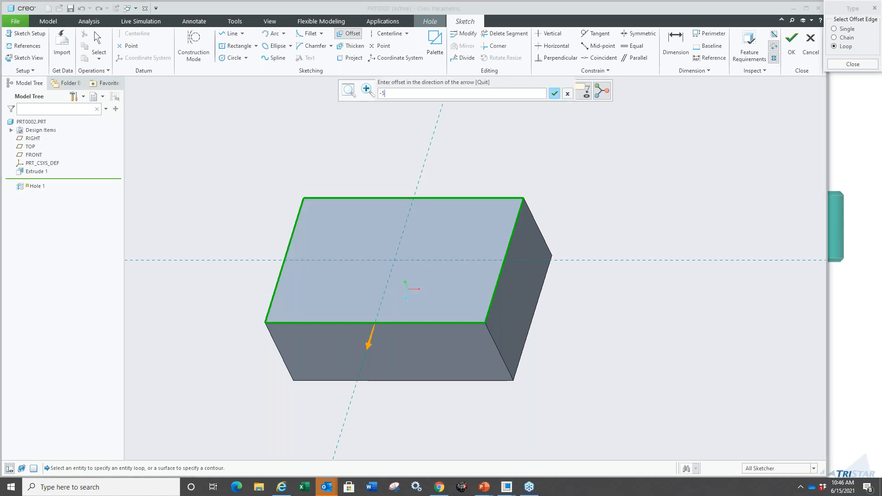
{"action": "key", "text": "Return"}
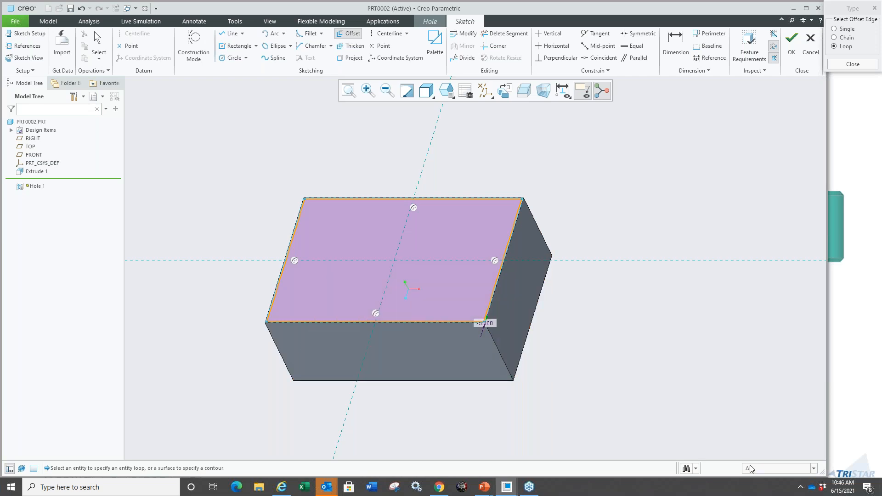
{"action": "middle_click", "coordinate": [417, 344]}
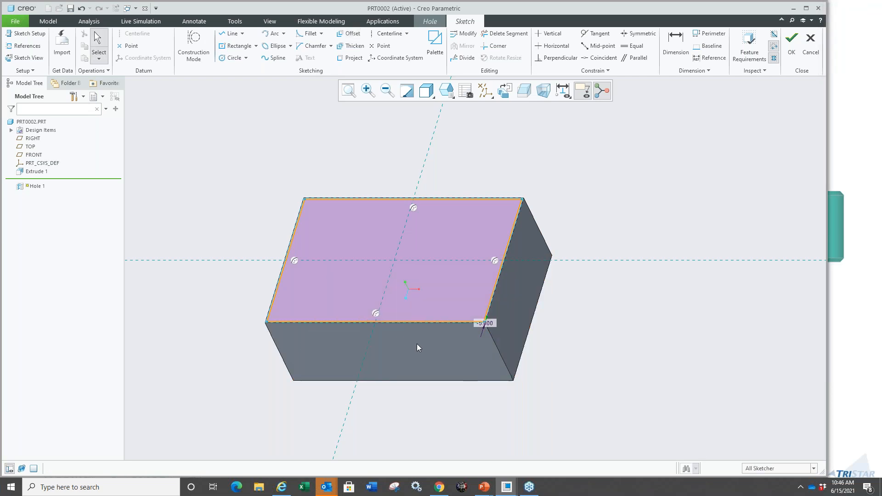
- Try values of -15 and -30 for the sketched loop's offset
{"action": "double_click", "coordinate": [486, 327]}
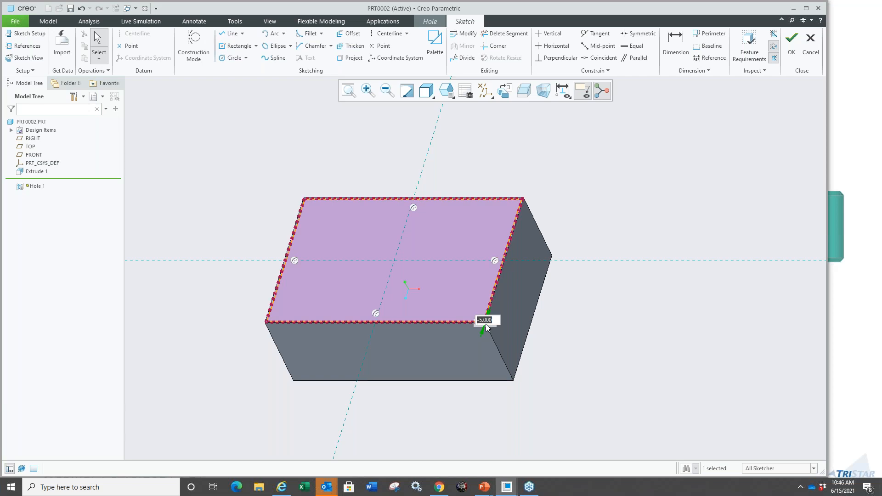
{"action": "type", "text": "-15"}
{"action": "key", "text": "Return"}
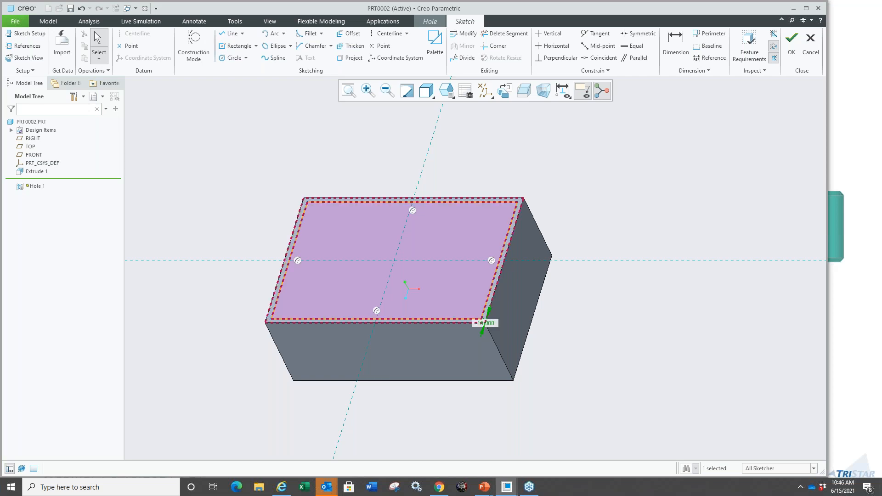
{"action": "double_click", "coordinate": [482, 322]}
{"action": "type", "text": "-"}
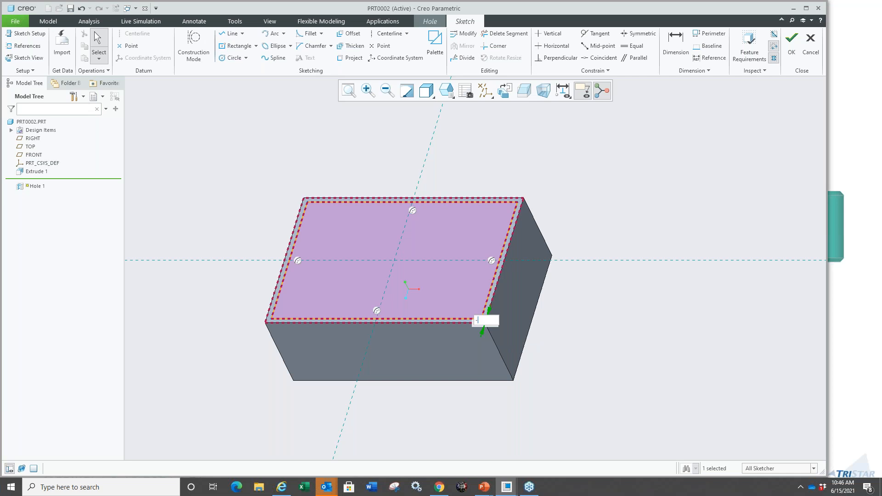
{"action": "type", "text": "30"}
{"action": "key", "text": "Return"}
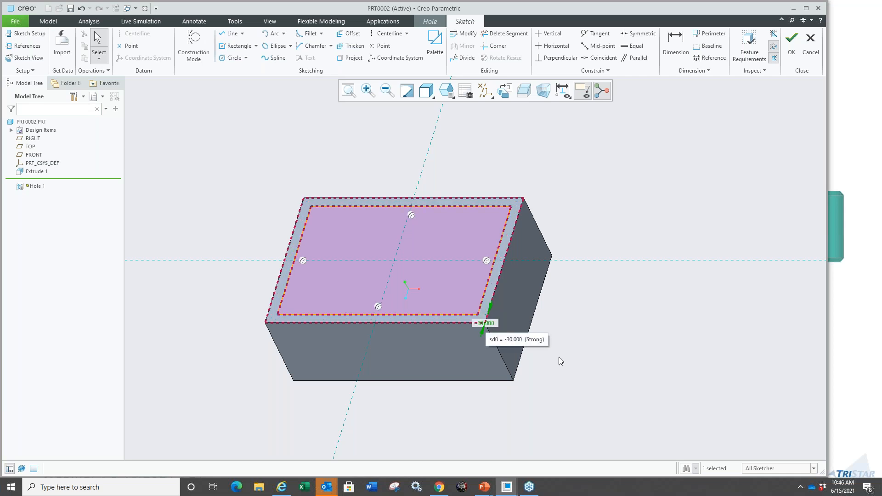
- Set the loop's offset to -50 and finish the hole placement sketch
{"action": "double_click", "coordinate": [486, 323]}
{"action": "type", "text": "-50"}
{"action": "key", "text": "Return"}
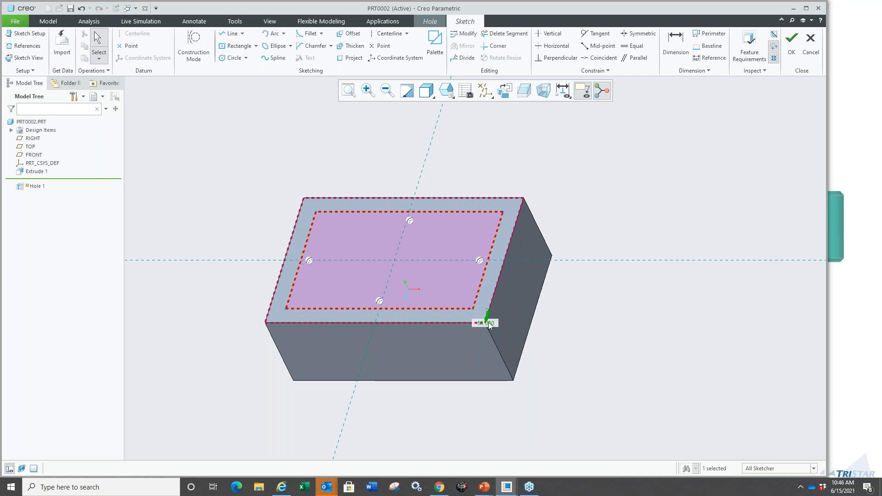
{"action": "left_click", "coordinate": [568, 368]}
{"action": "scroll", "coordinate": [398, 225], "scroll_direction": "down", "scroll_amount": 2}
{"action": "scroll", "coordinate": [342, 175], "scroll_direction": "up", "scroll_amount": 2}
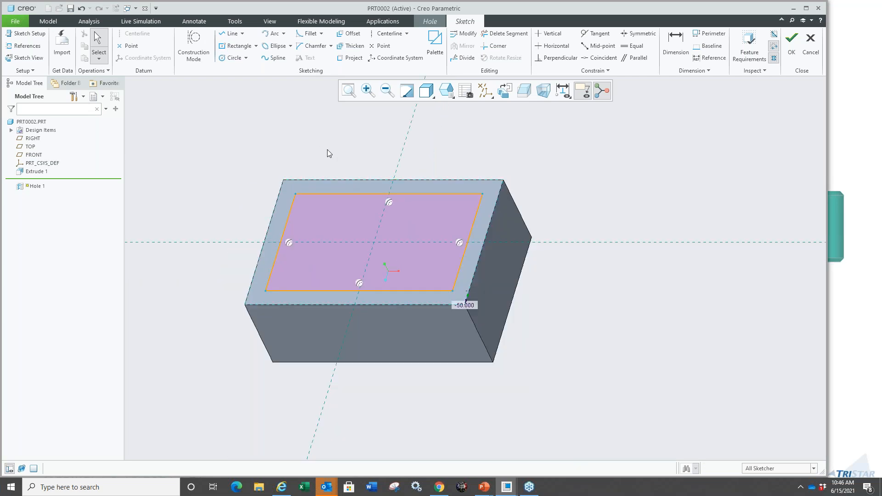
{"action": "right_click", "coordinate": [327, 150]}
{"action": "left_click", "coordinate": [346, 225]}
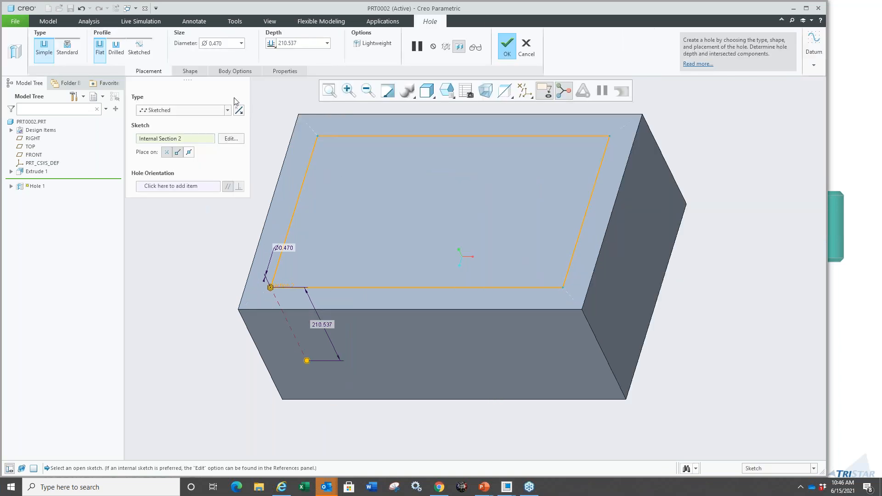
- Try a diameter of 20 for the sketched holes
{"action": "left_click", "coordinate": [219, 43]}
{"action": "left_click", "coordinate": [241, 43]}
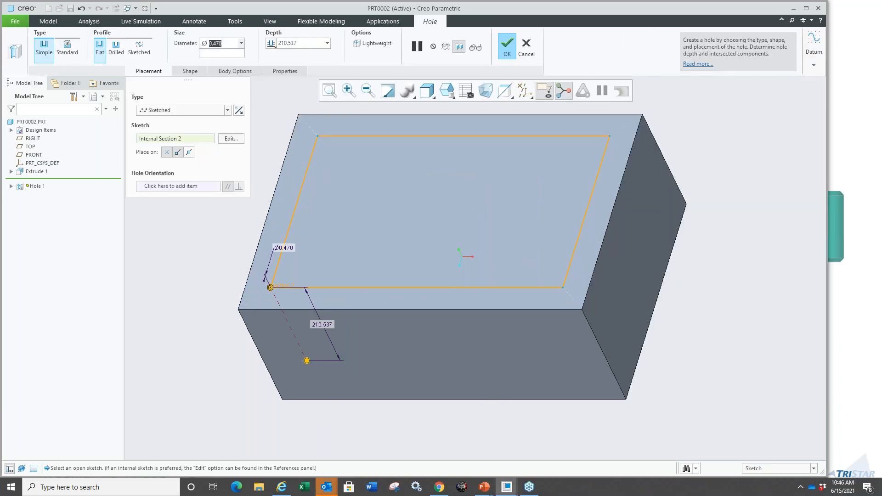
{"action": "type", "text": "20"}
{"action": "key", "text": "Return"}
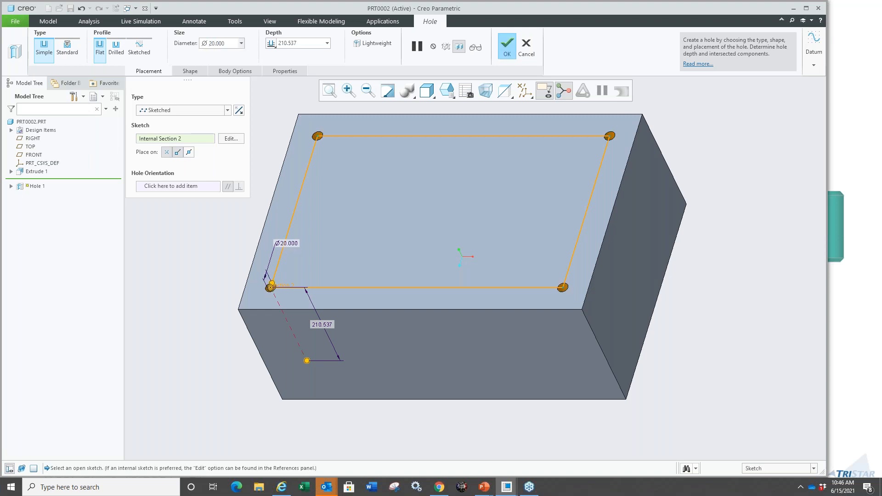
- Set the diameter of the sketched holes to 50
{"action": "double_click", "coordinate": [228, 43]}
{"action": "type", "text": "50"}
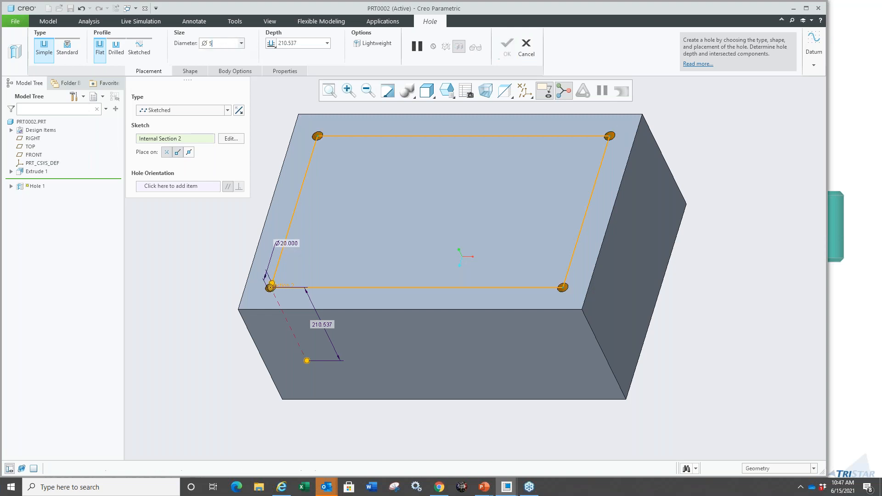
{"action": "key", "text": "Return"}
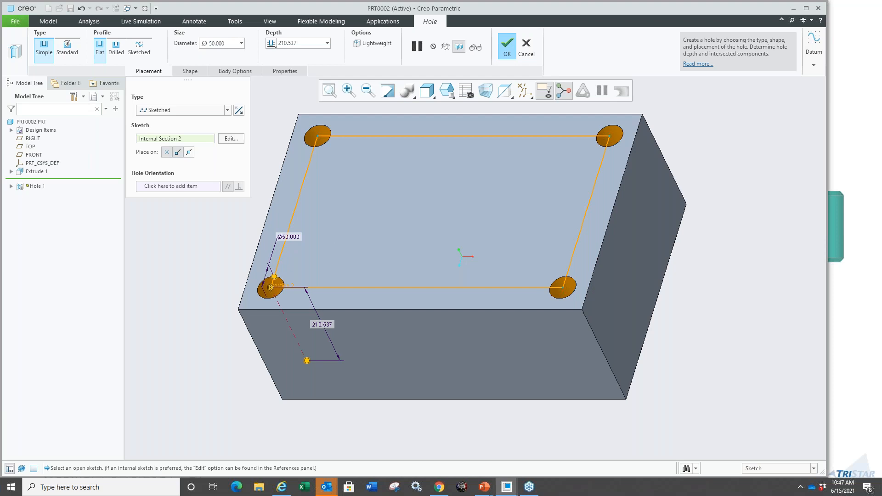
- Try adding holes at the segment midpoints, restore endpoint-only placement and complete the hole feature
{"action": "left_click", "coordinate": [189, 154]}
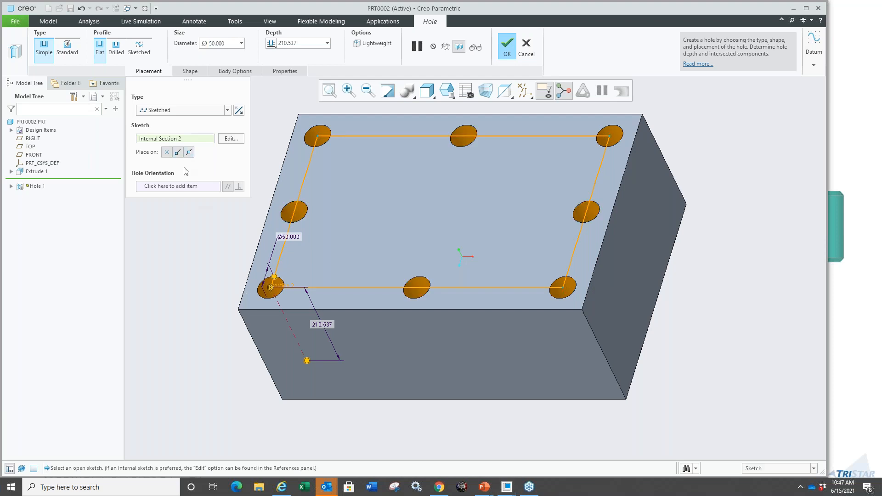
{"action": "left_click", "coordinate": [190, 154]}
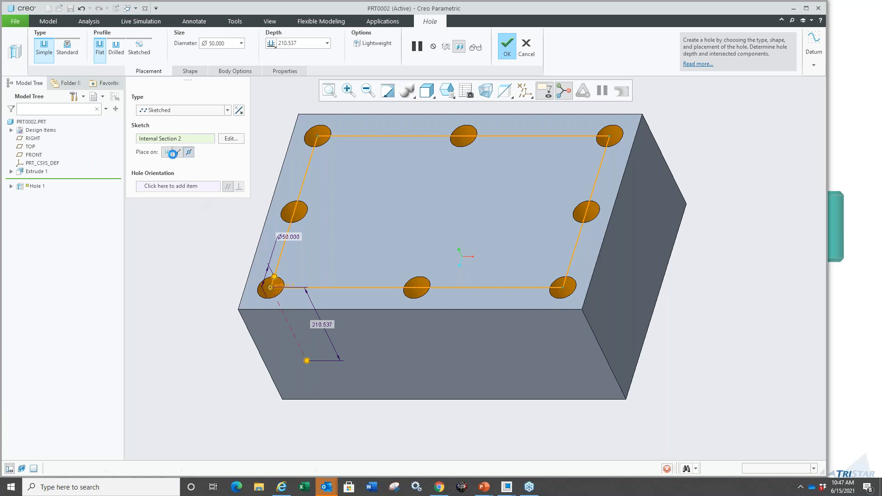
{"action": "middle_click", "coordinate": [198, 261]}
{"action": "scroll", "coordinate": [234, 271], "scroll_direction": "down", "scroll_amount": 2}
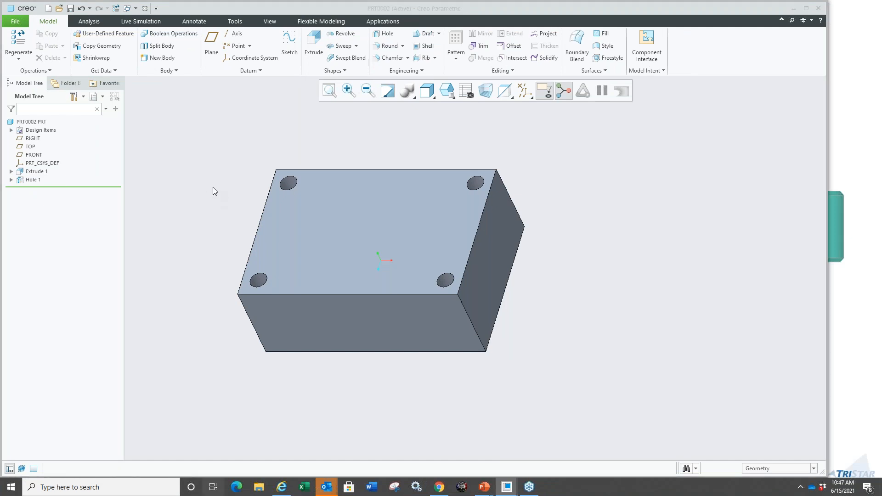
- Switch to the PowerPoint slide show and advance to the Assembly UX Enhancements slide
{"action": "key", "text": "super+Tab"}
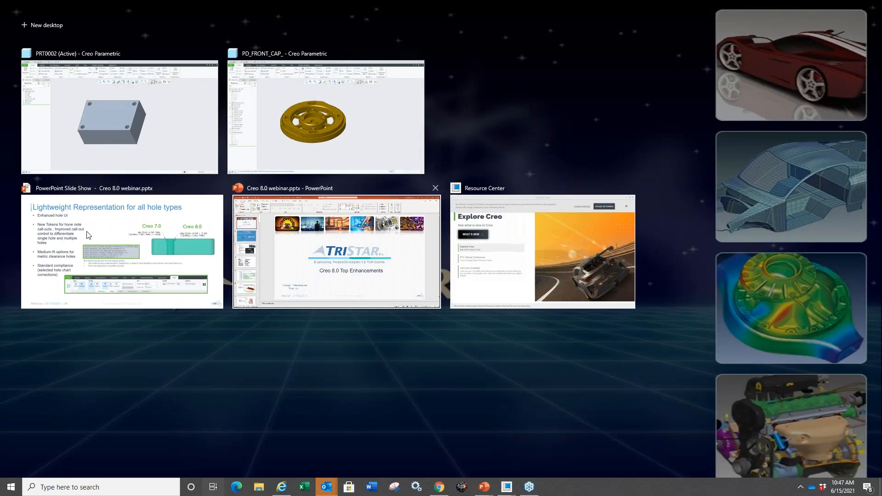
{"action": "left_click", "coordinate": [161, 235]}
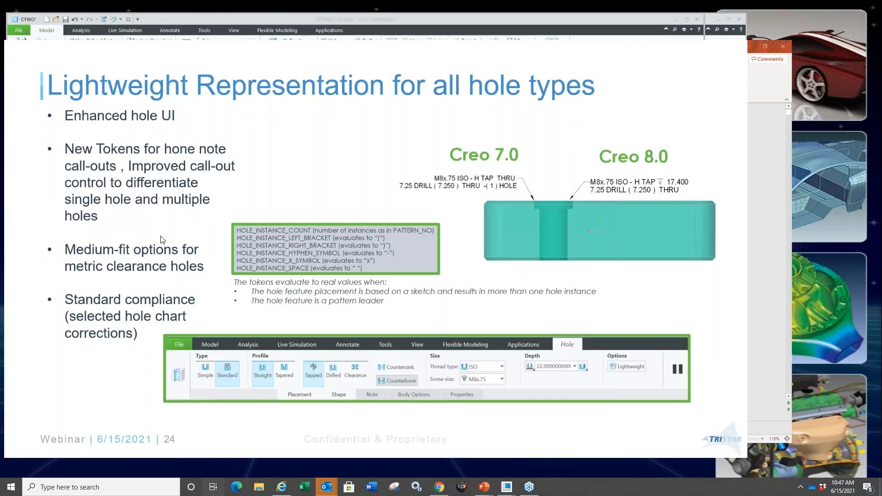
{"action": "key", "text": "Right"}
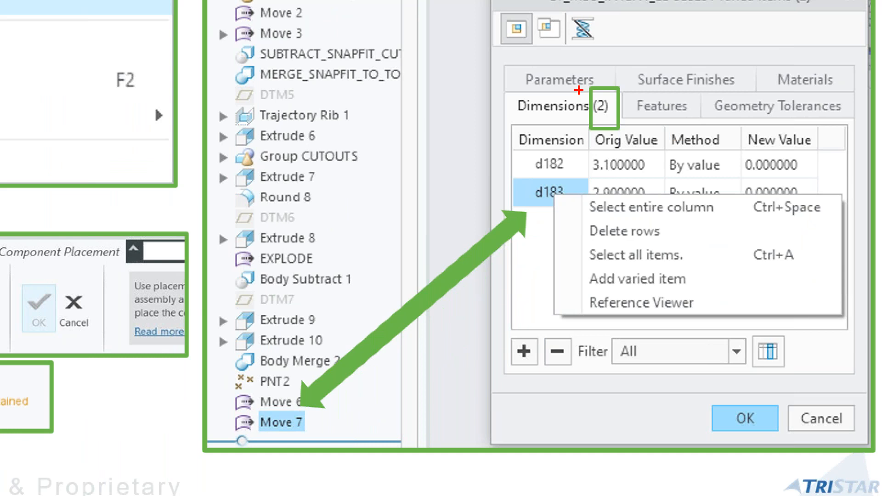
- Mark the varied items count and the constraint statuses on the slide, clear the marks and advance to the Inseparable Assemblies slide
{"action": "left_click_drag", "start_coordinate": [579, 90], "coordinate": [619, 136], "text": "ctrl"}
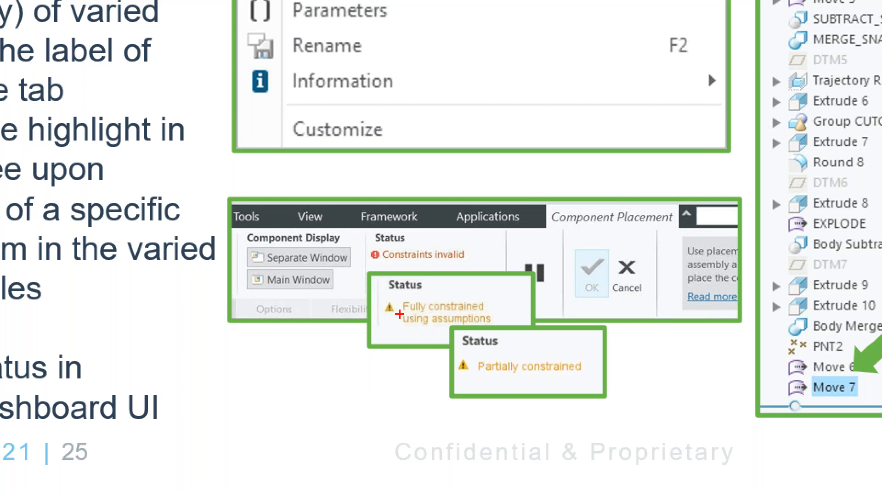
{"action": "left_click_drag", "start_coordinate": [361, 259], "coordinate": [481, 265]}
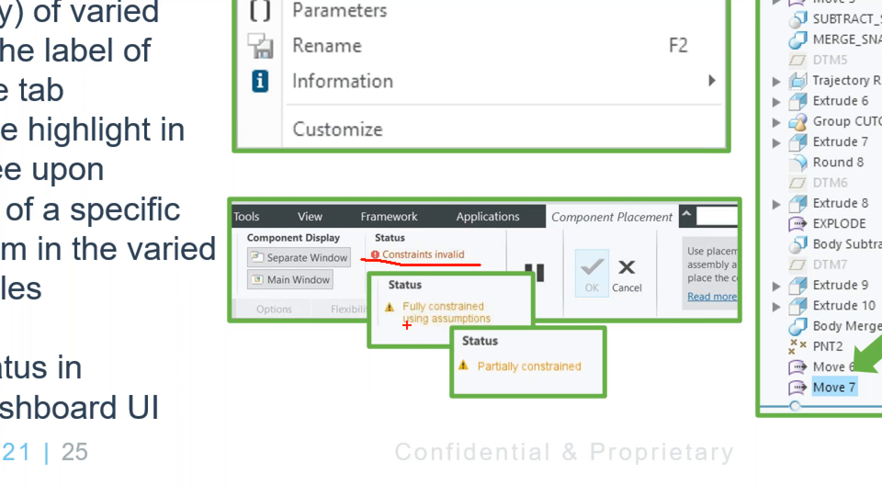
{"action": "mouse_move", "coordinate": [398, 326]}
{"action": "left_mouse_down"}
{"action": "mouse_move", "coordinate": [486, 327]}
{"action": "mouse_move", "coordinate": [432, 314]}
{"action": "mouse_move", "coordinate": [381, 324]}
{"action": "left_mouse_up"}
{"action": "key", "text": "Escape"}
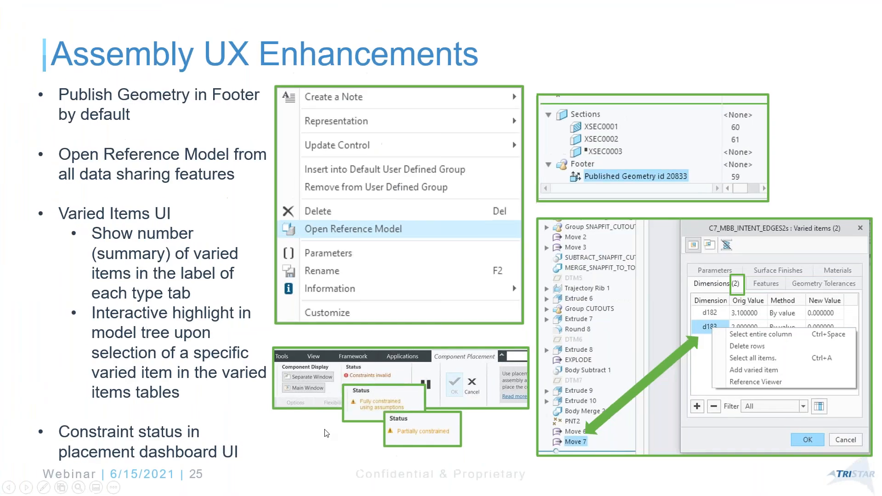
{"action": "left_click", "coordinate": [324, 429]}
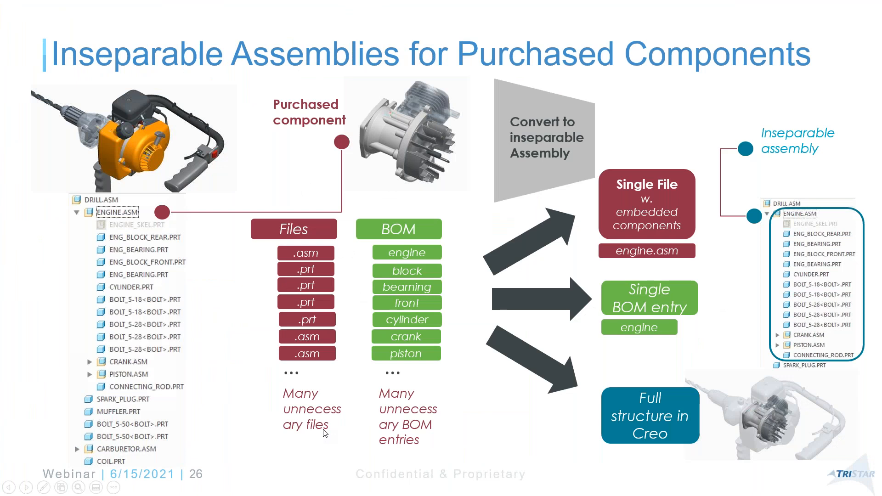
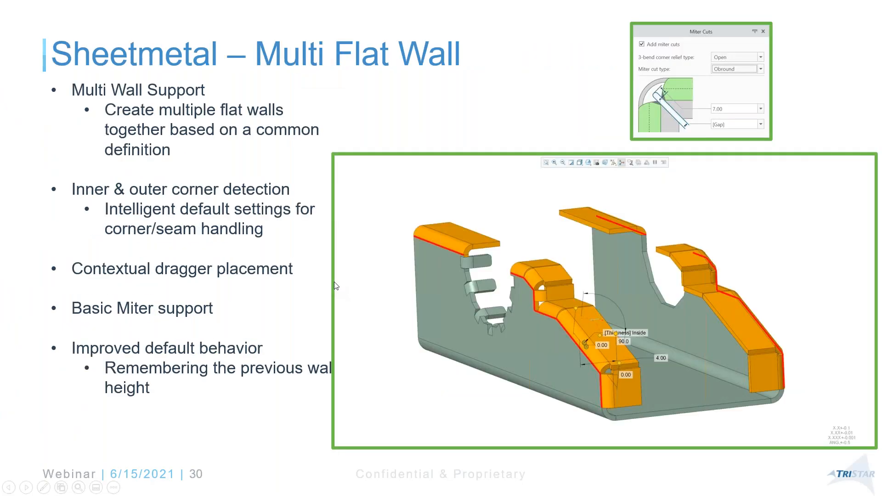
- Go back to the Embedded Components during Import slide and switch to the PRT0002 window in Creo Parametric
{"action": "key", "text": "Left"}
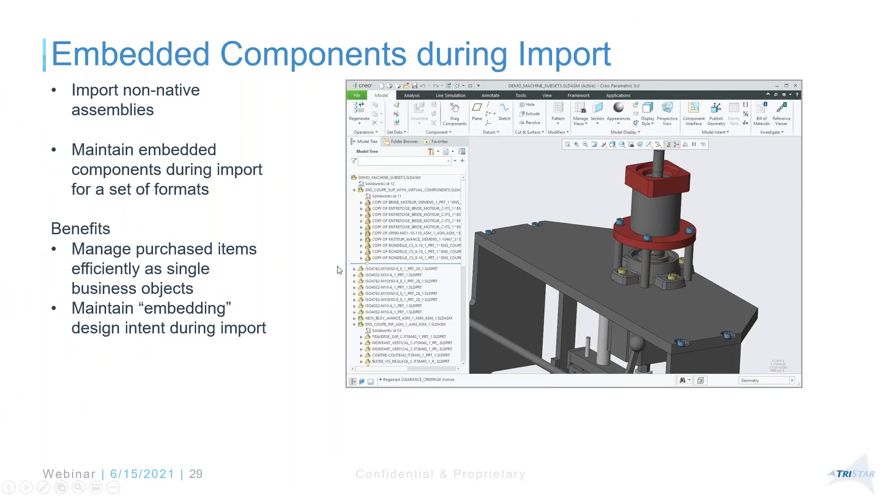
{"action": "key", "text": "super+Tab"}
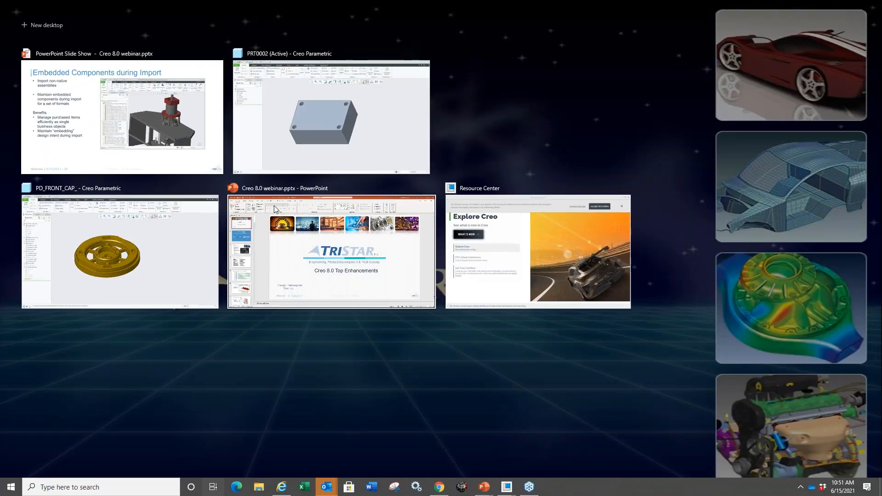
{"action": "left_click", "coordinate": [296, 141]}
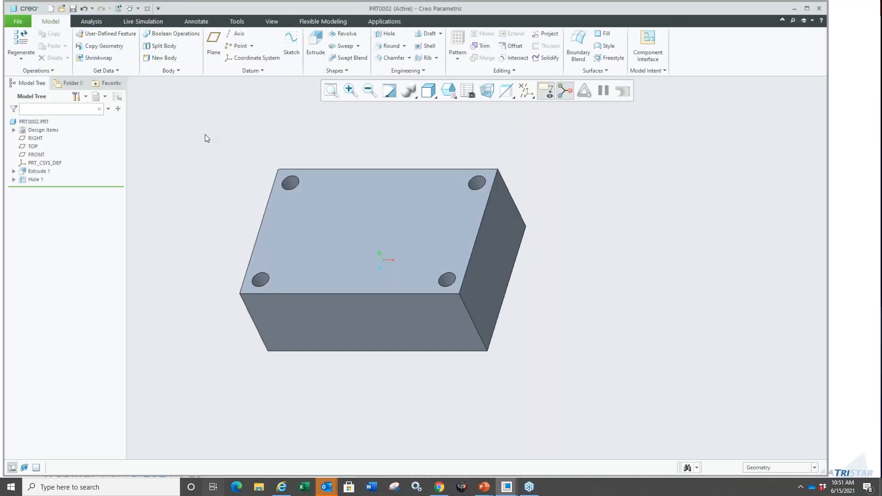
- Close the PRT0002 and PD_FRONT_CAP windows and erase all models that are not displayed from the session
{"action": "left_click", "coordinate": [145, 9]}
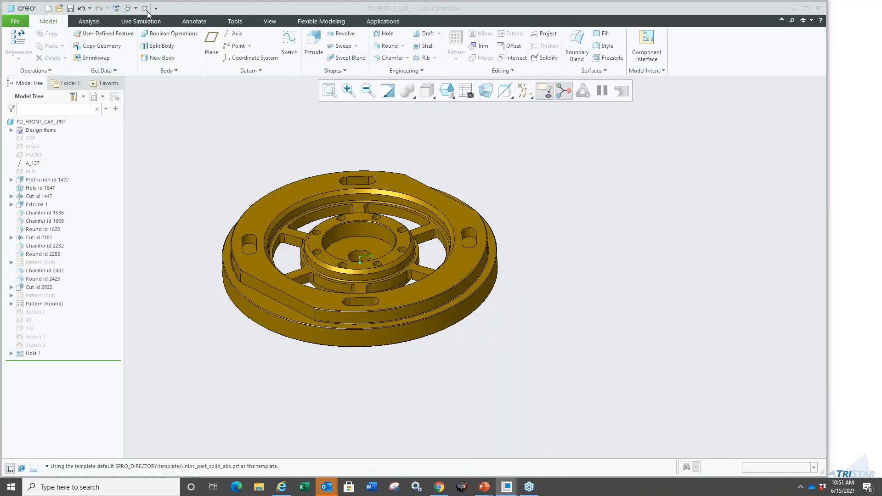
{"action": "left_click", "coordinate": [145, 9]}
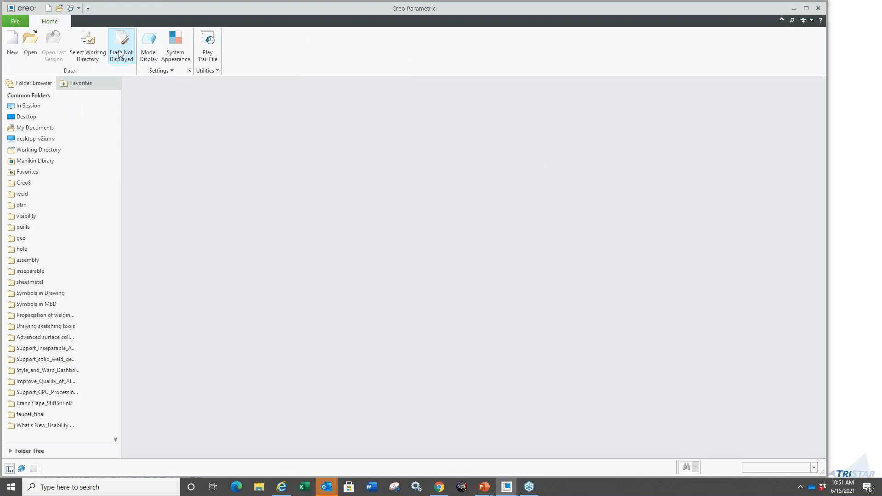
{"action": "left_click", "coordinate": [121, 46]}
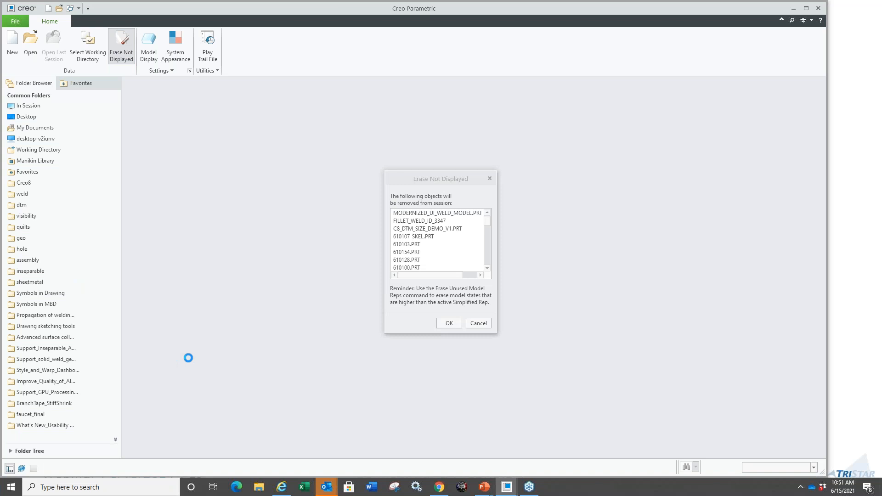
{"action": "key", "text": "Return"}
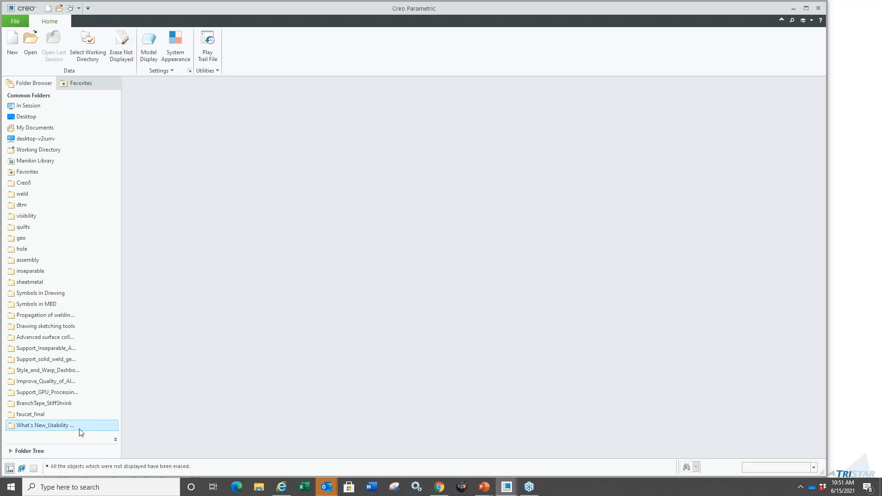
- Open multi-socket-outlet-tower-top.asm from the What's New_Usability and Productivity folder
{"action": "left_click", "coordinate": [104, 440]}
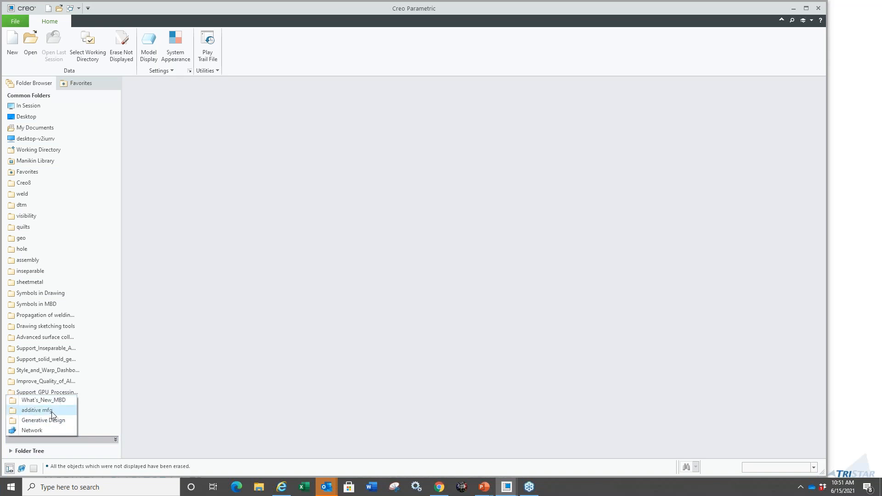
{"action": "left_click", "coordinate": [61, 426]}
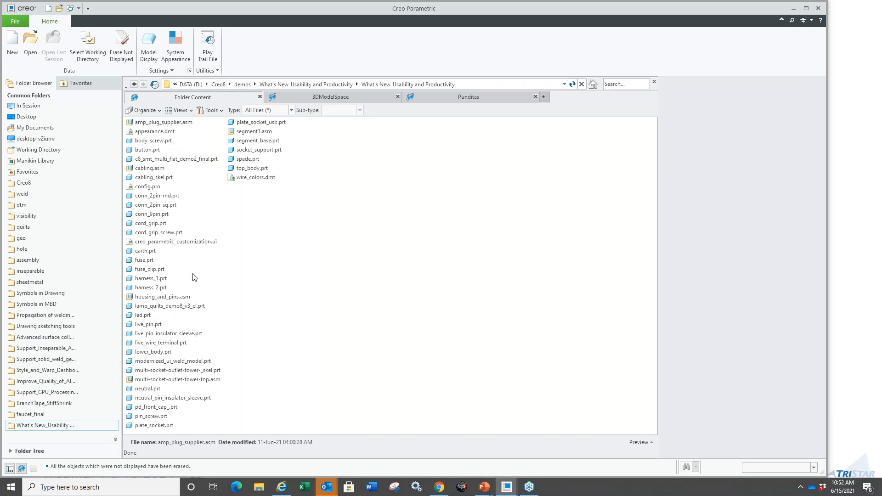
{"action": "double_click", "coordinate": [174, 380]}
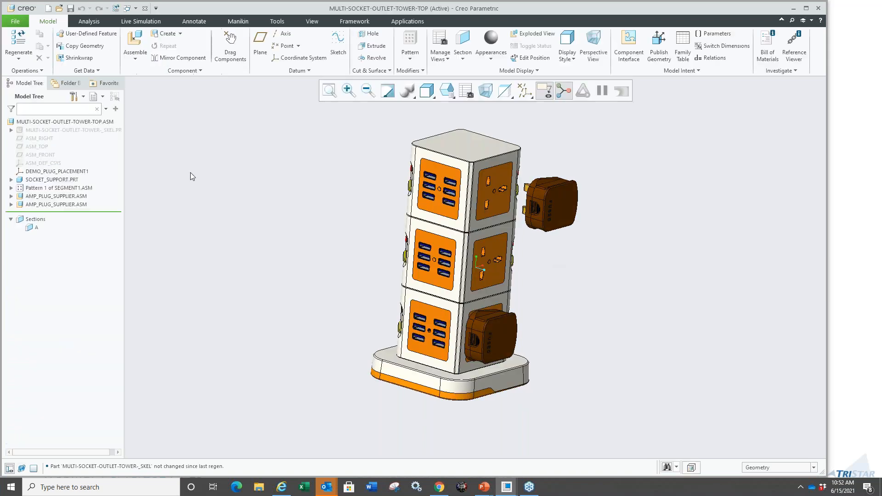
- Examine the outlet tower assembly and its two AMP_PLUG_SUPPLIER subassemblies in the model
{"action": "left_click", "coordinate": [64, 122]}
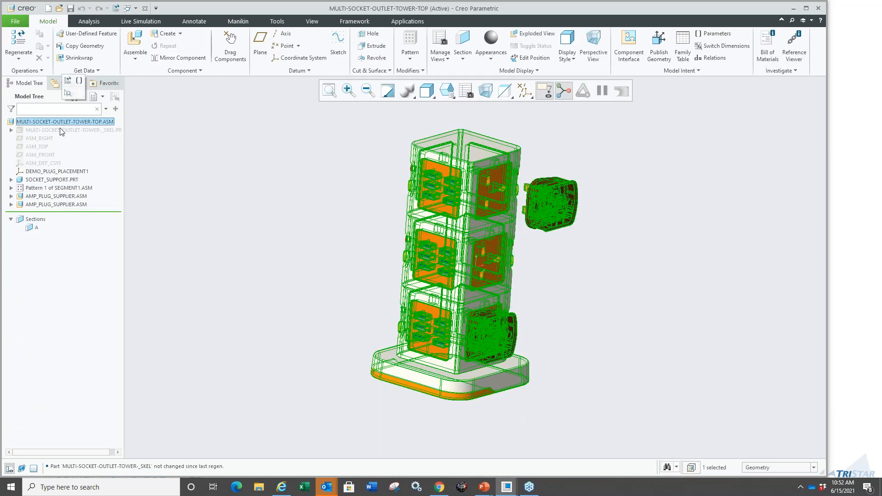
{"action": "left_click", "coordinate": [214, 198]}
{"action": "left_click", "coordinate": [42, 197]}
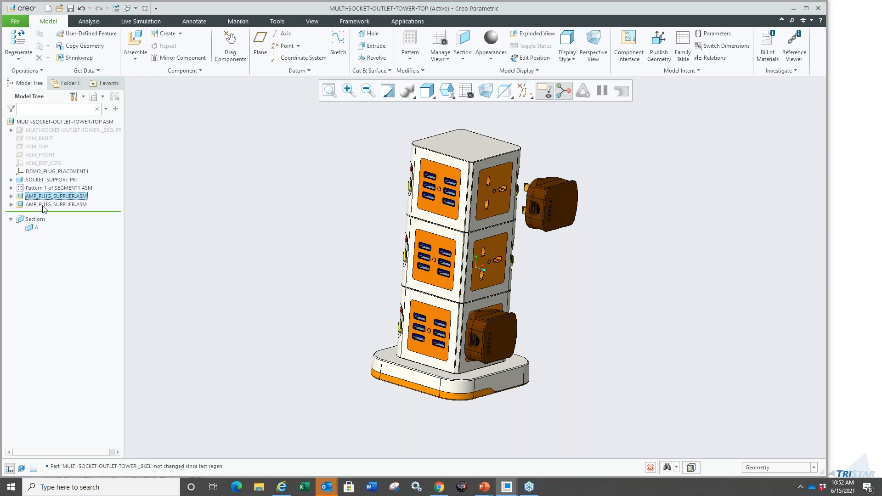
{"action": "left_click", "coordinate": [42, 206]}
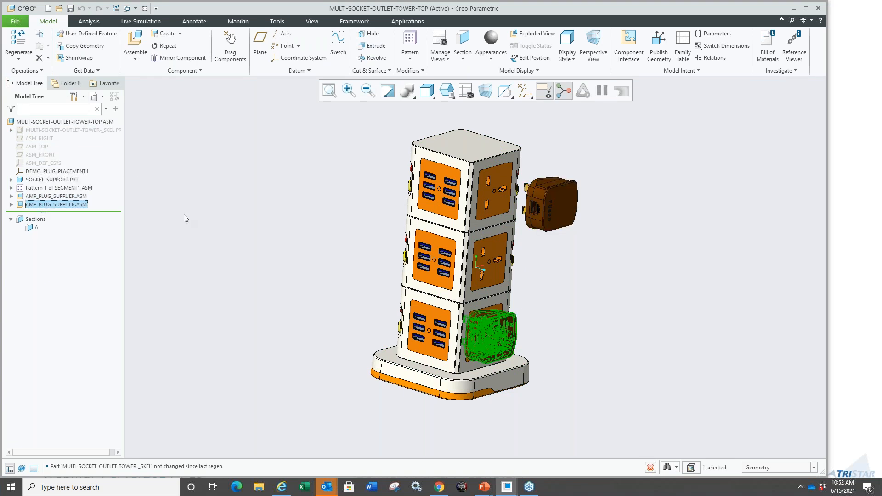
{"action": "left_click", "coordinate": [183, 214]}
{"action": "scroll", "coordinate": [590, 236], "scroll_direction": "down", "scroll_amount": 3}
{"action": "middle_click_drag", "start_coordinate": [589, 236], "coordinate": [560, 236]}
{"action": "scroll", "coordinate": [582, 231], "scroll_direction": "up", "scroll_amount": 2}
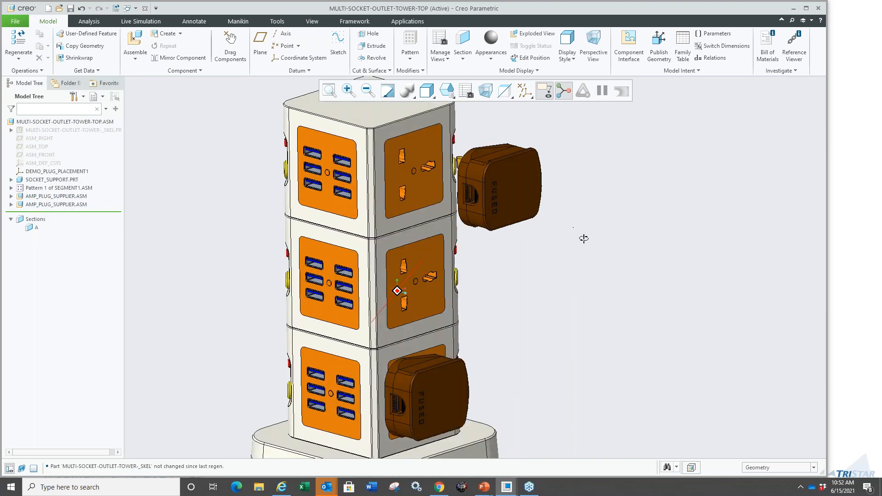
{"action": "scroll", "coordinate": [537, 189], "scroll_direction": "down", "scroll_amount": 4}
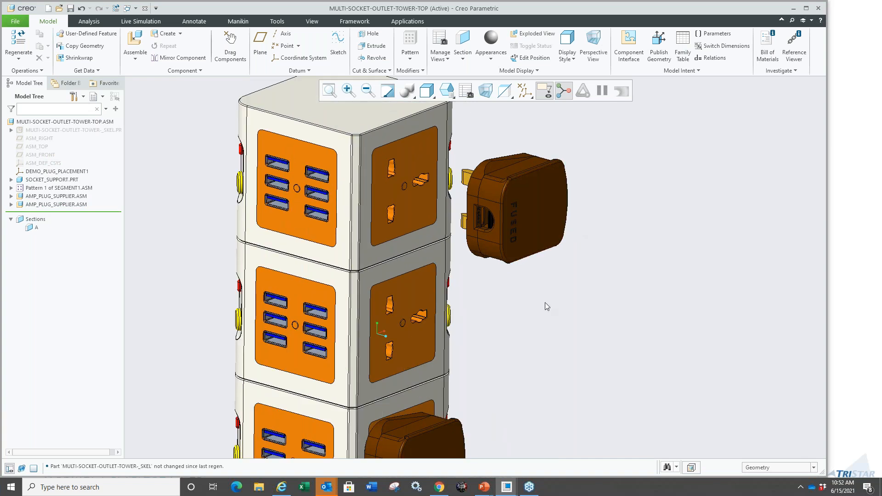
{"action": "scroll", "coordinate": [545, 302], "scroll_direction": "up", "scroll_amount": 2}
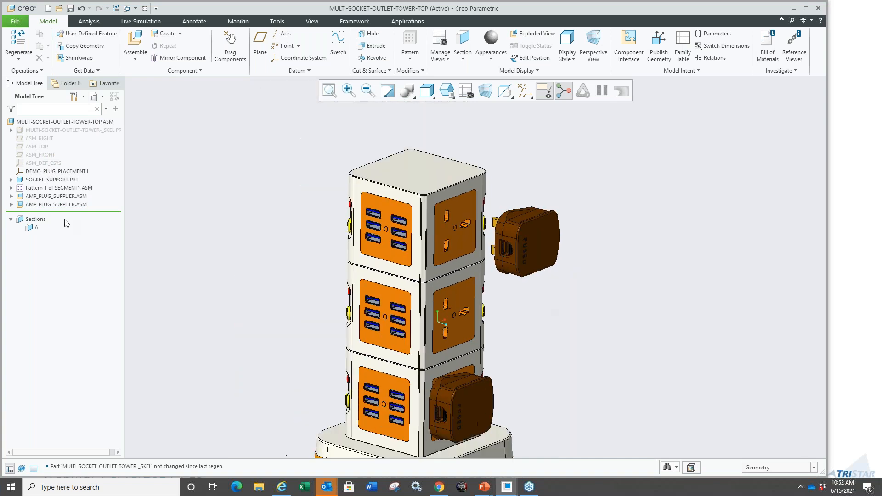
- Expand the first AMP_PLUG_SUPPLIER.ASM to show its components and check the availability of the Inseparable Assemblies operations
{"action": "left_click", "coordinate": [11, 196]}
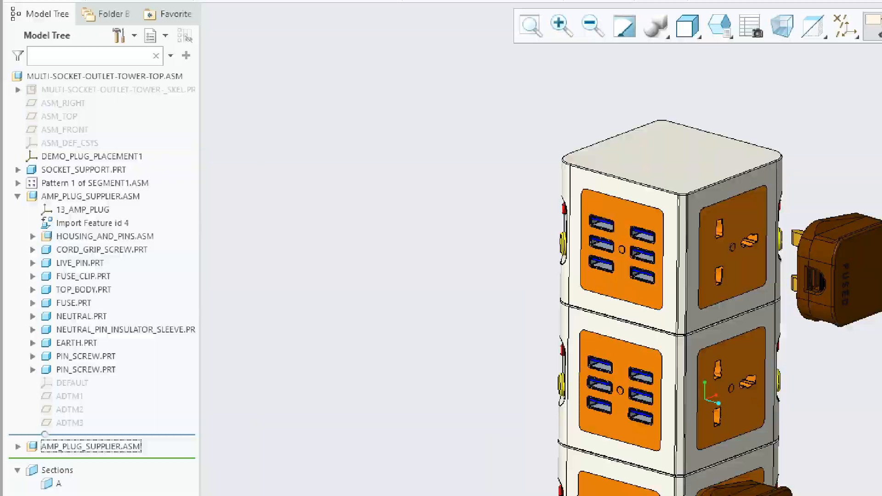
{"action": "left_click_drag", "start_coordinate": [20, 212], "coordinate": [17, 316]}
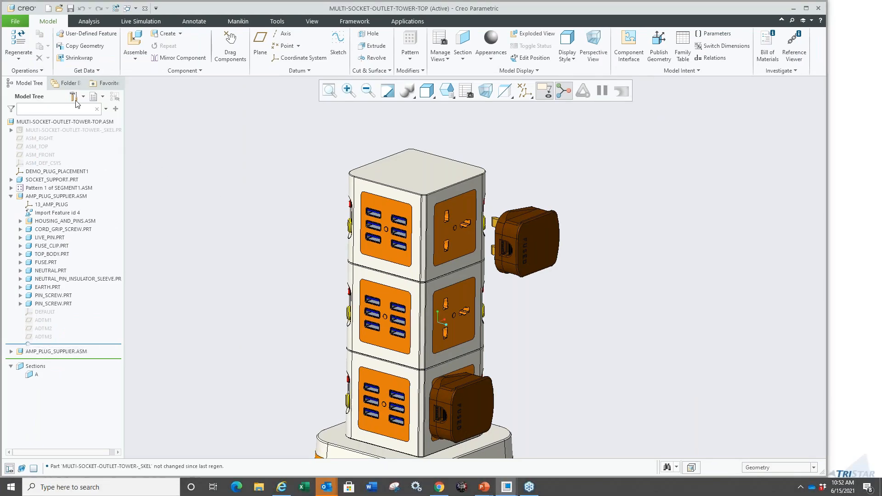
{"action": "left_click", "coordinate": [40, 69]}
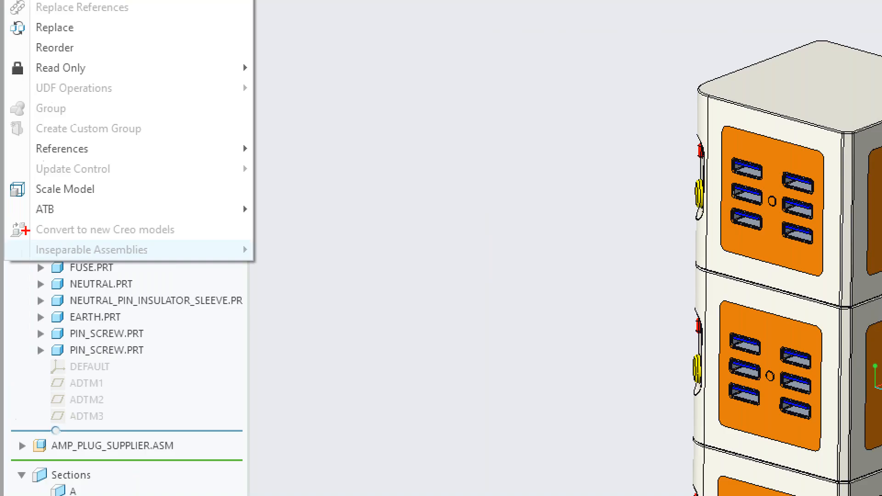
{"action": "left_click_drag", "start_coordinate": [11, 244], "coordinate": [119, 266], "text": "ctrl"}
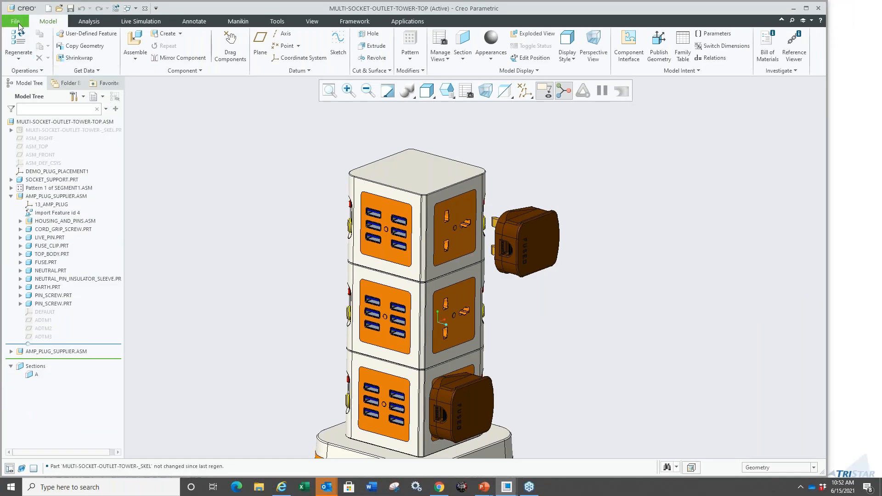
- Find the configuration option enable_insep_asm_operations, set it to yes and apply it to the current session without saving a configuration file
{"action": "left_click", "coordinate": [15, 21]}
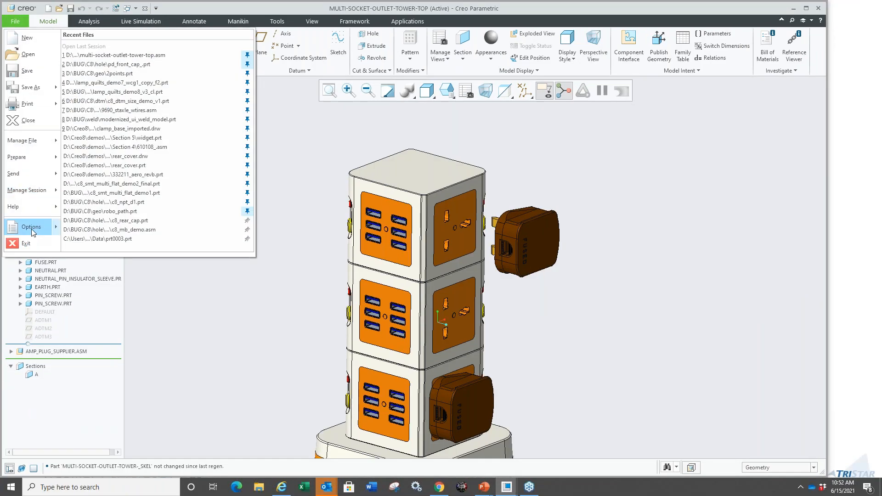
{"action": "left_click", "coordinate": [31, 226]}
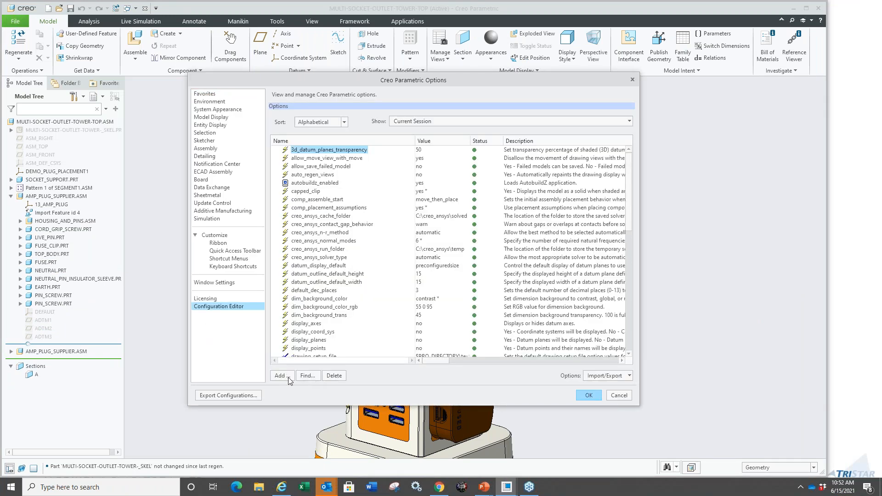
{"action": "left_click", "coordinate": [305, 376]}
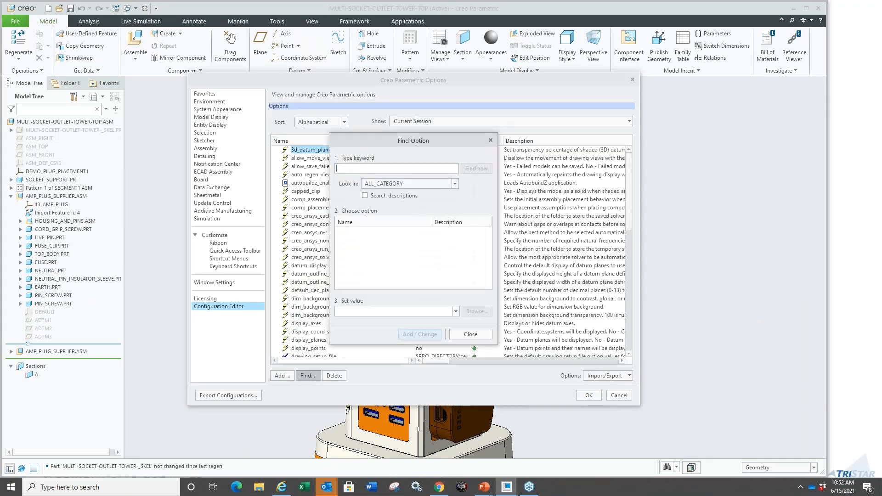
{"action": "type", "text": "insep"}
{"action": "key", "text": "Return"}
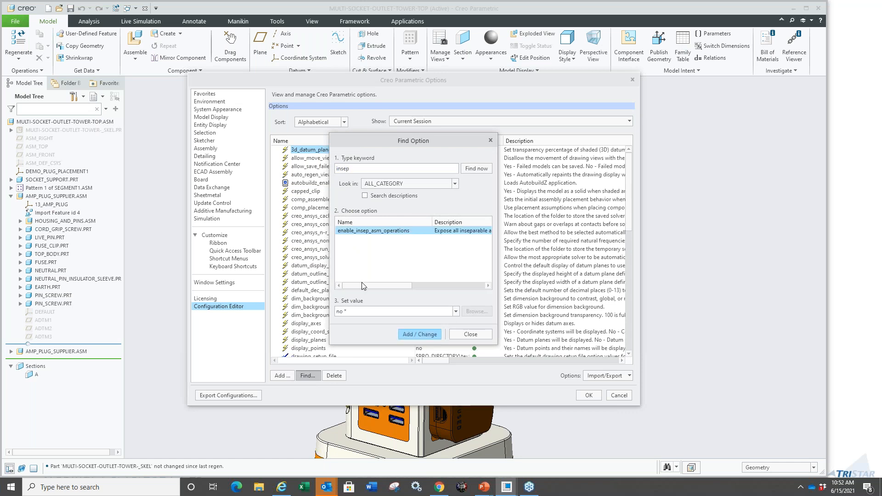
{"action": "left_click", "coordinate": [456, 311]}
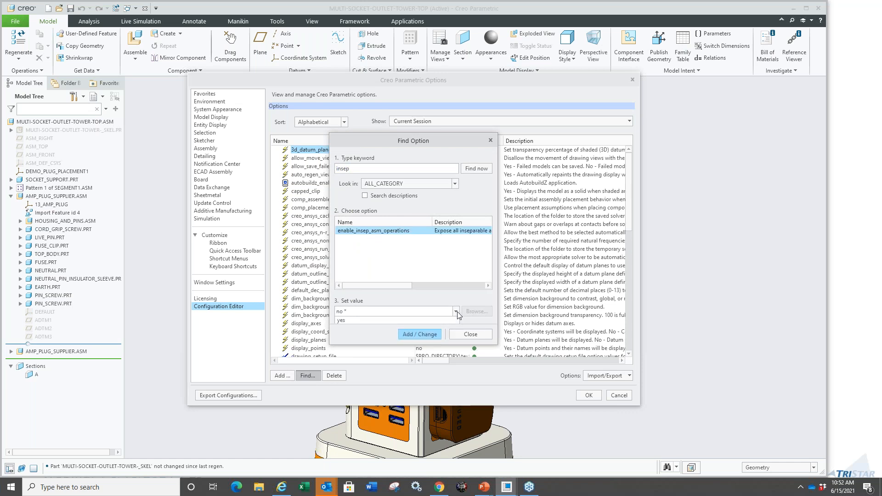
{"action": "left_click", "coordinate": [365, 329]}
{"action": "left_click", "coordinate": [419, 335]}
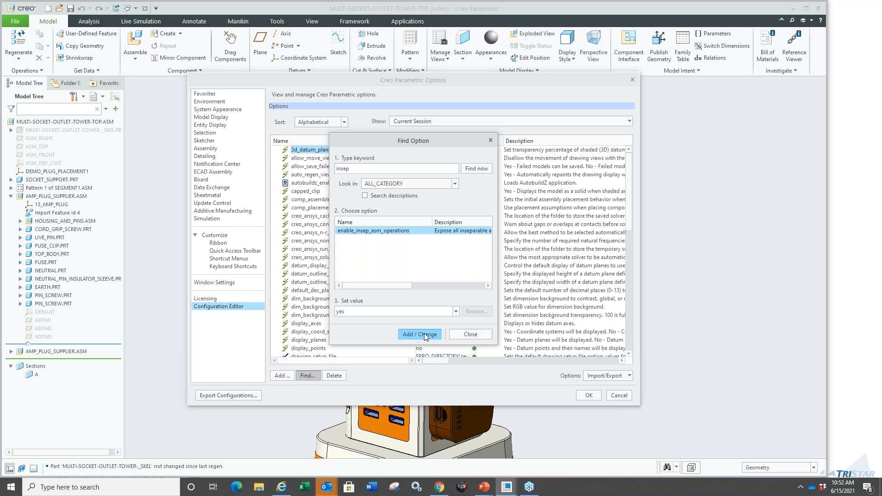
{"action": "left_click", "coordinate": [470, 335]}
{"action": "left_click", "coordinate": [587, 396]}
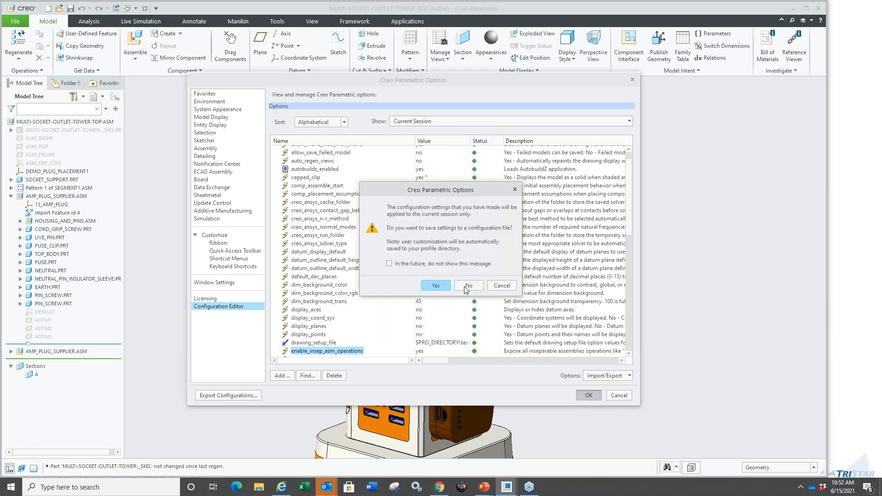
{"action": "left_click", "coordinate": [468, 285]}
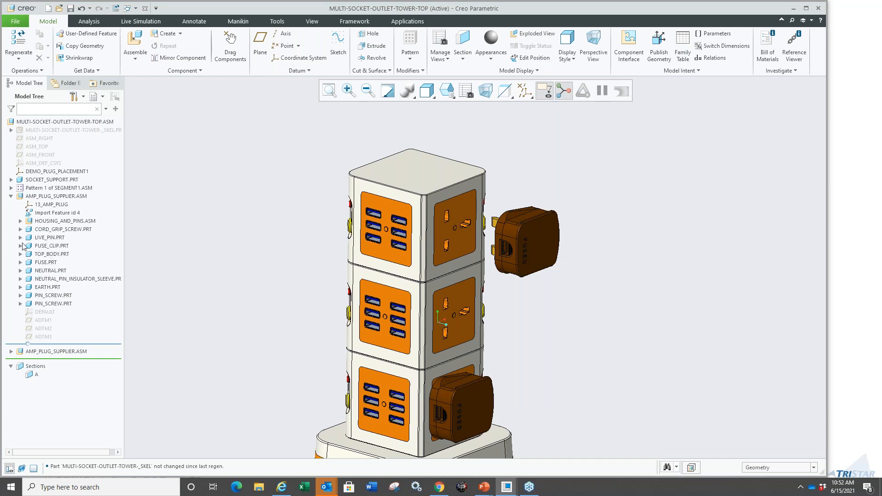
- Embed CORD_GRIP.PRT into its owner assembly HOUSING_AND_PINS.ASM, marking the reference handling link before accepting the default embedding settings
{"action": "left_click", "coordinate": [20, 221]}
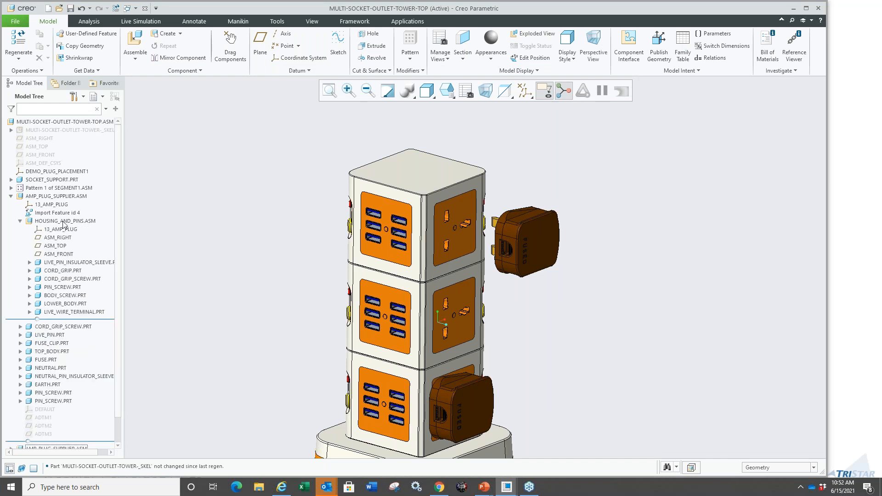
{"action": "left_click", "coordinate": [56, 271]}
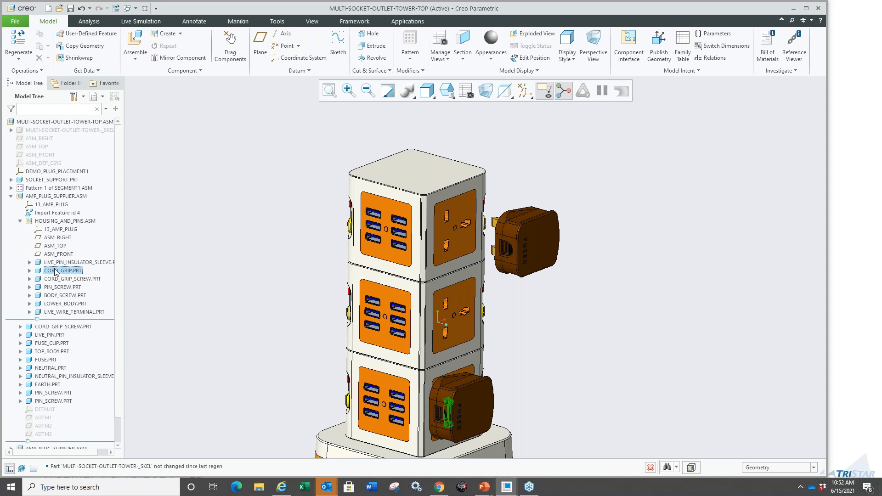
{"action": "right_click", "coordinate": [67, 271]}
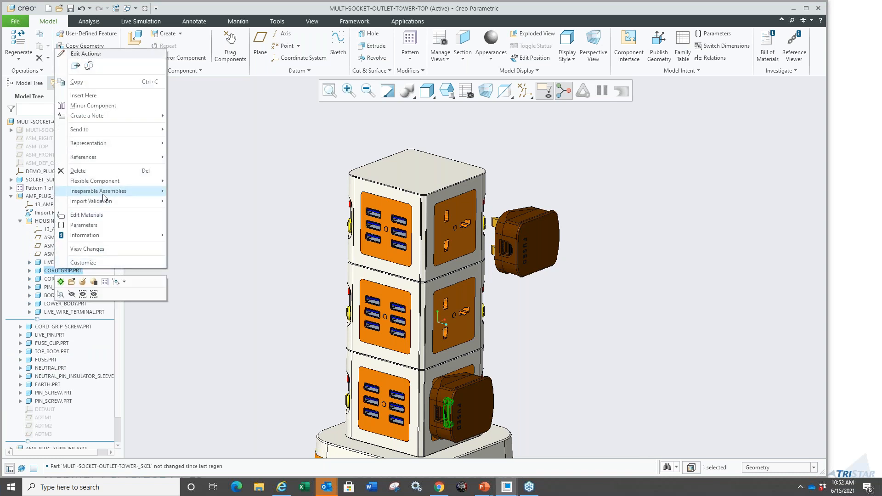
{"action": "mouse_move", "coordinate": [103, 195]}
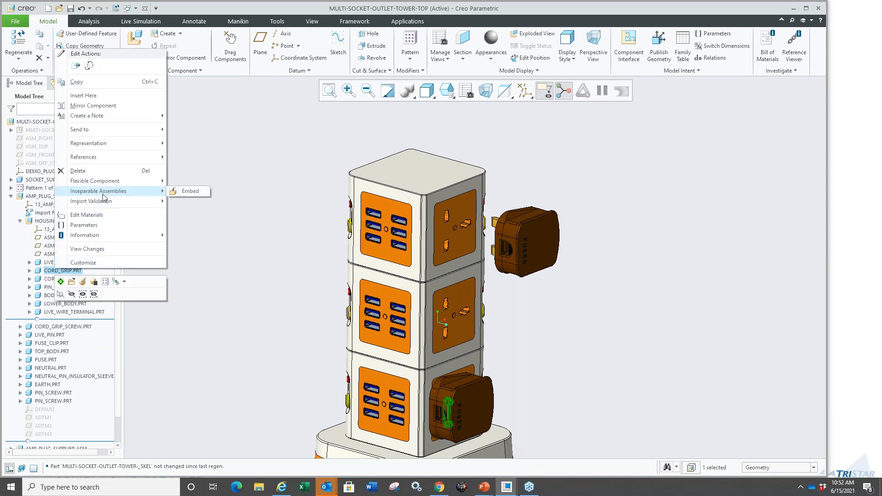
{"action": "left_click", "coordinate": [182, 194]}
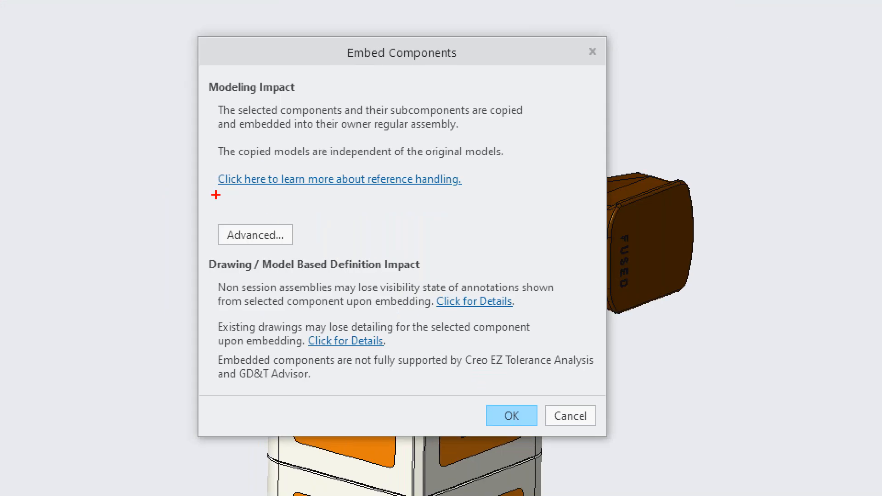
{"action": "mouse_move", "coordinate": [216, 195]}
{"action": "left_mouse_down"}
{"action": "mouse_move", "coordinate": [419, 198]}
{"action": "mouse_move", "coordinate": [292, 155]}
{"action": "mouse_move", "coordinate": [215, 195]}
{"action": "left_mouse_up"}
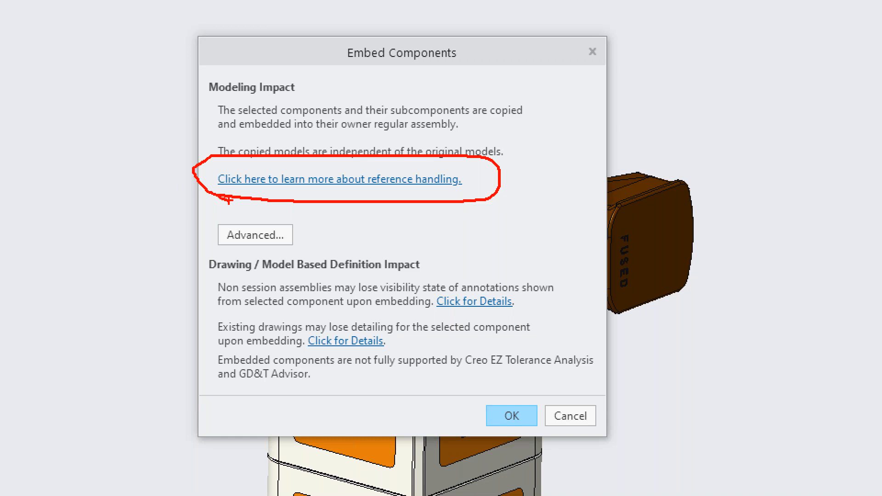
{"action": "key", "text": "Escape"}
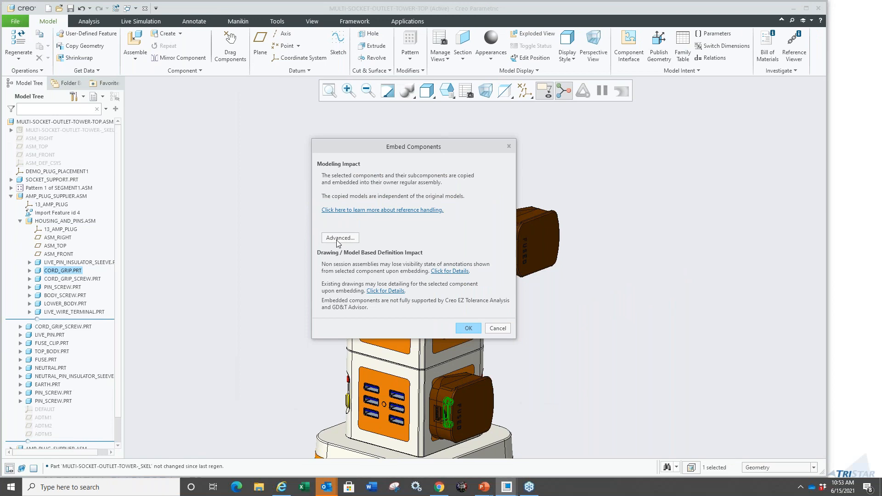
{"action": "left_click", "coordinate": [465, 329]}
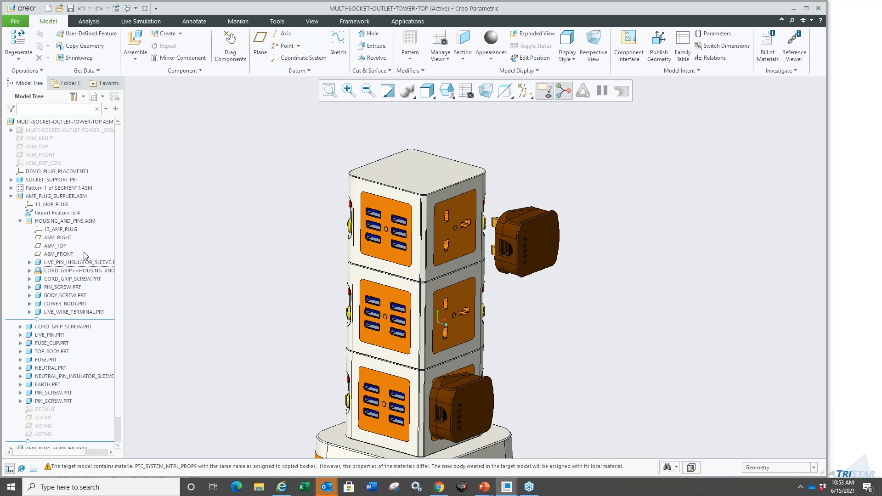
- Widen the model tree to show full component names and point out the embedded CORD_GRIP part under HOUSING_AND_PINS.ASM
{"action": "left_click_drag", "start_coordinate": [119, 249], "coordinate": [173, 246]}
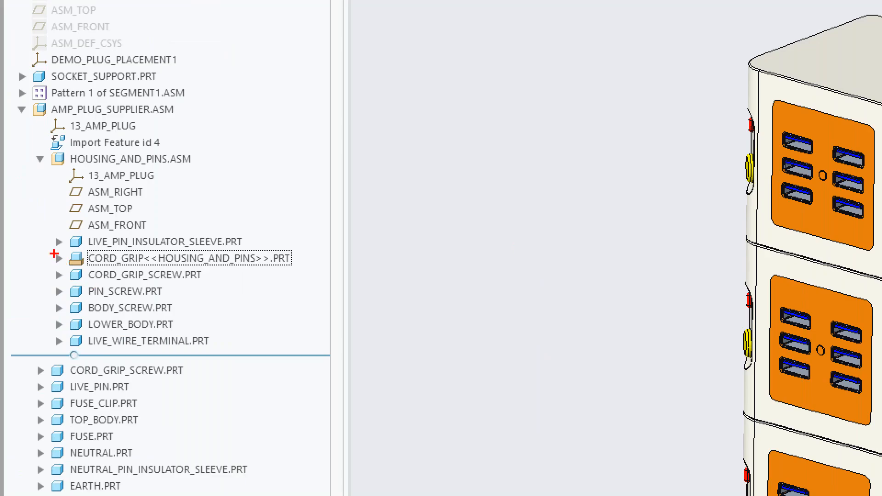
{"action": "left_click_drag", "start_coordinate": [325, 275], "coordinate": [322, 270], "text": "ctrl"}
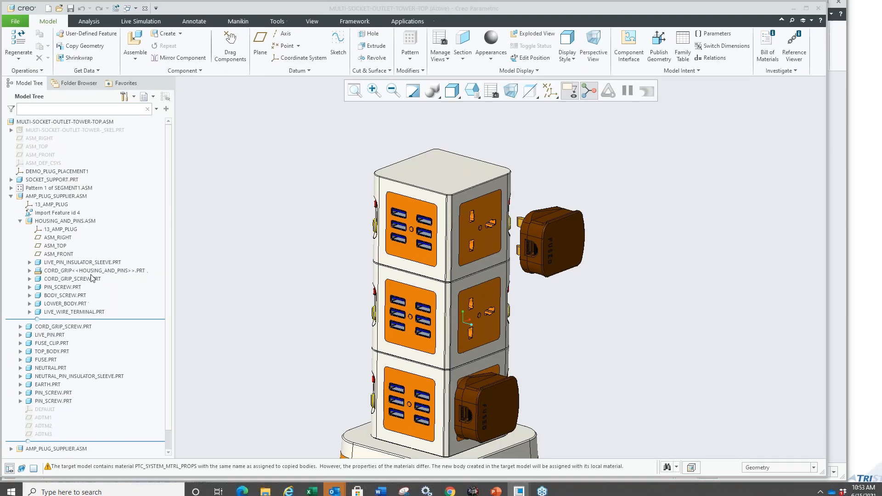
- Start making the first AMP_PLUG_SUPPLIER.ASM inseparable and open its advanced component settings with the Action column widened
{"action": "left_click", "coordinate": [90, 272]}
{"action": "left_click", "coordinate": [266, 254]}
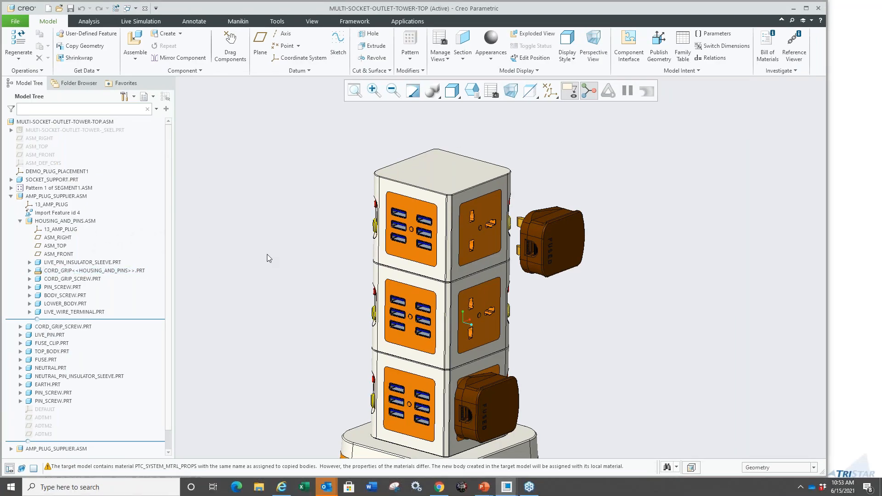
{"action": "left_click", "coordinate": [54, 197]}
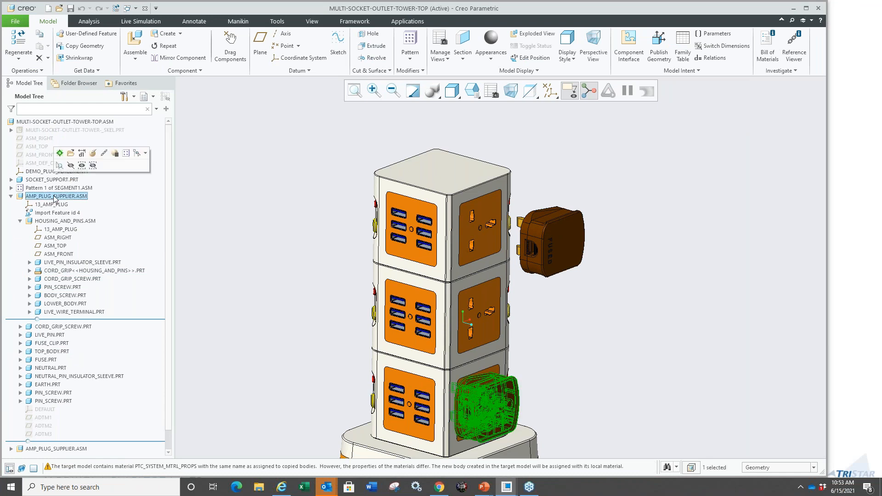
{"action": "right_click", "coordinate": [55, 198]}
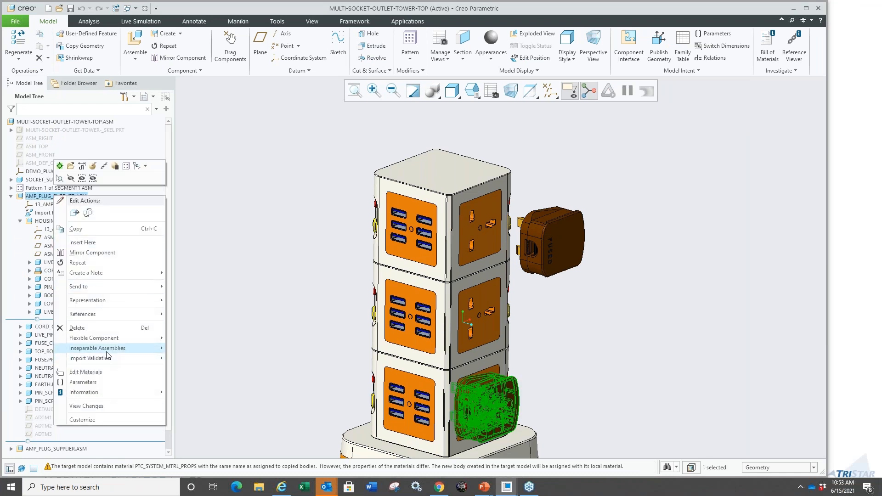
{"action": "mouse_move", "coordinate": [108, 350]}
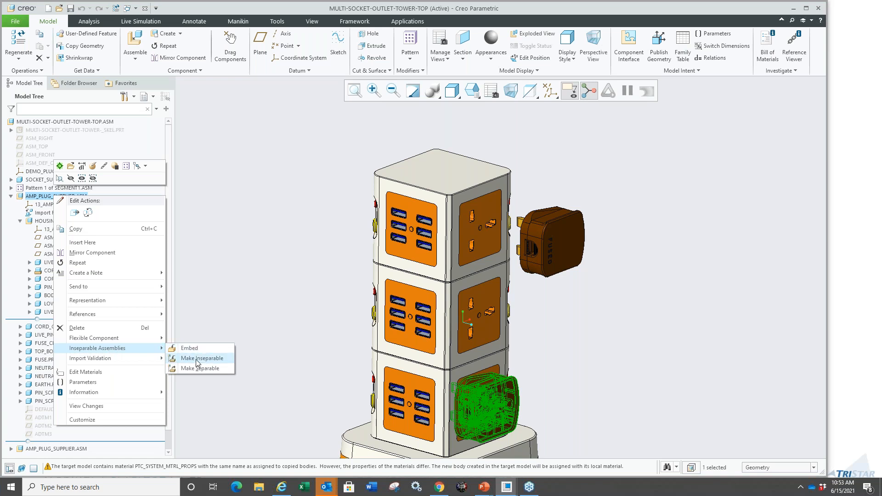
{"action": "left_click", "coordinate": [201, 358]}
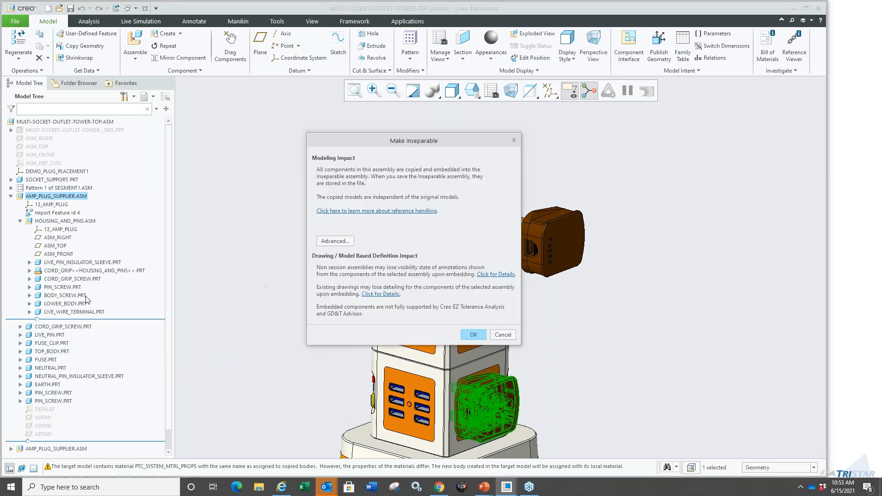
{"action": "left_click", "coordinate": [337, 241]}
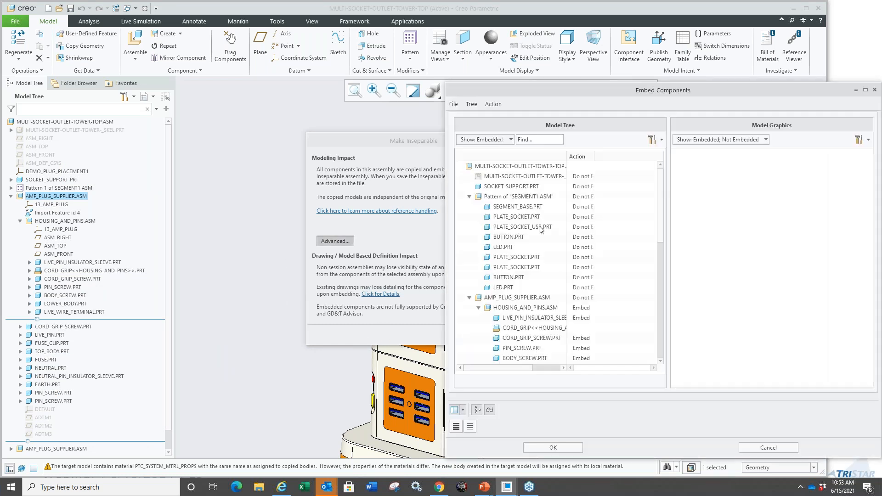
{"action": "left_click_drag", "start_coordinate": [612, 157], "coordinate": [630, 157]}
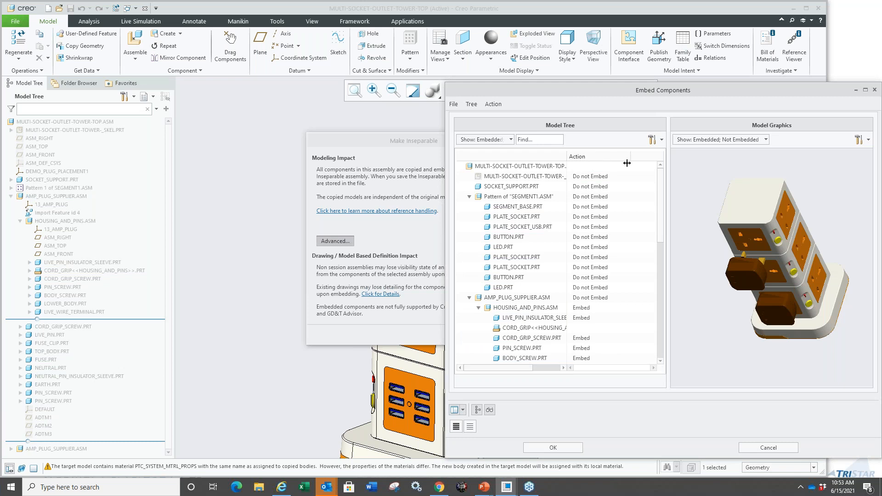
- Review the default embed actions of the plug components and accept them to make the assembly inseparable
{"action": "scroll", "coordinate": [613, 315], "scroll_direction": "down", "scroll_amount": 5}
{"action": "scroll", "coordinate": [613, 316], "scroll_direction": "down", "scroll_amount": 5}
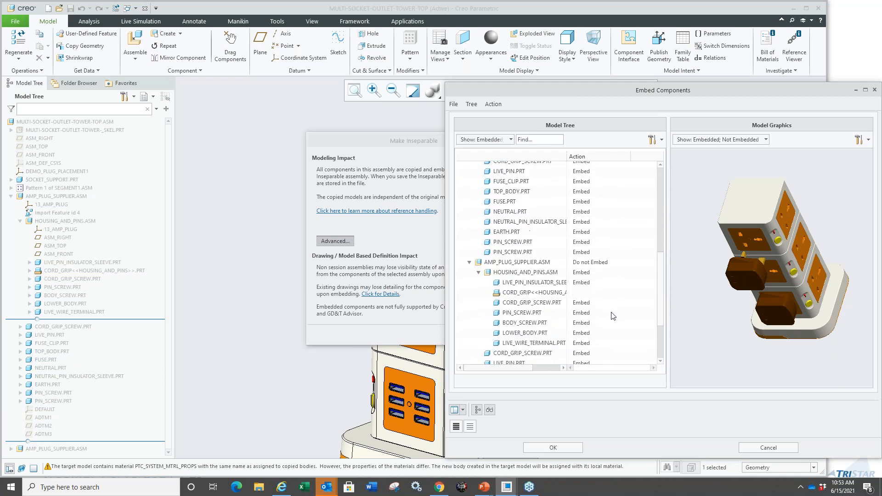
{"action": "scroll", "coordinate": [612, 316], "scroll_direction": "down", "scroll_amount": 10}
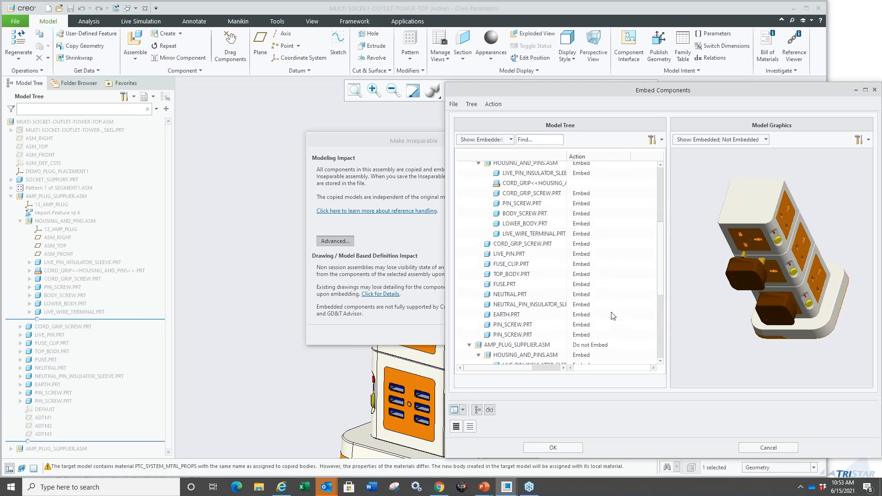
{"action": "scroll", "coordinate": [612, 302], "scroll_direction": "down", "scroll_amount": 10}
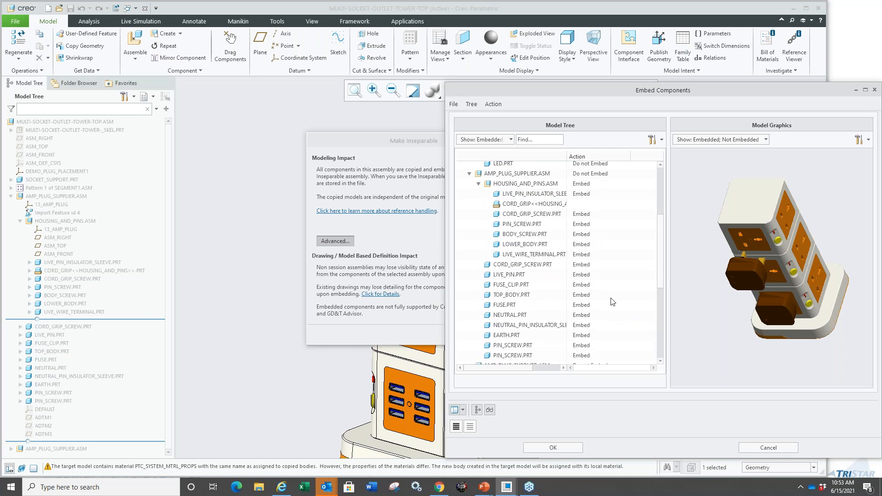
{"action": "scroll", "coordinate": [612, 302], "scroll_direction": "up", "scroll_amount": 3}
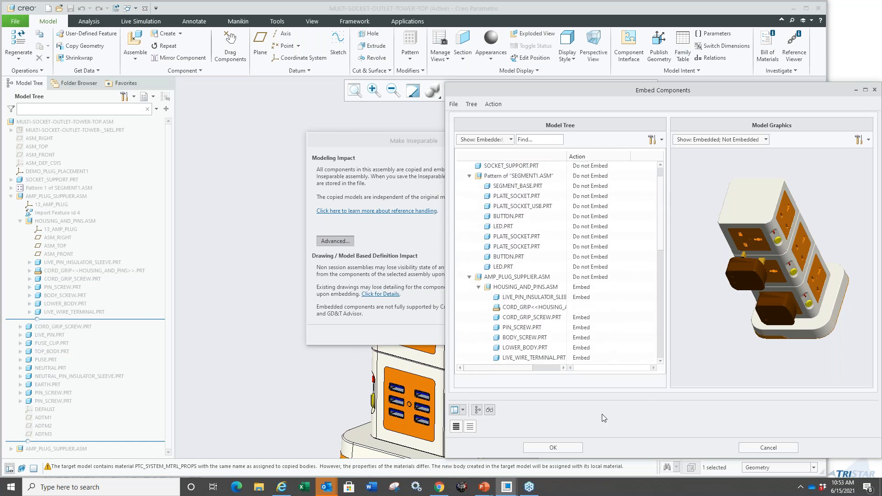
{"action": "left_click", "coordinate": [543, 448]}
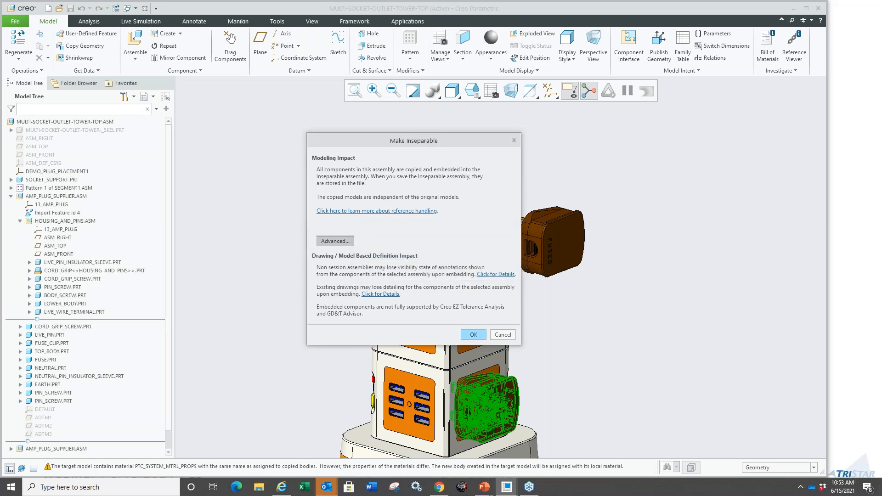
{"action": "key", "text": "Return"}
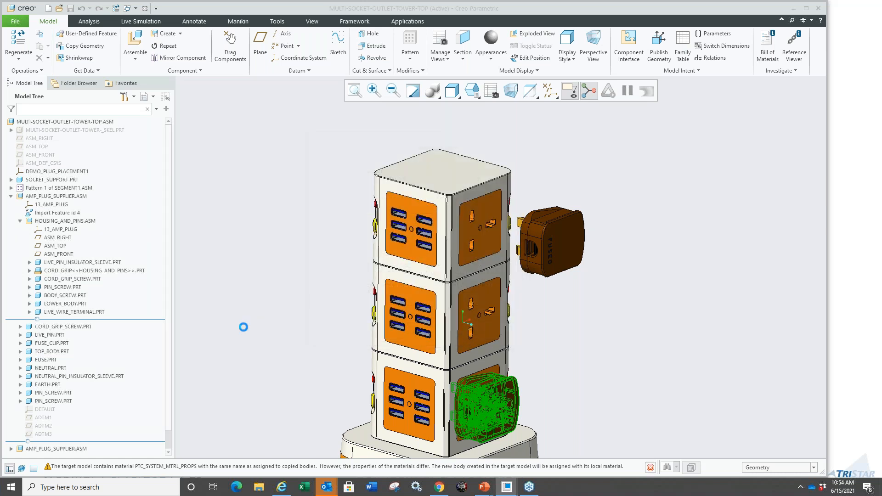
- Mark the embedded components under the first AMP_PLUG_SUPPLIER.ASM in the model tree and highlight that assembly in the model
{"action": "scroll", "coordinate": [348, 277], "scroll_direction": "up", "scroll_amount": 2}
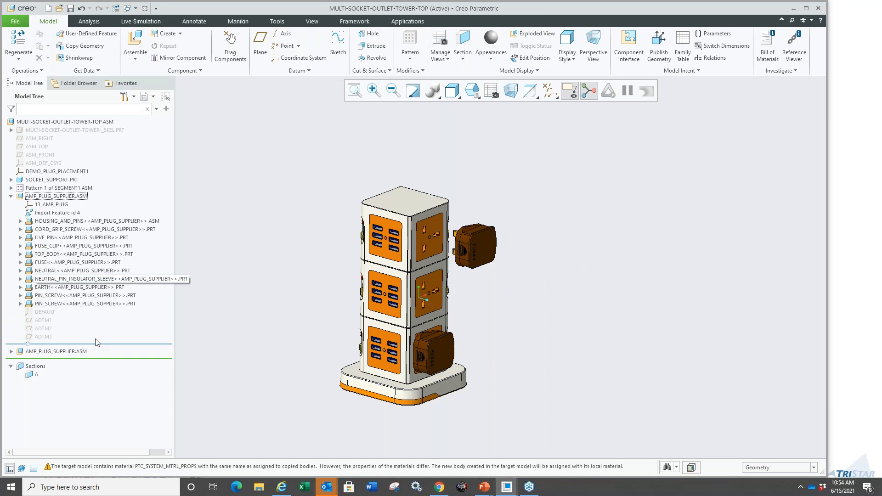
{"action": "key", "text": "ctrl+1"}
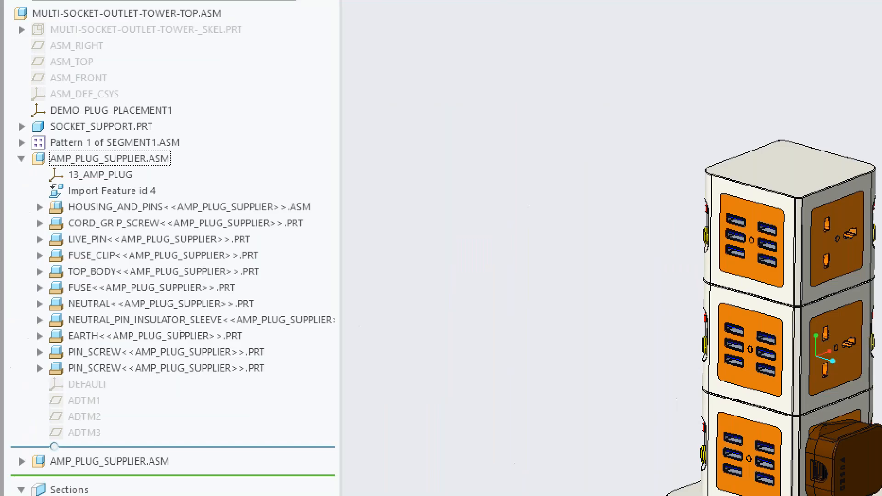
{"action": "left_click", "coordinate": [4, 237]}
{"action": "mouse_move", "coordinate": [17, 148]}
{"action": "left_mouse_down", "text": "ctrl"}
{"action": "mouse_move", "coordinate": [43, 156]}
{"action": "mouse_move", "coordinate": [349, 365]}
{"action": "mouse_move", "coordinate": [362, 386]}
{"action": "left_mouse_up", "text": "ctrl"}
{"action": "key", "text": "Escape"}
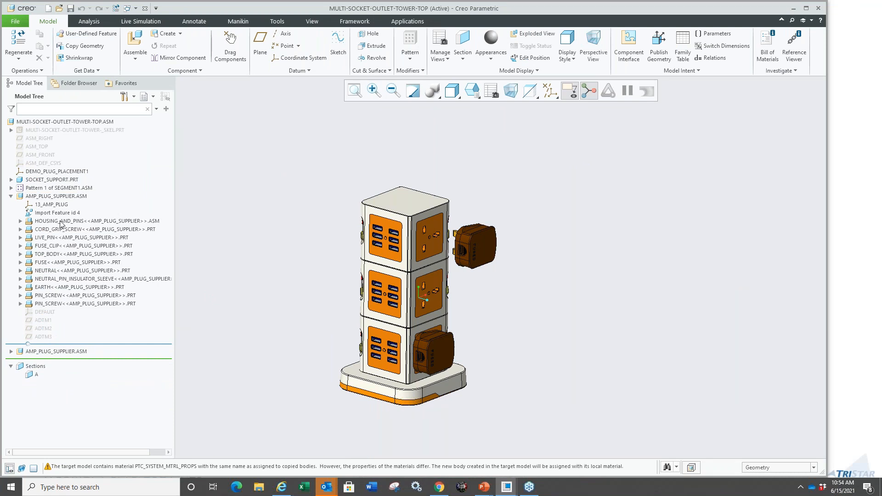
{"action": "left_click", "coordinate": [46, 197]}
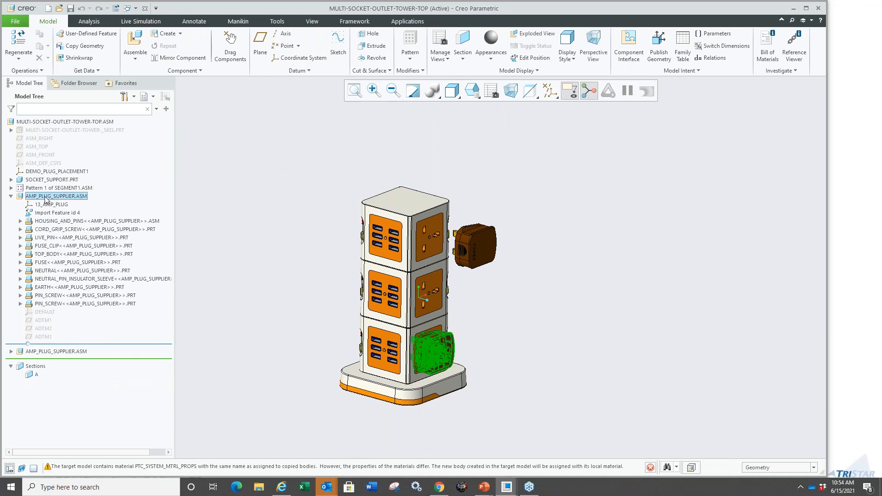
{"action": "left_click", "coordinate": [244, 225]}
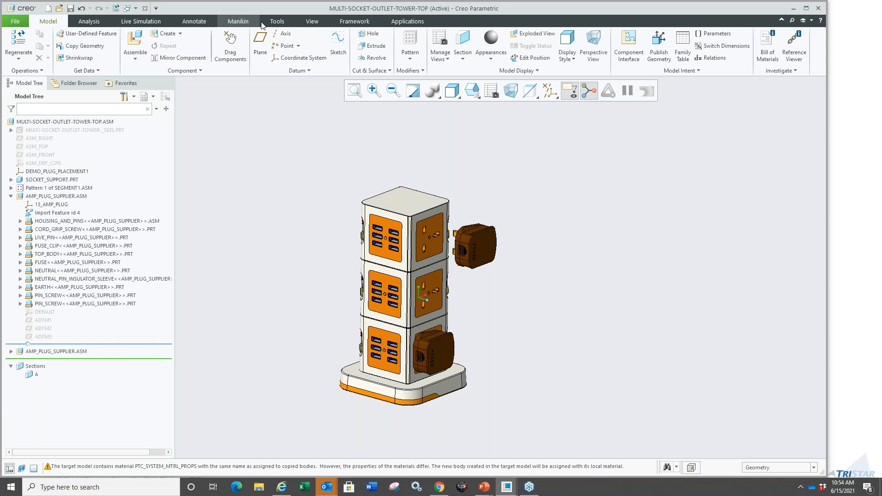
- Generate the bill of materials for the top-level assembly and review how it lists the embedded plug components
{"action": "left_click", "coordinate": [277, 21]}
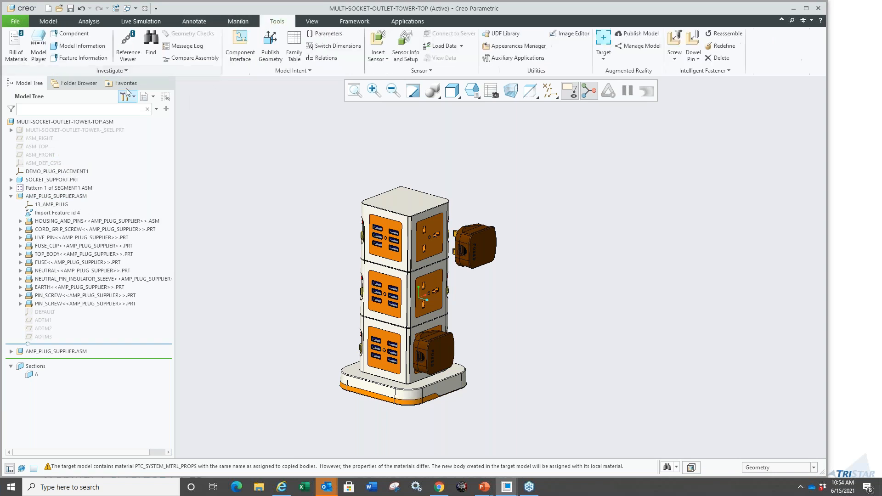
{"action": "left_click", "coordinate": [16, 46]}
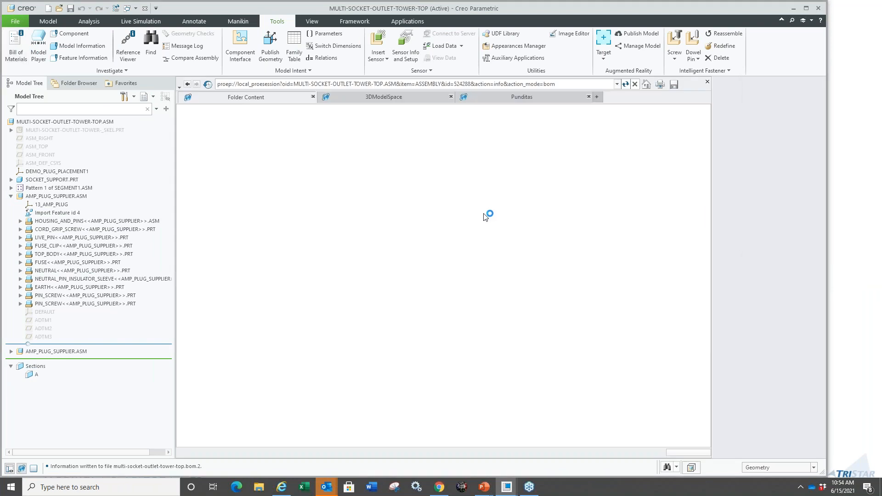
{"action": "scroll", "coordinate": [445, 298], "scroll_direction": "down", "scroll_amount": 15}
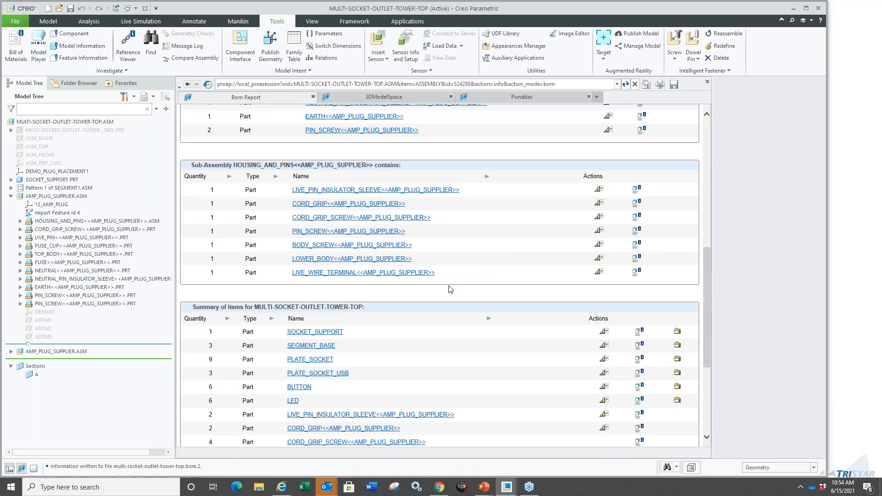
{"action": "scroll", "coordinate": [448, 288], "scroll_direction": "up", "scroll_amount": 15}
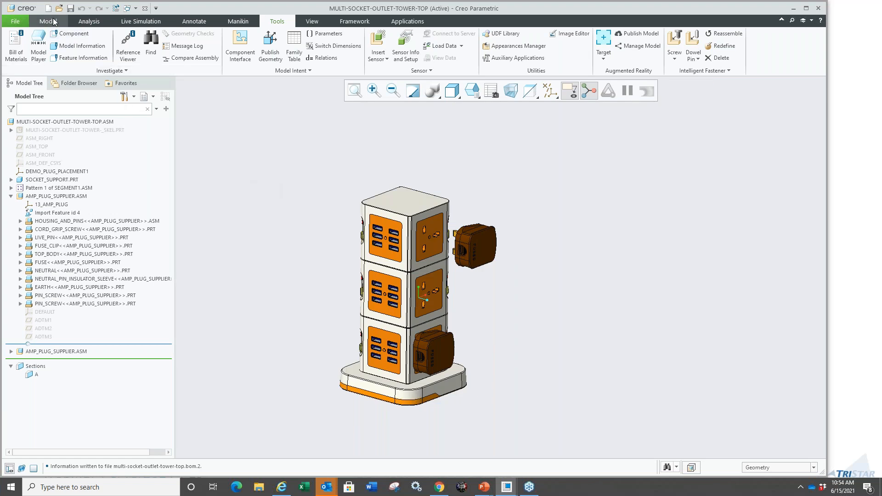
- Point out the Create Embedded option among the component creation commands by framing it in red
{"action": "left_click", "coordinate": [53, 21]}
{"action": "left_click", "coordinate": [181, 33]}
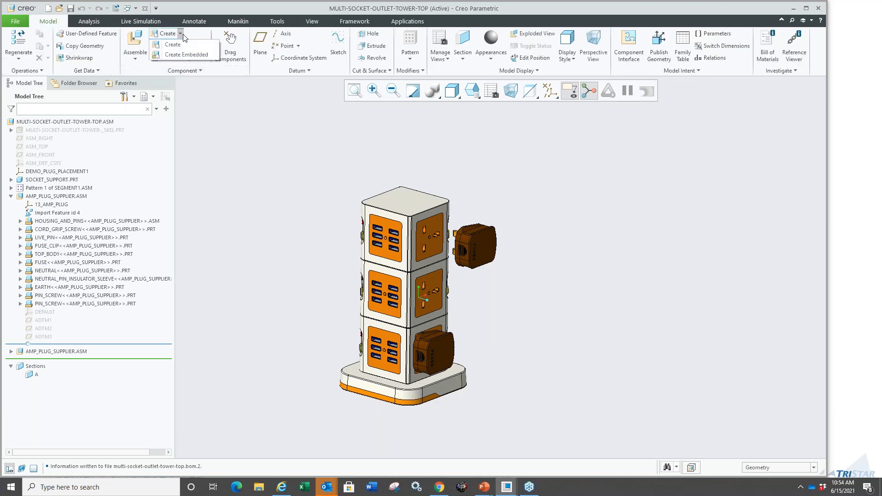
{"action": "key", "text": "ctrl+1"}
{"action": "left_click", "coordinate": [182, 34]}
{"action": "left_click_drag", "start_coordinate": [120, 93], "coordinate": [250, 116], "text": "ctrl"}
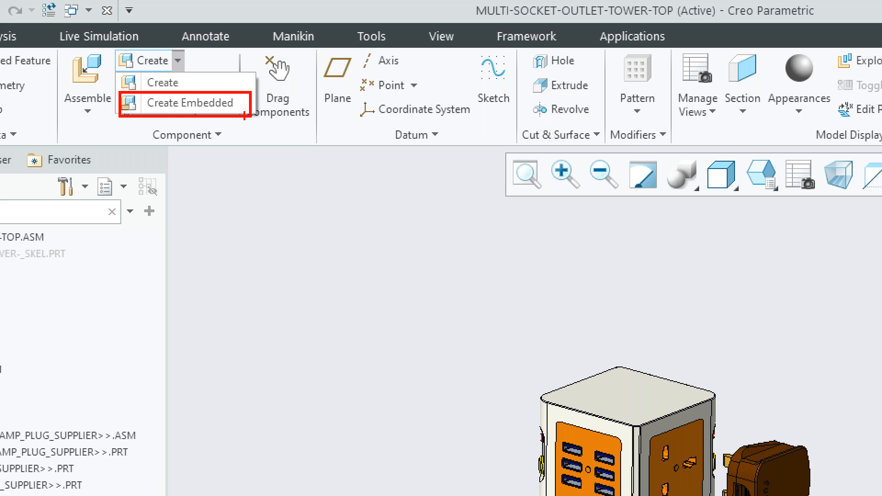
{"action": "key", "text": "Escape"}
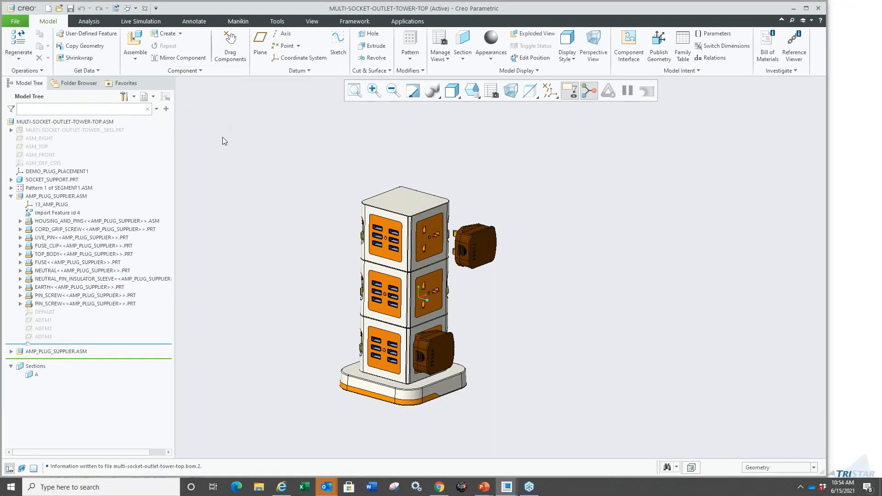
- Make the first AMP_PLUG_SUPPLIER.ASM separable, extracting its embedded components to new files named with the suffix _E
{"action": "scroll", "coordinate": [245, 129], "scroll_direction": "down", "scroll_amount": 2}
{"action": "scroll", "coordinate": [235, 174], "scroll_direction": "up", "scroll_amount": 2}
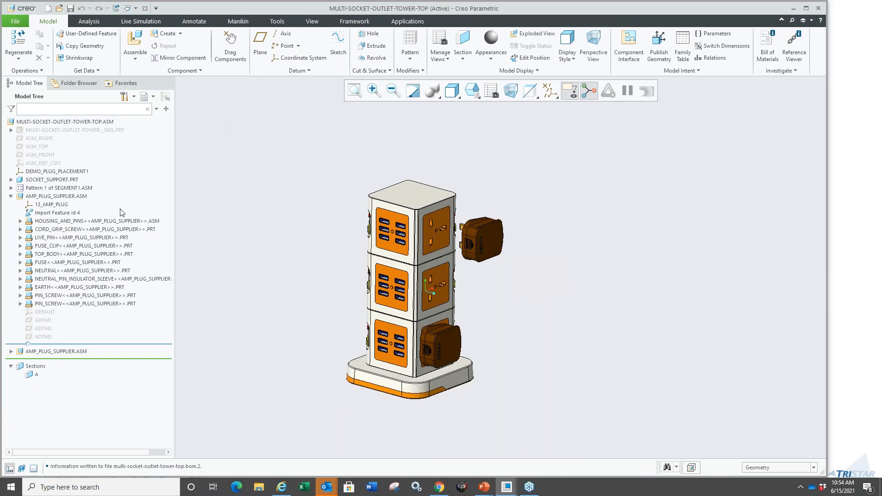
{"action": "right_click", "coordinate": [57, 197]}
{"action": "mouse_move", "coordinate": [114, 356]}
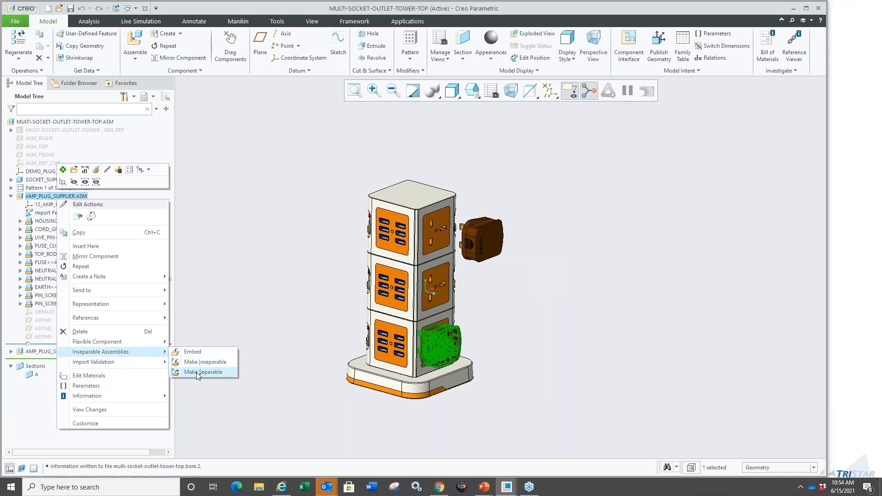
{"action": "left_click", "coordinate": [202, 372]}
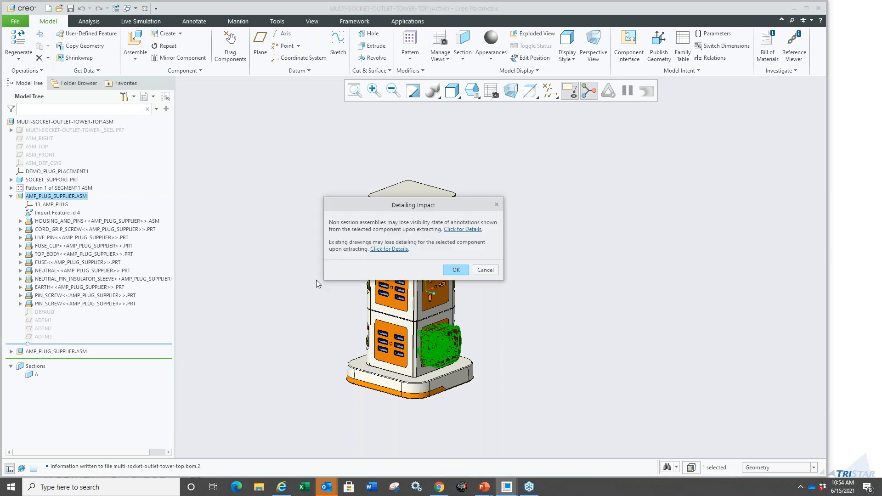
{"action": "left_click", "coordinate": [457, 271]}
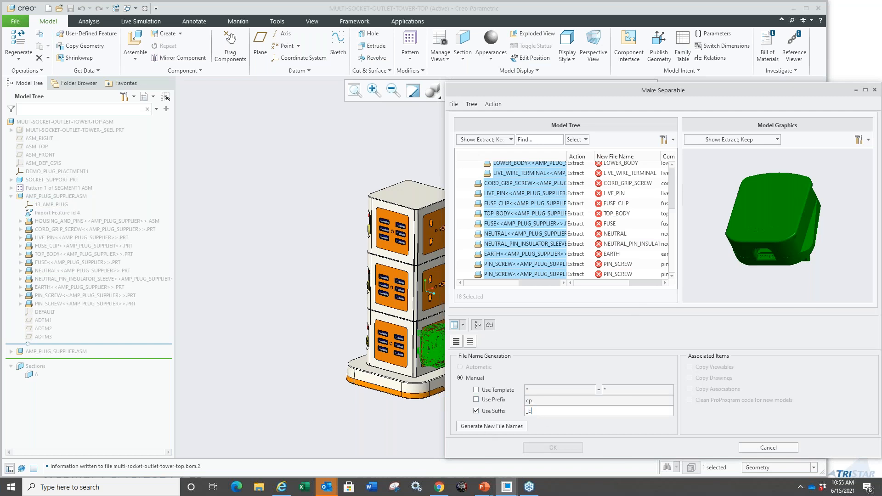
{"action": "left_click", "coordinate": [490, 426]}
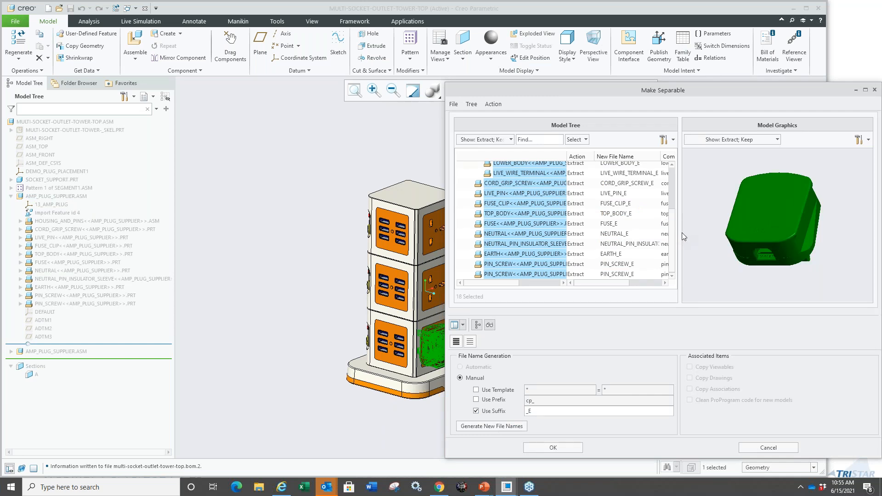
{"action": "left_click_drag", "start_coordinate": [683, 236], "coordinate": [703, 234]}
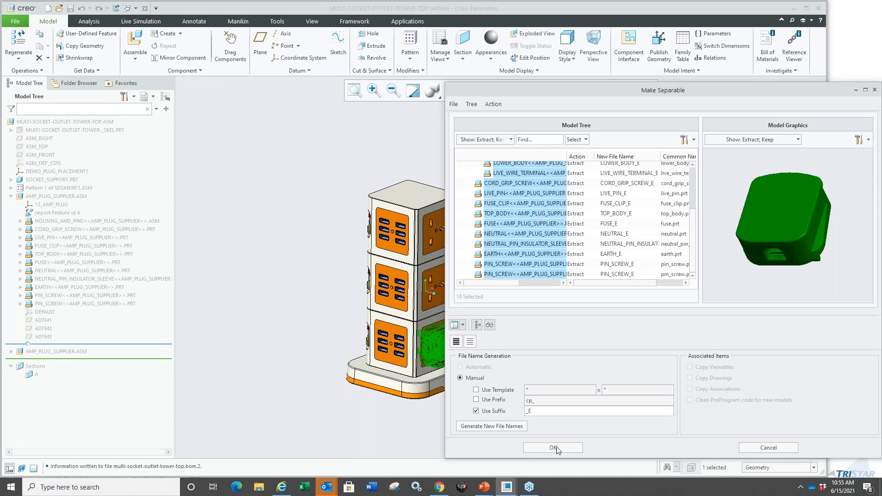
{"action": "left_click", "coordinate": [553, 447]}
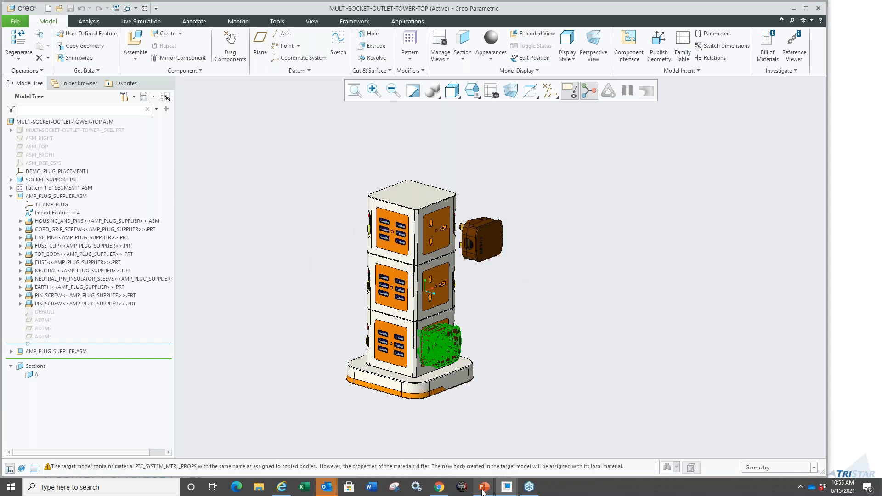
- Switch to the PowerPoint slide show and advance to the Sheetmetal – Multi Flat Wall slide
{"action": "mouse_move", "coordinate": [482, 492]}
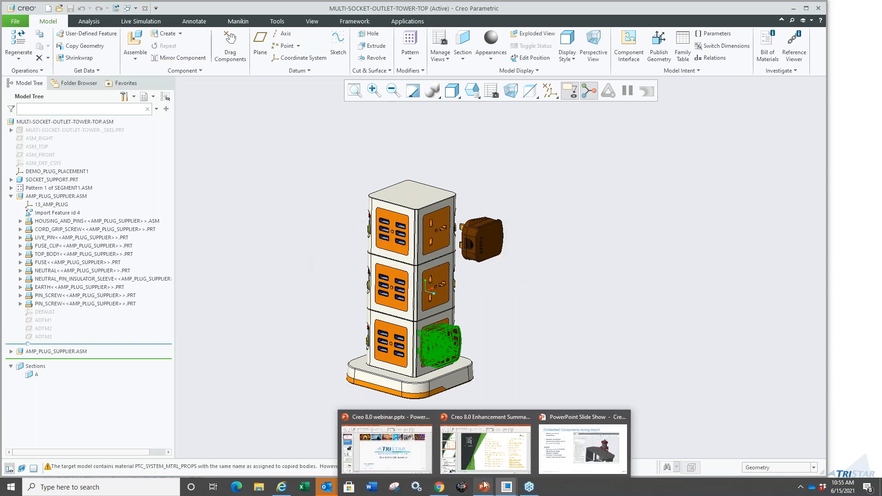
{"action": "left_click", "coordinate": [556, 457]}
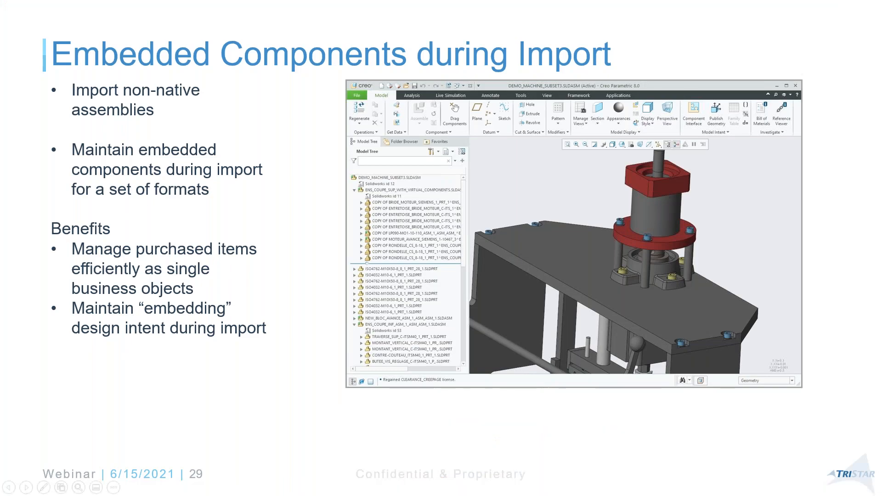
{"action": "key", "text": "Right"}
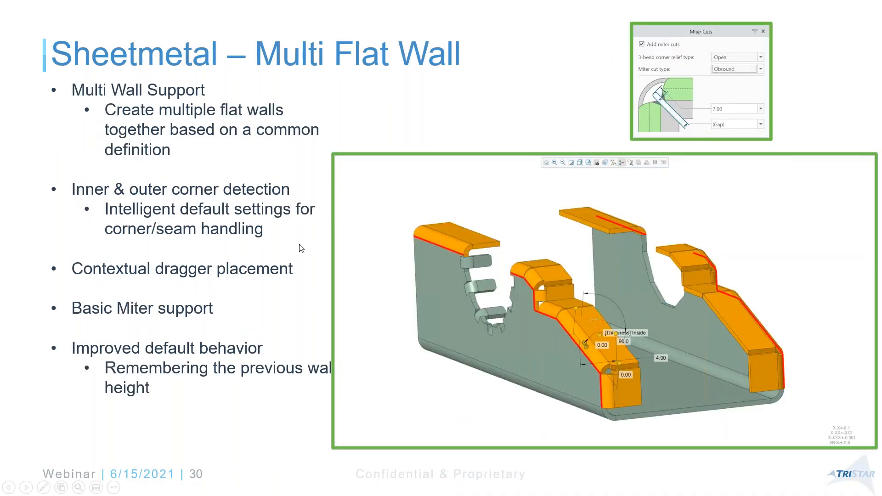
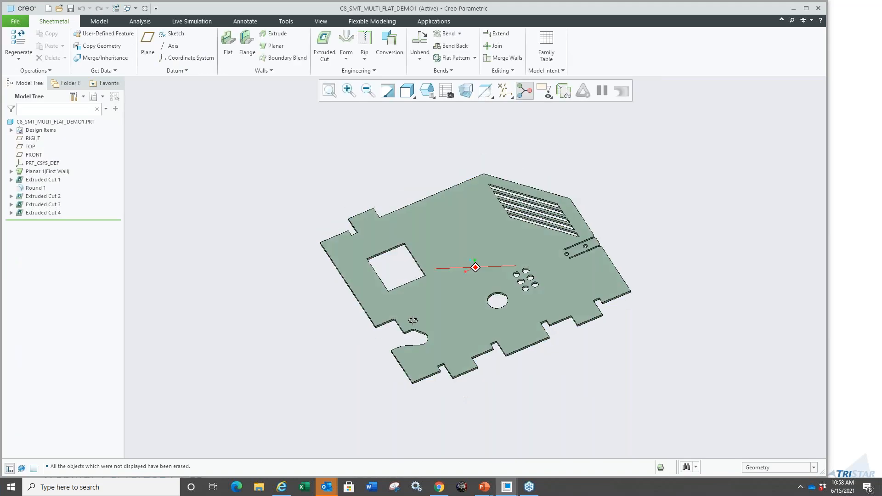
- Start a flat wall on the short outer edge of the plate beside the rounded notch
{"action": "middle_click_drag", "start_coordinate": [413, 320], "coordinate": [552, 327]}
{"action": "scroll", "coordinate": [419, 300], "scroll_direction": "up", "scroll_amount": 4}
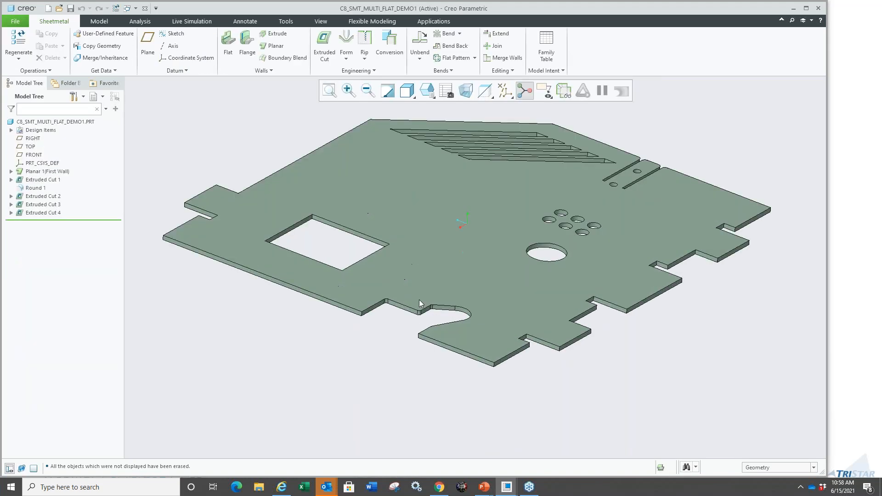
{"action": "scroll", "coordinate": [410, 302], "scroll_direction": "up", "scroll_amount": 2}
{"action": "scroll", "coordinate": [399, 329], "scroll_direction": "down", "scroll_amount": 1}
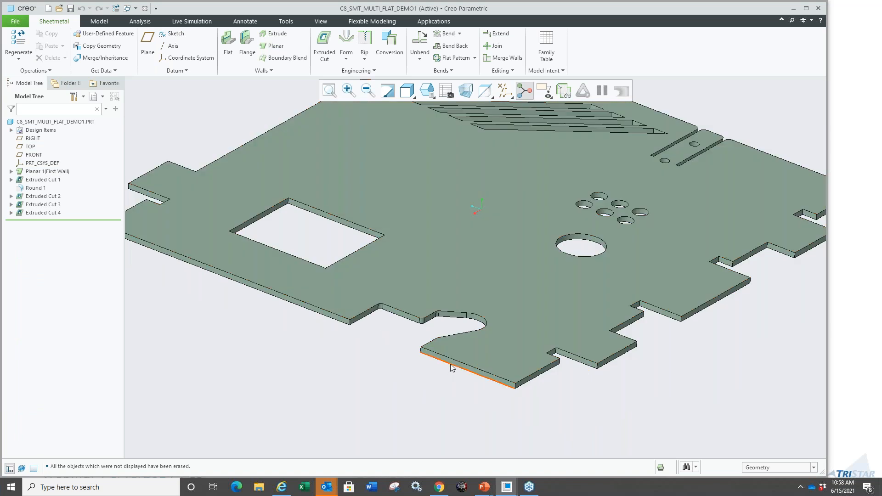
{"action": "left_click", "coordinate": [452, 367]}
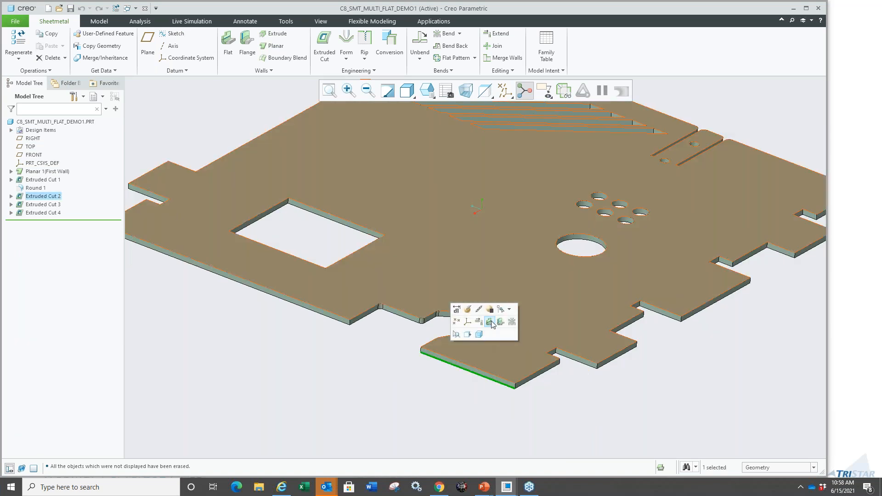
{"action": "left_click", "coordinate": [490, 321]}
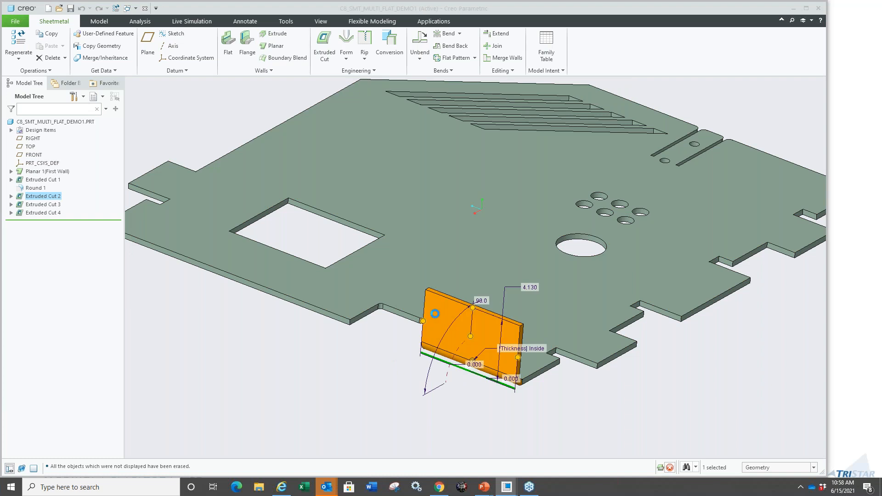
- Add four more plate edges to the flat wall: the long edge across the notch, the edge behind the slots, and the two angled side edges
{"action": "scroll", "coordinate": [406, 317], "scroll_direction": "down", "scroll_amount": 2}
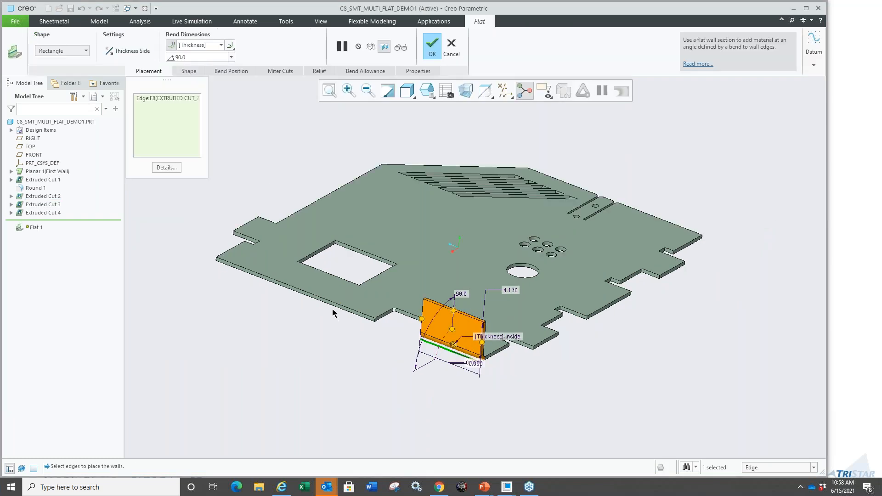
{"action": "left_click", "coordinate": [331, 304], "text": "ctrl"}
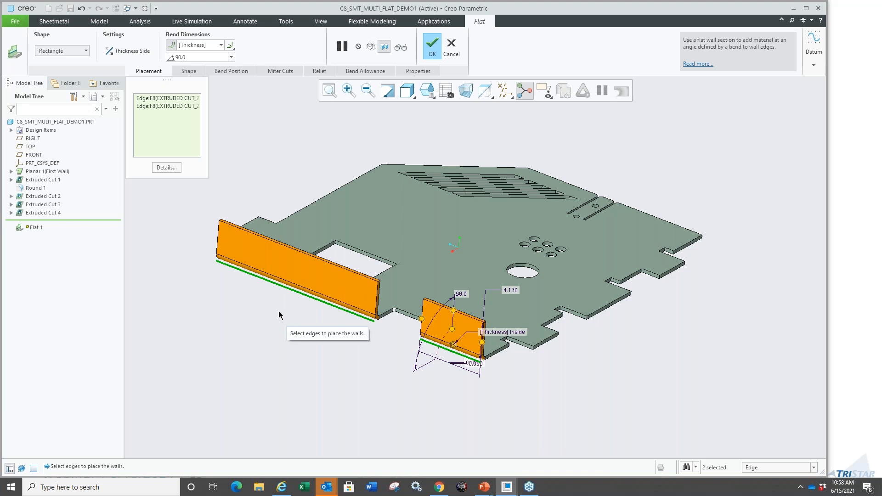
{"action": "left_click", "coordinate": [447, 168], "text": "ctrl"}
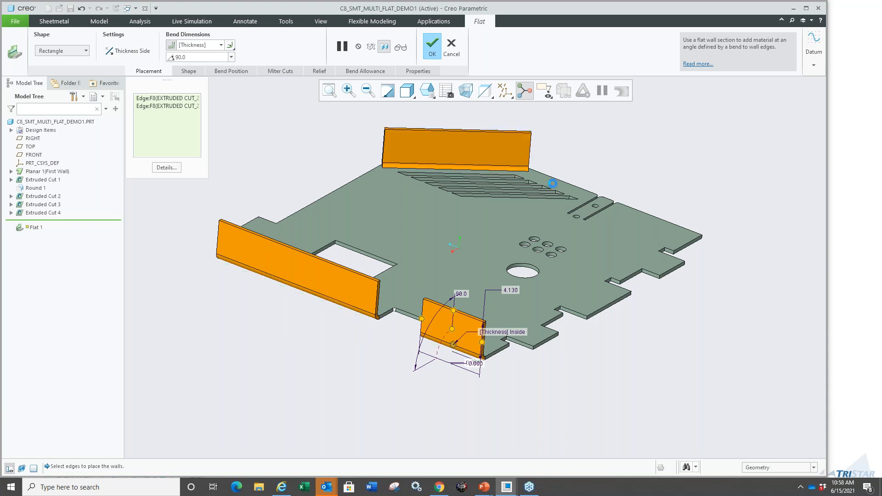
{"action": "left_click", "coordinate": [548, 184], "text": "ctrl"}
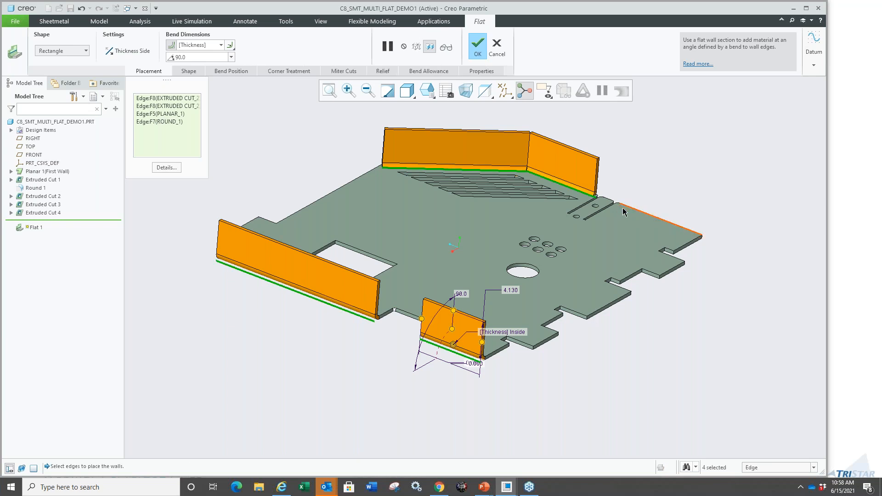
{"action": "left_click", "coordinate": [628, 214], "text": "ctrl"}
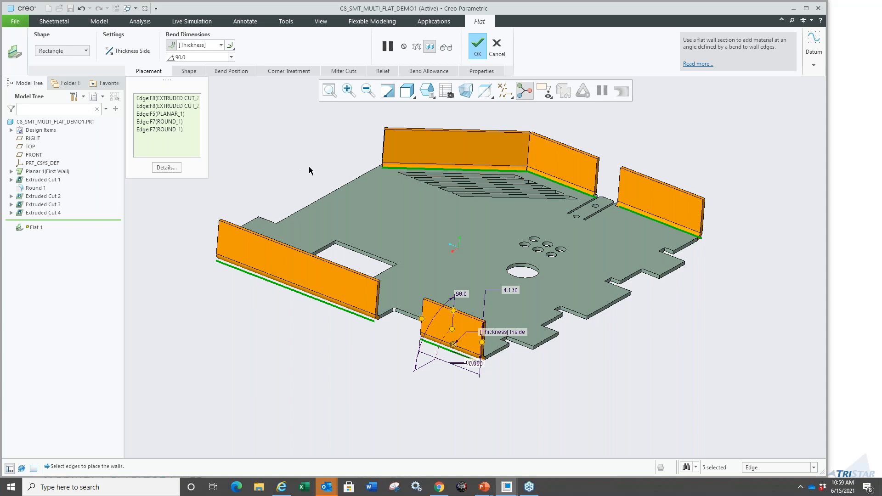
- Adjust the shared wall height to about 4.53, set the bend angle to 90, and complete the flat wall feature
{"action": "mouse_move", "coordinate": [305, 157]}
{"action": "middle_mouse_down"}
{"action": "mouse_move", "coordinate": [280, 148]}
{"action": "mouse_move", "coordinate": [294, 152]}
{"action": "middle_mouse_up"}
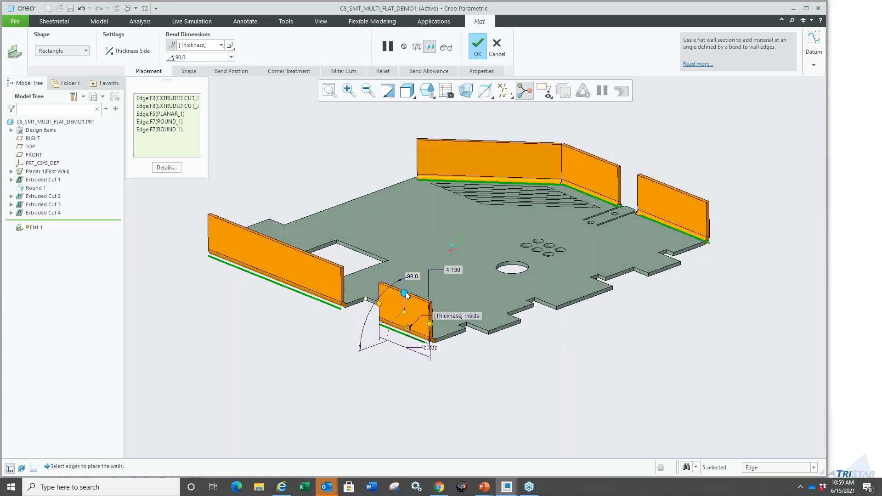
{"action": "left_click_drag", "start_coordinate": [404, 292], "coordinate": [400, 311]}
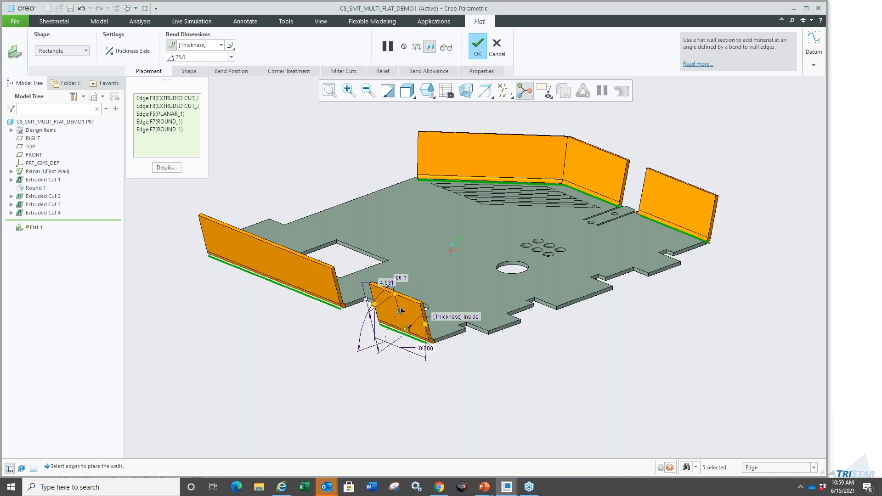
{"action": "left_click", "coordinate": [232, 57]}
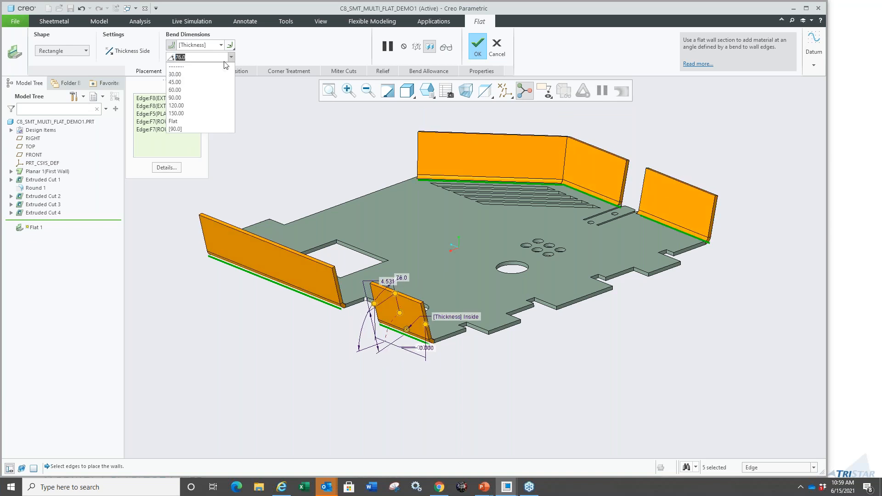
{"action": "left_click", "coordinate": [187, 97]}
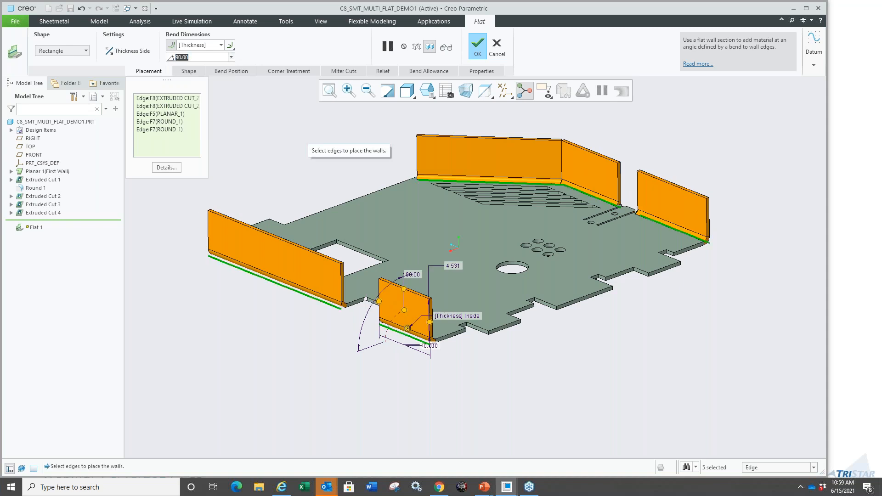
{"action": "middle_click", "coordinate": [308, 134]}
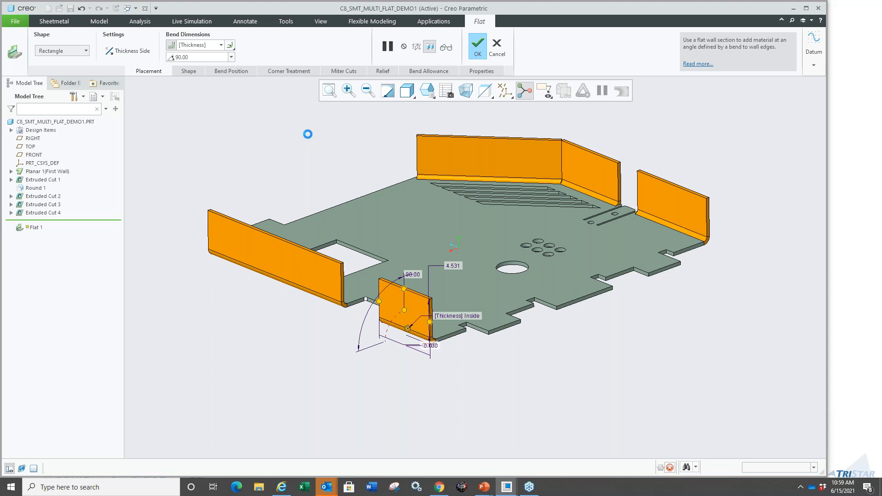
- Start a second flat wall feature on the outer edges of two tabs along the plate's notched side
{"action": "middle_click_drag", "start_coordinate": [396, 210], "coordinate": [331, 301]}
{"action": "scroll", "coordinate": [329, 285], "scroll_direction": "up", "scroll_amount": 5}
{"action": "left_click", "coordinate": [323, 268]}
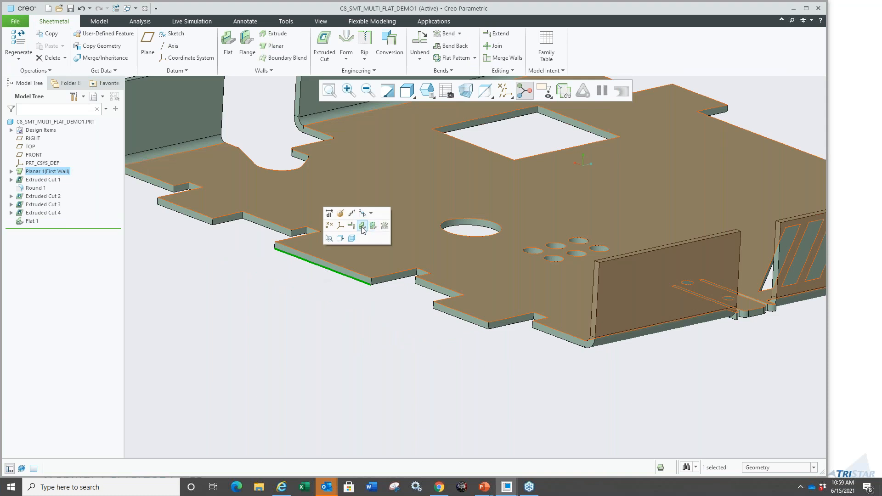
{"action": "left_click", "coordinate": [362, 226]}
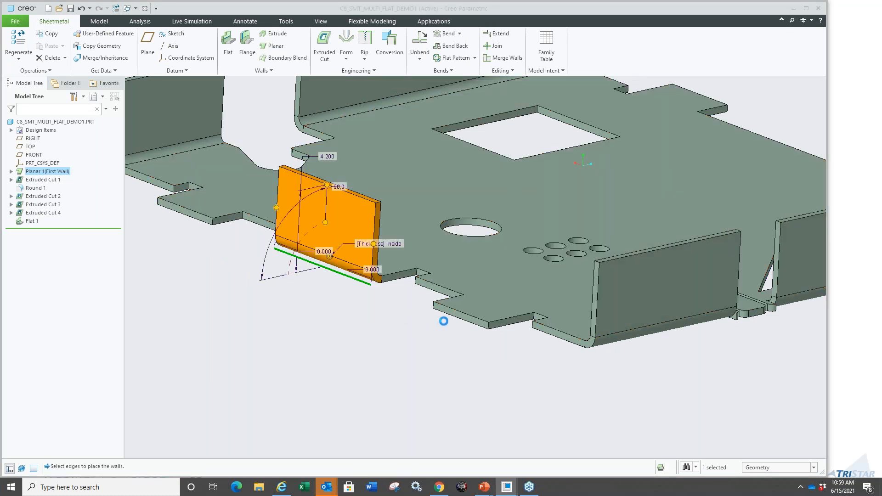
{"action": "left_click", "coordinate": [459, 318], "text": "ctrl"}
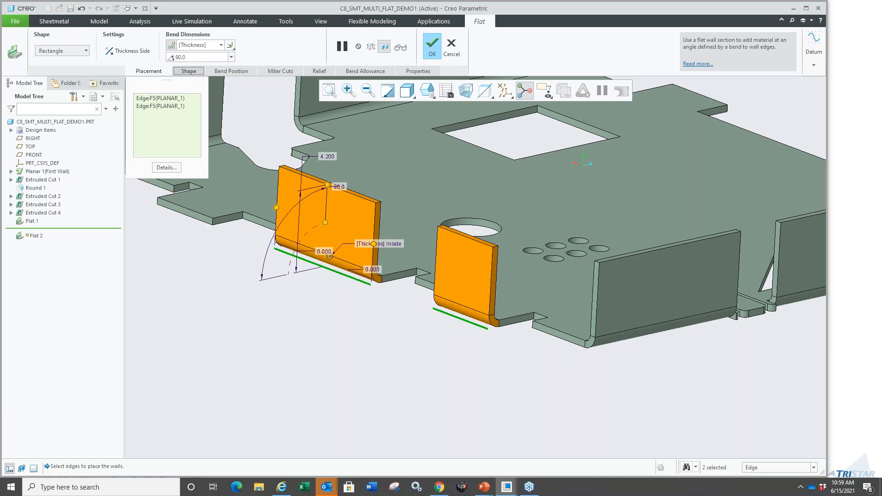
- Edit the wall shape's sketch and fillet both free corners of the rectangle with radii of about 0.69 and 0.95
{"action": "left_click", "coordinate": [189, 70]}
{"action": "left_click", "coordinate": [195, 106]}
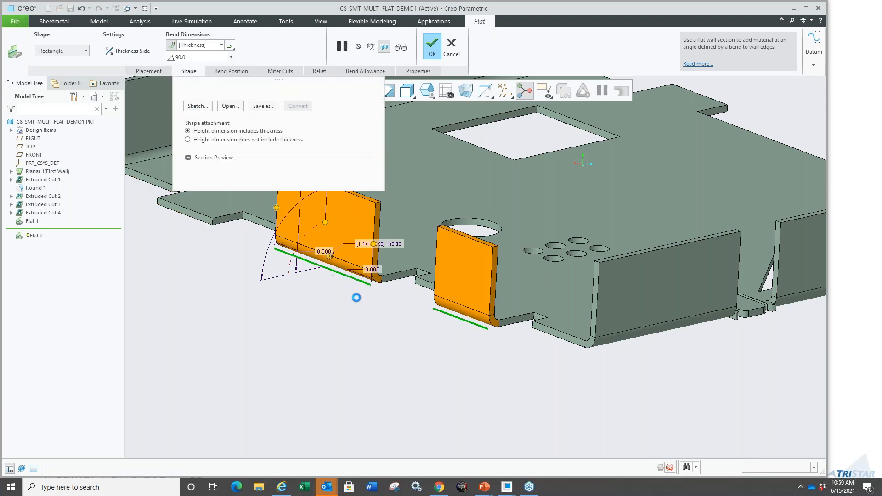
{"action": "scroll", "coordinate": [320, 235], "scroll_direction": "up", "scroll_amount": 5}
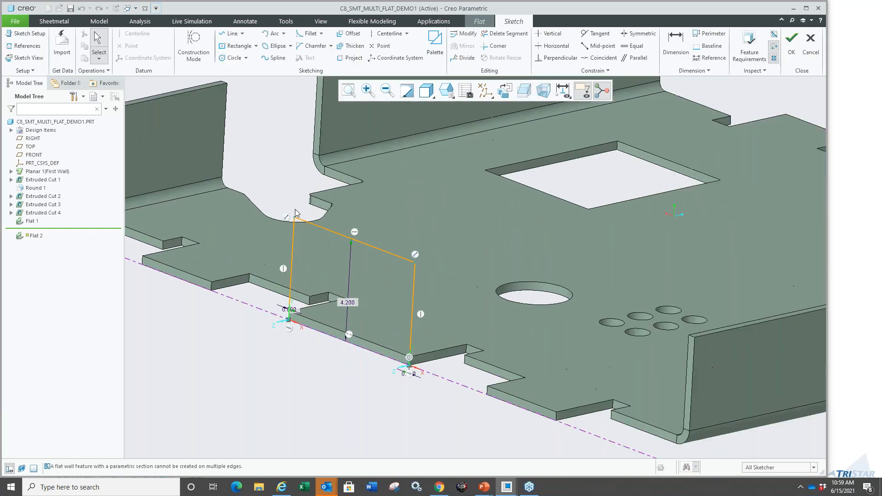
{"action": "right_click", "coordinate": [277, 173]}
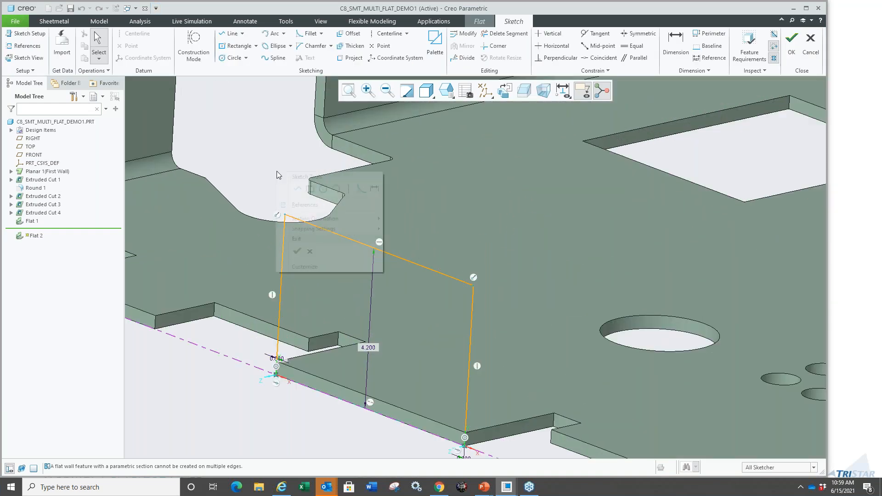
{"action": "left_click", "coordinate": [361, 189]}
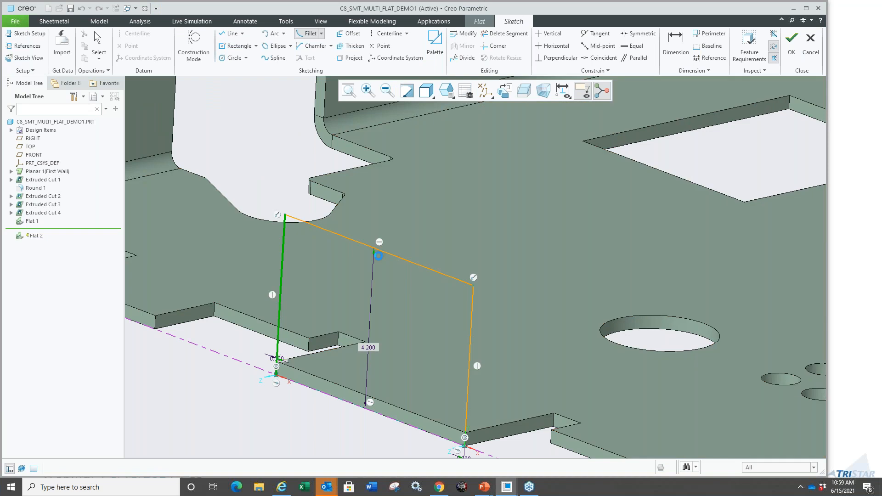
{"action": "left_click", "coordinate": [378, 256]}
{"action": "left_click", "coordinate": [439, 278]}
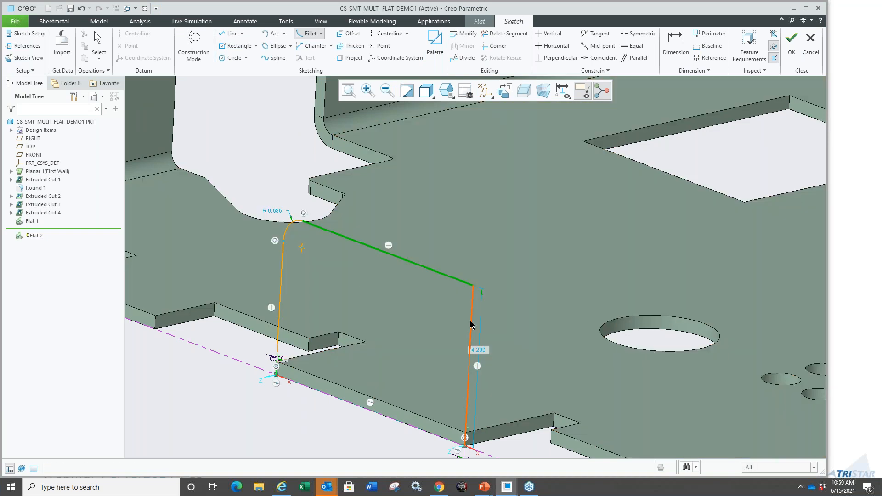
{"action": "left_click", "coordinate": [473, 321]}
- Make the two corner fillets equal in radius and finish the wall section sketch
{"action": "scroll", "coordinate": [317, 251], "scroll_direction": "down", "scroll_amount": 3}
{"action": "scroll", "coordinate": [317, 251], "scroll_direction": "down", "scroll_amount": 2}
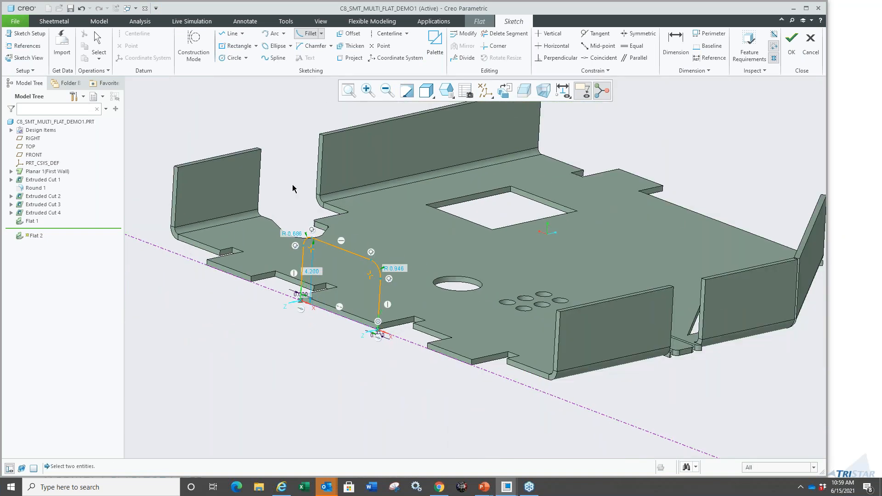
{"action": "middle_click", "coordinate": [286, 186]}
{"action": "right_click", "coordinate": [286, 185]}
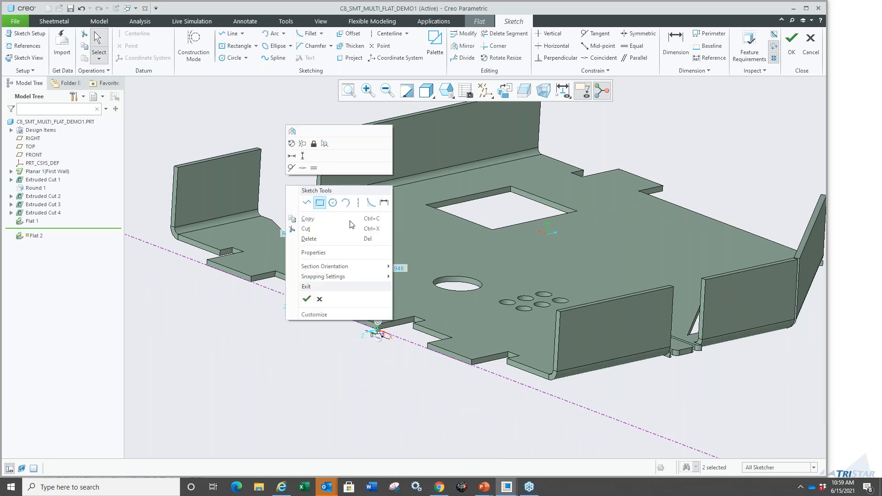
{"action": "left_click", "coordinate": [314, 170]}
{"action": "right_click", "coordinate": [294, 179]}
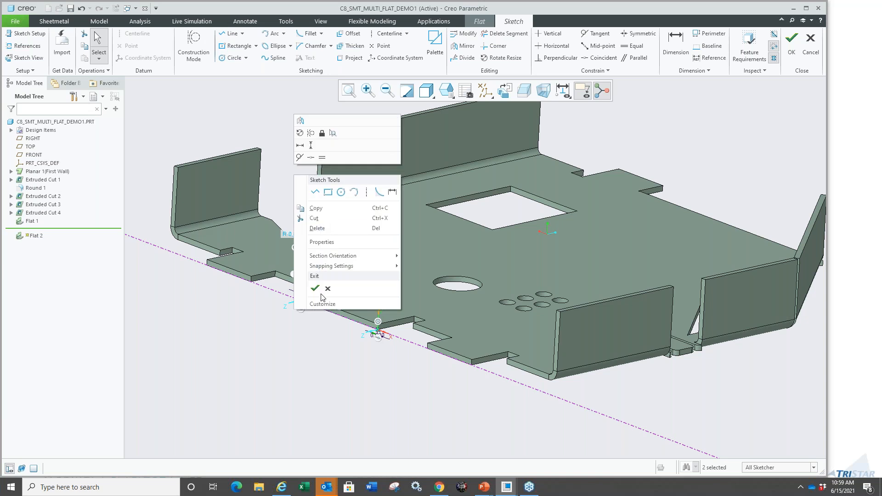
{"action": "left_click", "coordinate": [312, 293]}
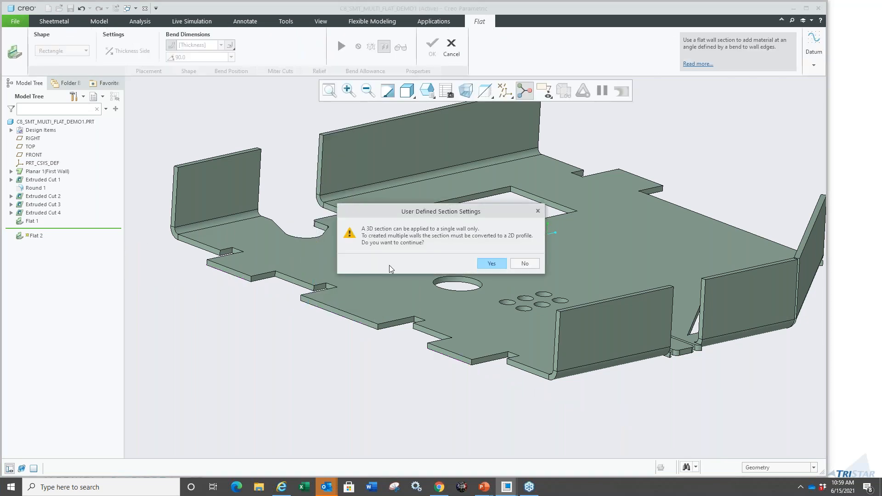
- Accept converting the 3D section to a 2D profile for multiple walls and complete the flat wall feature
{"action": "key", "text": "ctrl+1"}
{"action": "left_click_drag", "start_coordinate": [393, 238], "coordinate": [467, 226]}
{"action": "key", "text": "Escape"}
{"action": "left_click", "coordinate": [490, 263]}
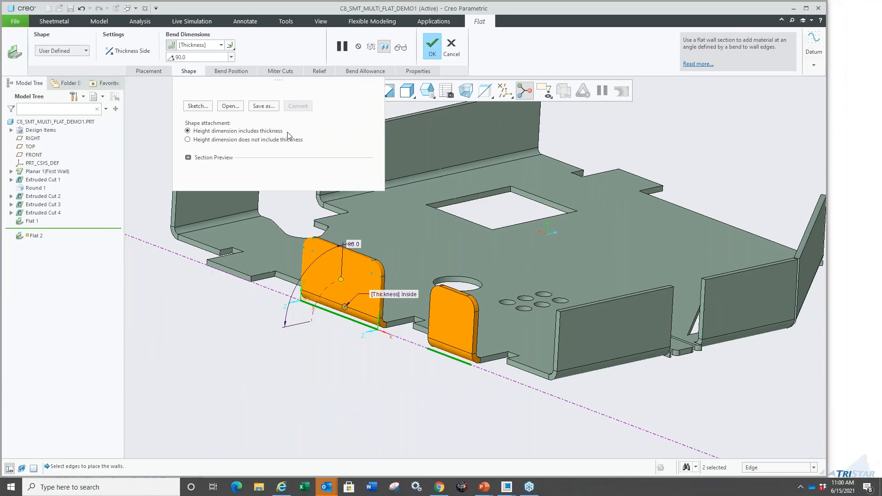
{"action": "middle_click", "coordinate": [502, 208]}
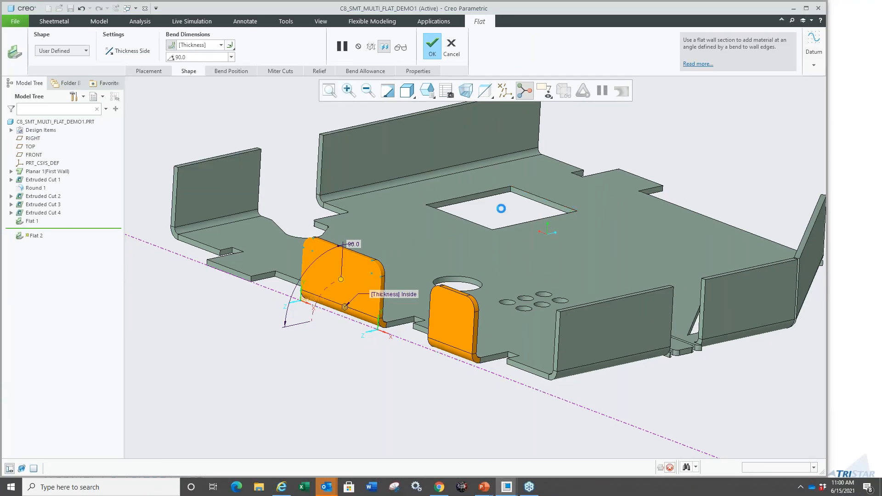
- Start a third flat wall feature on the remaining front tab's edge and add an edge of the rectangular opening
{"action": "left_click", "coordinate": [499, 209]}
{"action": "scroll", "coordinate": [458, 224], "scroll_direction": "up", "scroll_amount": 2}
{"action": "scroll", "coordinate": [333, 246], "scroll_direction": "down", "scroll_amount": 4}
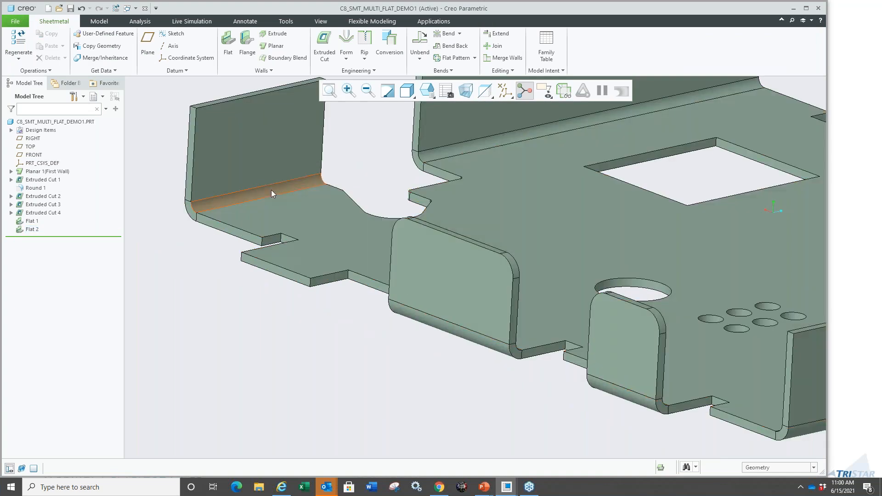
{"action": "scroll", "coordinate": [277, 199], "scroll_direction": "up", "scroll_amount": 1}
{"action": "left_click", "coordinate": [270, 255]}
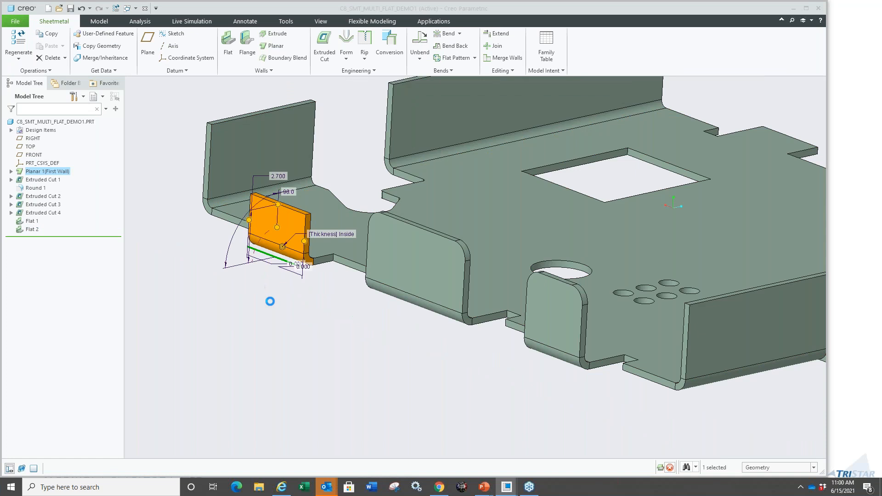
{"action": "scroll", "coordinate": [299, 298], "scroll_direction": "up", "scroll_amount": 1}
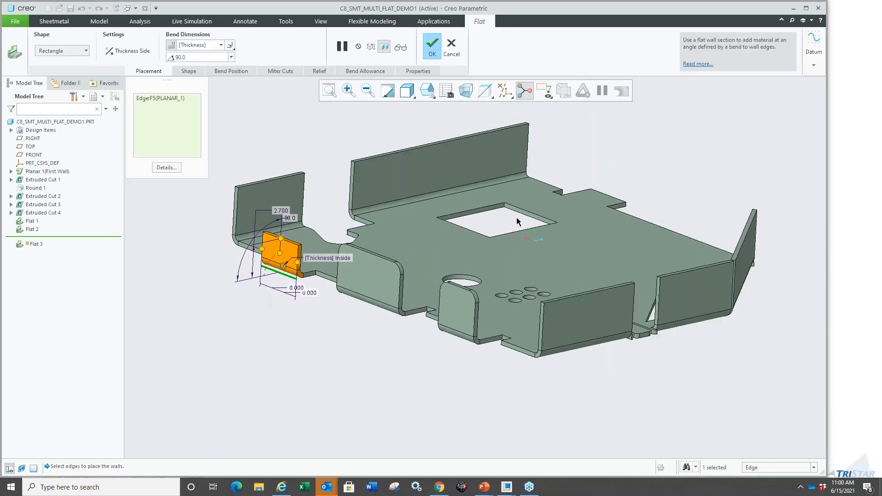
{"action": "left_click", "coordinate": [520, 216], "text": "ctrl"}
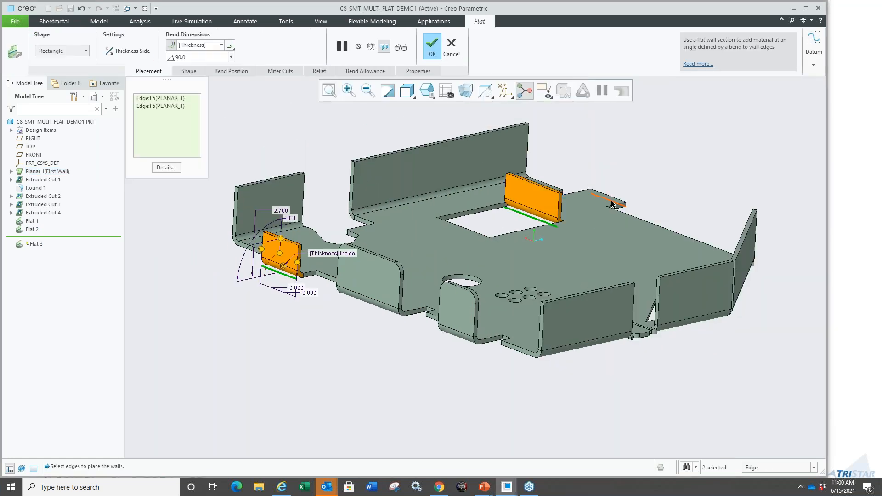
- Load the saved section sec4.sec as the shape for all three flat walls
{"action": "left_click", "coordinate": [188, 70]}
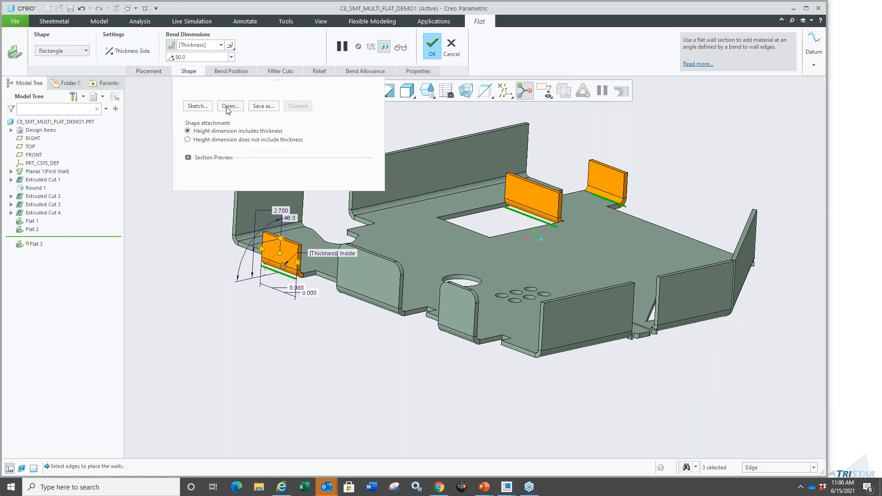
{"action": "left_click", "coordinate": [227, 108]}
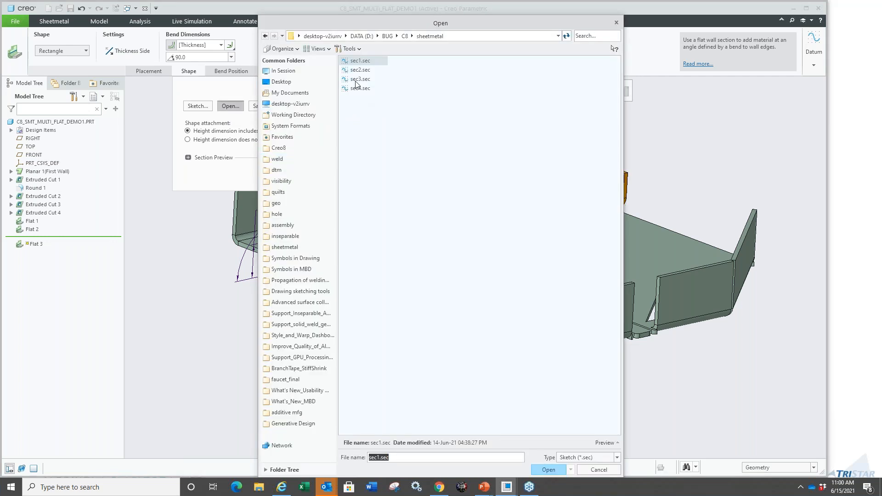
{"action": "double_click", "coordinate": [357, 81]}
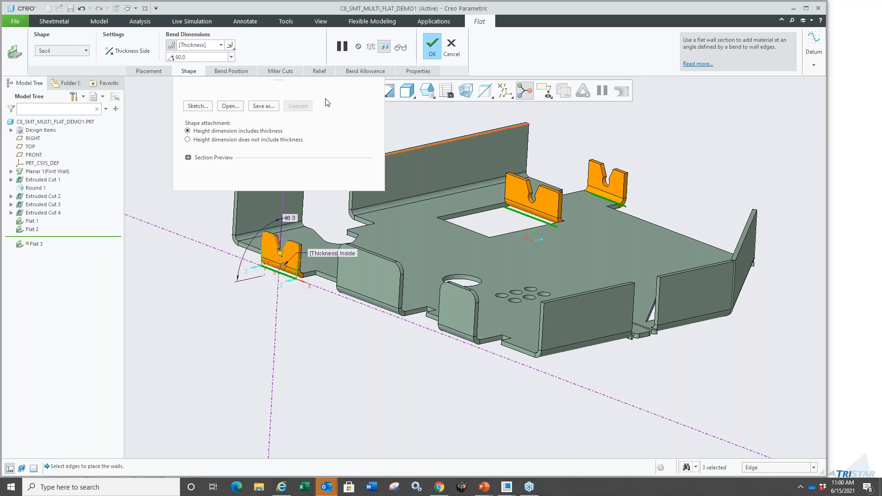
- Complete the flat wall feature with the notched section shape on the three selected edges
{"action": "left_click", "coordinate": [189, 71]}
{"action": "scroll", "coordinate": [488, 233], "scroll_direction": "down", "scroll_amount": 2}
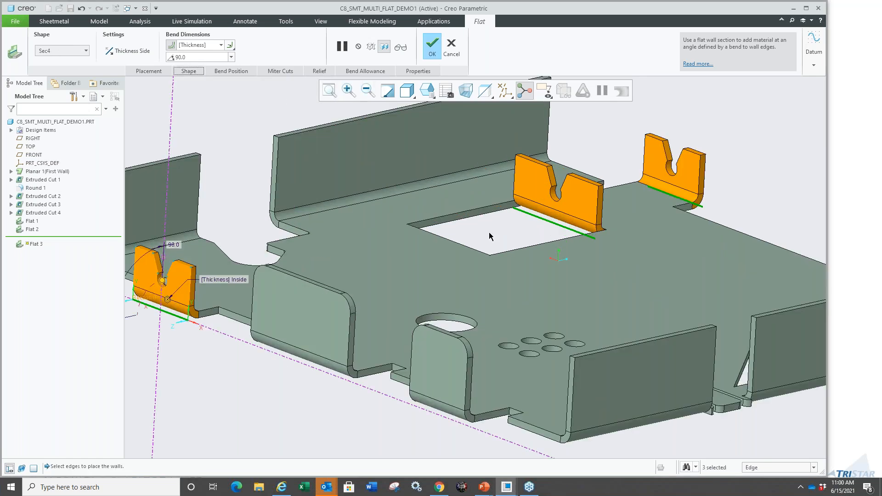
{"action": "mouse_move", "coordinate": [488, 233]}
{"action": "middle_mouse_down"}
{"action": "mouse_move", "coordinate": [520, 224]}
{"action": "mouse_move", "coordinate": [454, 225]}
{"action": "mouse_move", "coordinate": [413, 250]}
{"action": "mouse_move", "coordinate": [393, 234]}
{"action": "mouse_move", "coordinate": [413, 257]}
{"action": "middle_mouse_up"}
{"action": "middle_click", "coordinate": [478, 227]}
{"action": "left_click", "coordinate": [452, 158]}
{"action": "scroll", "coordinate": [388, 204], "scroll_direction": "up", "scroll_amount": 3}
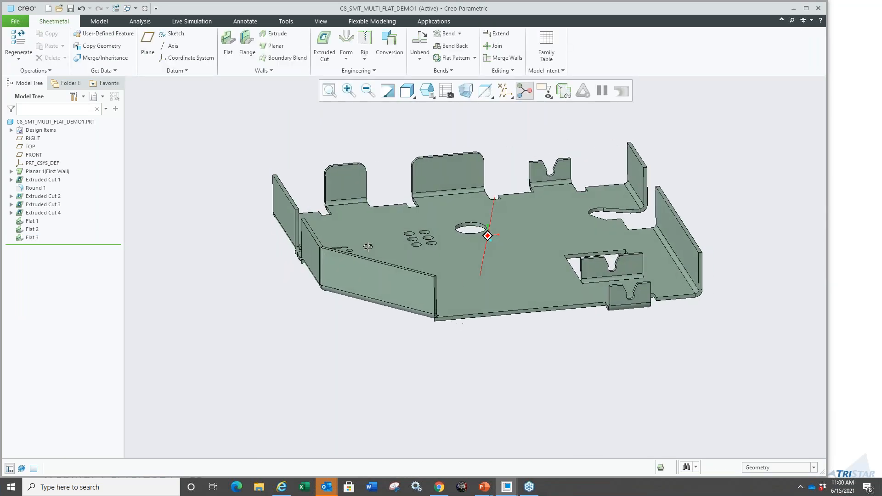
- Start a fourth flat wall feature on the upper edges of the three adjoining walls along the plate's angled end
{"action": "scroll", "coordinate": [309, 186], "scroll_direction": "down", "scroll_amount": 3}
{"action": "left_click", "coordinate": [231, 60]}
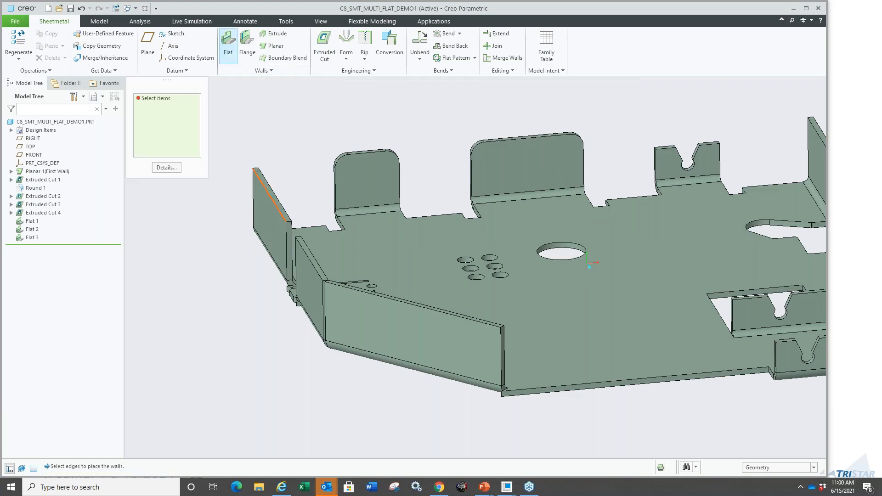
{"action": "left_click", "coordinate": [271, 197]}
{"action": "left_click", "coordinate": [310, 260], "text": "ctrl"}
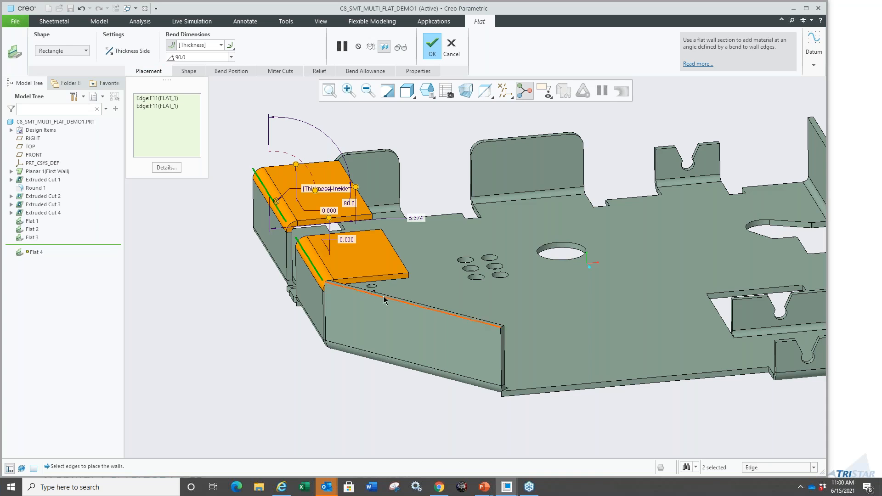
{"action": "left_click", "coordinate": [384, 299], "text": "ctrl"}
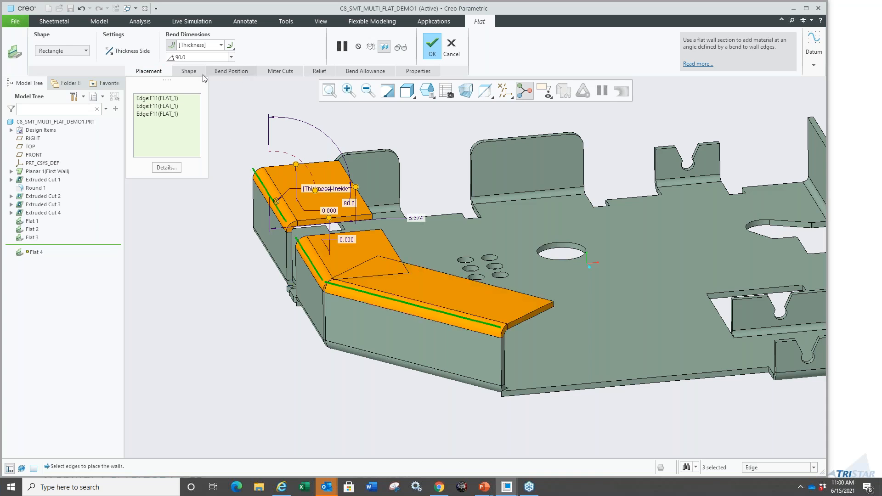
- Load the saved section sec3.sec as the shape of the three new walls
{"action": "left_click", "coordinate": [191, 71]}
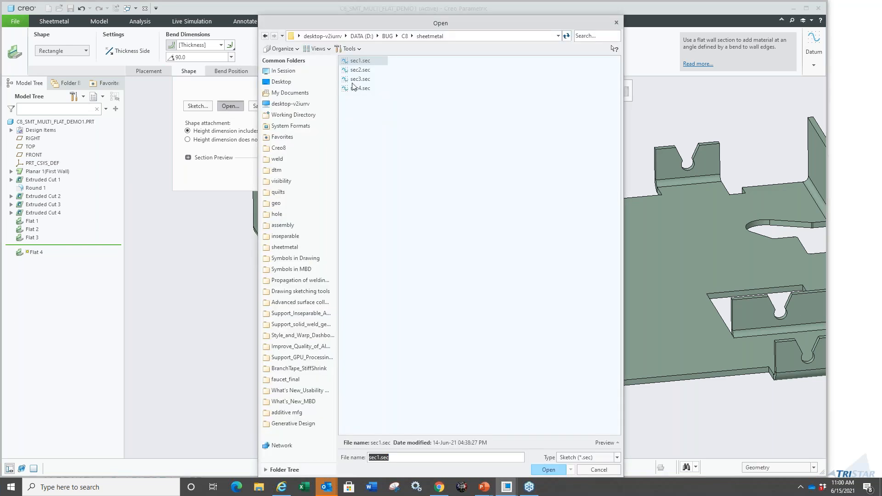
{"action": "double_click", "coordinate": [358, 79]}
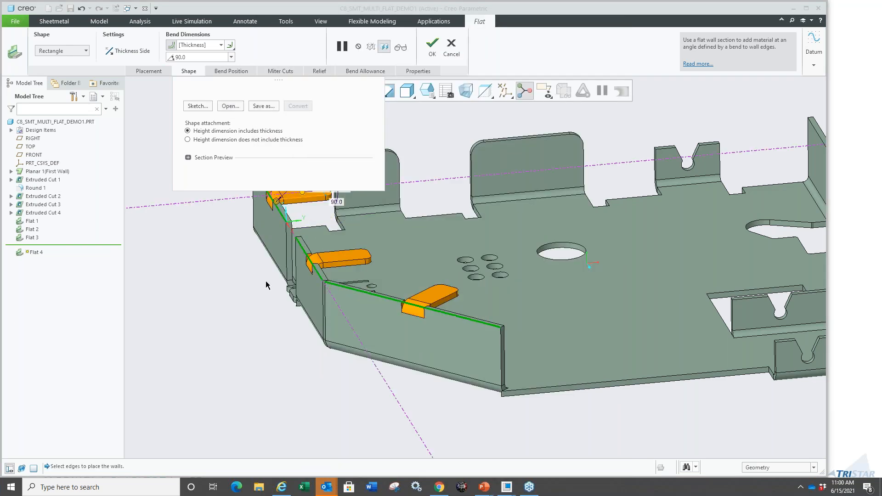
{"action": "scroll", "coordinate": [267, 285], "scroll_direction": "up", "scroll_amount": 4}
{"action": "scroll", "coordinate": [308, 279], "scroll_direction": "down", "scroll_amount": 5}
{"action": "scroll", "coordinate": [302, 258], "scroll_direction": "up", "scroll_amount": 3}
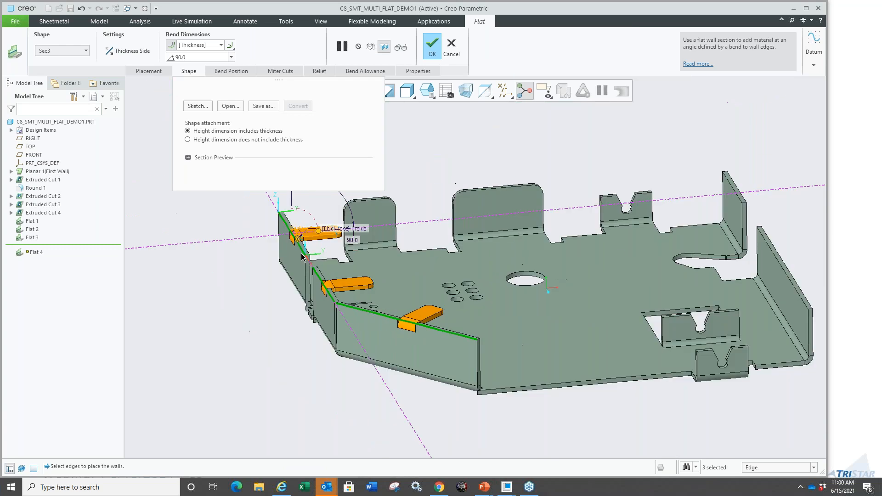
{"action": "scroll", "coordinate": [302, 258], "scroll_direction": "down", "scroll_amount": 2}
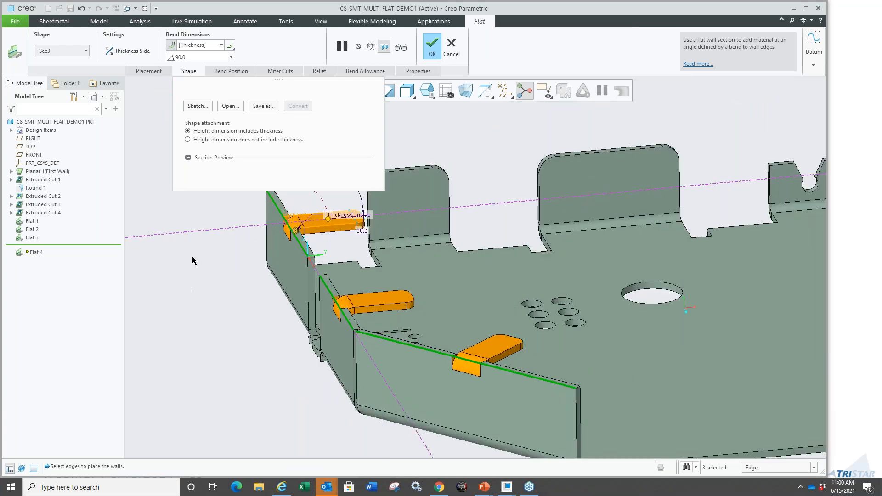
- Change the bend position of the three rounded tabs so their bends start from the attachment edges
{"action": "right_click", "coordinate": [480, 125]}
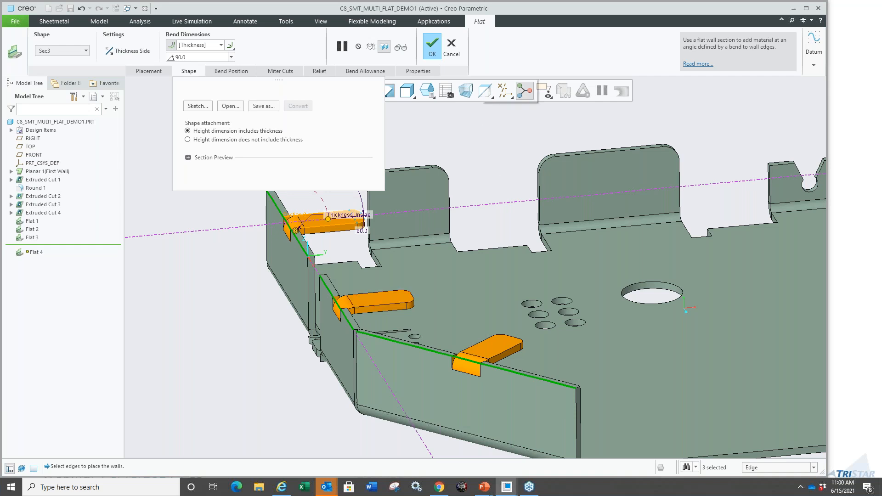
{"action": "right_click", "coordinate": [473, 172]}
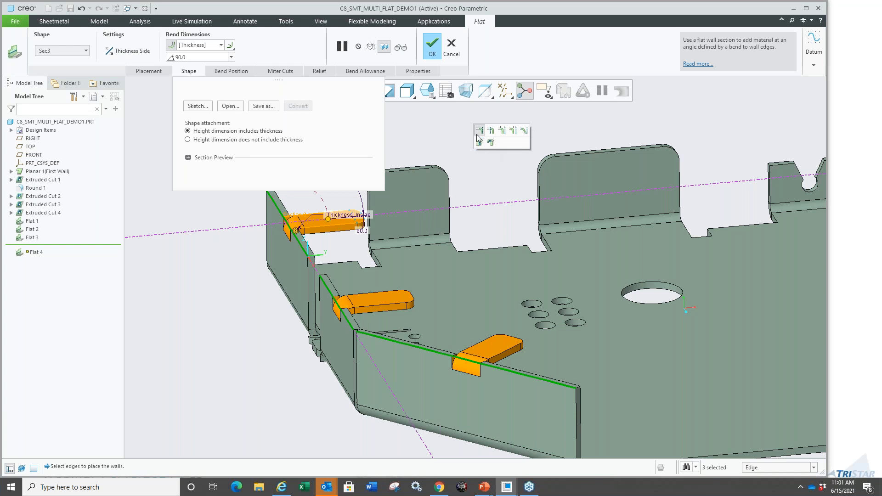
{"action": "left_click", "coordinate": [490, 134]}
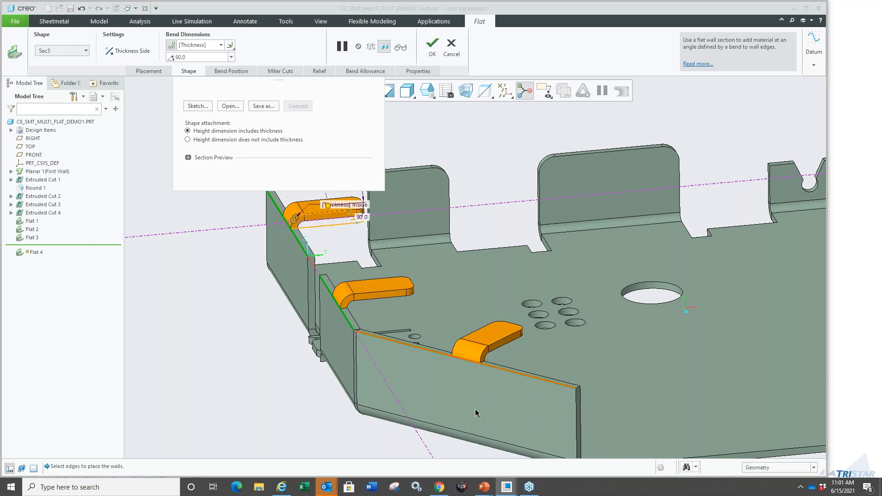
{"action": "scroll", "coordinate": [478, 349], "scroll_direction": "up", "scroll_amount": 5}
{"action": "scroll", "coordinate": [482, 303], "scroll_direction": "down", "scroll_amount": 5}
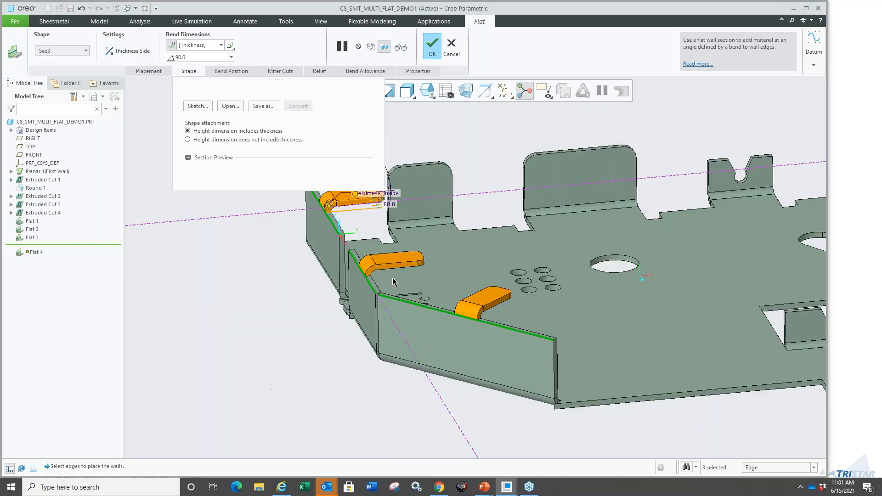
- Complete the flat wall feature that adds the three rounded tabs
{"action": "middle_click", "coordinate": [275, 310]}
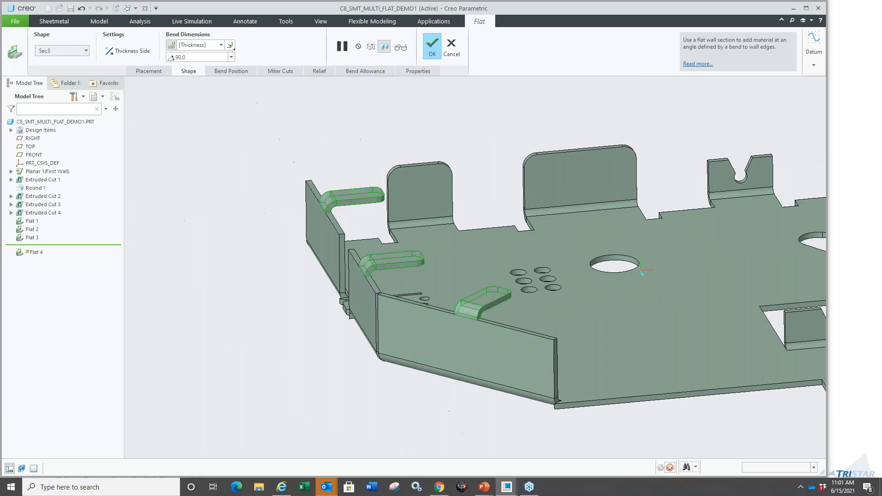
{"action": "left_click", "coordinate": [271, 308]}
{"action": "scroll", "coordinate": [271, 308], "scroll_direction": "up", "scroll_amount": 2}
{"action": "scroll", "coordinate": [387, 310], "scroll_direction": "down", "scroll_amount": 2}
{"action": "scroll", "coordinate": [331, 306], "scroll_direction": "up", "scroll_amount": 1}
{"action": "mouse_move", "coordinate": [330, 305]}
{"action": "middle_mouse_down"}
{"action": "mouse_move", "coordinate": [340, 271]}
{"action": "mouse_move", "coordinate": [349, 317]}
{"action": "middle_mouse_up"}
{"action": "scroll", "coordinate": [281, 266], "scroll_direction": "down", "scroll_amount": 3}
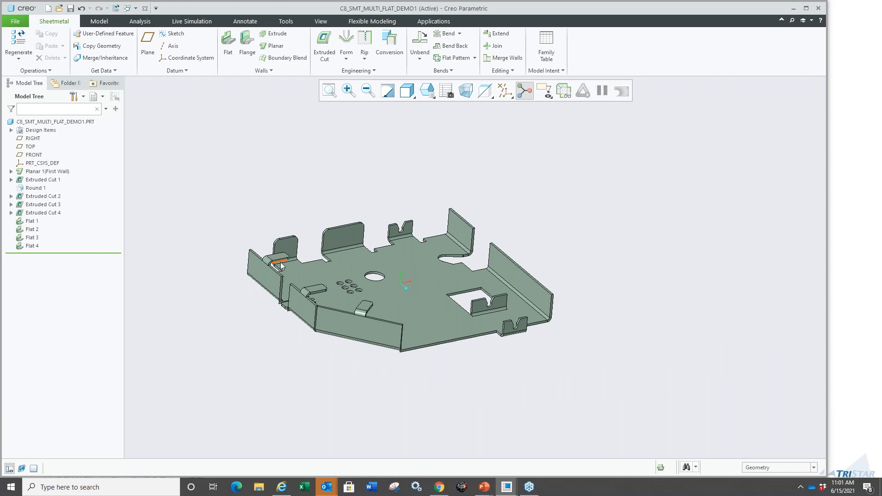
- Close the sheetmetal part and switch to the running PowerPoint slide show
{"action": "key", "text": "ctrl+w"}
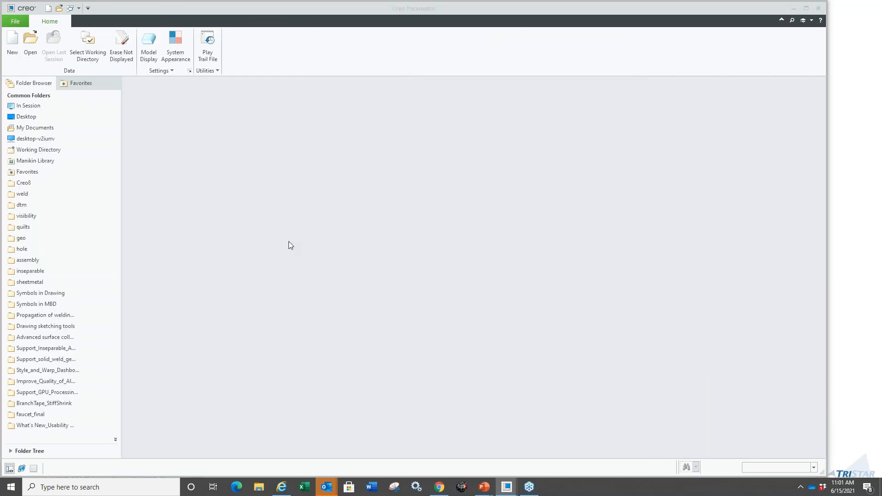
{"action": "key", "text": "super+Tab"}
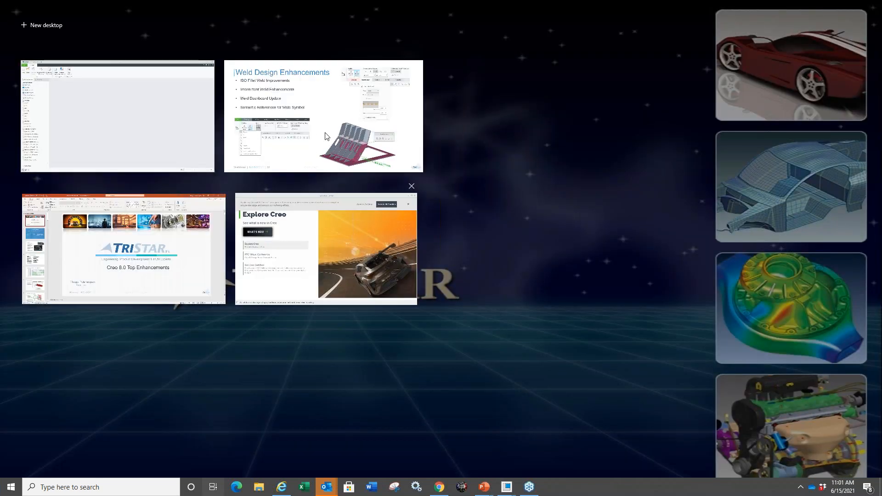
{"action": "left_click", "coordinate": [326, 136]}
{"action": "key", "text": "Right"}
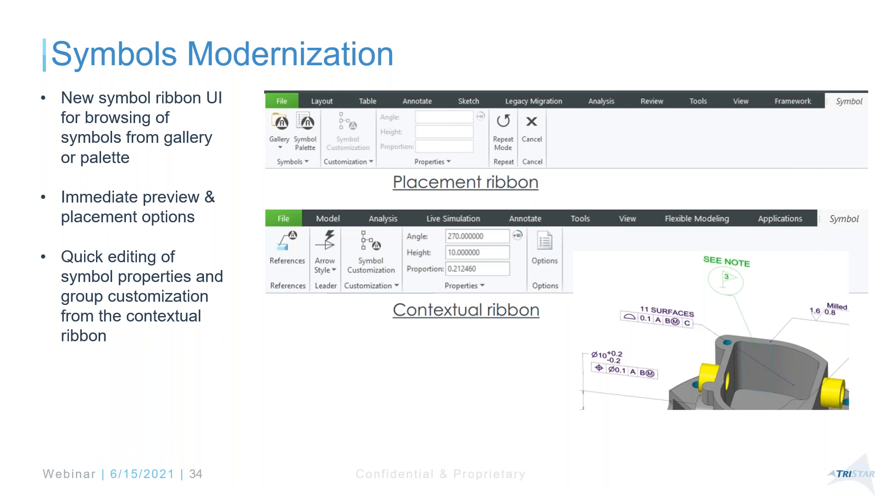
{"action": "key", "text": "Right"}
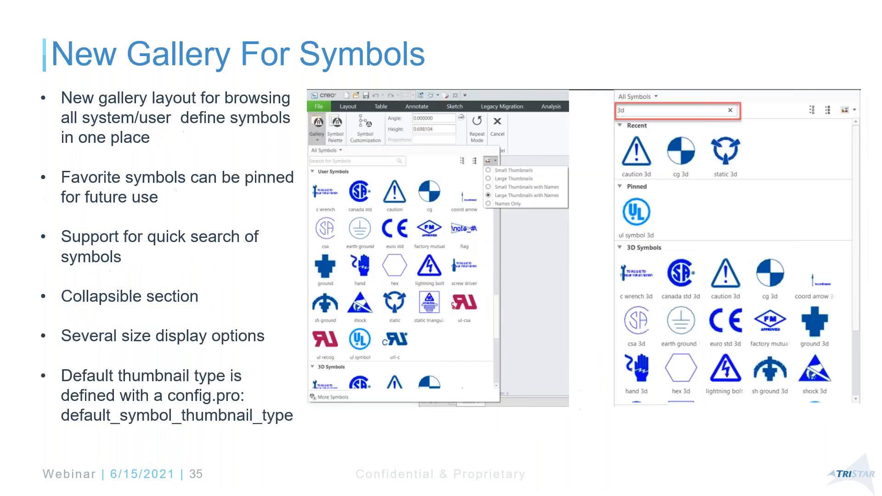
{"action": "key", "text": "Left"}
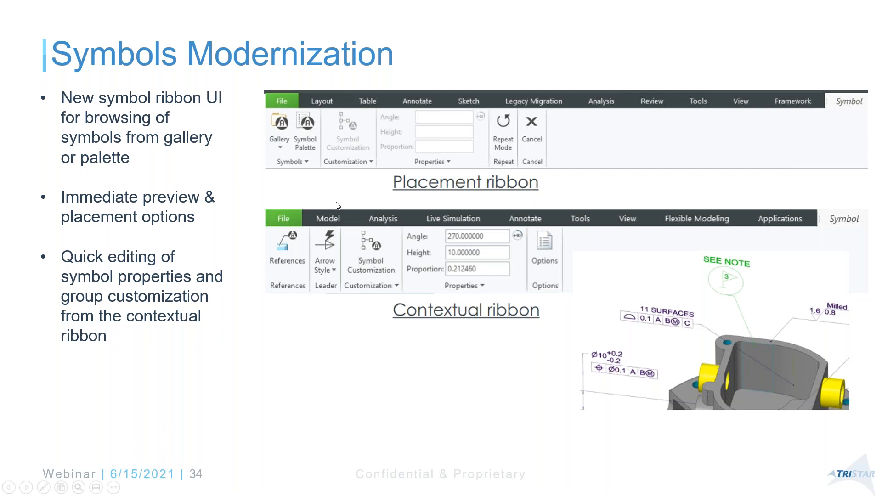
{"action": "key", "text": "Right"}
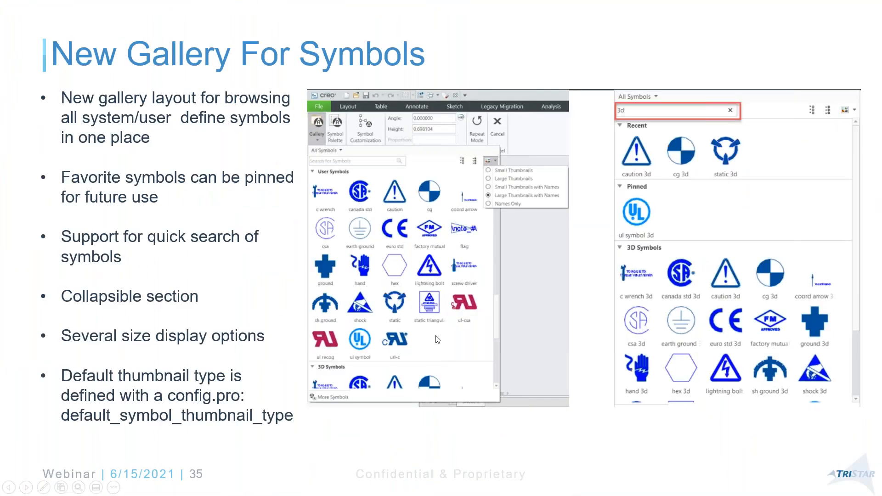
{"action": "left_click", "coordinate": [403, 289]}
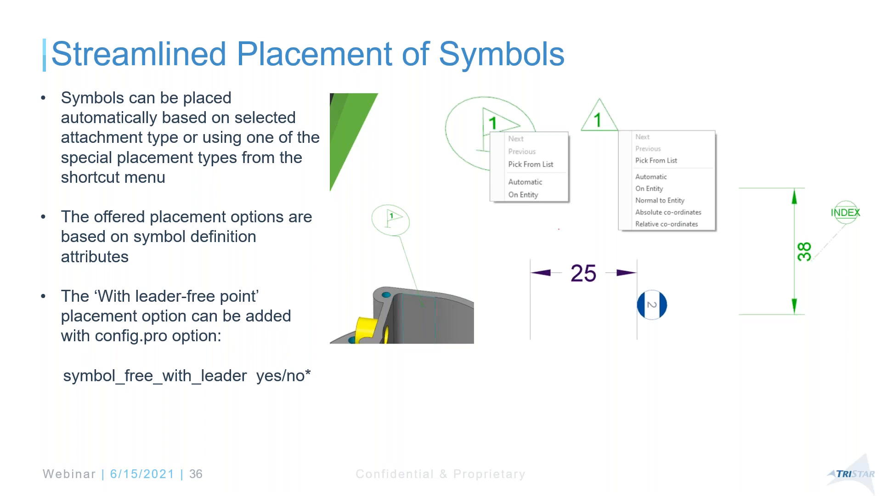
{"action": "key", "text": "Right"}
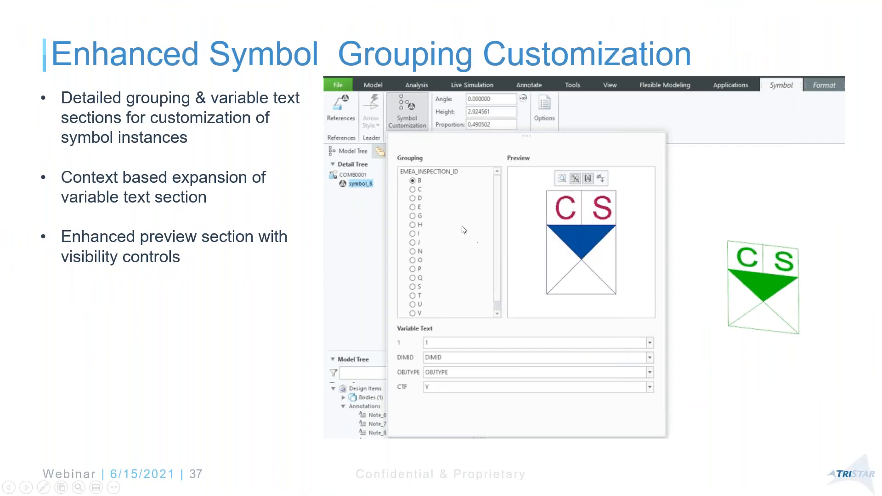
{"action": "left_click", "coordinate": [365, 279]}
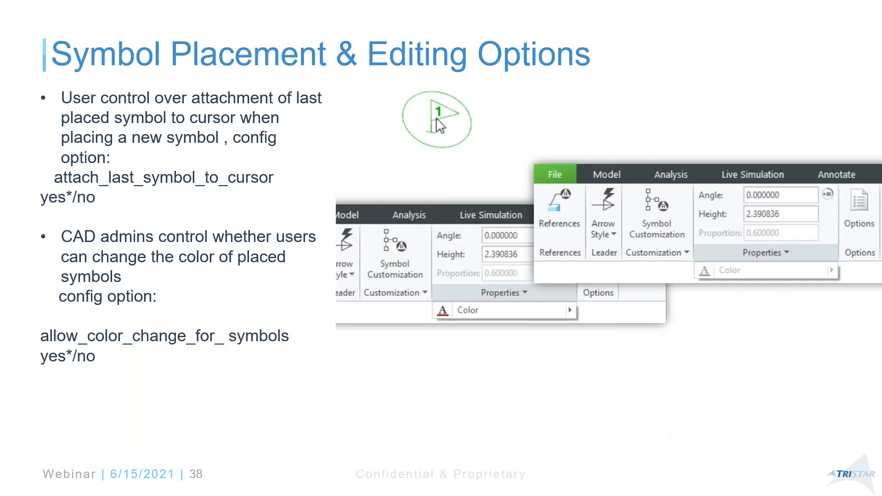